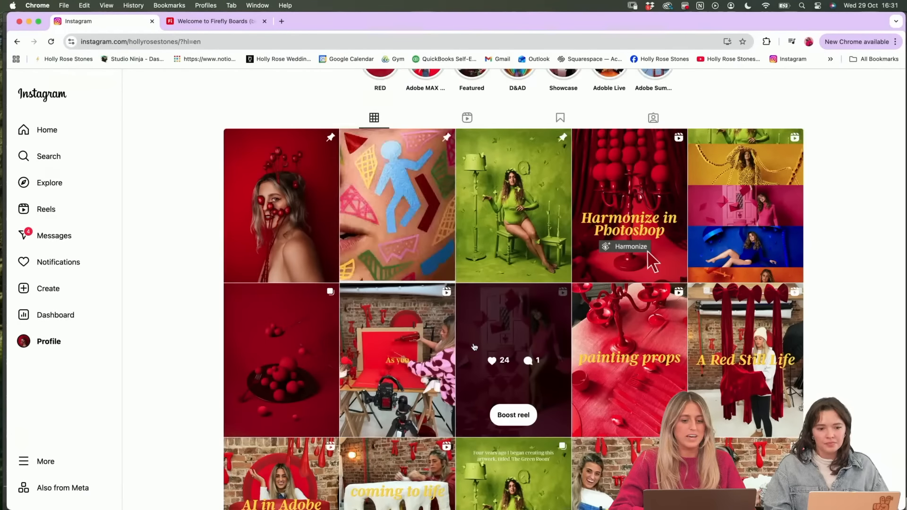
# - Look through the post grid of the Instagram profile down to the older reels and back to the newest artworks
pyautogui.scroll(-4, 519, 307)
pyautogui.scroll(-2, 859, 268)
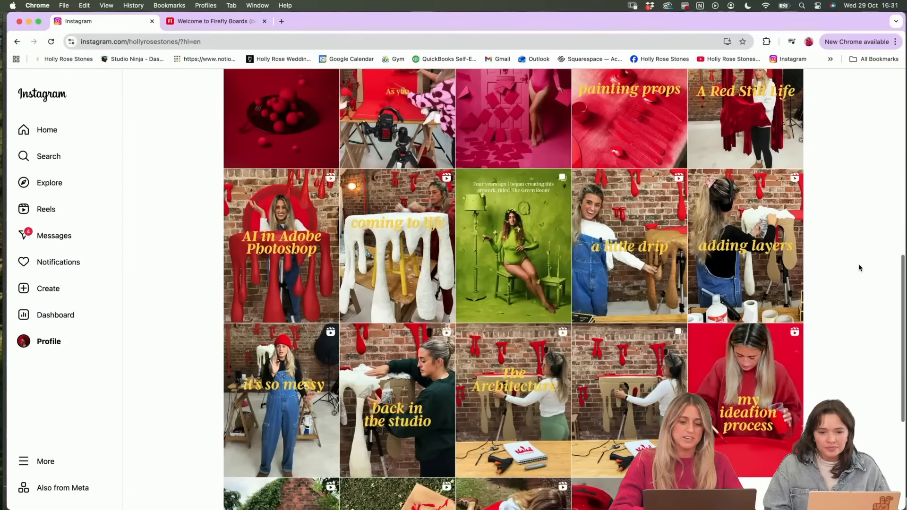
pyautogui.scroll(-8, 860, 267)
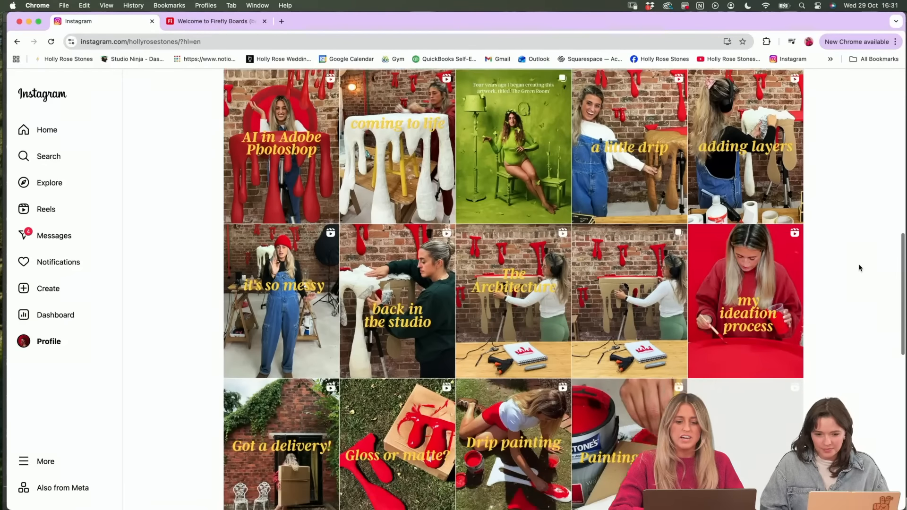
pyautogui.scroll(-2, 856, 264)
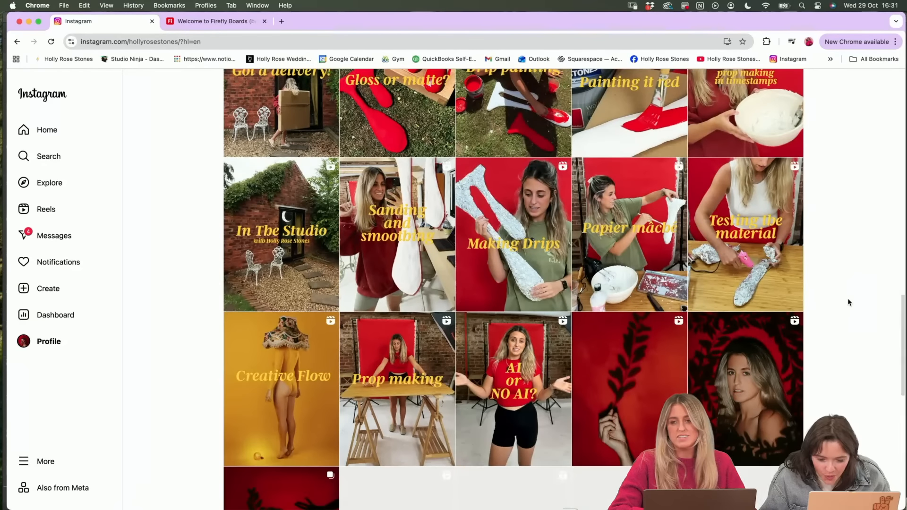
pyautogui.scroll(-11, 848, 303)
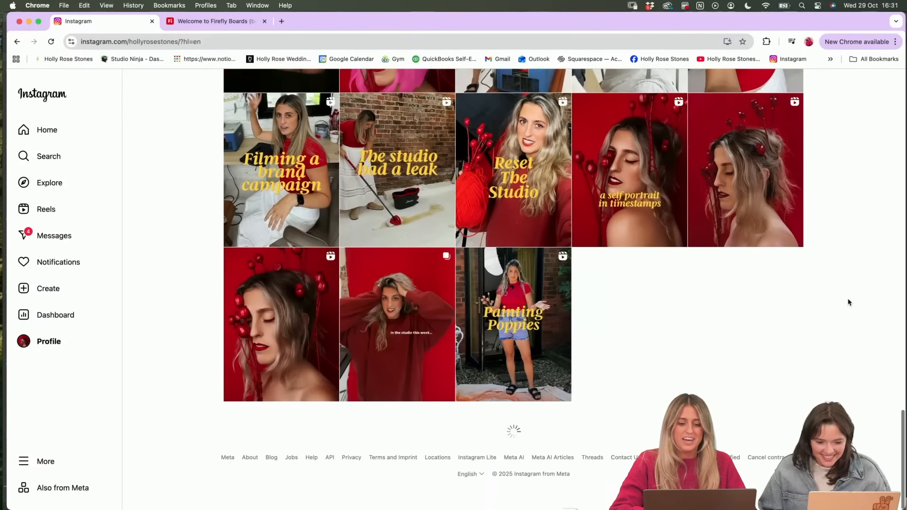
pyautogui.scroll(15, 847, 302)
pyautogui.scroll(6, 848, 302)
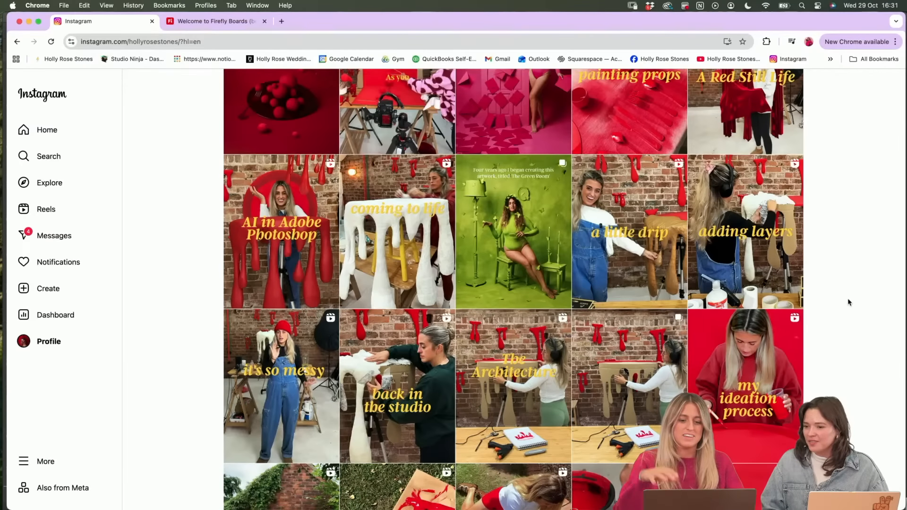
pyautogui.scroll(4, 847, 302)
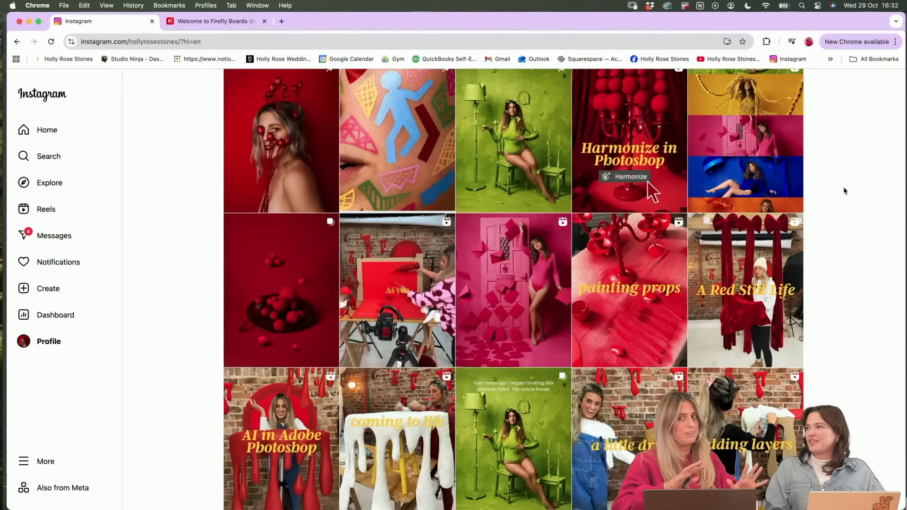
# - Switch to the Firefly Boards project and review the coloured portraits, original sketches, mock-ups, drip compositions and prop photos
pyautogui.click(233, 22)
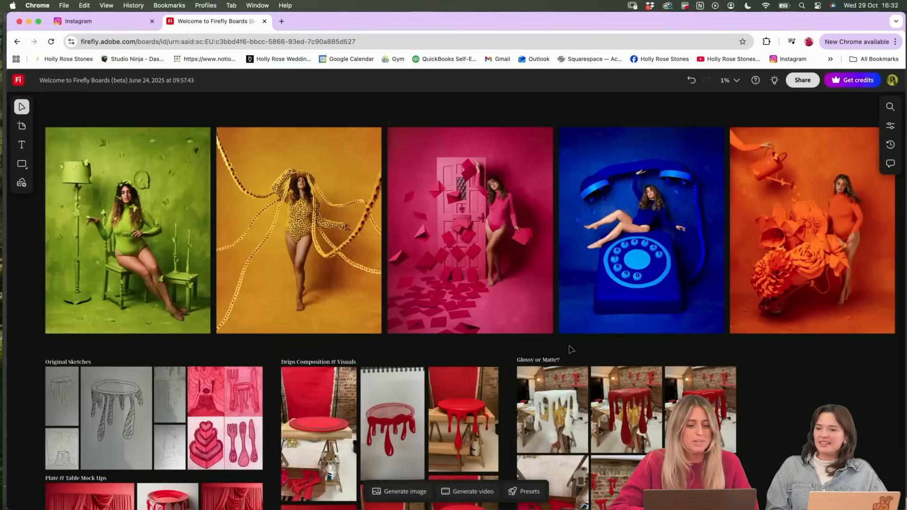
pyautogui.scroll(-3, 569, 348)
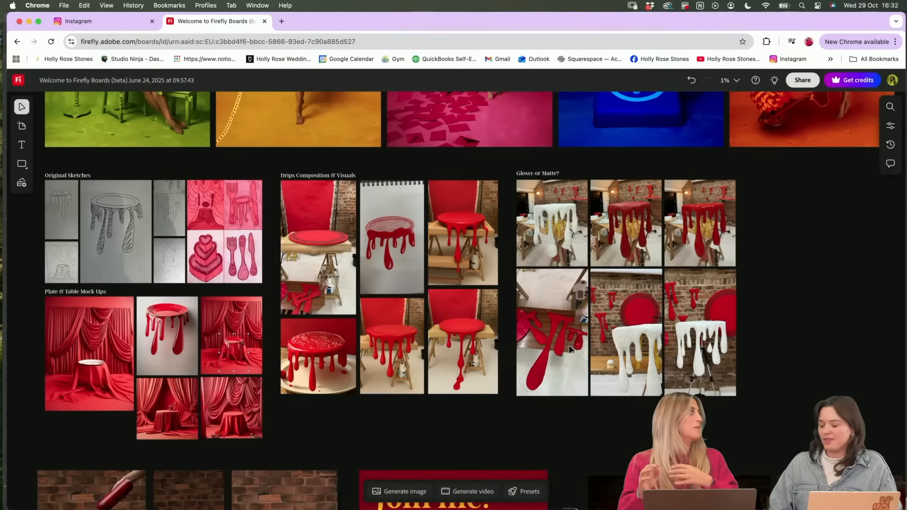
pyautogui.scroll(-3, 569, 345)
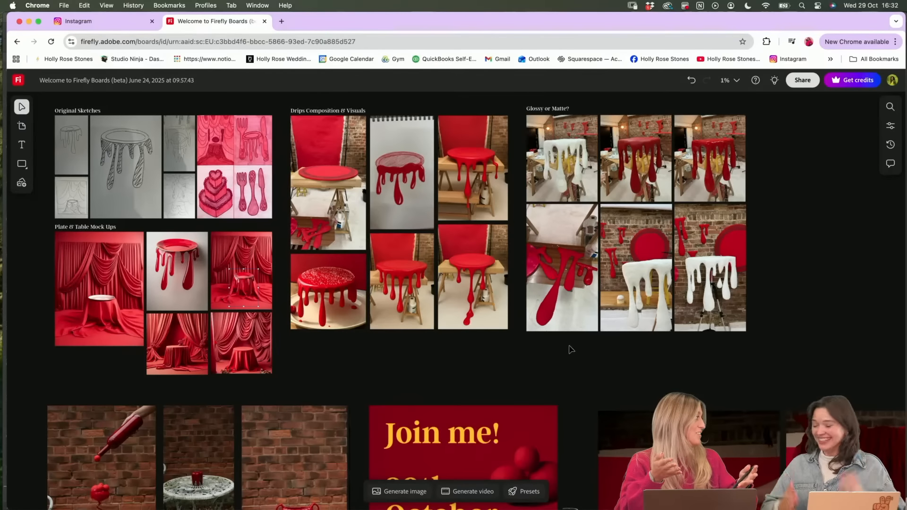
pyautogui.scroll(-4, 570, 350)
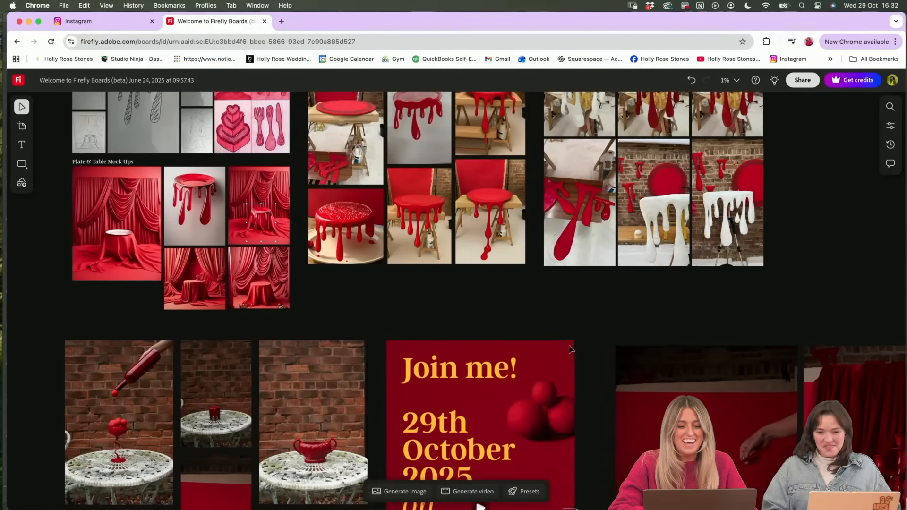
pyautogui.scroll(4, 570, 350)
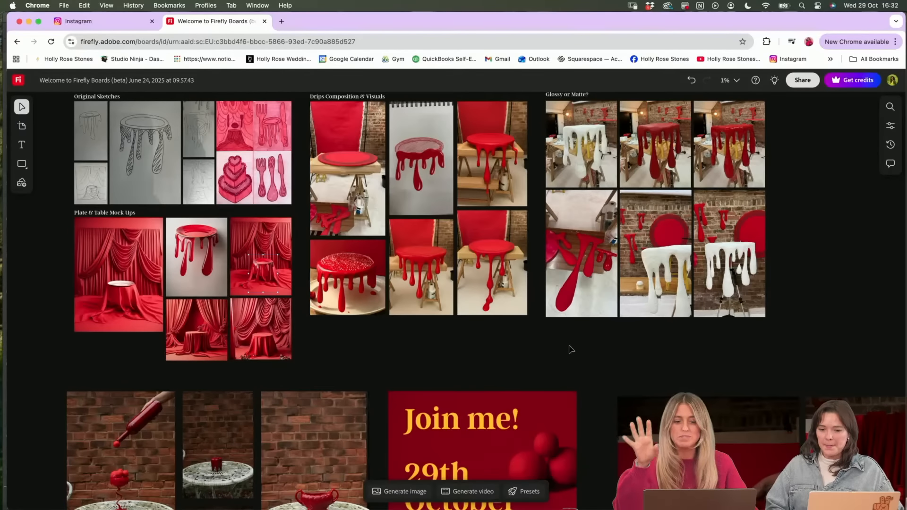
pyautogui.scroll(-5, 571, 350)
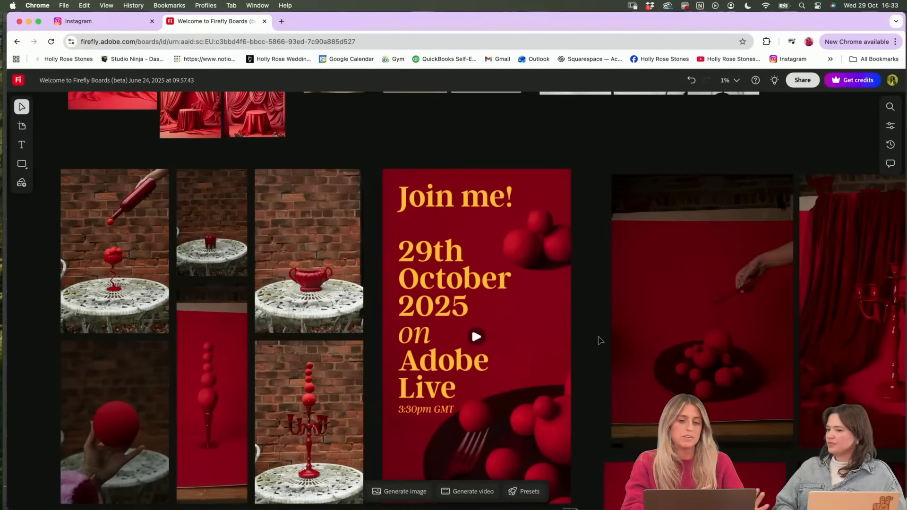
pyautogui.scroll(-1, 600, 340)
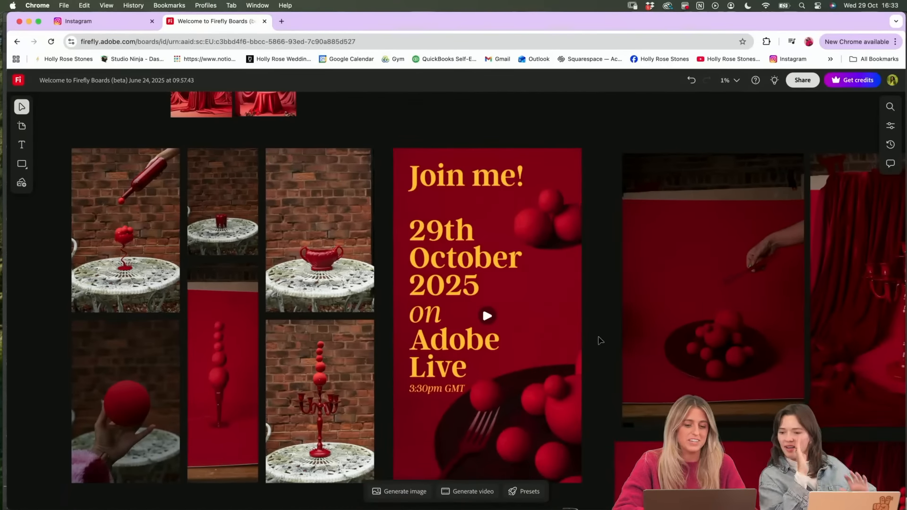
# - Play the "Join me!" Adobe Live promo video on the board
pyautogui.hscroll(5, 600, 340)
pyautogui.hscroll(-2, 601, 340)
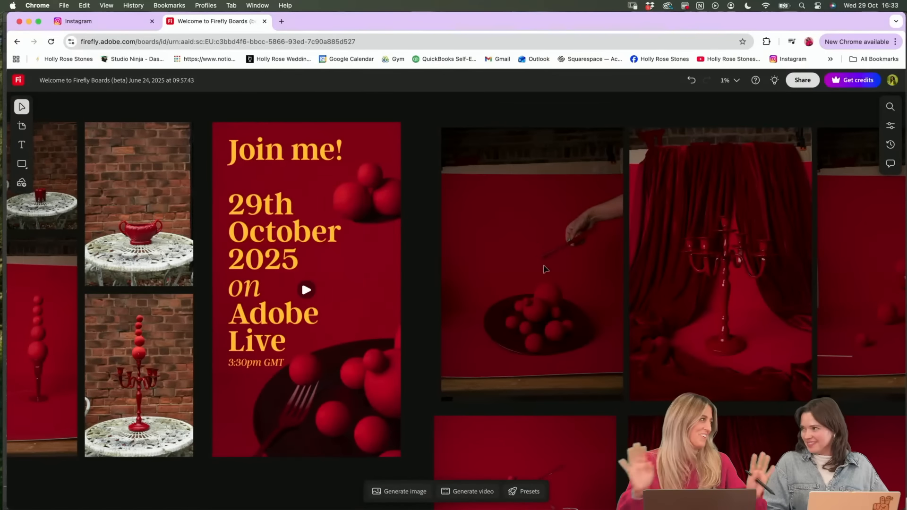
pyautogui.hscroll(-2, 546, 269)
pyautogui.scroll(-1, 546, 269)
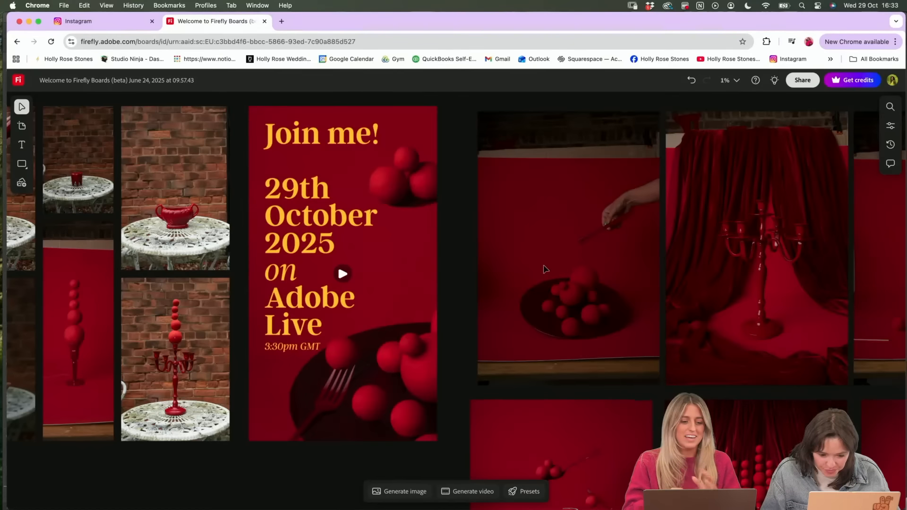
pyautogui.hscroll(1, 543, 270)
pyautogui.hscroll(-1, 544, 269)
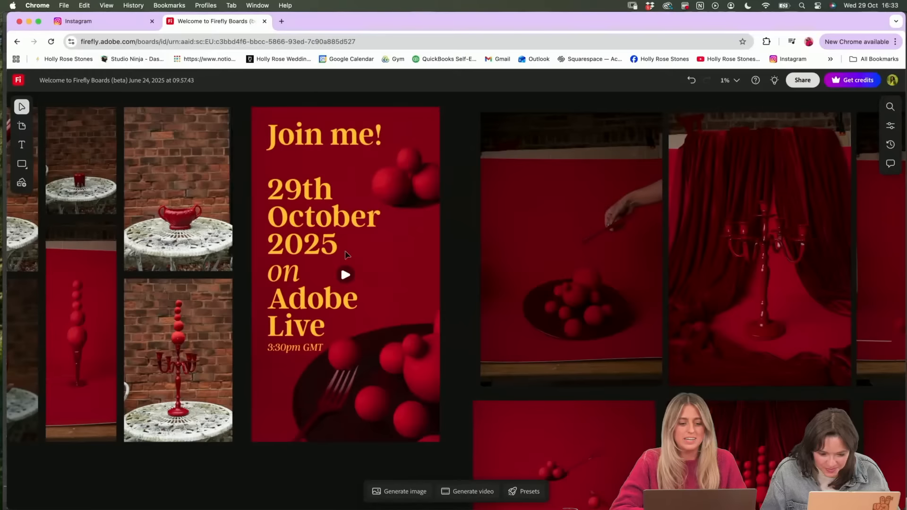
pyautogui.click(346, 274)
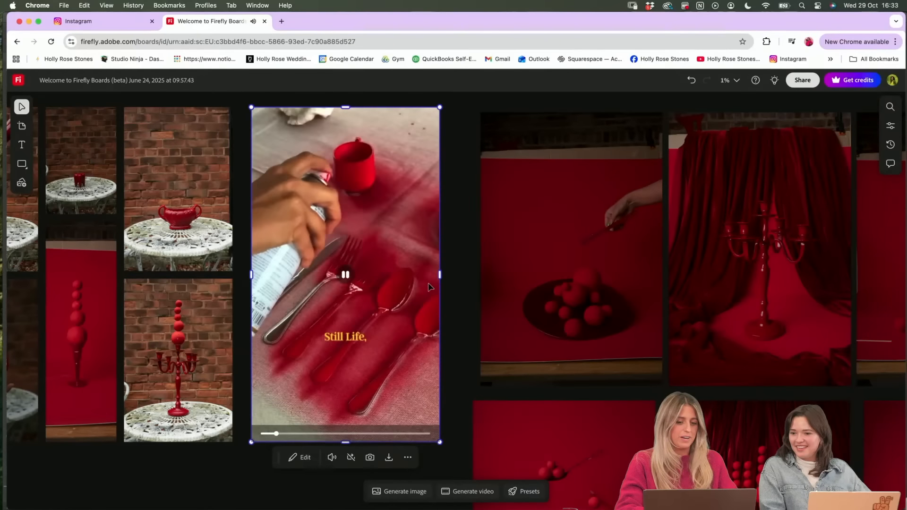
# - Examine the playing promo video alongside the red prop photos shot on the garden table and the neighbouring studio shots
pyautogui.scroll(2, 437, 290)
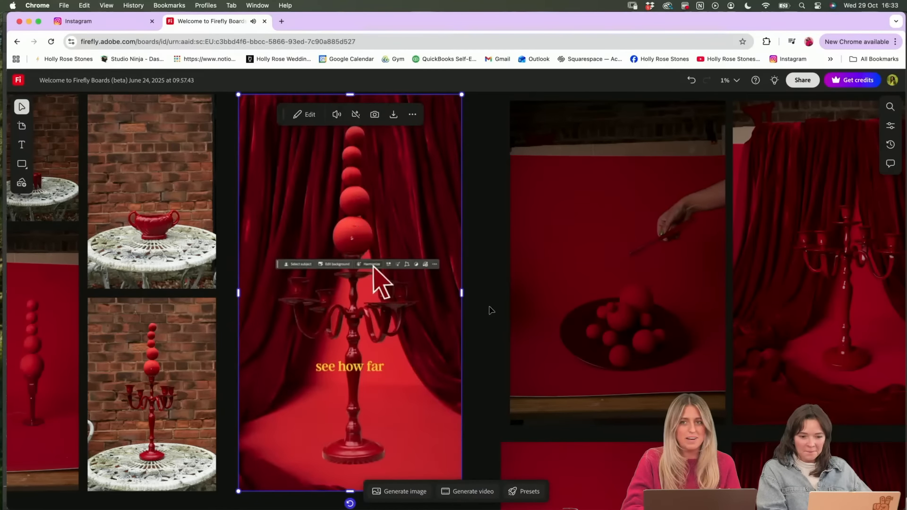
pyautogui.hscroll(-2, 492, 310)
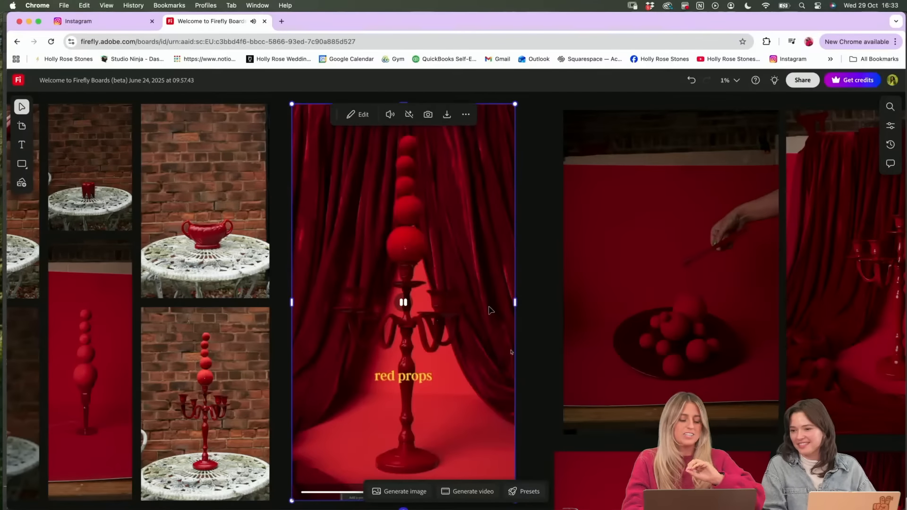
pyautogui.hscroll(-1, 491, 310)
pyautogui.hscroll(-2, 491, 310)
pyautogui.hscroll(15, 491, 311)
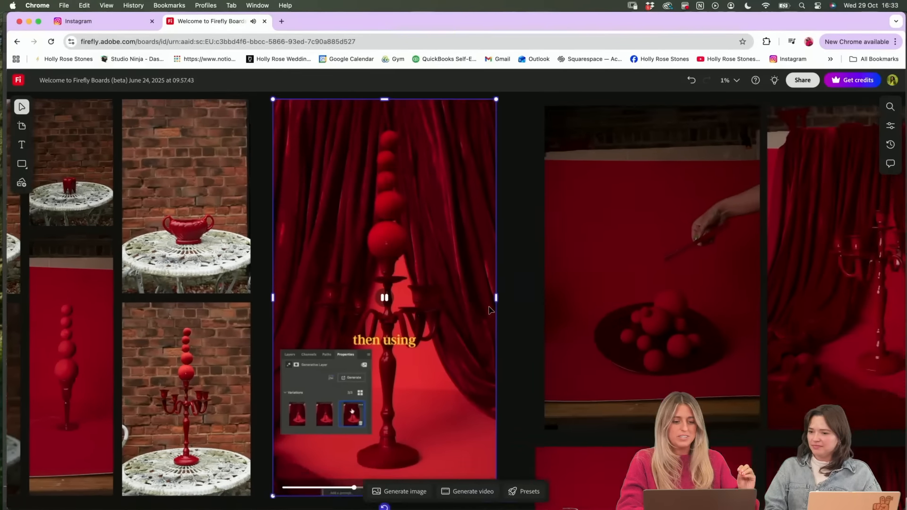
pyautogui.hscroll(-1, 492, 310)
pyautogui.scroll(1, 491, 310)
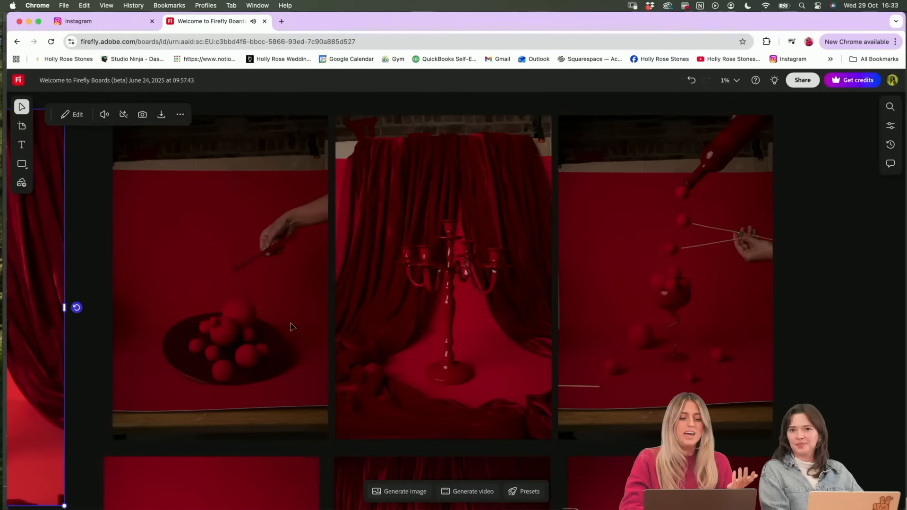
pyautogui.hscroll(-15, 290, 326)
pyautogui.hscroll(-4, 289, 325)
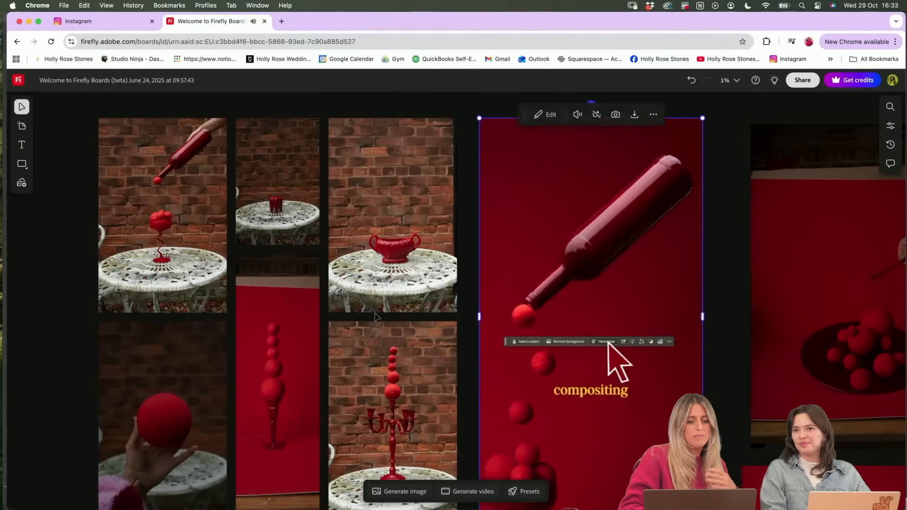
pyautogui.scroll(5, 375, 313)
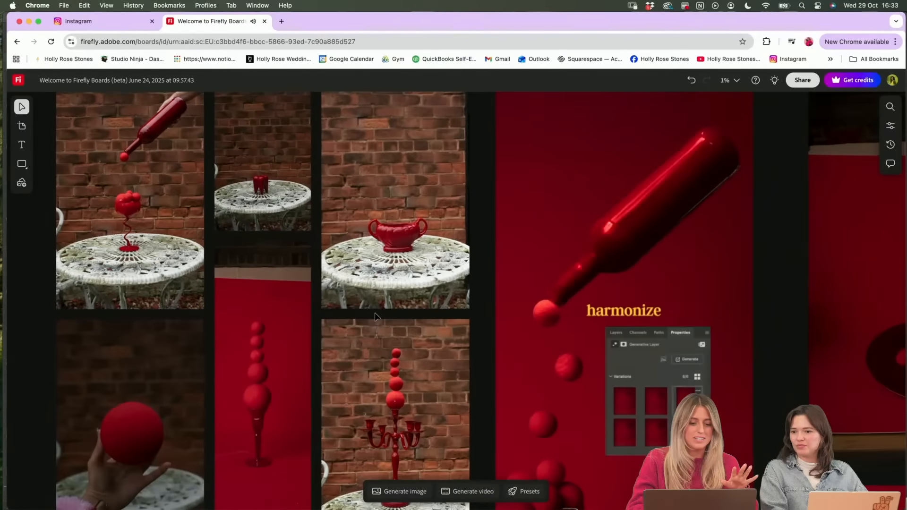
pyautogui.scroll(-5, 375, 314)
pyautogui.hscroll(2, 473, 330)
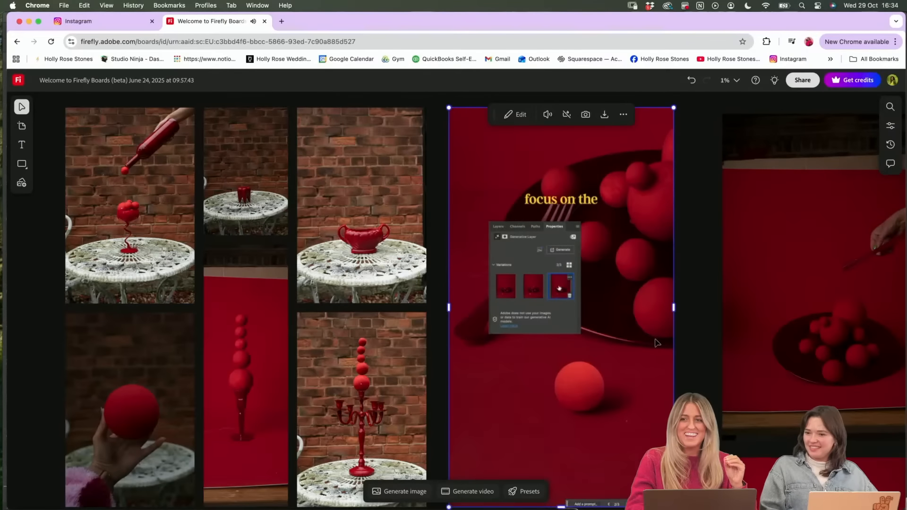
# - Compare the unedited studio shots of the plate, candelabra and bottle with the finished composites beneath them
pyautogui.hscroll(5, 661, 347)
pyautogui.hscroll(8, 584, 349)
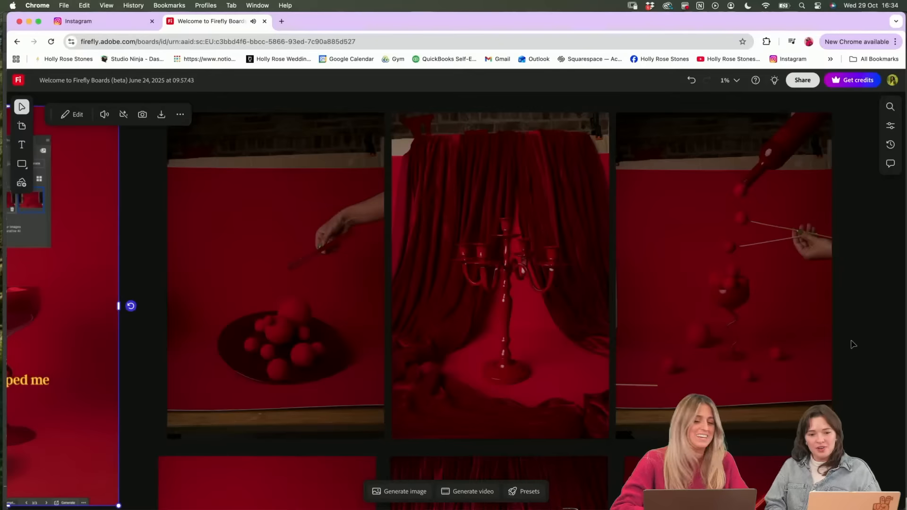
pyautogui.scroll(-1, 853, 345)
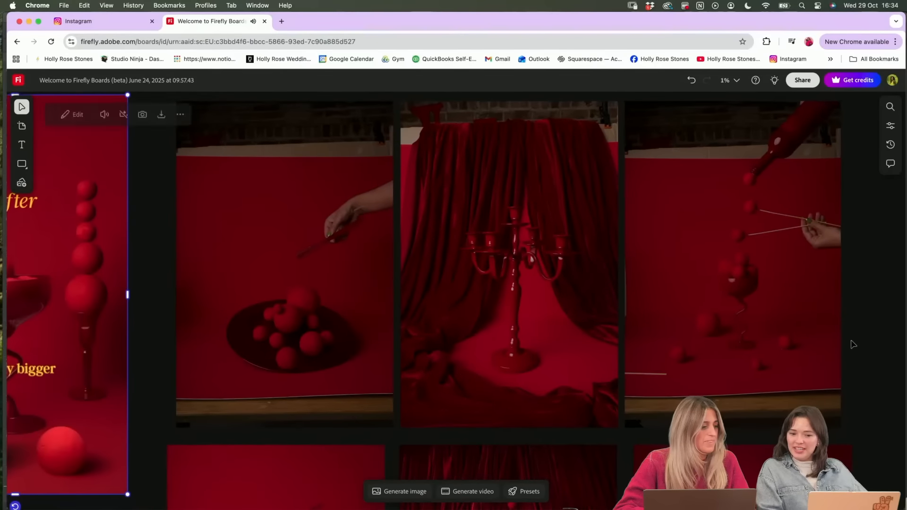
pyautogui.scroll(1, 853, 344)
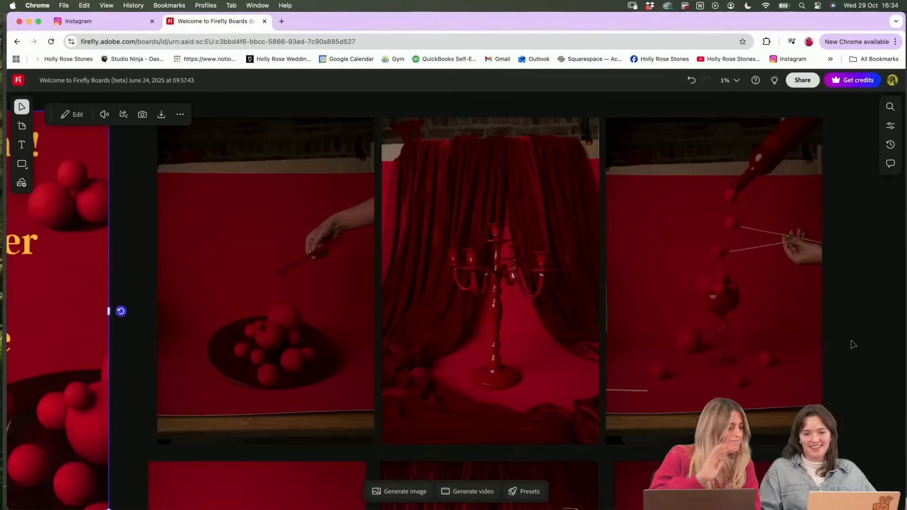
pyautogui.scroll(-2, 851, 341)
pyautogui.scroll(2, 850, 341)
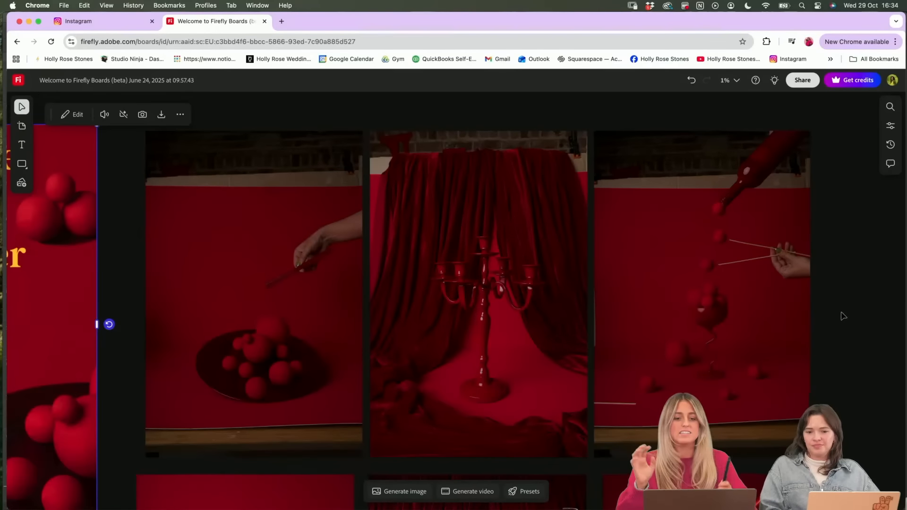
pyautogui.scroll(-6, 842, 314)
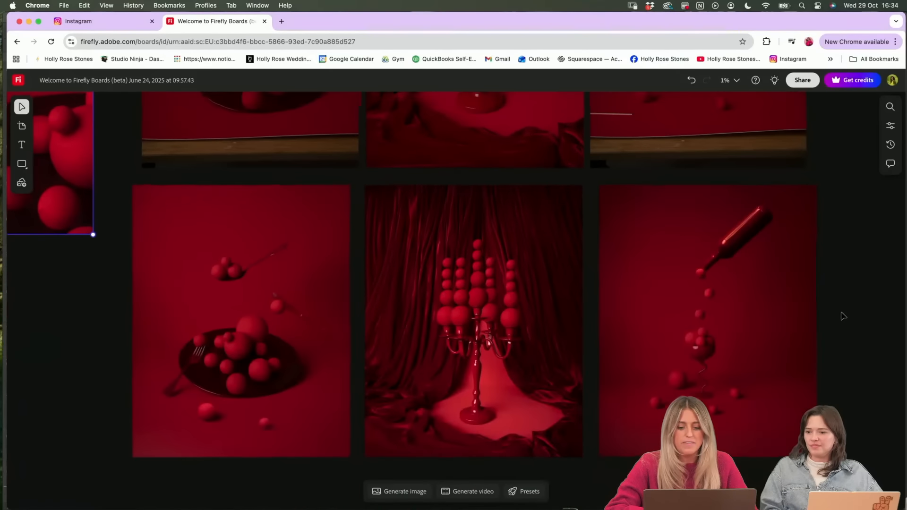
pyautogui.scroll(5, 791, 303)
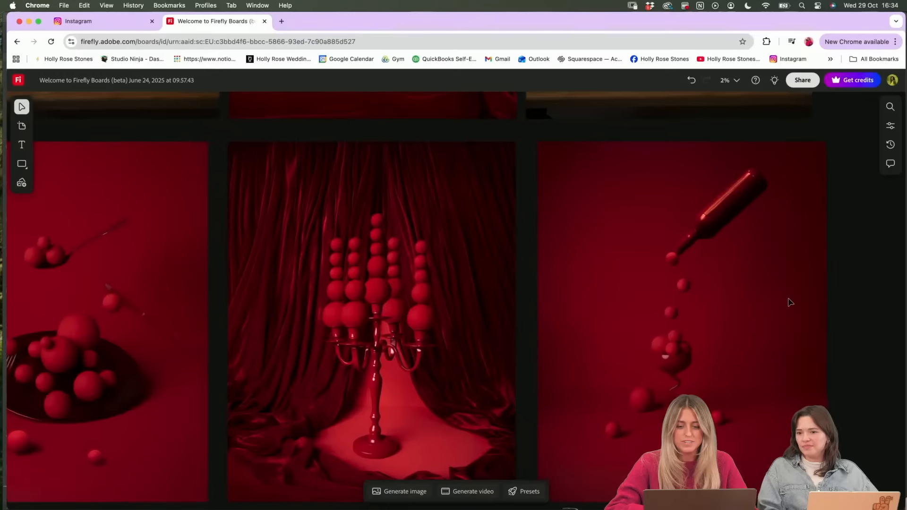
pyautogui.hscroll(-1, 791, 302)
pyautogui.scroll(-1, 791, 302)
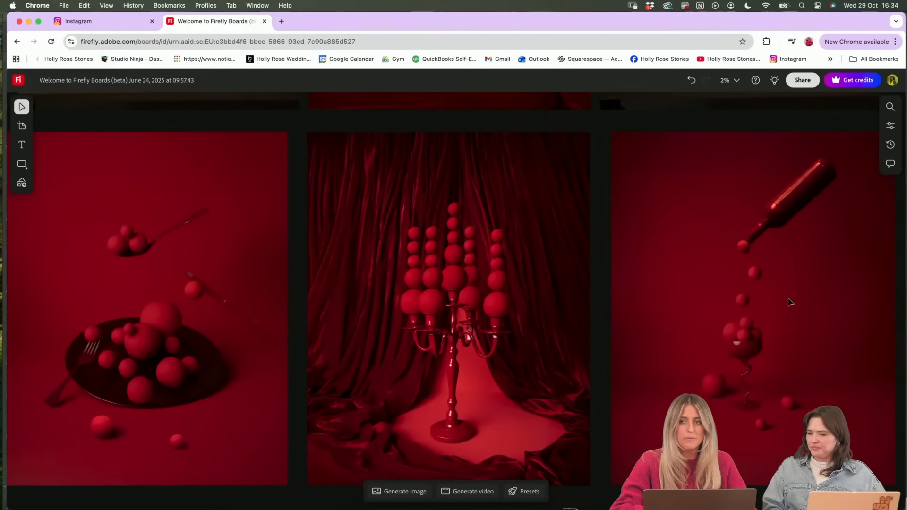
pyautogui.scroll(-2, 790, 302)
pyautogui.scroll(-8, 790, 302)
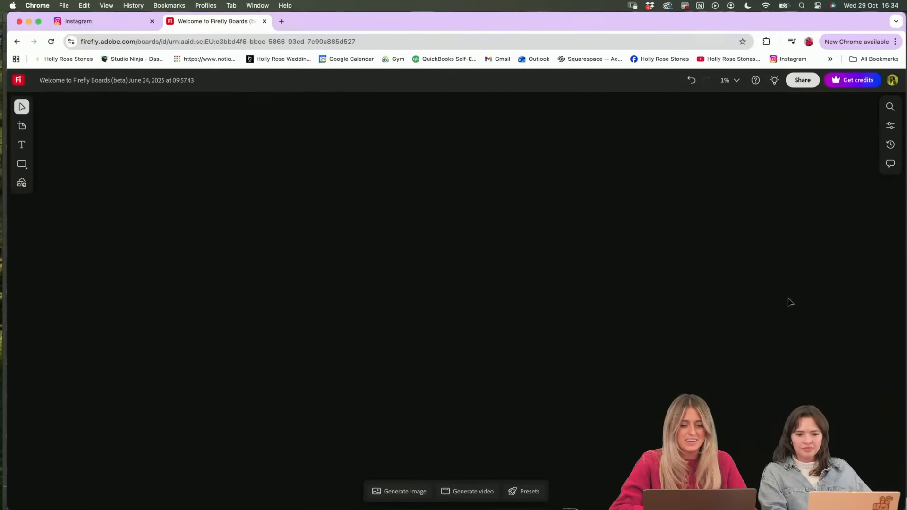
pyautogui.scroll(6, 791, 302)
# - Switch to Photoshop with Harmonize_Curtains.psd open and deselect the red vase layer
pyautogui.moveTo(395, 491)
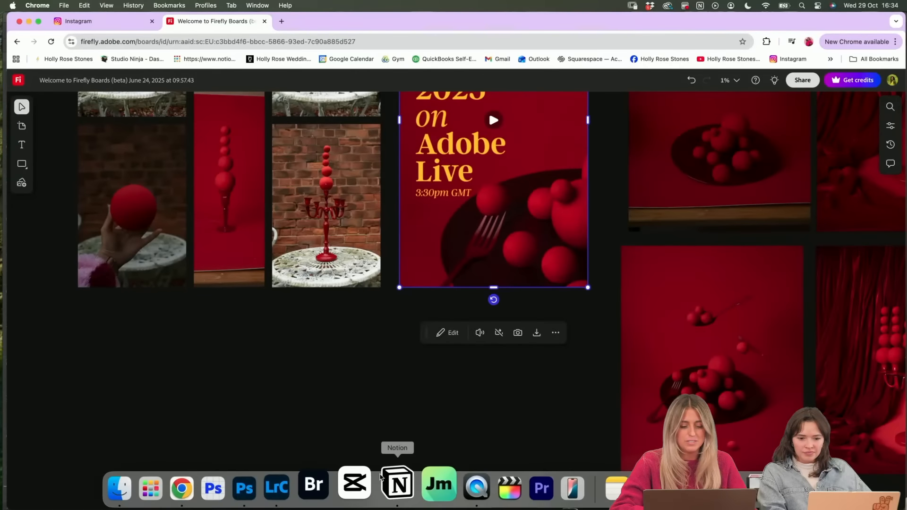
pyautogui.click(268, 493)
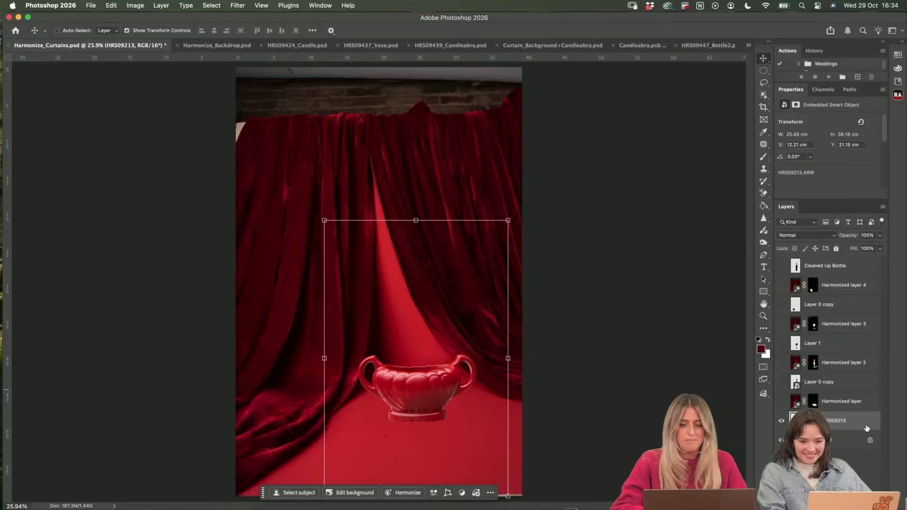
pyautogui.click(821, 460)
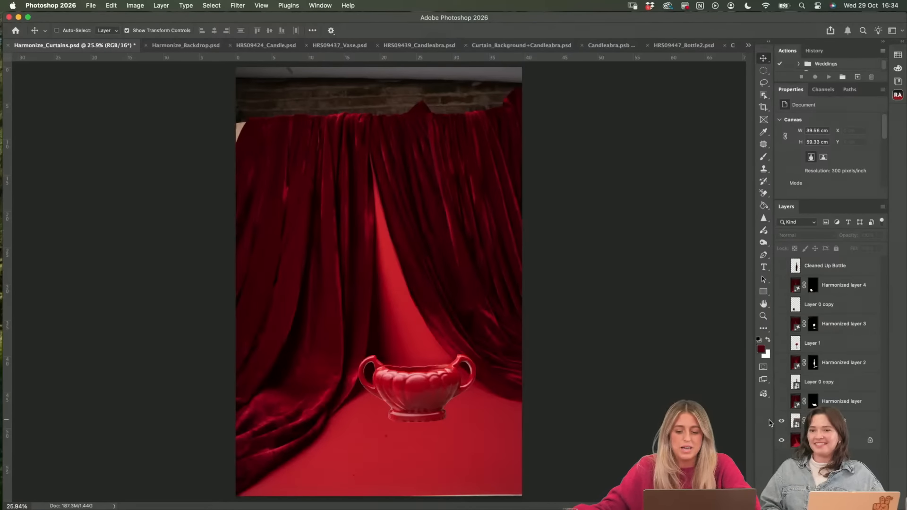
# - Compare the curtain backdrop with and without the red vase, and examine the vase cut-out's edges and base up close
pyautogui.click(781, 421)
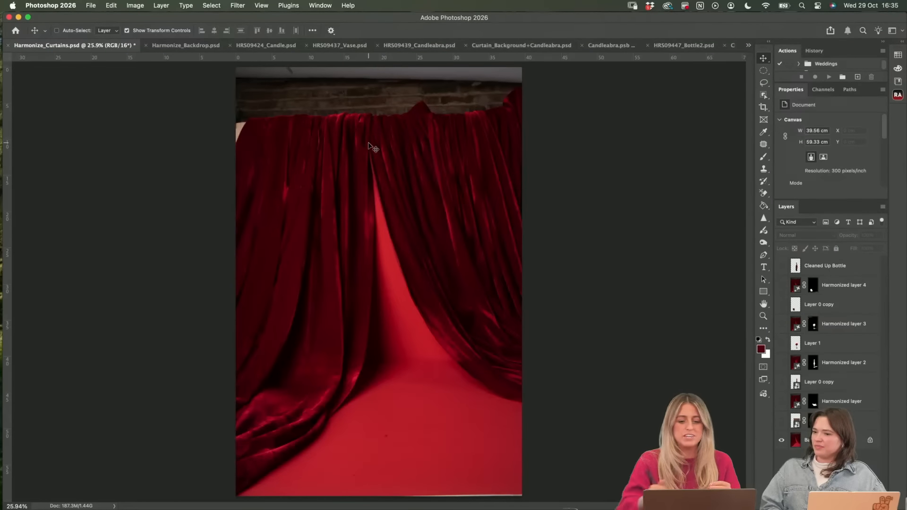
pyautogui.click(781, 422)
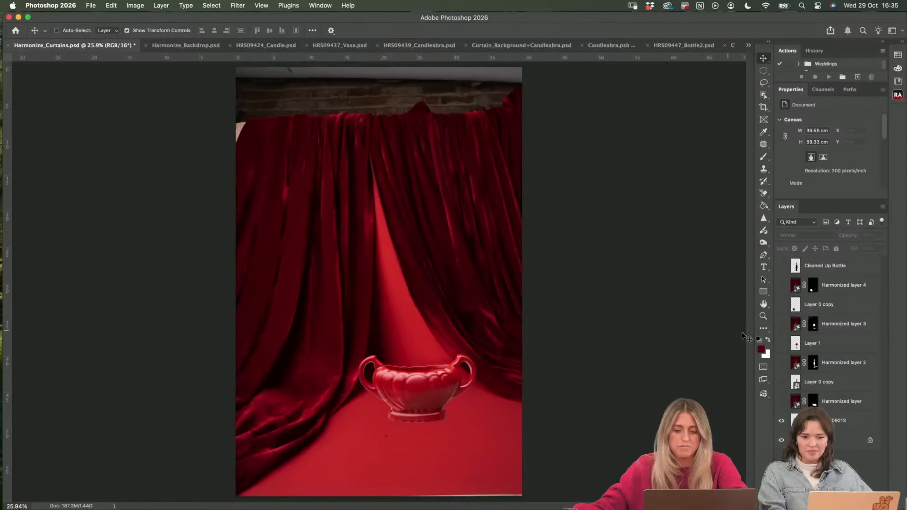
pyautogui.click(763, 316)
pyautogui.click(453, 391)
pyautogui.click(447, 391)
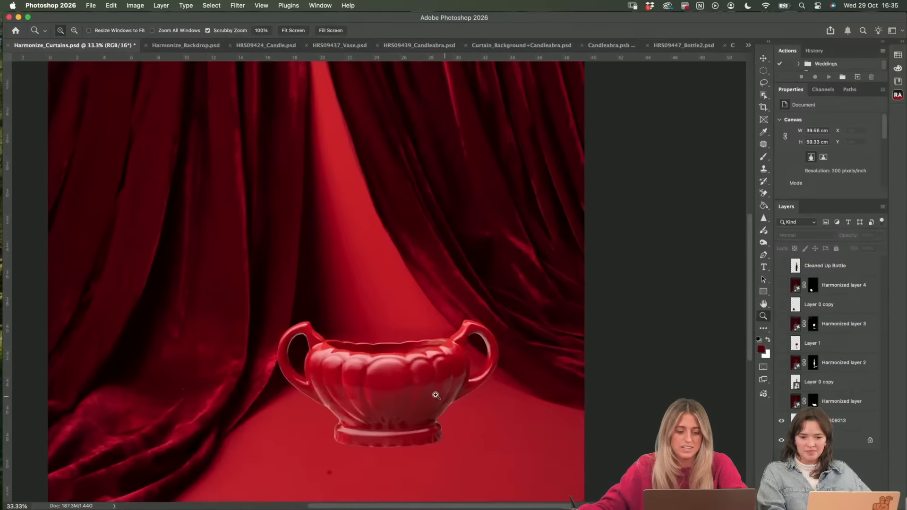
pyautogui.click(401, 396)
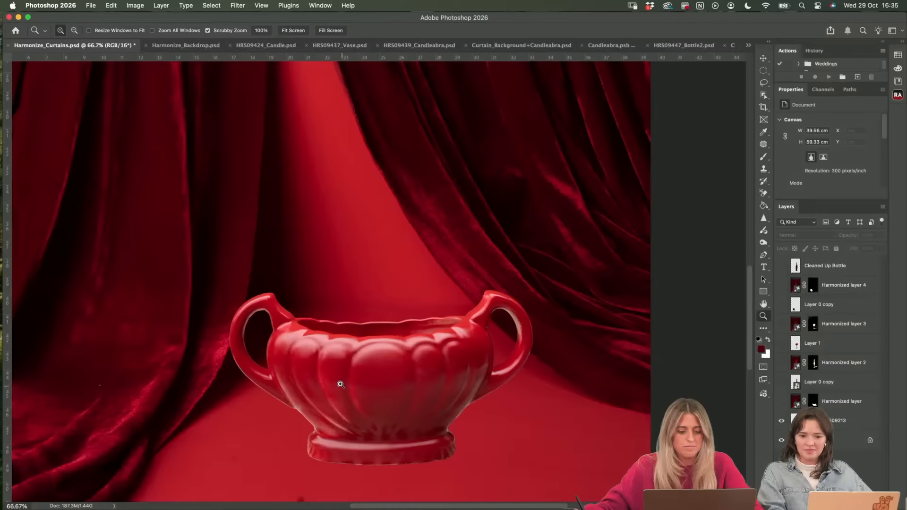
pyautogui.moveTo(340, 384); pyautogui.dragTo(399, 348)
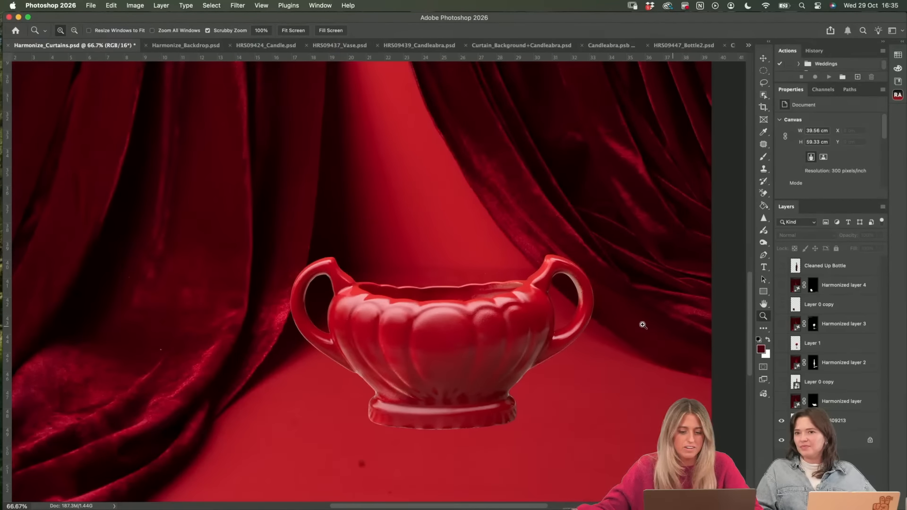
pyautogui.keyDown('alt'); pyautogui.click(500, 311); pyautogui.keyUp('alt')
pyautogui.keyDown('alt'); pyautogui.click(501, 311); pyautogui.keyUp('alt')
pyautogui.keyDown('alt'); pyautogui.click(500, 311); pyautogui.keyUp('alt')
pyautogui.click(408, 375)
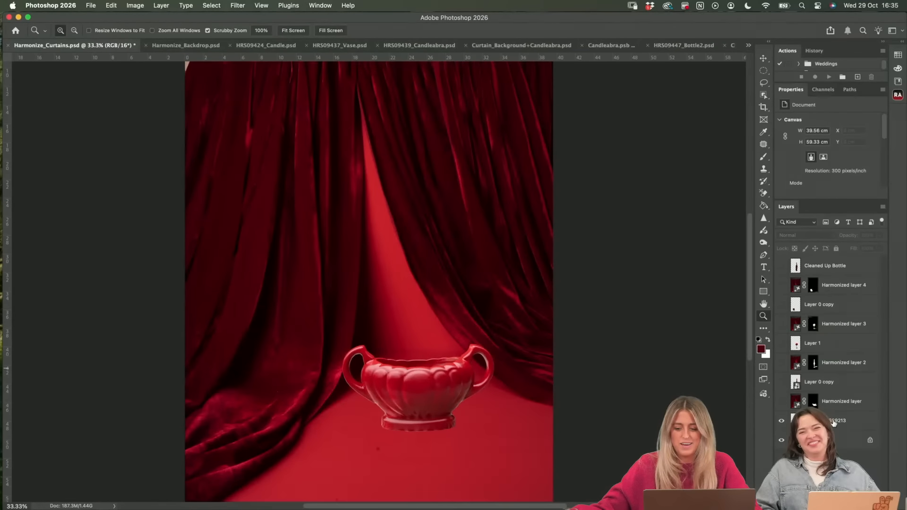
# - Apply Harmonize to the vase layer HRS09213 so it blends into the curtain scene
pyautogui.click(833, 422)
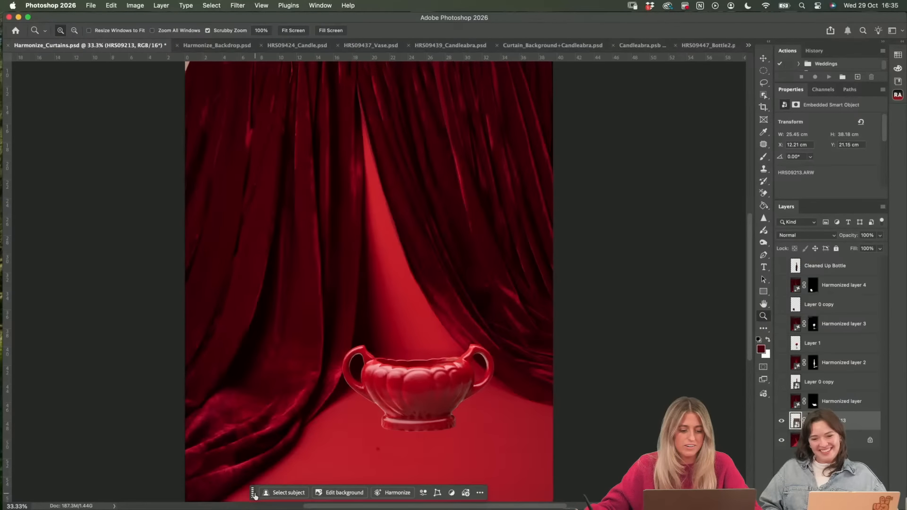
pyautogui.moveTo(254, 494); pyautogui.dragTo(203, 287)
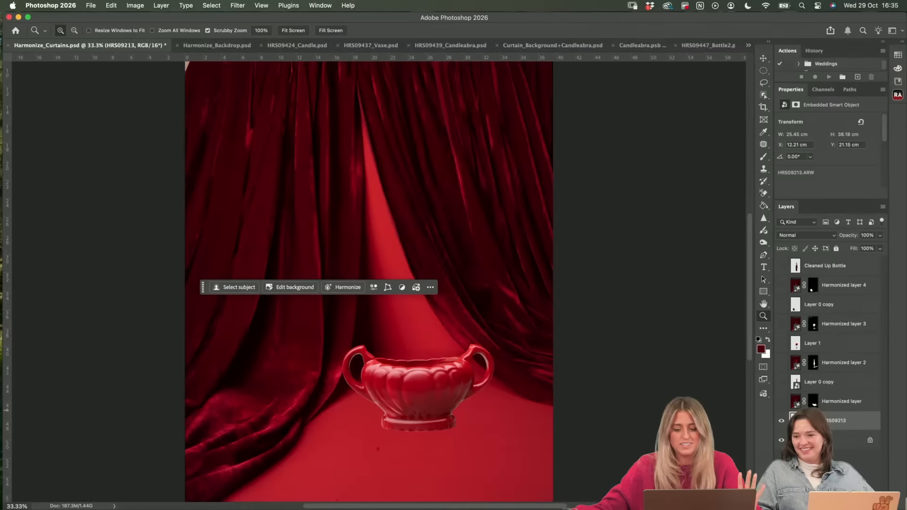
pyautogui.click(343, 288)
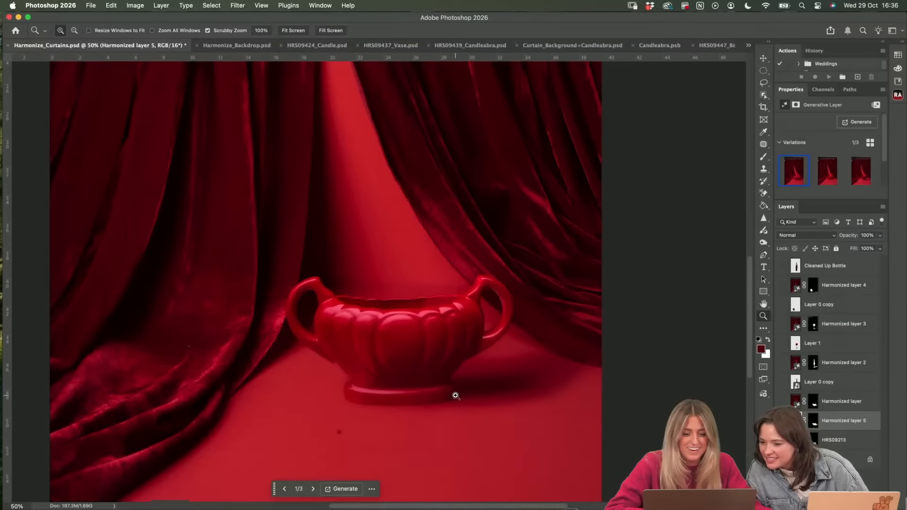
# - Examine the harmonized vase and its shadow, and switch through the second variation to the third one
pyautogui.click(452, 398)
pyautogui.keyDown('alt'); pyautogui.click(452, 398); pyautogui.keyUp('alt')
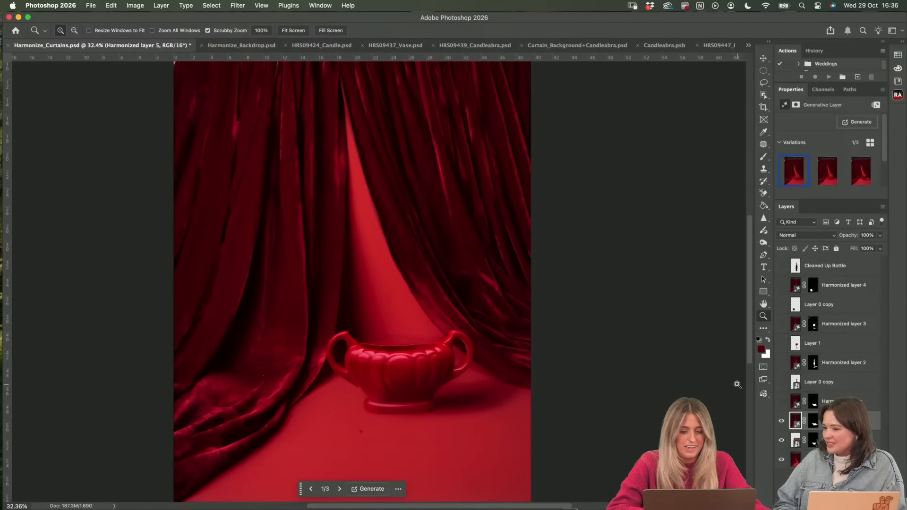
pyautogui.keyDown('alt'); pyautogui.click(536, 360); pyautogui.keyUp('alt')
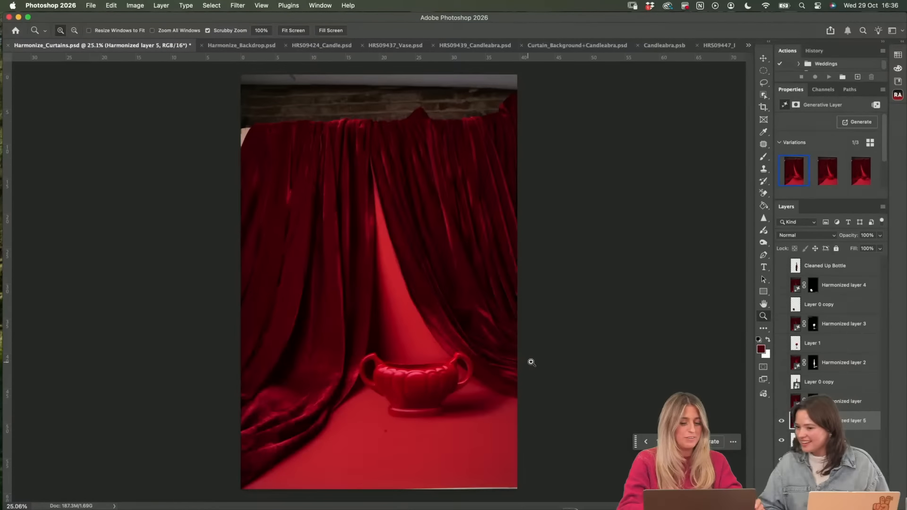
pyautogui.moveTo(826, 184)
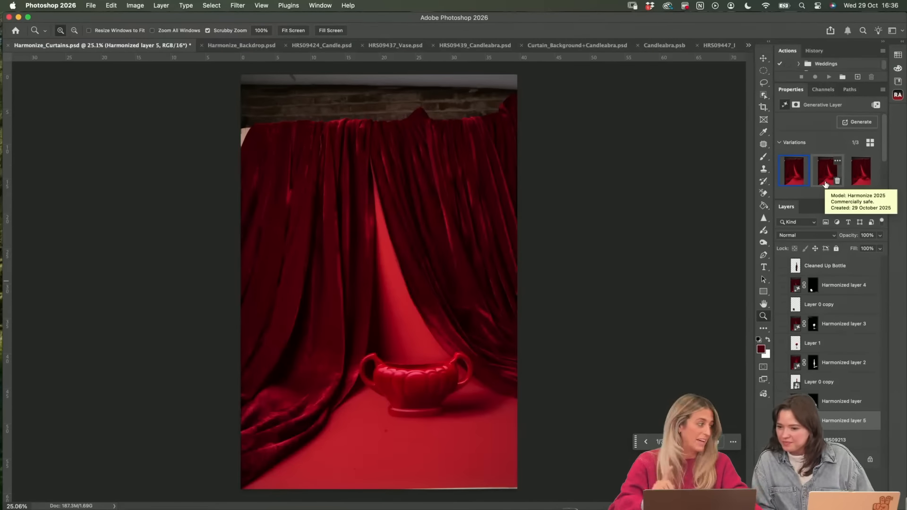
pyautogui.click(826, 183)
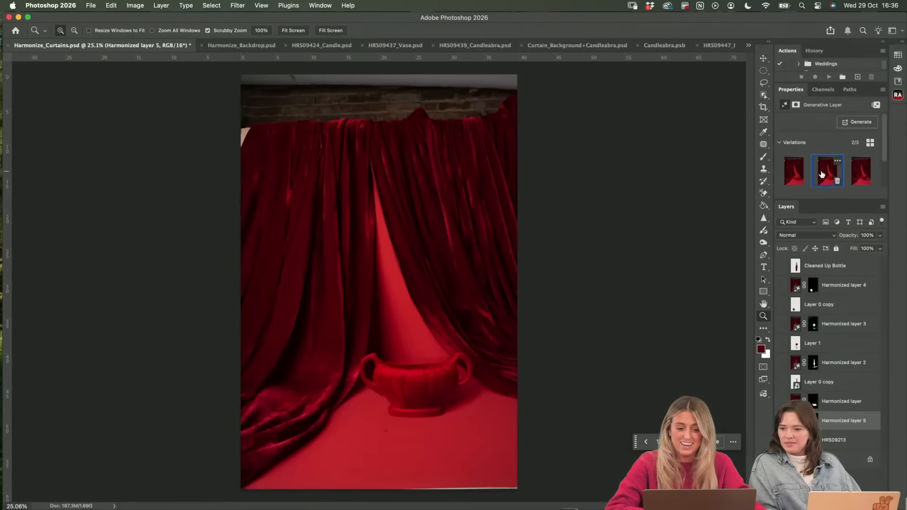
pyautogui.moveTo(861, 176)
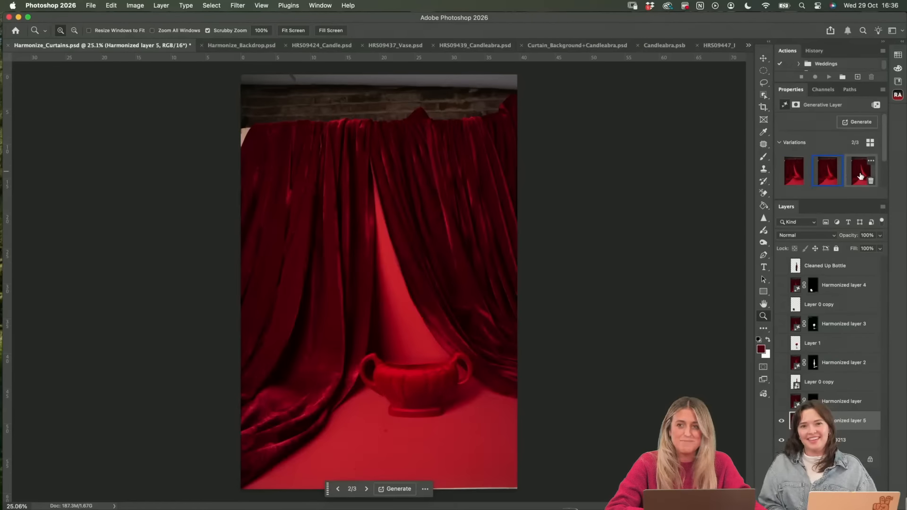
pyautogui.click(860, 176)
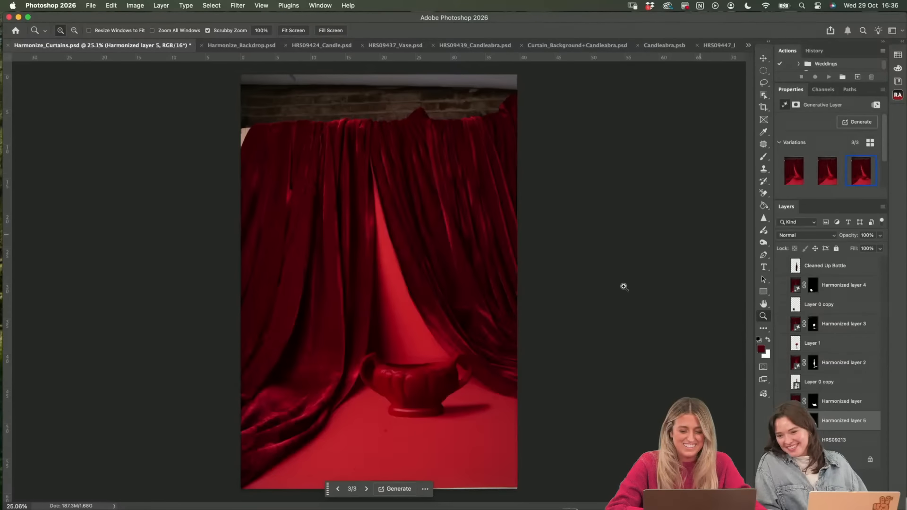
# - Hide Harmonized layer 5, show the original Harmonized layer instead and choose its first variation
pyautogui.click(781, 420)
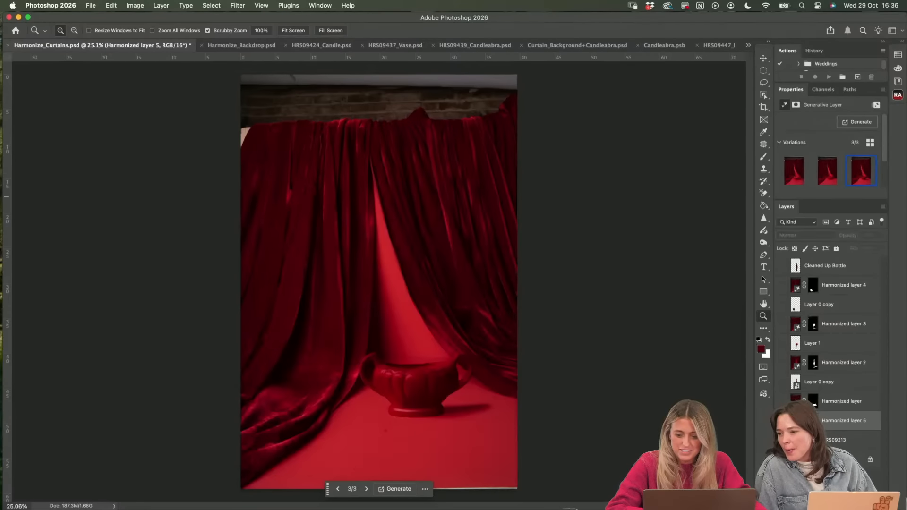
pyautogui.click(781, 402)
pyautogui.click(844, 403)
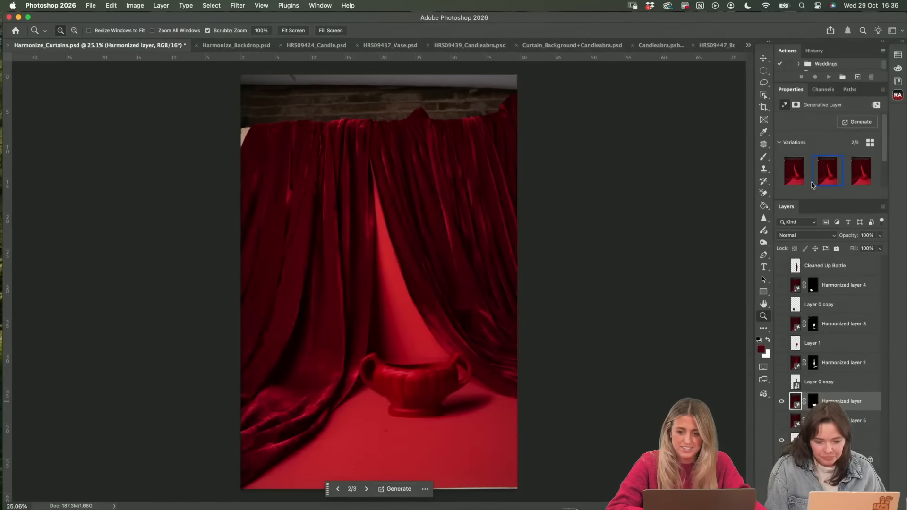
pyautogui.click(790, 178)
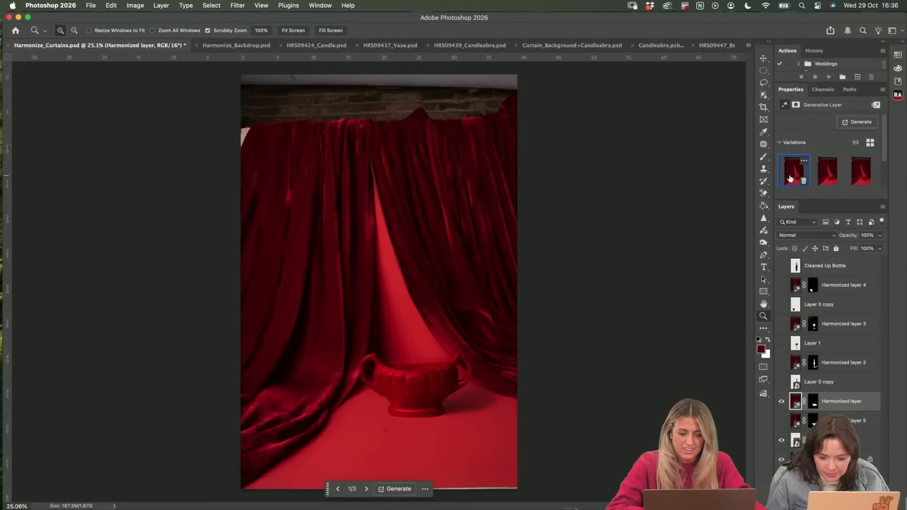
# - Examine the harmonized vase up close, toggling the Harmonized layer to compare its lighting and shadow with the unedited cut-out
pyautogui.moveTo(438, 375); pyautogui.dragTo(444, 376)
pyautogui.scroll(-5, 444, 376)
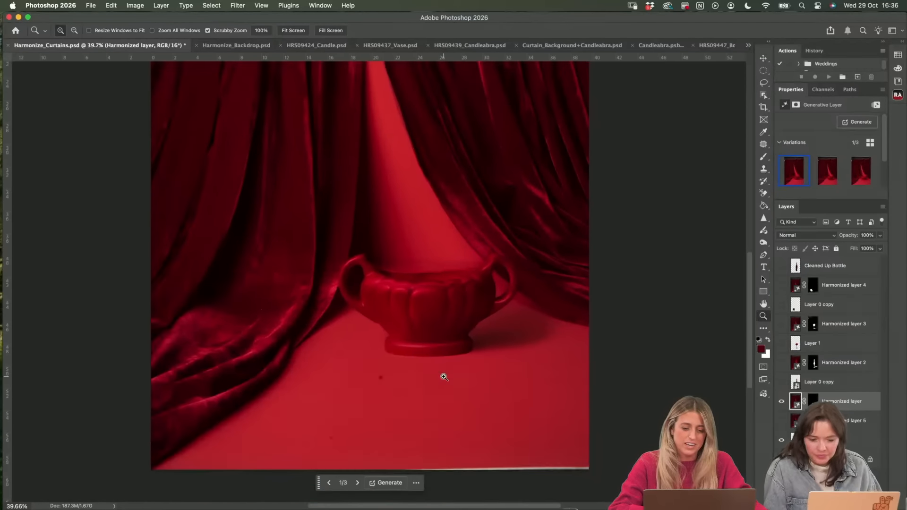
pyautogui.click(475, 288)
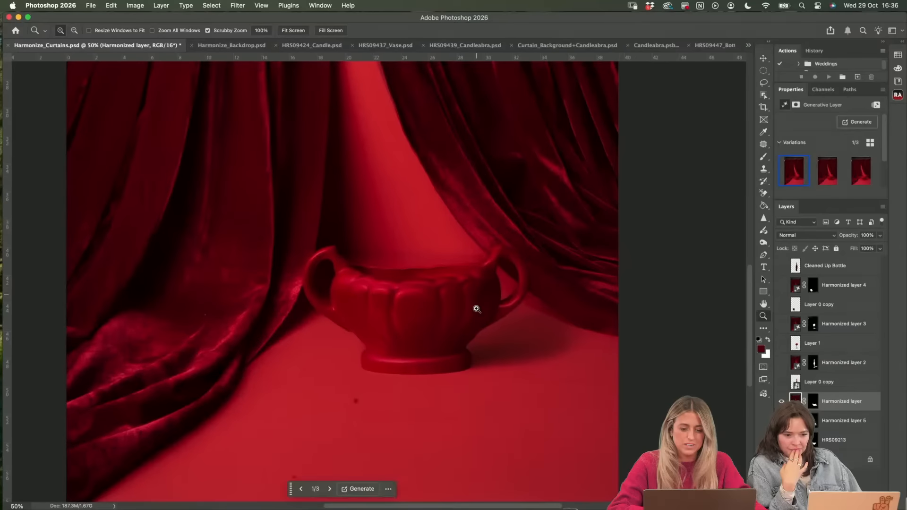
pyautogui.click(477, 316)
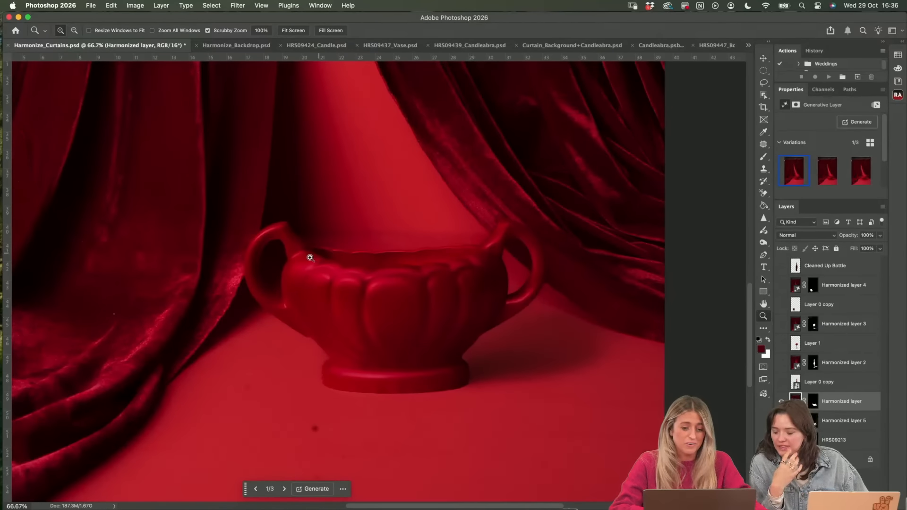
pyautogui.click(780, 401)
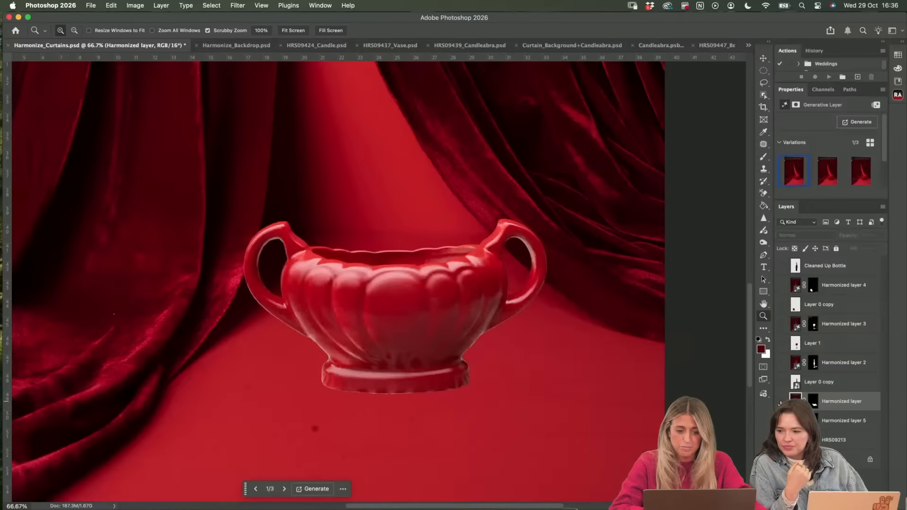
pyautogui.click(781, 401)
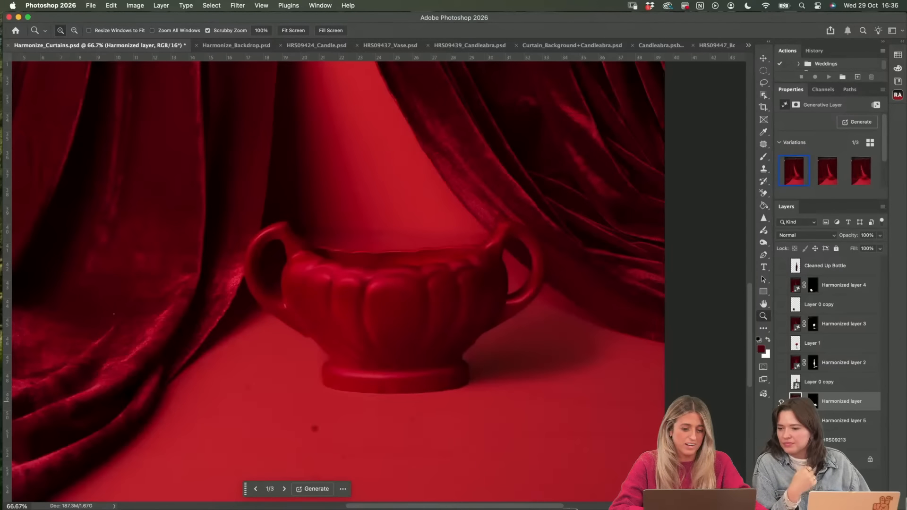
pyautogui.click(780, 401)
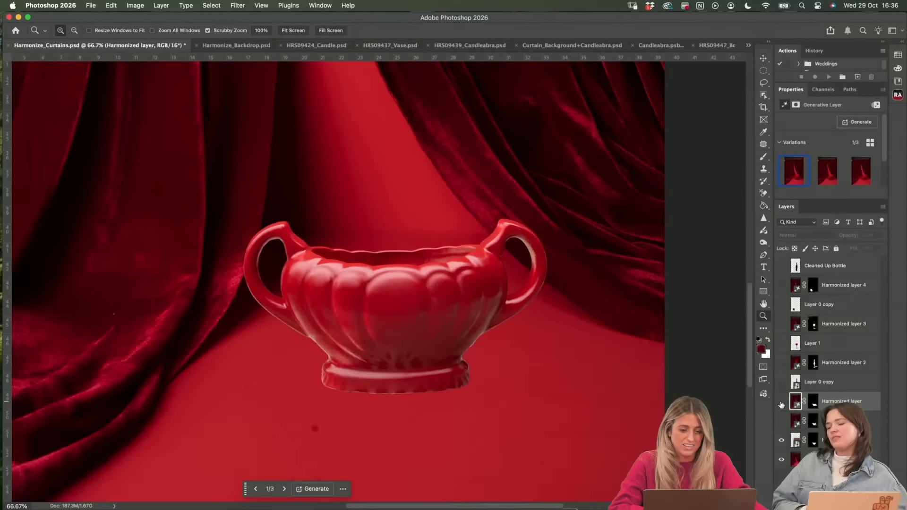
pyautogui.click(781, 402)
# - Compare the vase before and after harmonizing within the wider curtain scene
pyautogui.scroll(-3, 572, 323)
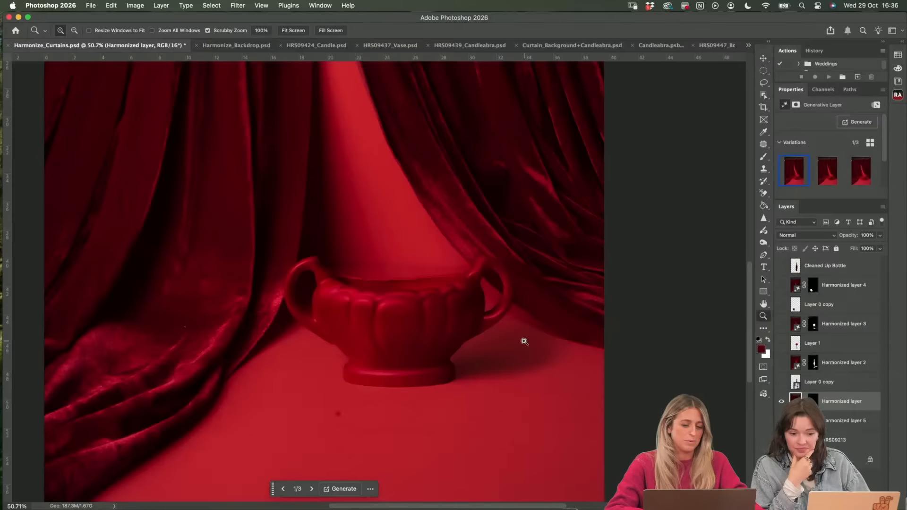
pyautogui.scroll(-2, 525, 341)
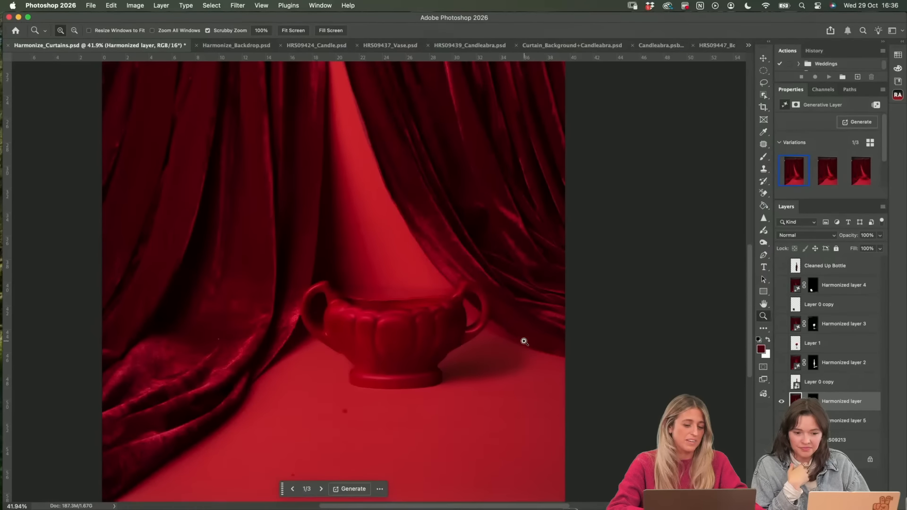
pyautogui.click(781, 402)
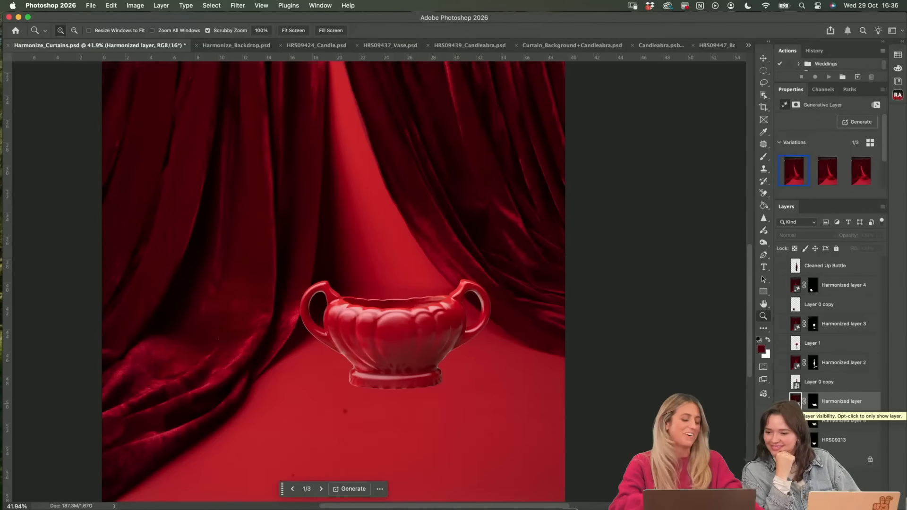
pyautogui.click(781, 401)
pyautogui.scroll(2, 411, 319)
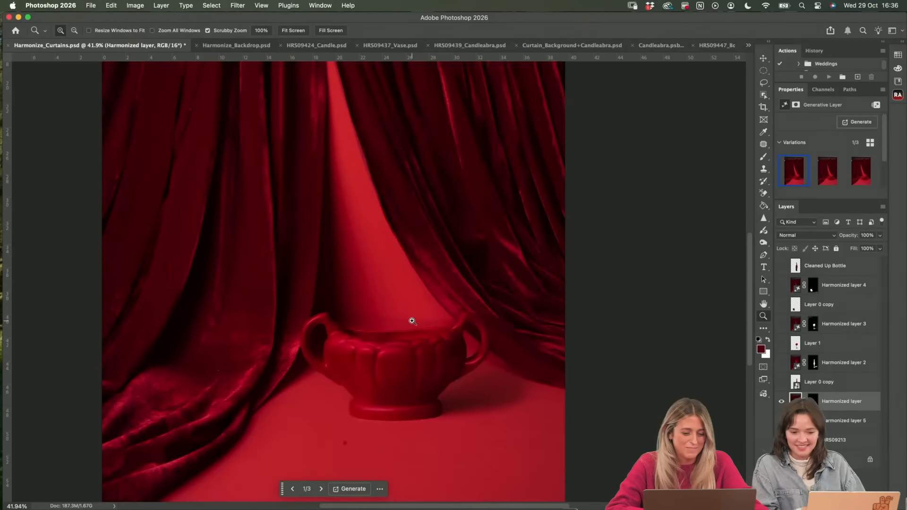
pyautogui.scroll(-3, 415, 356)
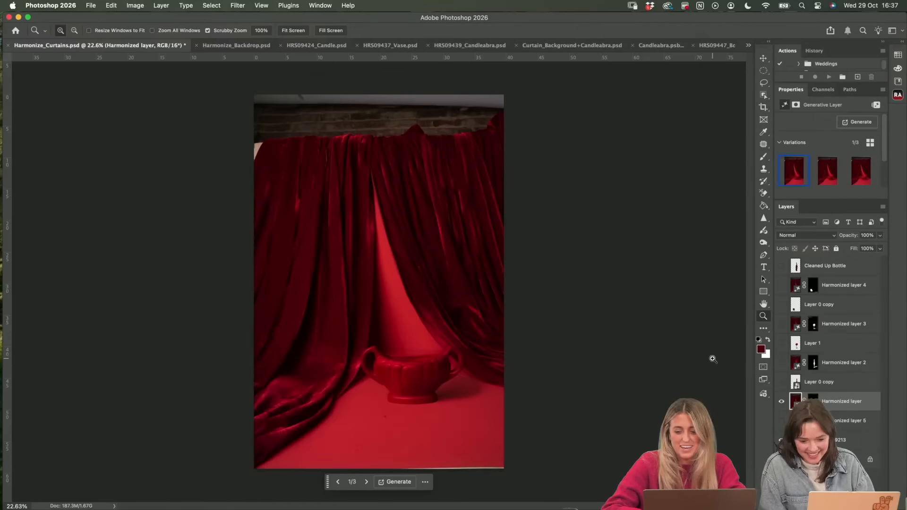
# - Hide the Harmonized layer and vase layer HRS09213, and show the stacked-sphere candle on the Layer 0 copy beneath Harmonized layer 2
pyautogui.click(781, 397)
pyautogui.click(781, 383)
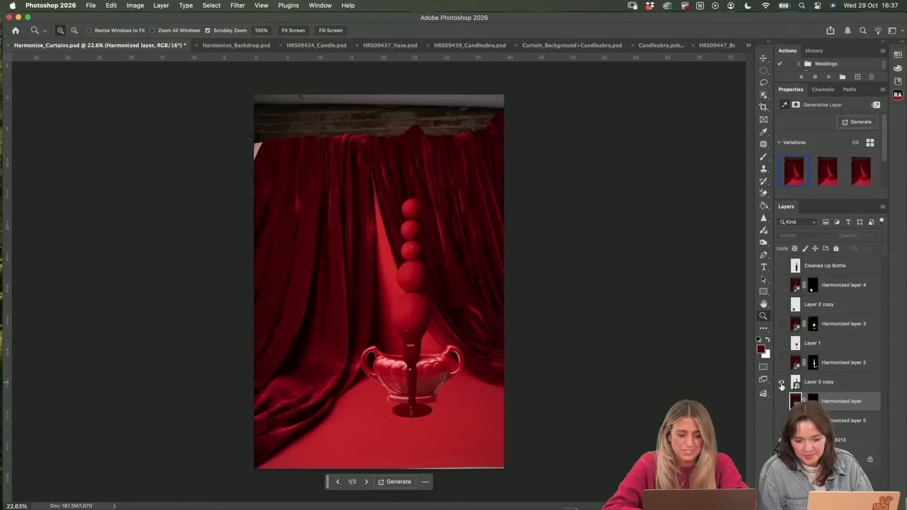
pyautogui.click(781, 420)
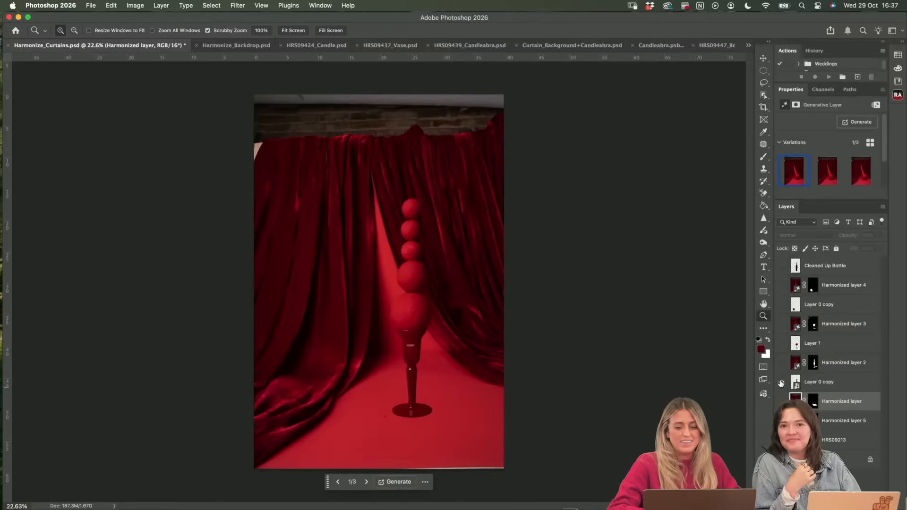
# - Select the candle's Layer 0 copy, compare the scene with and without it, and show Harmonized layer 2 for a close look at the base
pyautogui.click(781, 382)
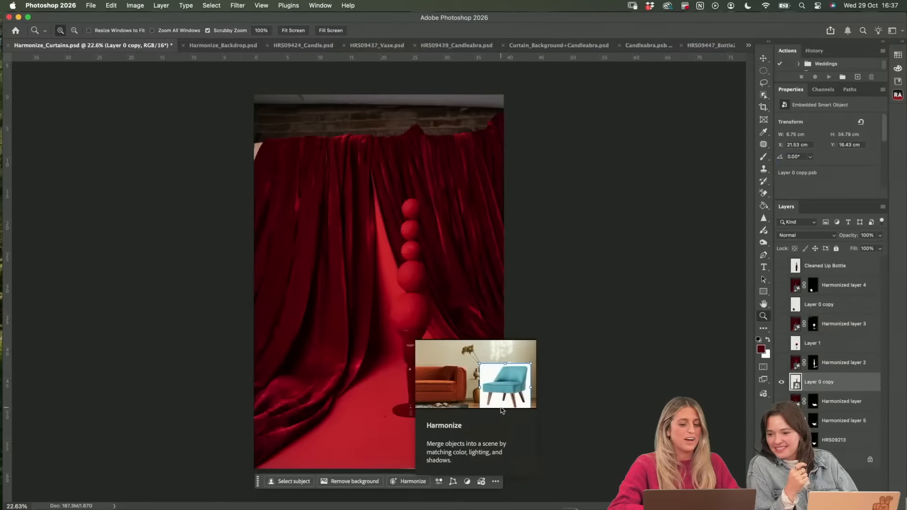
pyautogui.click(781, 382)
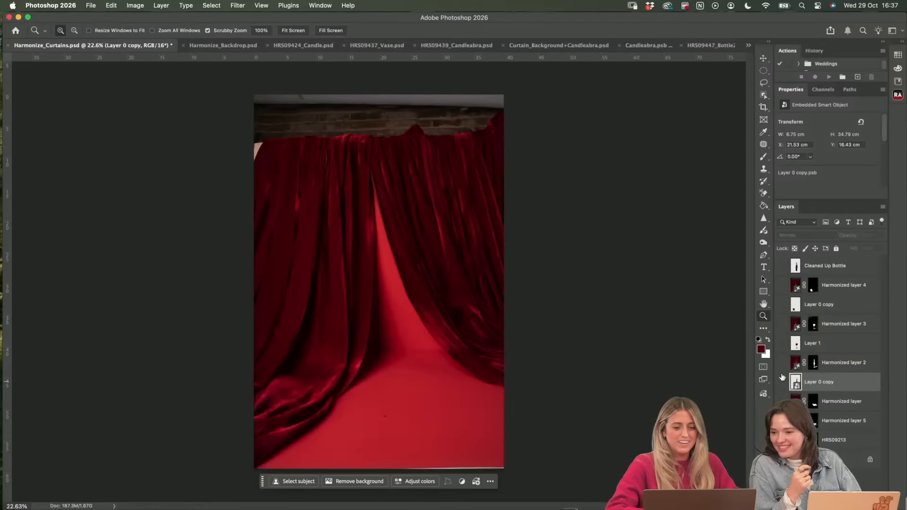
pyautogui.click(781, 382)
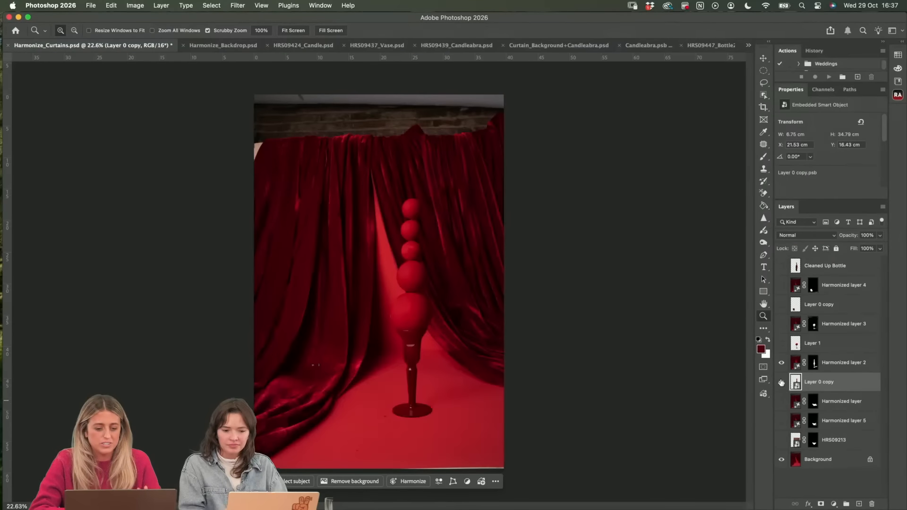
pyautogui.moveTo(428, 392); pyautogui.dragTo(453, 381)
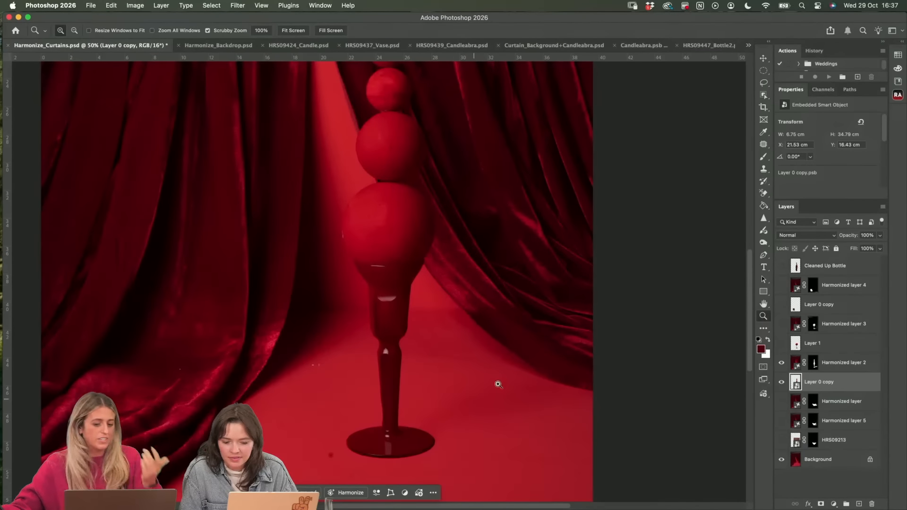
# - Compare the full curtain scene with and without the candle's Layer 0 copy
pyautogui.keyDown('alt'); pyautogui.click(428, 314); pyautogui.keyUp('alt')
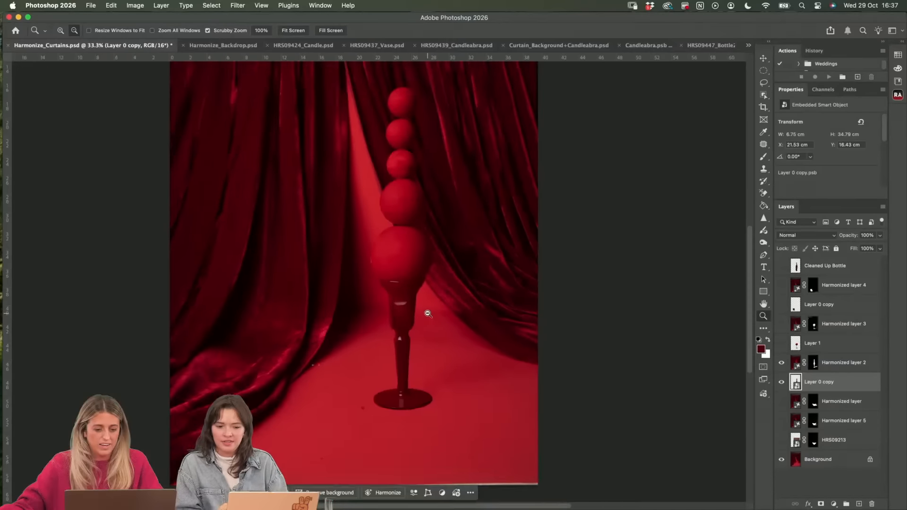
pyautogui.keyDown('alt'); pyautogui.click(428, 314); pyautogui.keyUp('alt')
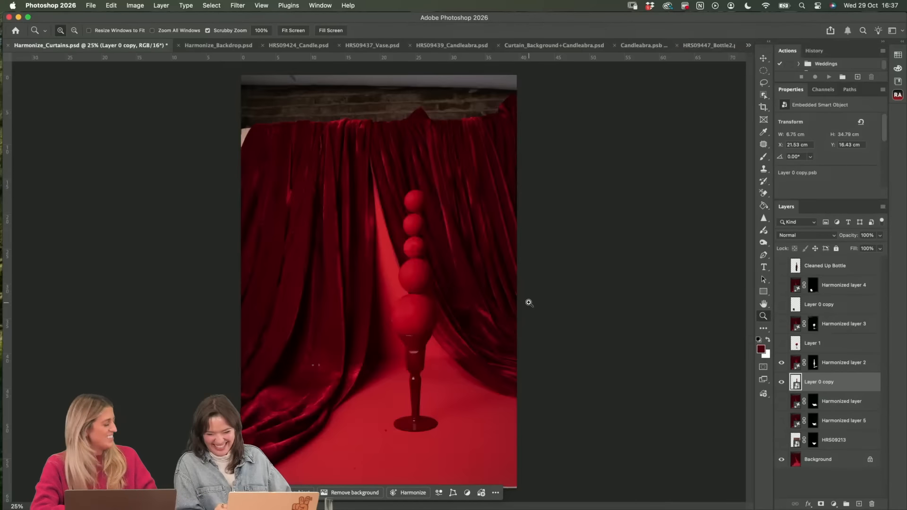
pyautogui.click(781, 381)
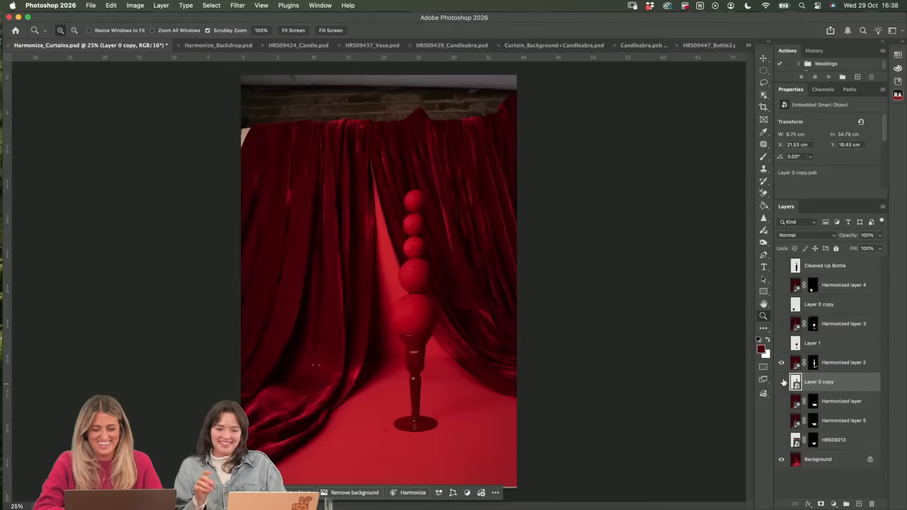
pyautogui.click(781, 381)
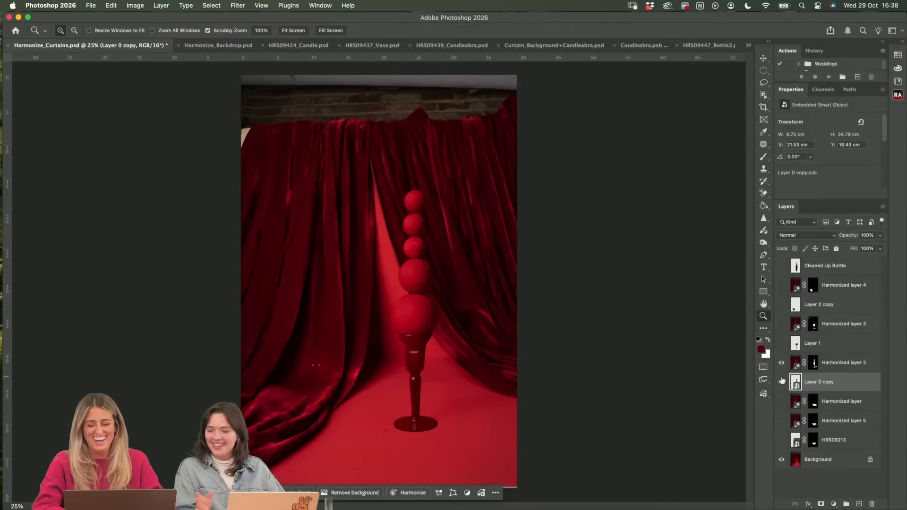
# - Hide the candle's Layer 0 copy and Harmonized layer 2, and show and select the sphere-filled goblet on Layer 1
pyautogui.click(781, 381)
pyautogui.click(781, 363)
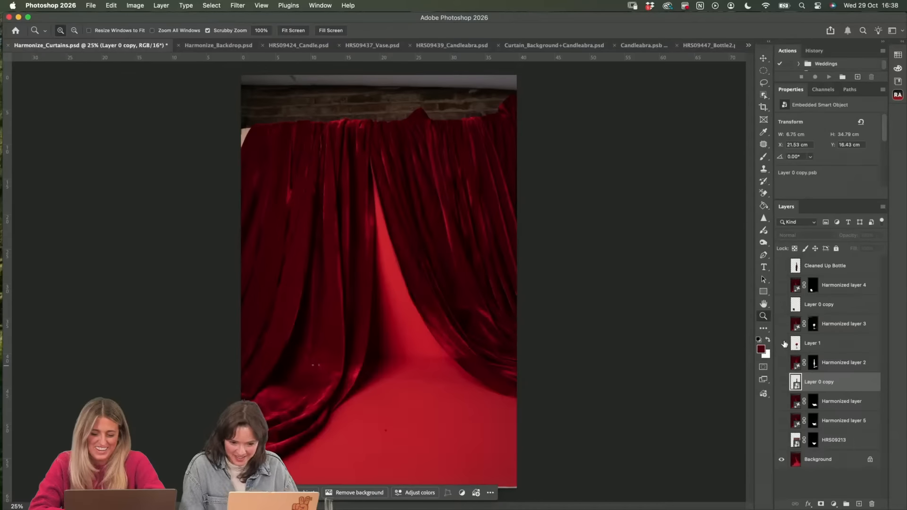
pyautogui.click(782, 344)
pyautogui.click(811, 346)
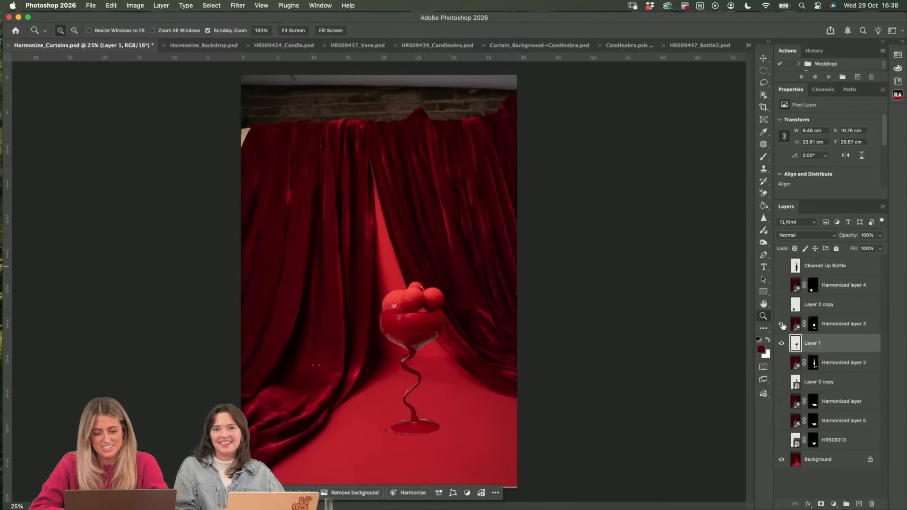
# - Show and select Harmonized layer 3, and examine the goblet's spheres and highlights up close
pyautogui.click(781, 325)
pyautogui.press('super+equal')
pyautogui.click(839, 324)
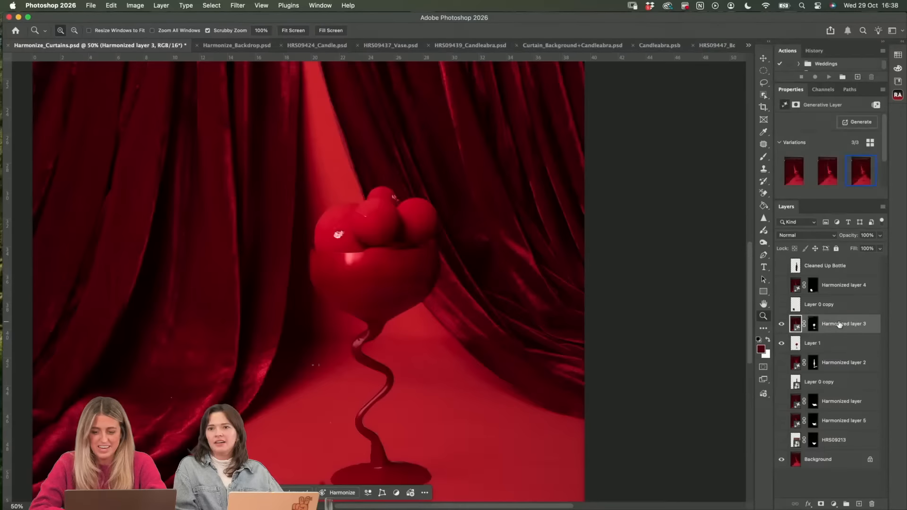
pyautogui.scroll(-2, 415, 328)
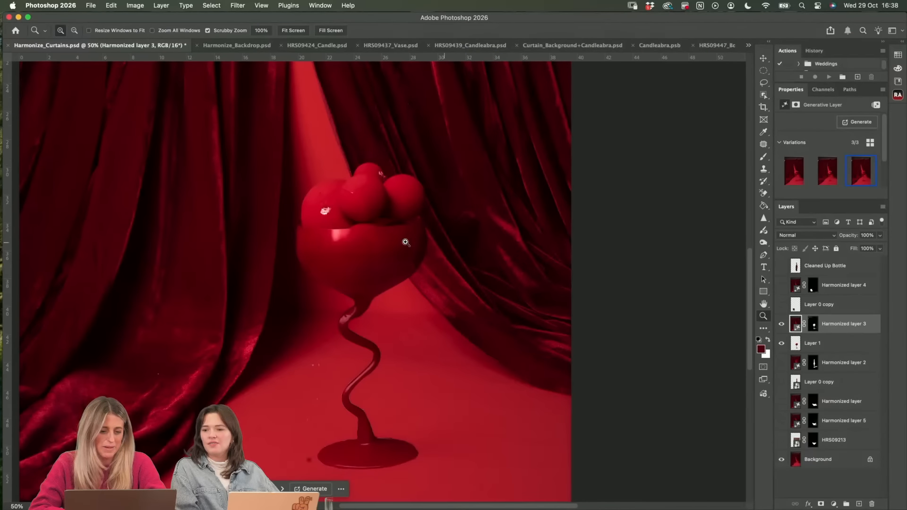
pyautogui.click(344, 211)
pyautogui.click(339, 212)
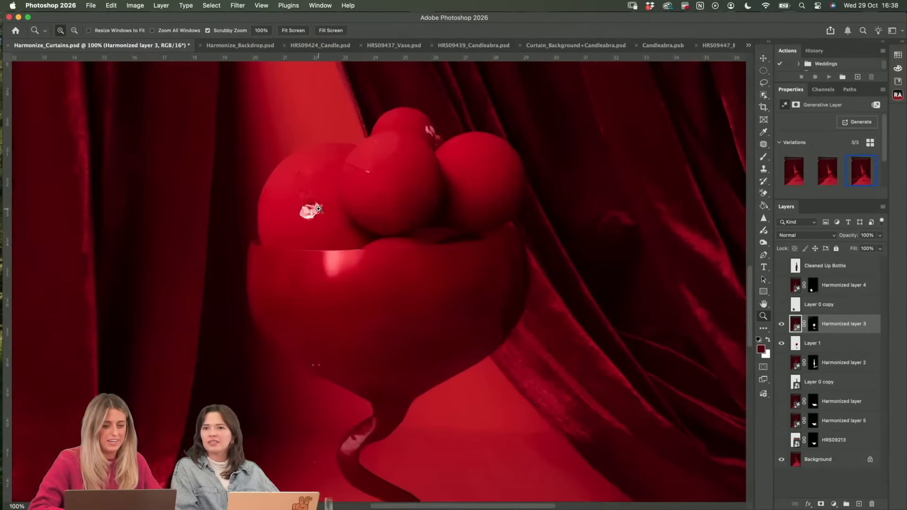
pyautogui.click(319, 210)
pyautogui.scroll(4, 321, 236)
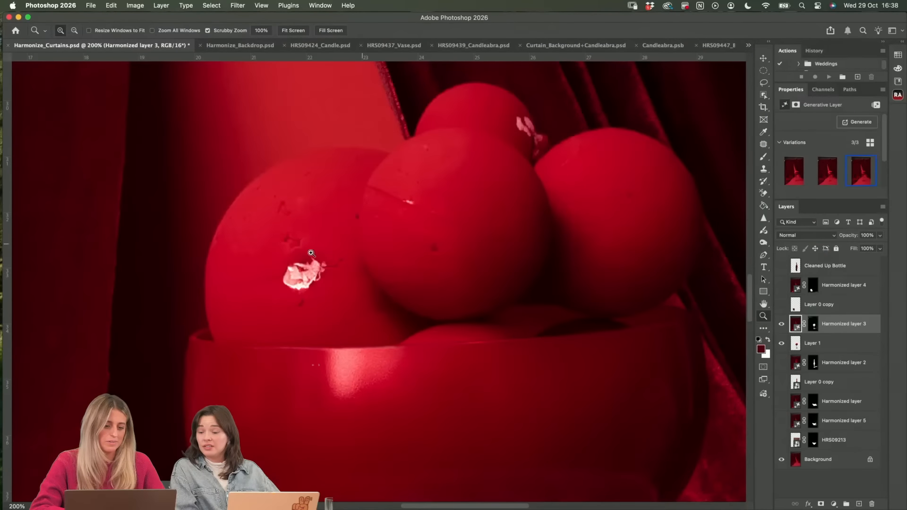
pyautogui.scroll(-5, 334, 276)
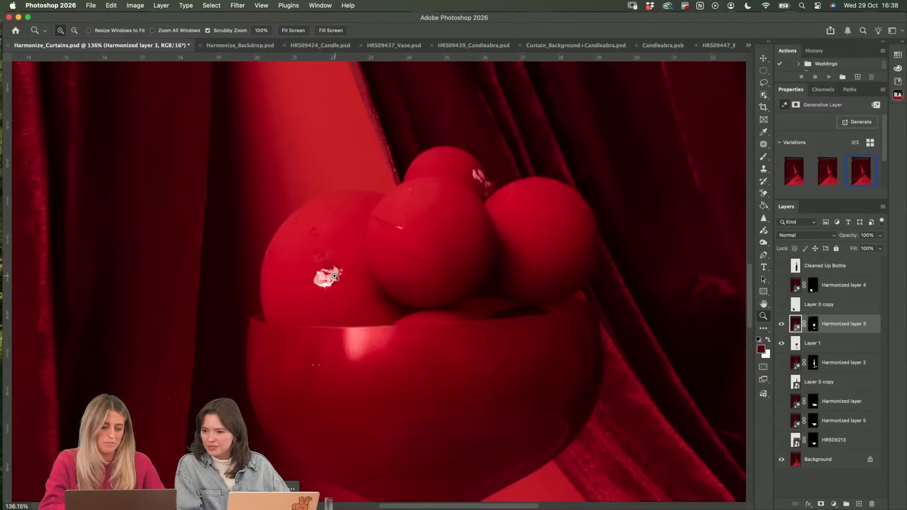
pyautogui.scroll(-2, 437, 287)
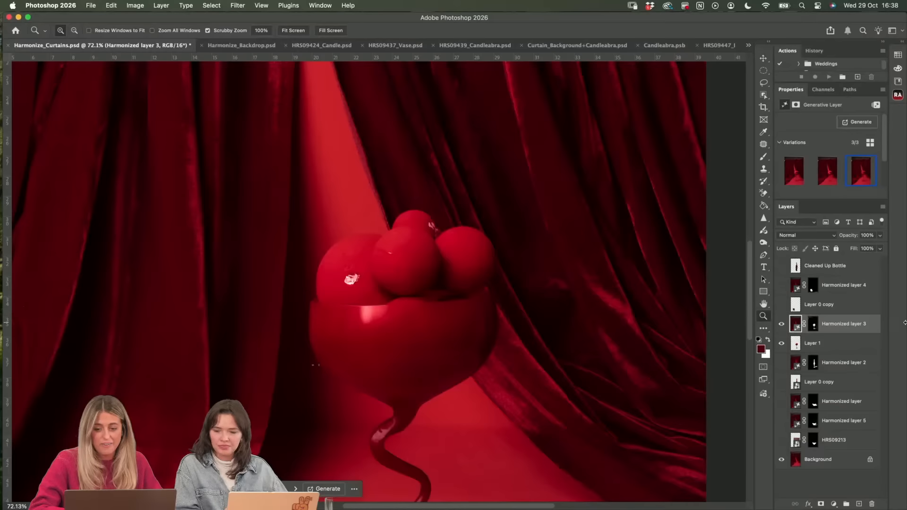
# - Rasterize Harmonized layer 3 and use the Patch tool to remove the blotchy white highlight from the goblet's large left sphere
pyautogui.click(763, 144)
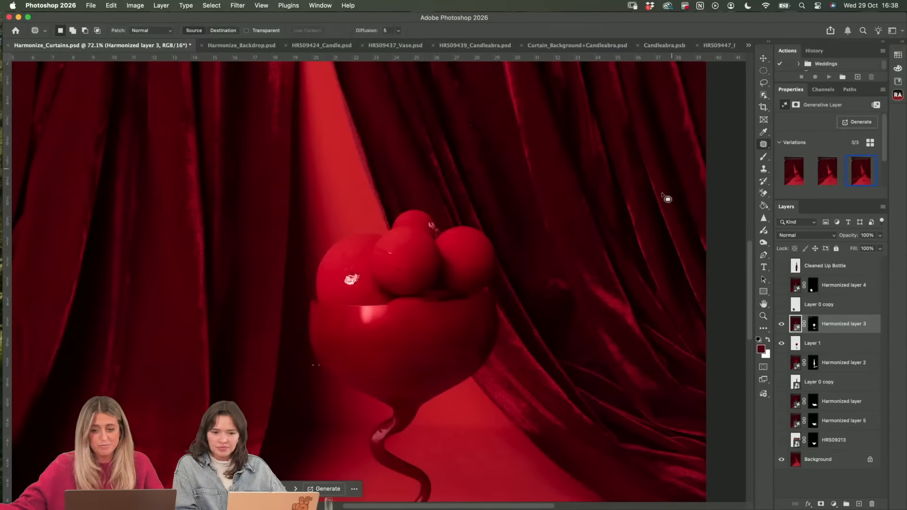
pyautogui.moveTo(362, 285)
pyautogui.mouseDown()
pyautogui.moveTo(368, 256)
pyautogui.moveTo(348, 262)
pyautogui.moveTo(359, 256)
pyautogui.mouseUp()
pyautogui.press('Return')
pyautogui.press('super+d')
pyautogui.press('super+d')
pyautogui.moveTo(351, 251)
pyautogui.mouseDown()
pyautogui.moveTo(344, 257)
pyautogui.moveTo(350, 253)
pyautogui.mouseUp()
pyautogui.moveTo(347, 255)
pyautogui.mouseDown()
pyautogui.moveTo(354, 245)
pyautogui.moveTo(364, 273)
pyautogui.mouseUp()
pyautogui.press('super+d')
pyautogui.moveTo(366, 278)
pyautogui.mouseDown()
pyautogui.moveTo(354, 262)
pyautogui.moveTo(343, 285)
pyautogui.moveTo(349, 274)
pyautogui.mouseUp()
pyautogui.press('super+d')
# - Patch the small white marks on the goblet's front and rear spheres with clean red areas
pyautogui.moveTo(347, 281)
pyautogui.mouseDown()
pyautogui.moveTo(350, 259)
pyautogui.moveTo(390, 245)
pyautogui.moveTo(407, 257)
pyautogui.moveTo(418, 247)
pyautogui.moveTo(420, 217)
pyautogui.moveTo(428, 229)
pyautogui.moveTo(420, 224)
pyautogui.mouseUp()
pyautogui.press('super+d')
pyautogui.press('super+d')
pyautogui.press('super+d')
pyautogui.moveTo(419, 220)
pyautogui.mouseDown()
pyautogui.moveTo(412, 250)
pyautogui.moveTo(429, 226)
pyautogui.moveTo(473, 258)
pyautogui.mouseUp()
pyautogui.press('super+d')
pyautogui.press('super+d')
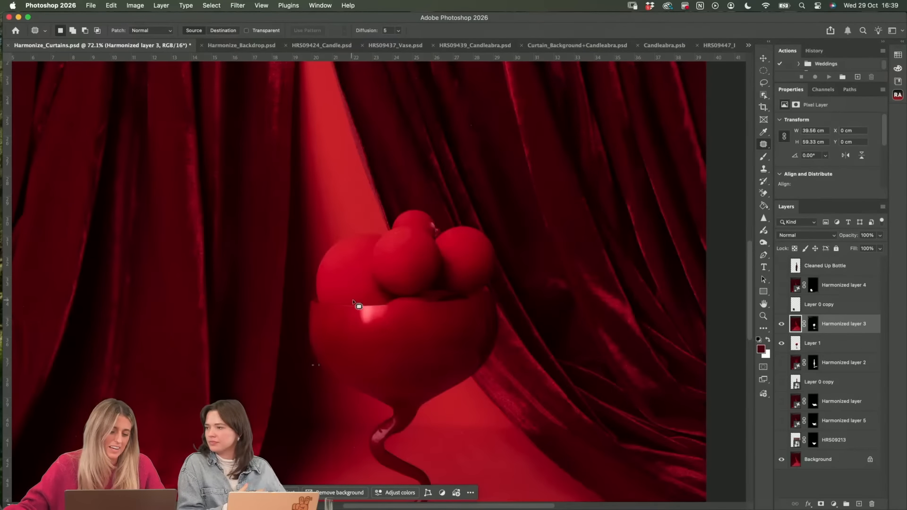
# - Patch the area along the goblet's rim just above its bright highlight
pyautogui.moveTo(371, 302); pyautogui.dragTo(370, 303)
pyautogui.moveTo(370, 303)
pyautogui.mouseDown()
pyautogui.moveTo(362, 287)
pyautogui.moveTo(372, 302)
pyautogui.mouseUp()
pyautogui.press('super+d')
pyautogui.moveTo(371, 301)
pyautogui.mouseDown()
pyautogui.moveTo(364, 279)
pyautogui.moveTo(371, 283)
pyautogui.mouseUp()
pyautogui.press('super+d')
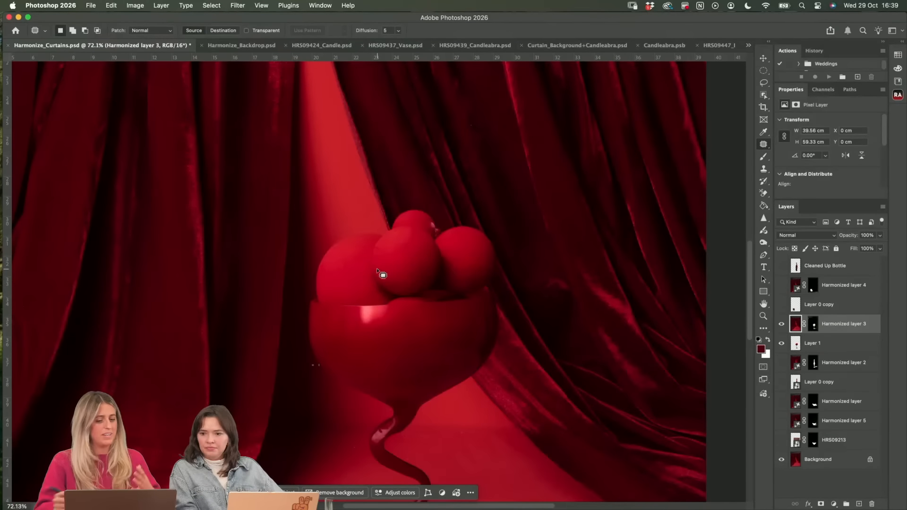
# - Fit the whole image in view and compare the goblet with and without Harmonized layer 3
pyautogui.click(763, 316)
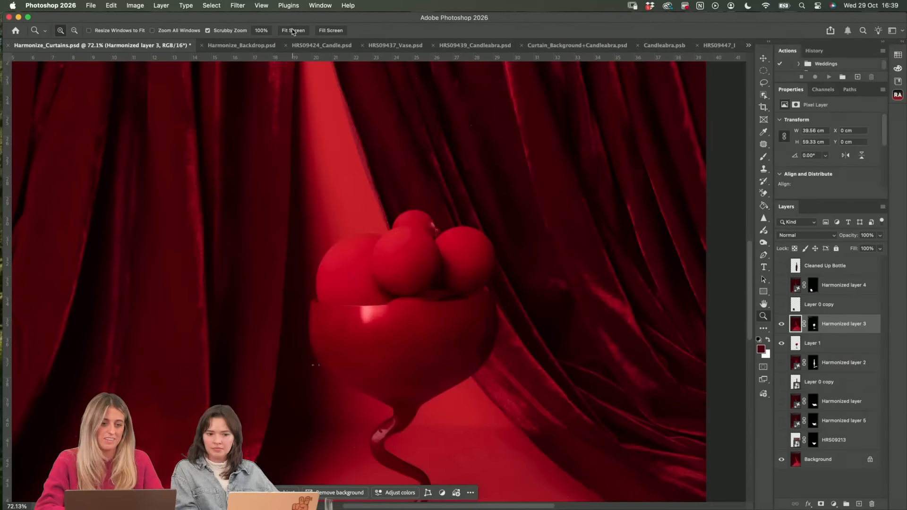
pyautogui.click(294, 31)
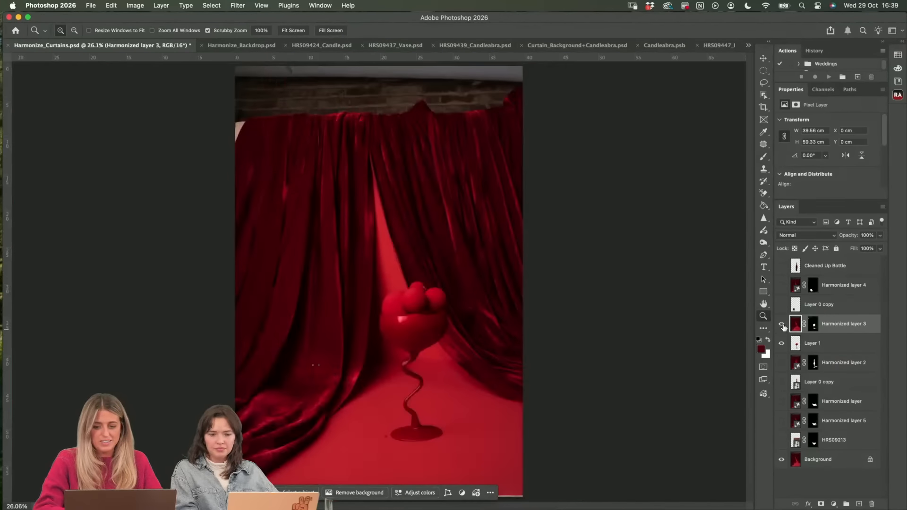
pyautogui.click(781, 325)
pyautogui.click(782, 324)
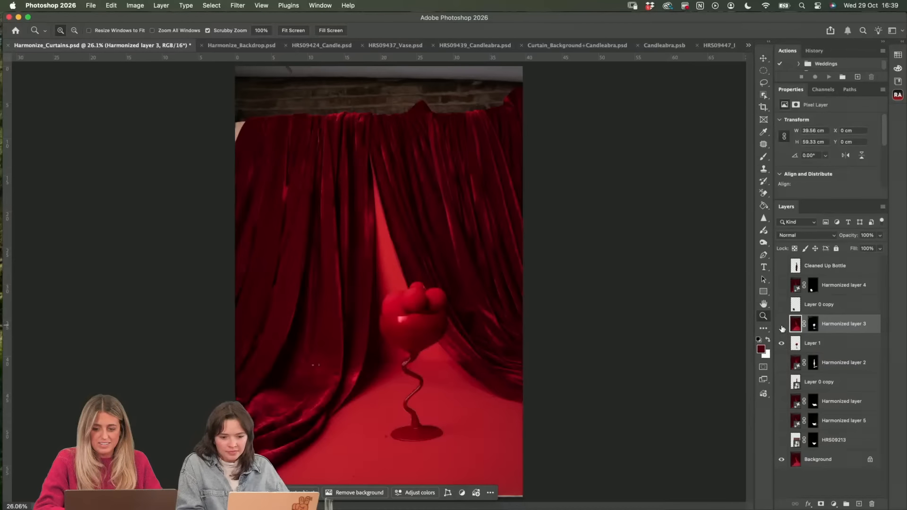
# - Hide the goblet's layers, and show and select the tooth-shaped prop on the upper Layer 0 copy for a closer look
pyautogui.click(781, 325)
pyautogui.click(782, 305)
pyautogui.click(813, 306)
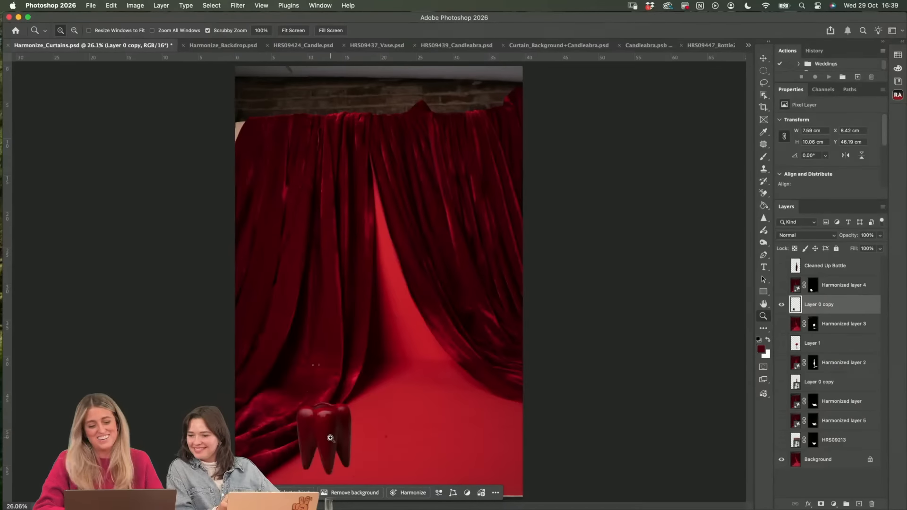
pyautogui.click(330, 438)
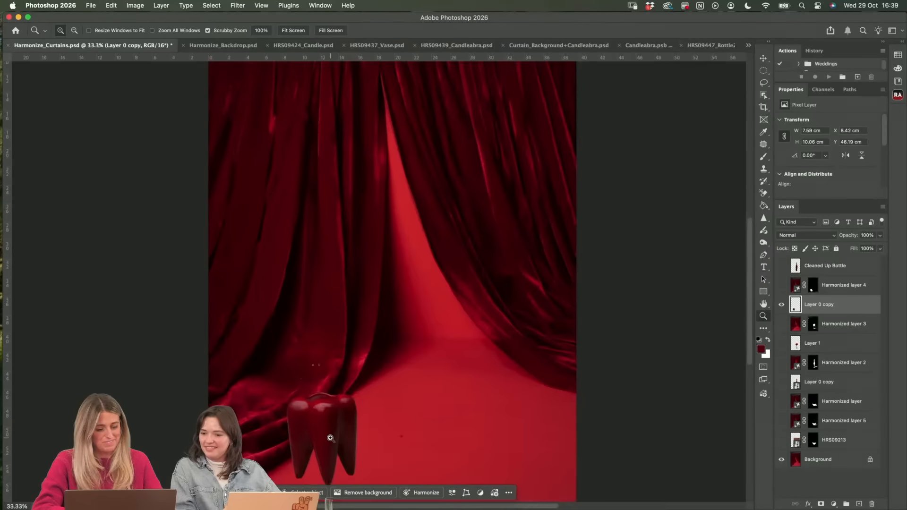
pyautogui.moveTo(324, 467); pyautogui.dragTo(318, 366)
pyautogui.click(318, 366)
pyautogui.moveTo(344, 269); pyautogui.dragTo(367, 348)
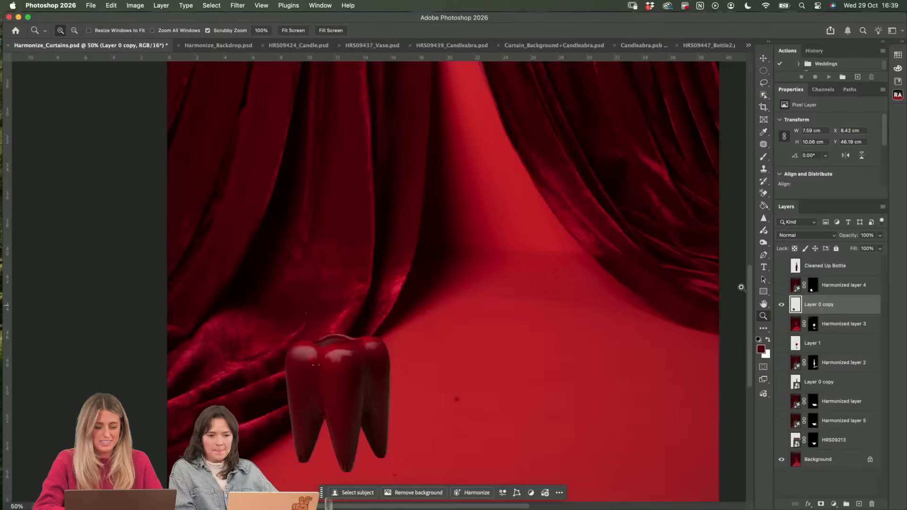
pyautogui.keyDown('alt'); pyautogui.click(474, 324); pyautogui.keyUp('alt')
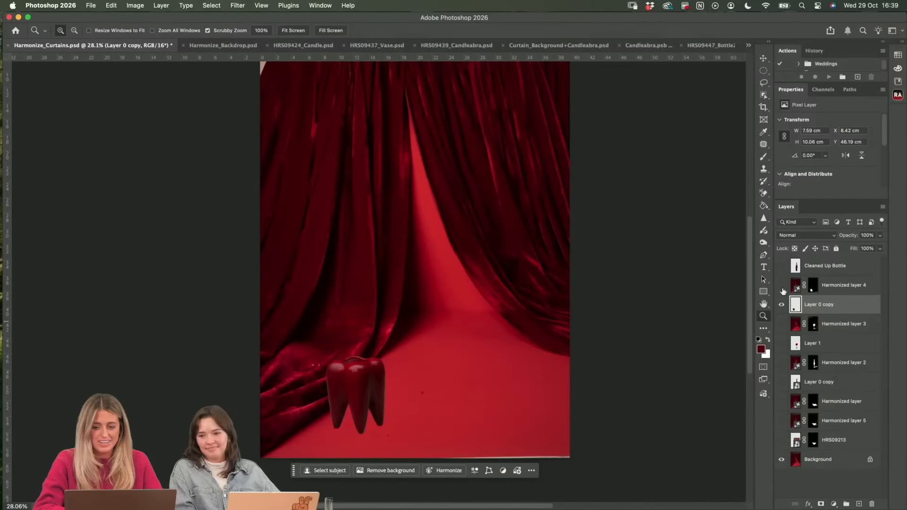
# - Show Harmonized layer 4 over the tooth prop and cycle through its variations to the third one
pyautogui.click(781, 287)
pyautogui.keyDown('alt'); pyautogui.click(488, 384); pyautogui.keyUp('alt')
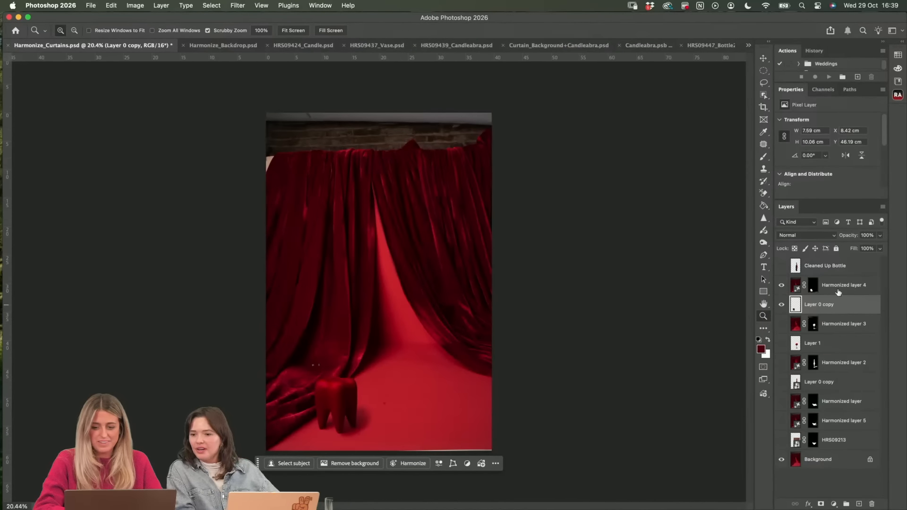
pyautogui.click(838, 292)
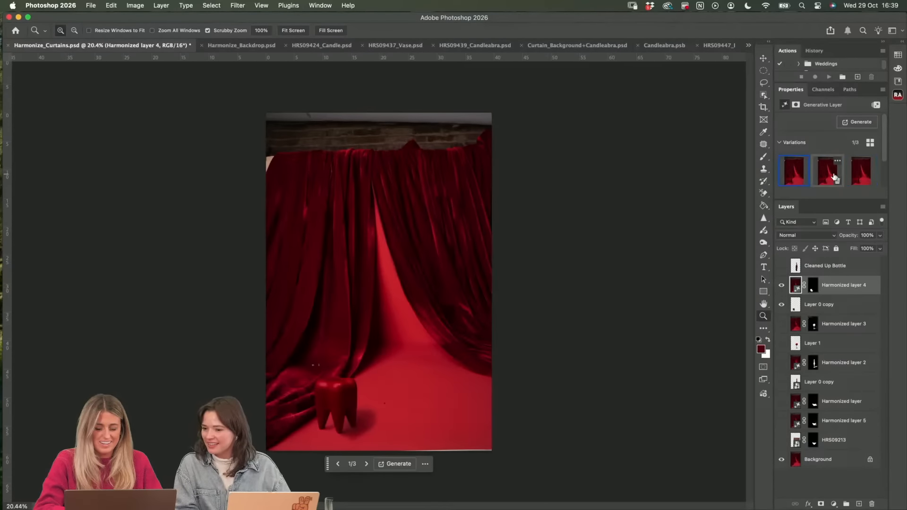
pyautogui.click(833, 178)
pyautogui.click(856, 178)
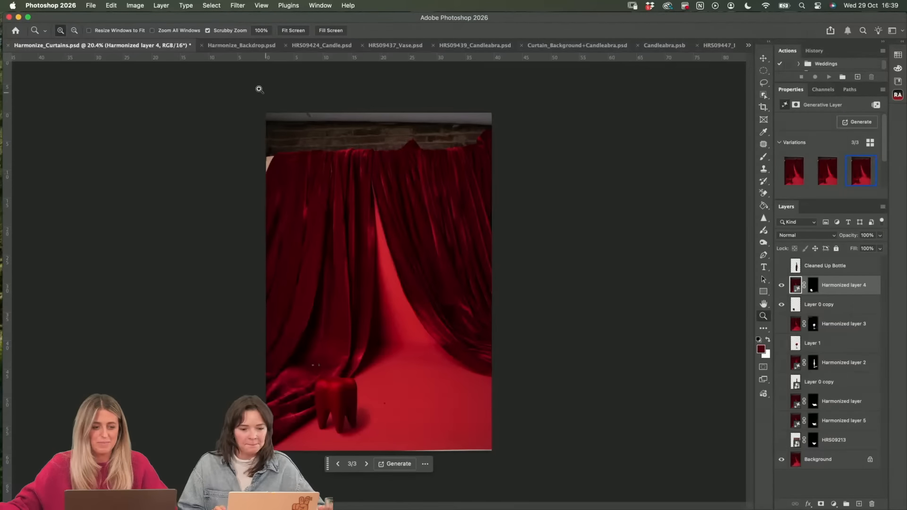
# - Switch to Harmonize_Backdrop.psd and compare the red backdrop with and without the goblet on Layer 1
pyautogui.click(250, 45)
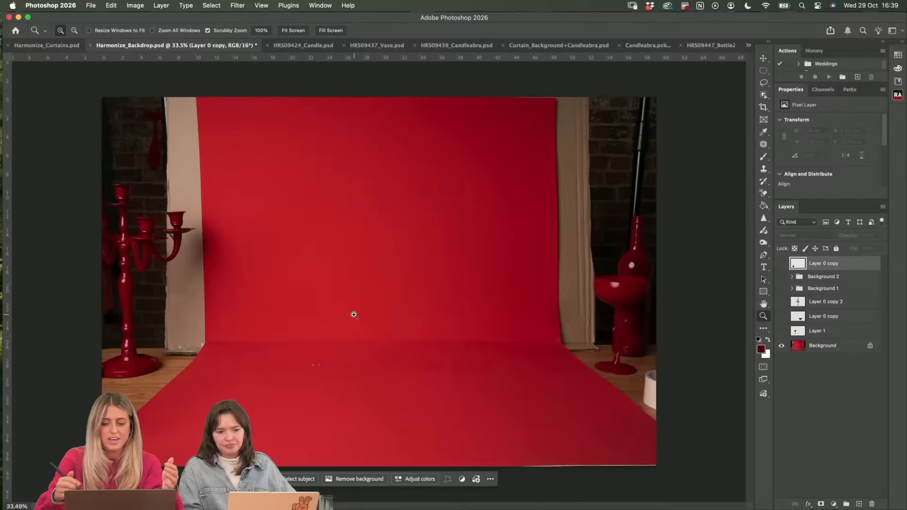
pyautogui.click(782, 331)
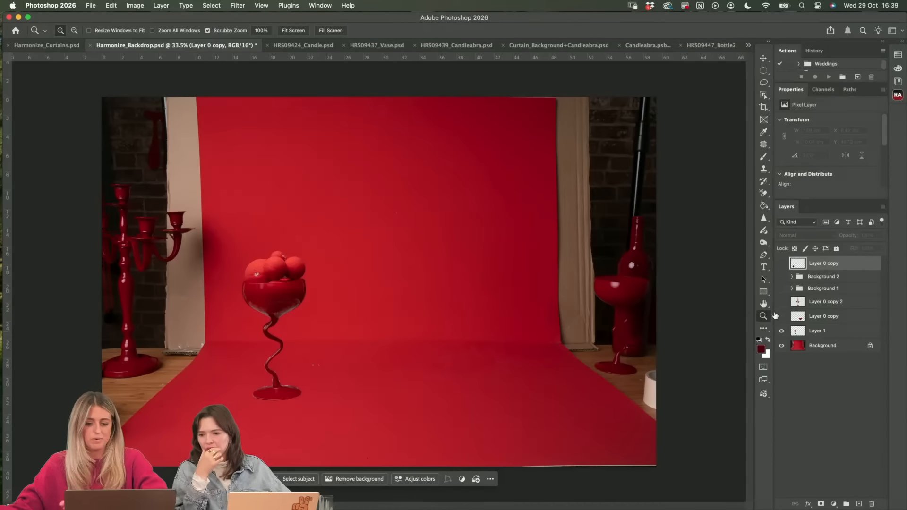
pyautogui.click(782, 331)
# - Expand and show the Background 1 group, and hide its harmonized layers 5, 7, 6, 2, 3 and 4
pyautogui.click(791, 289)
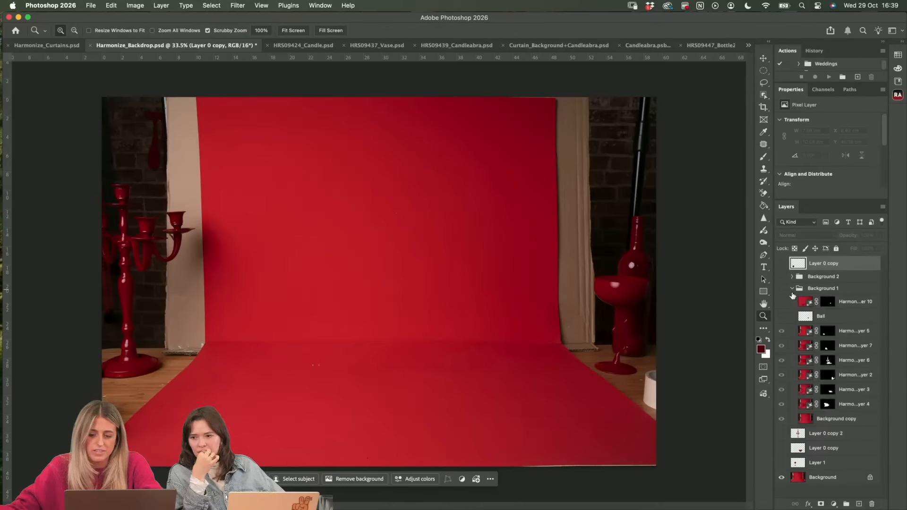
pyautogui.click(781, 289)
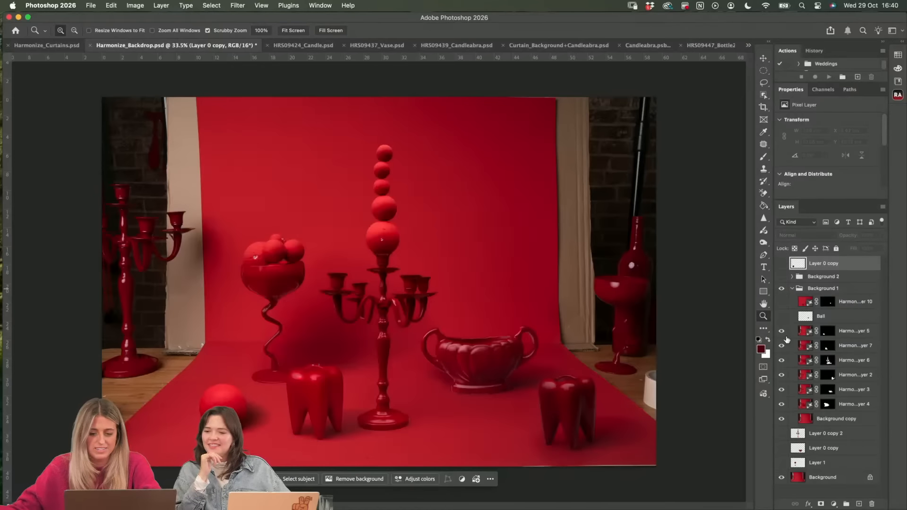
pyautogui.moveTo(782, 332); pyautogui.dragTo(788, 399)
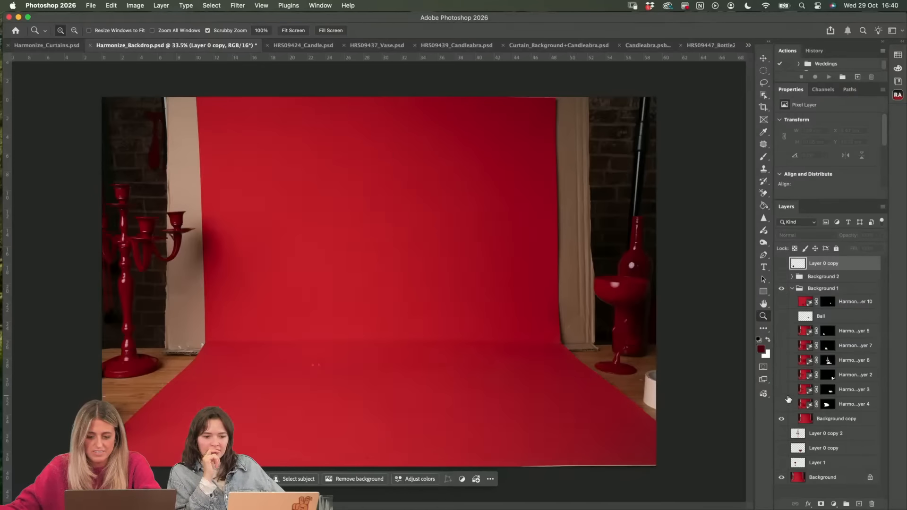
# - Show harmonized layers 4, 3, 2, 6, 7 and 5 of the Background 1 group one by one, and briefly preview its Ball layer
pyautogui.click(781, 405)
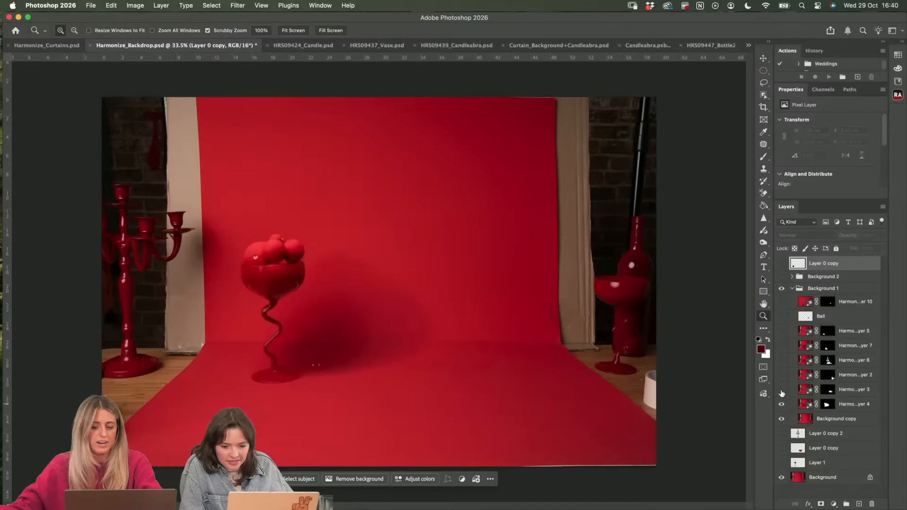
pyautogui.click(782, 390)
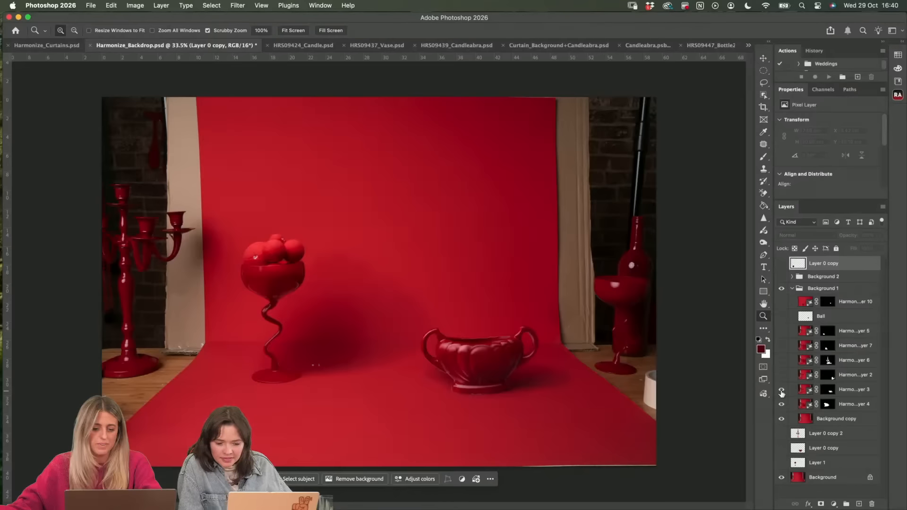
pyautogui.click(781, 376)
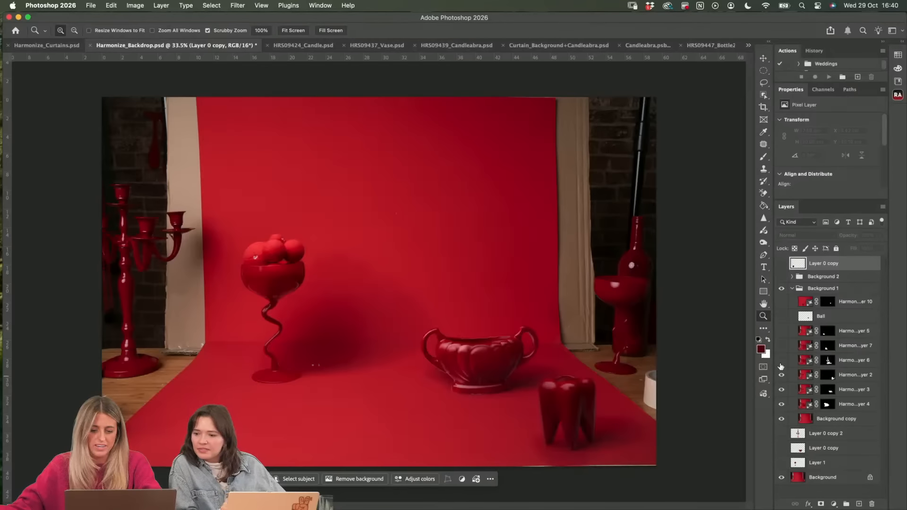
pyautogui.click(781, 361)
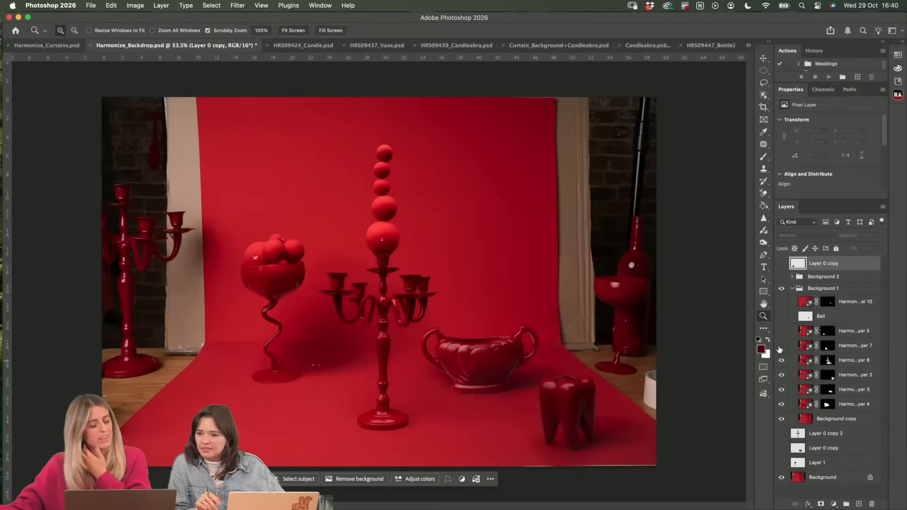
pyautogui.click(781, 347)
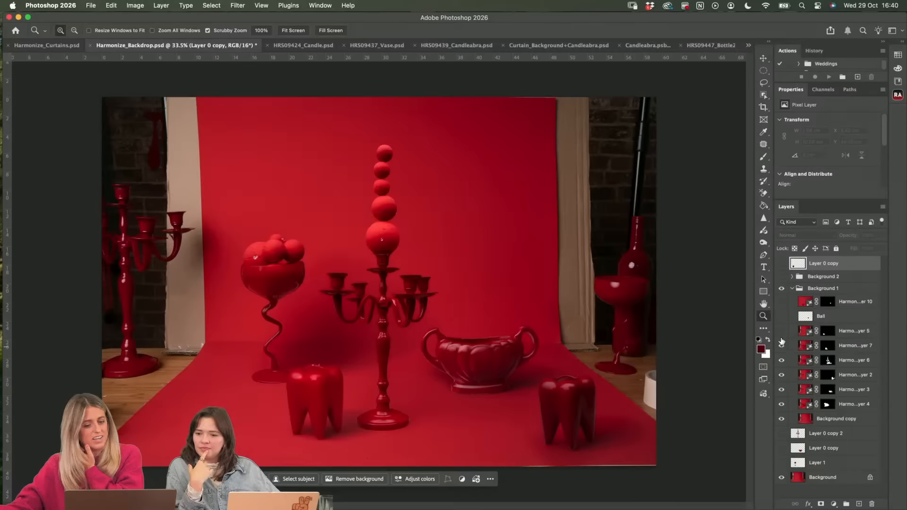
pyautogui.click(782, 330)
pyautogui.click(781, 316)
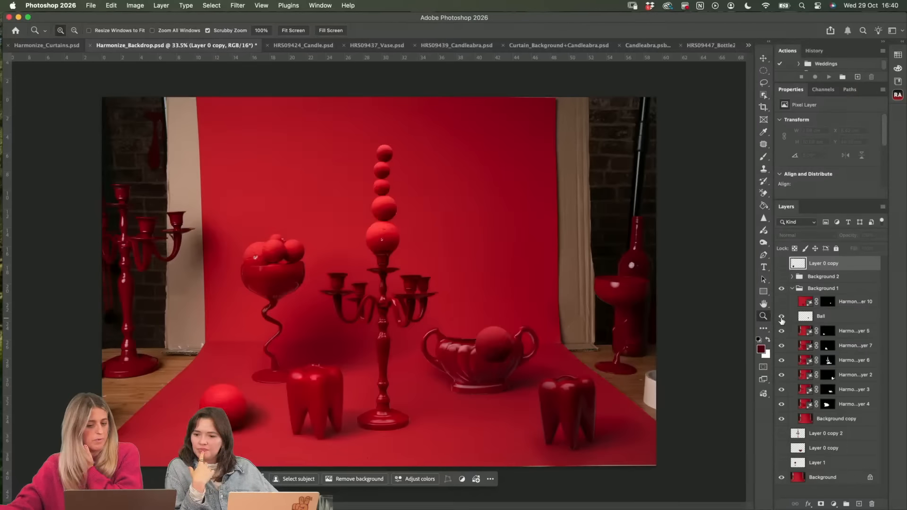
pyautogui.click(781, 318)
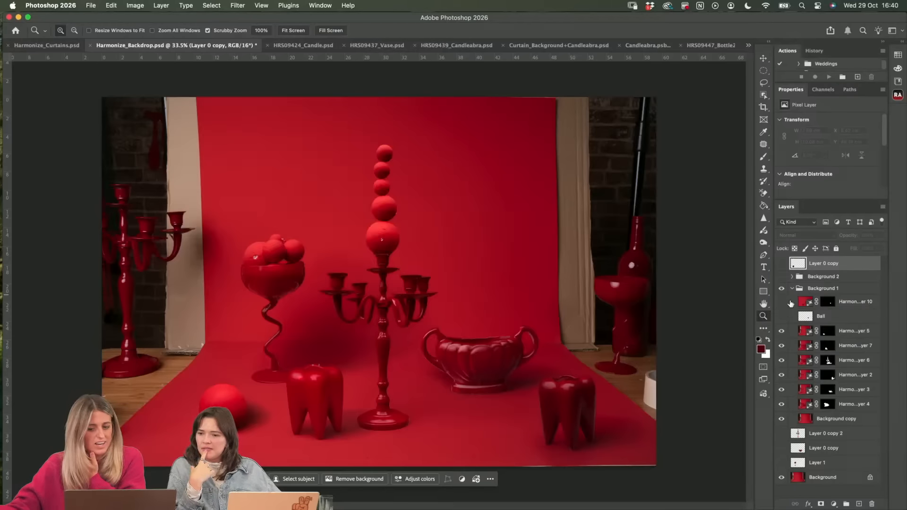
# - Collapse and hide the Background 1 group, show and expand Background 2, and hide all of its inner layers
pyautogui.click(792, 288)
pyautogui.click(781, 288)
pyautogui.click(781, 276)
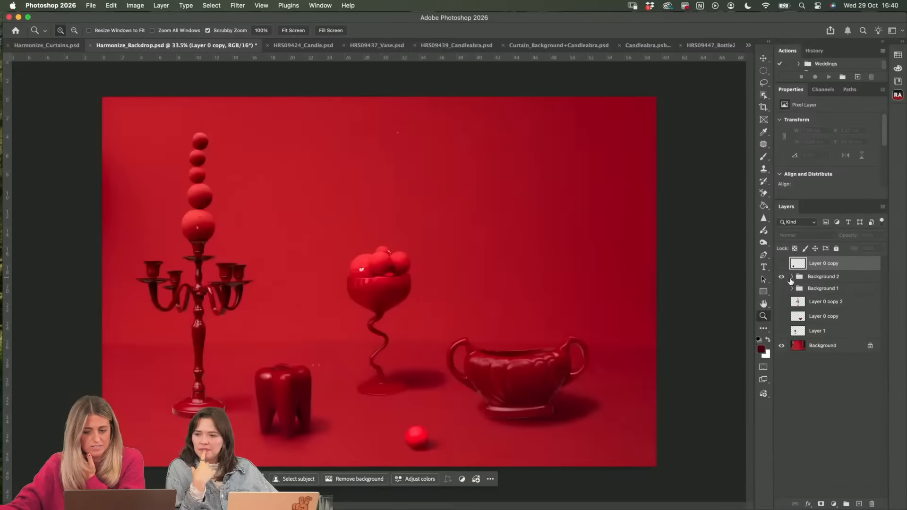
pyautogui.click(792, 277)
pyautogui.moveTo(782, 334); pyautogui.dragTo(789, 430)
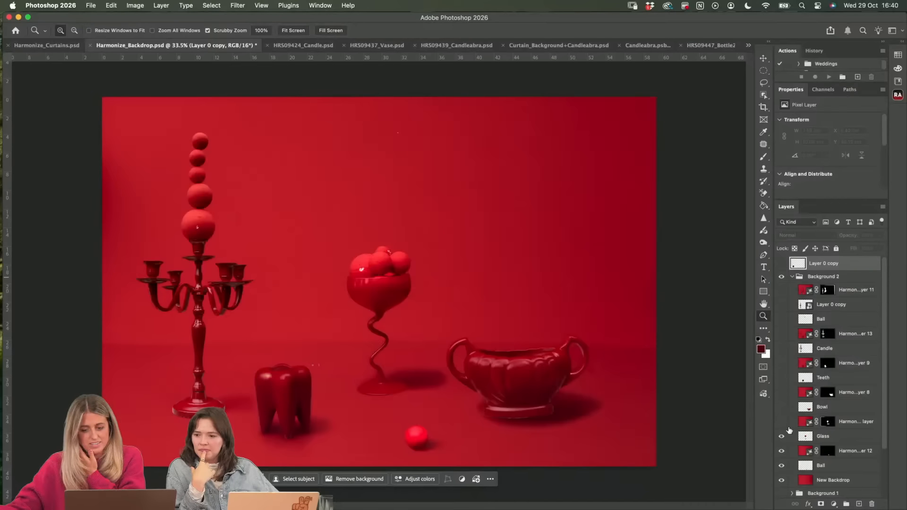
pyautogui.scroll(-2, 884, 407)
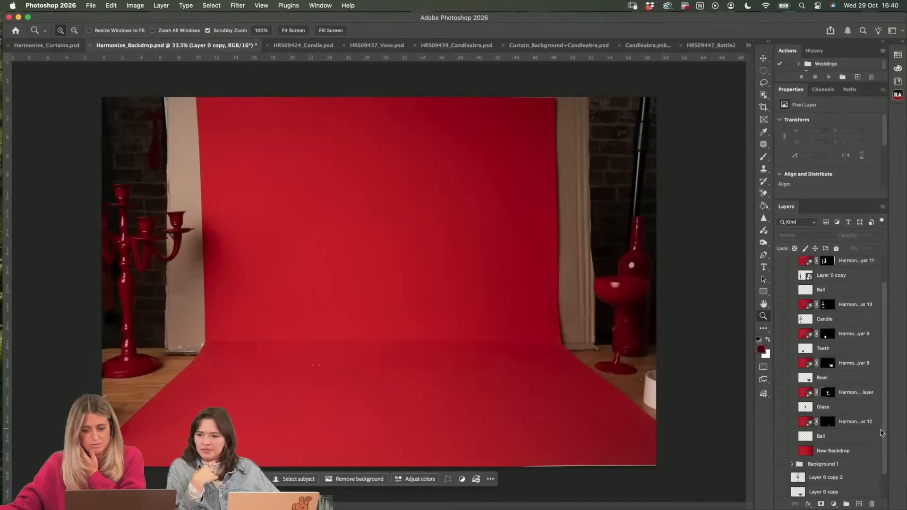
# - Show New Backdrop and Glass in the Background 2 group, and compare the glass with and without the Harmonized layer above it
pyautogui.click(781, 451)
pyautogui.click(782, 436)
pyautogui.click(782, 436)
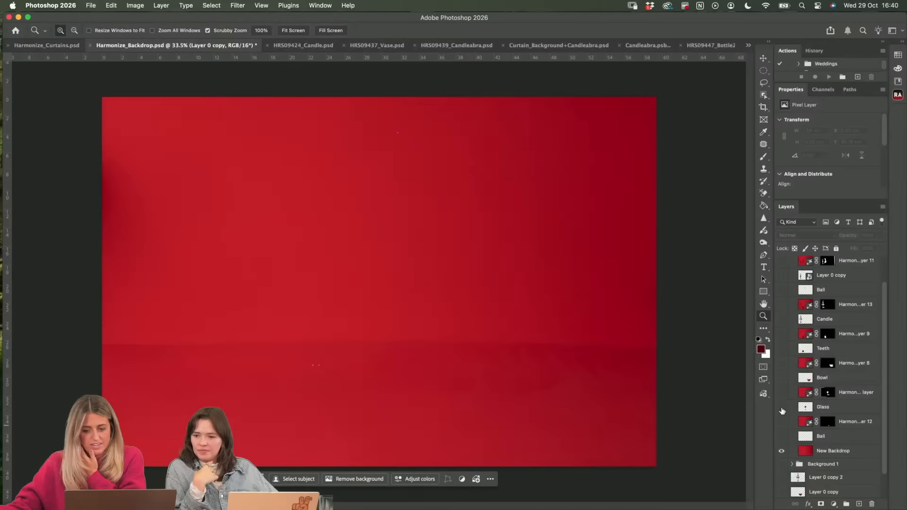
pyautogui.click(782, 406)
pyautogui.click(812, 406)
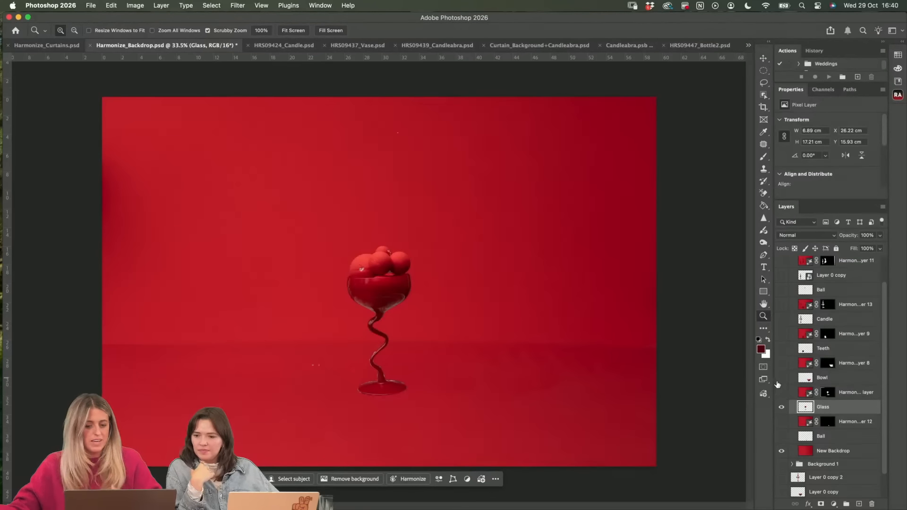
pyautogui.click(781, 392)
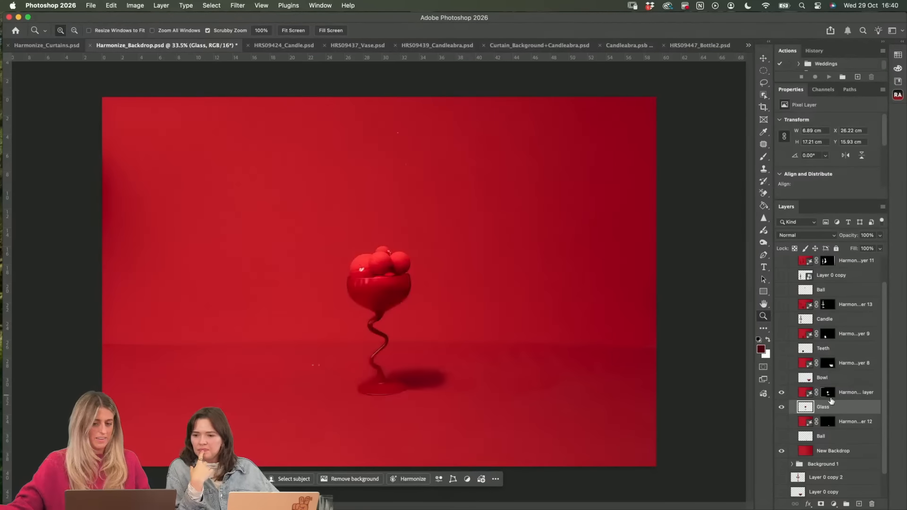
pyautogui.click(782, 393)
pyautogui.click(782, 392)
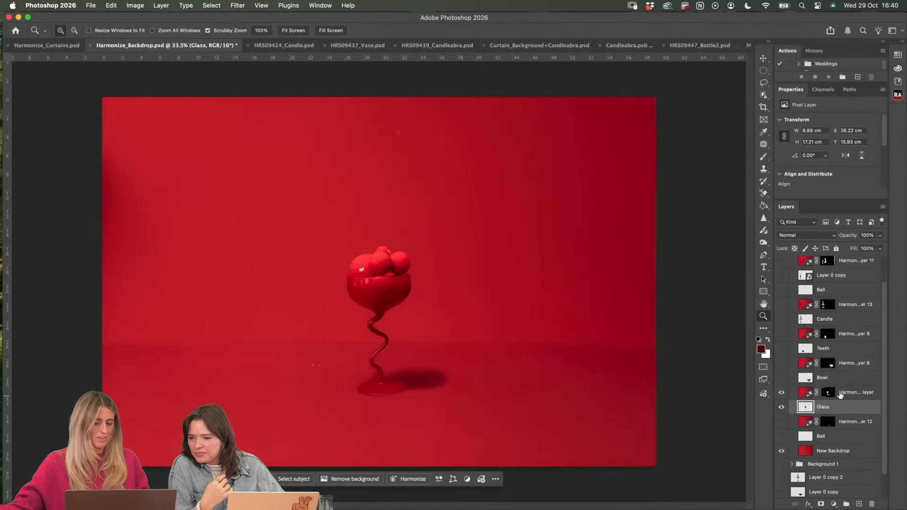
# - Cycle through the Harmonized layer's variations, keep the second one, and compare it with the original glass
pyautogui.click(839, 393)
pyautogui.click(795, 176)
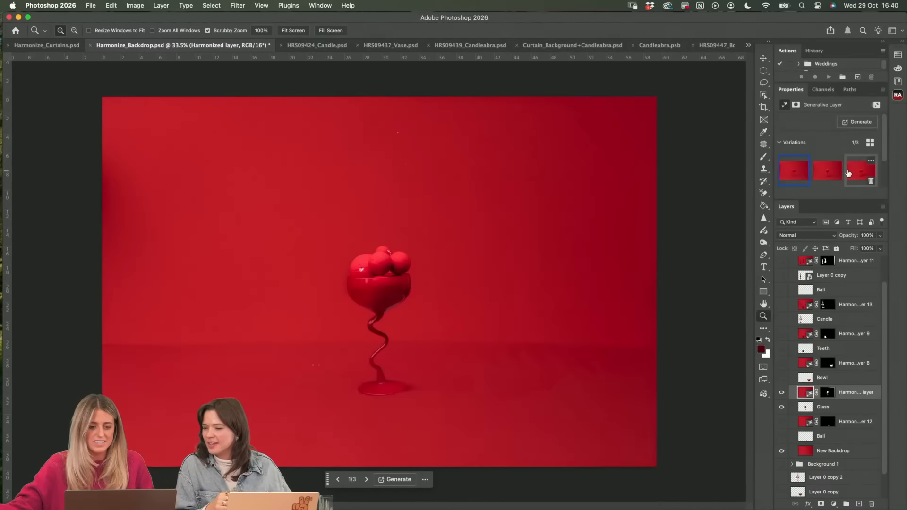
pyautogui.click(858, 175)
pyautogui.click(827, 173)
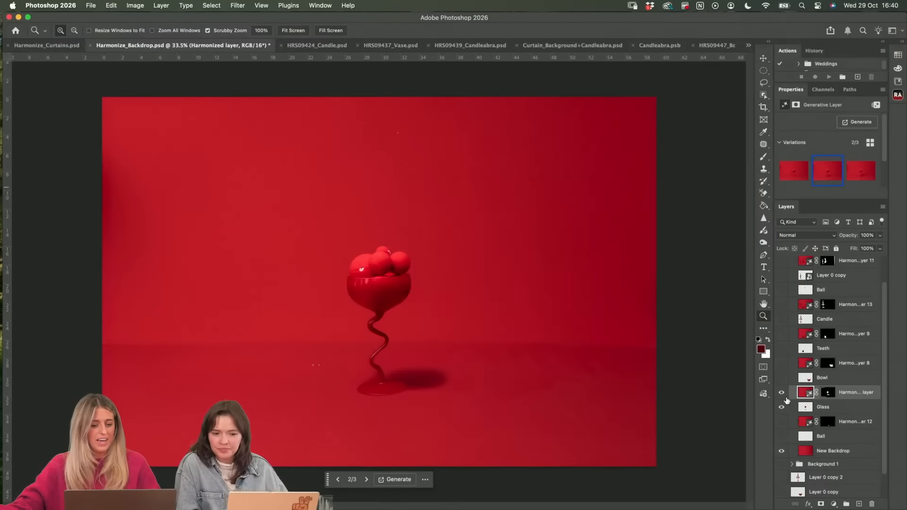
pyautogui.click(782, 393)
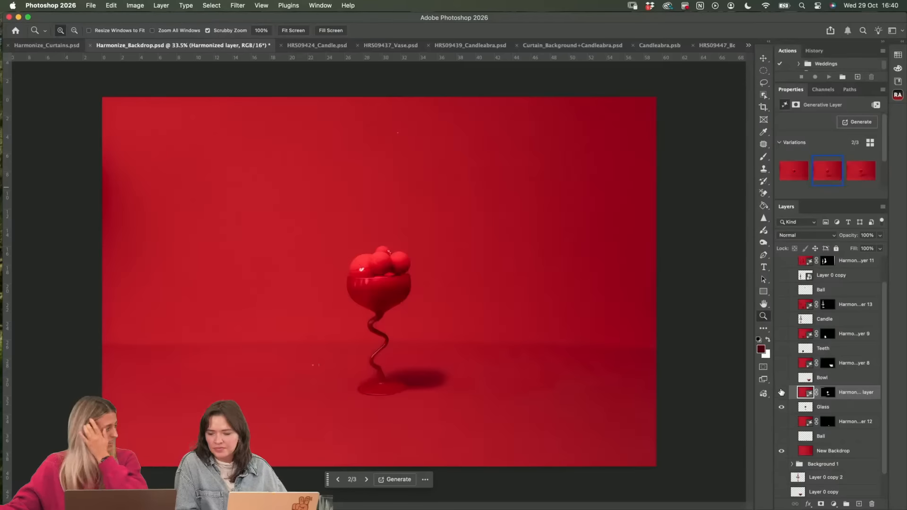
pyautogui.click(781, 392)
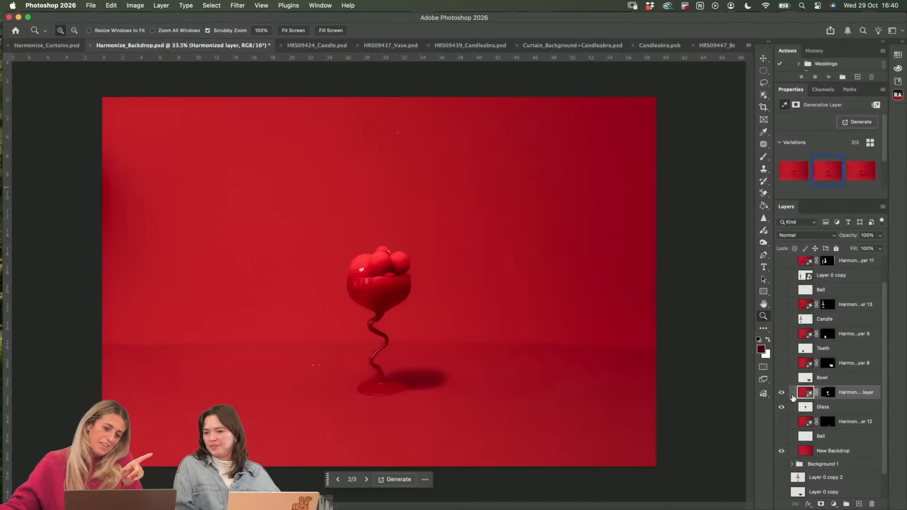
# - Hide the Harmonized layer, move the Glass slightly to the left, harmonize it again and choose the second variation
pyautogui.click(782, 392)
pyautogui.click(824, 407)
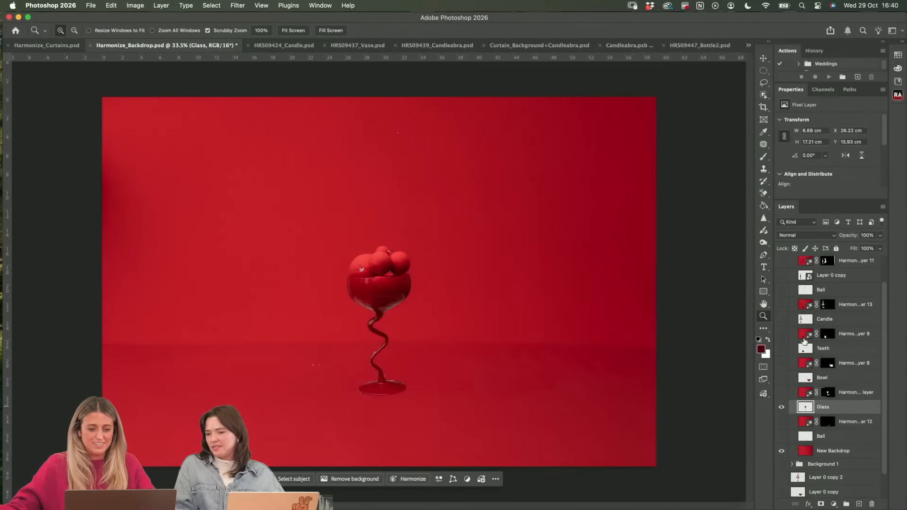
pyautogui.click(763, 58)
pyautogui.moveTo(385, 308); pyautogui.dragTo(344, 309)
pyautogui.click(399, 476)
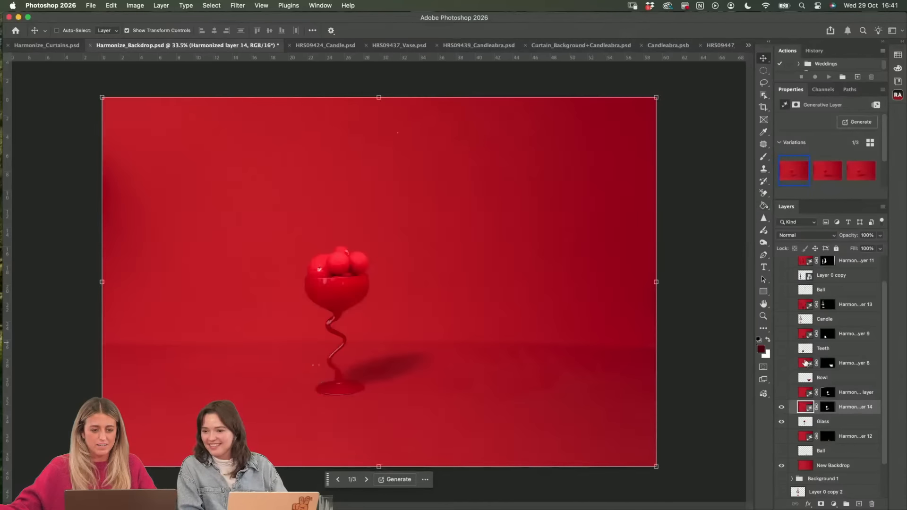
pyautogui.click(827, 169)
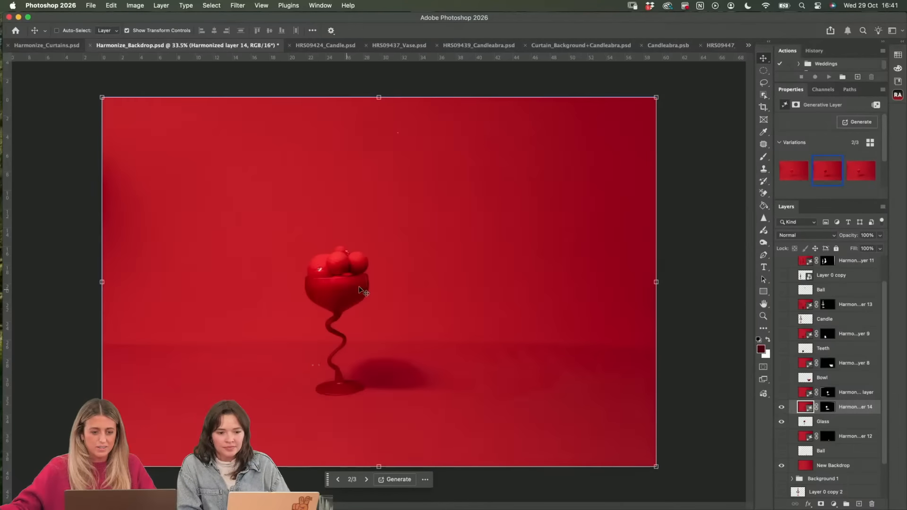
# - Zoom in to 200% on the glass bowl and compare its reflections with and without Harmonized layer 14
pyautogui.click(763, 316)
pyautogui.moveTo(341, 299); pyautogui.dragTo(429, 270)
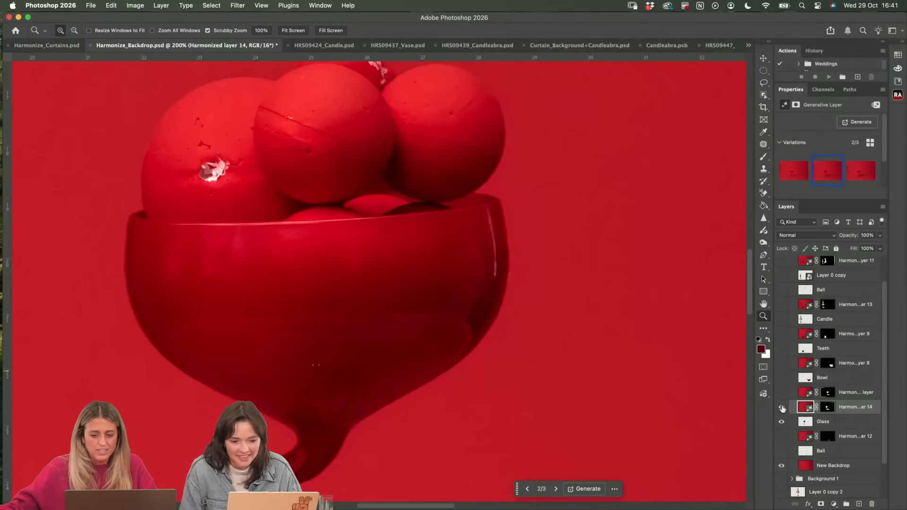
pyautogui.click(782, 407)
pyautogui.click(781, 407)
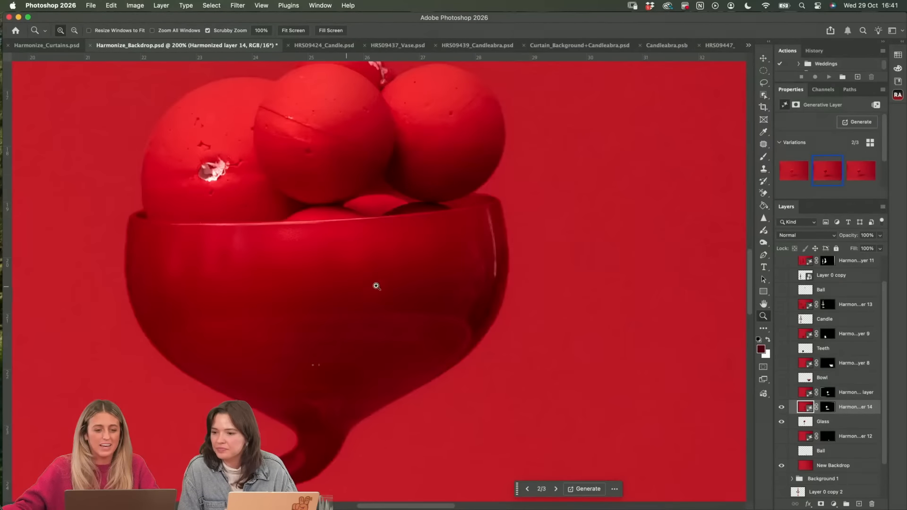
pyautogui.click(781, 407)
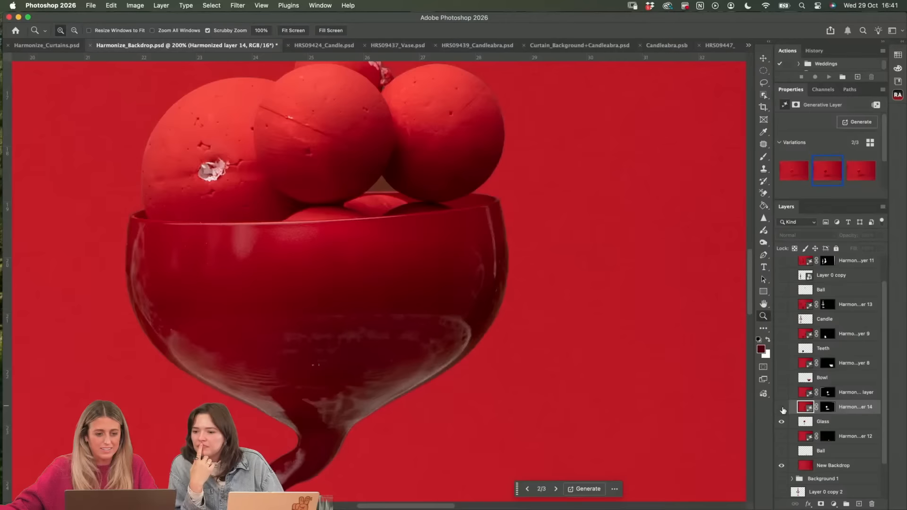
pyautogui.click(781, 407)
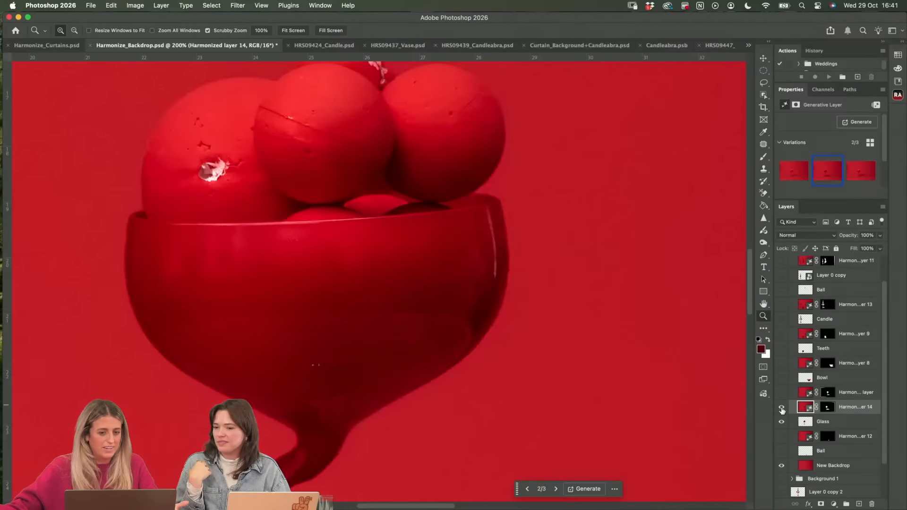
pyautogui.click(782, 408)
pyautogui.click(783, 409)
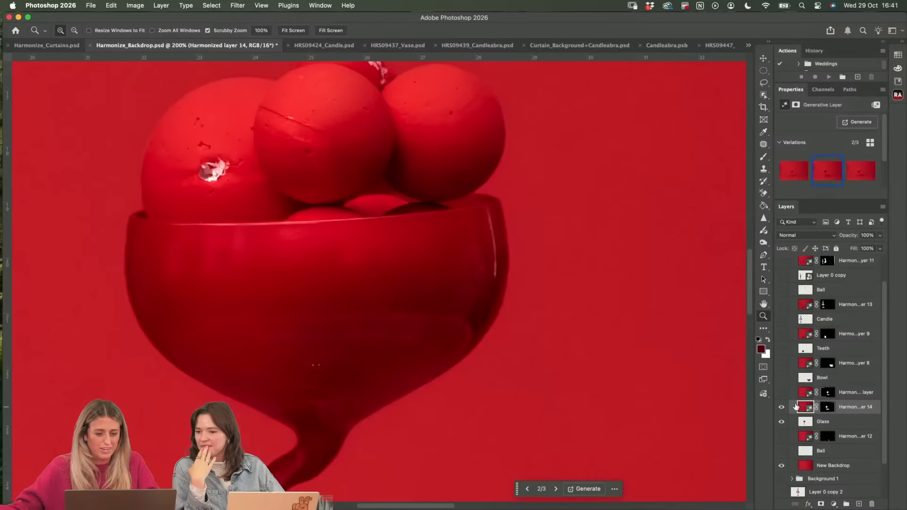
# - Review the generative properties of Harmonized layer 14, comparing its third variation with the second
pyautogui.click(838, 162)
pyautogui.click(838, 163)
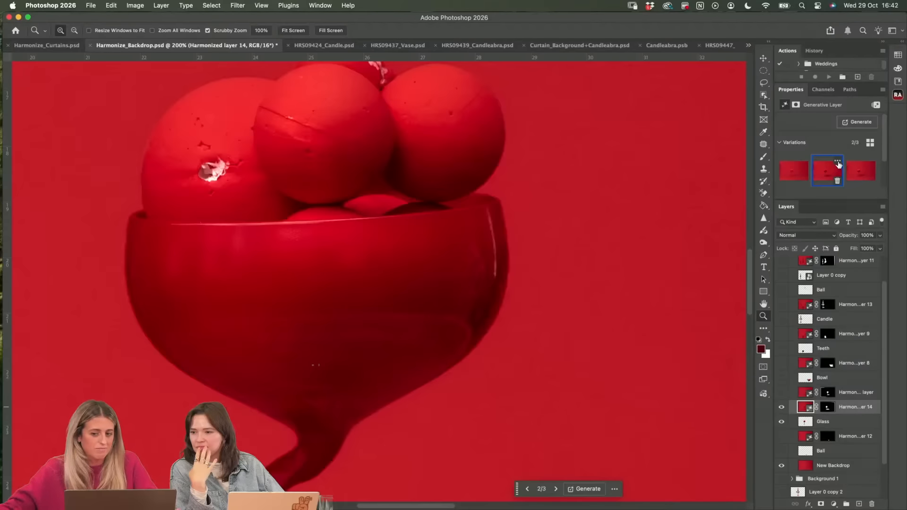
pyautogui.scroll(-2, 883, 181)
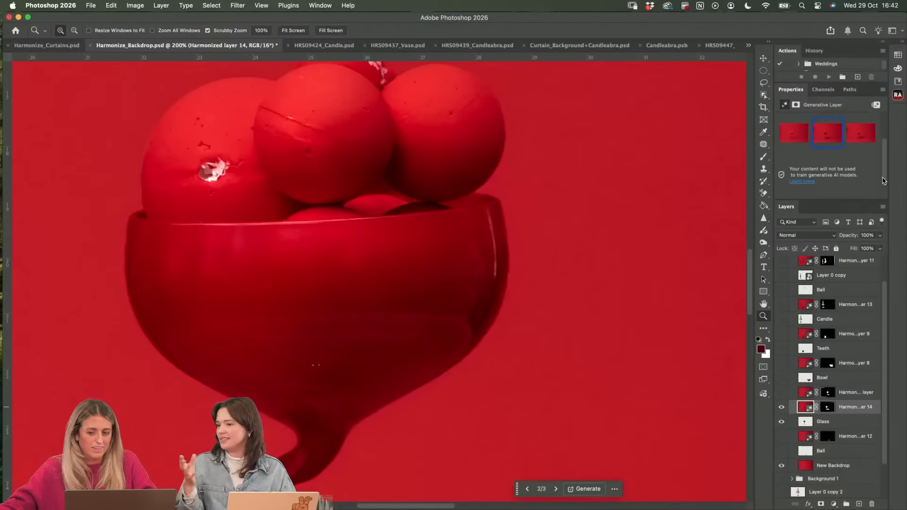
pyautogui.scroll(2, 883, 181)
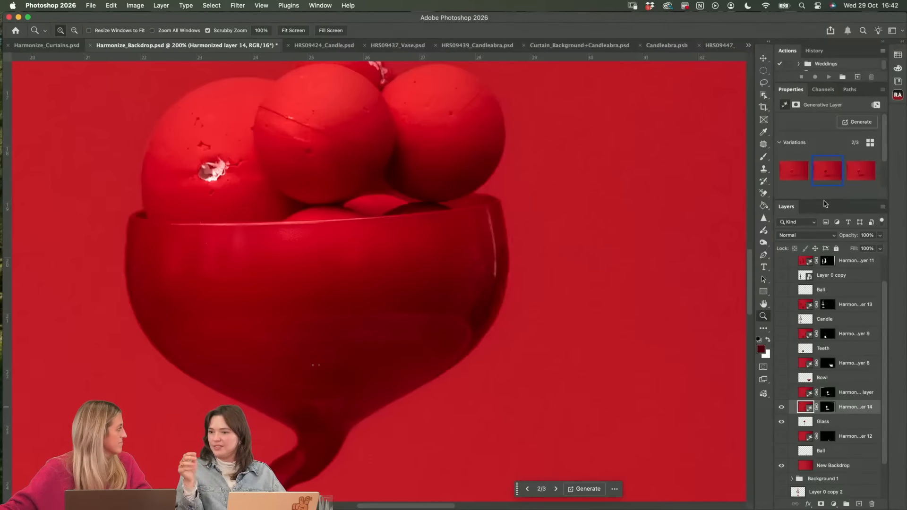
pyautogui.click(853, 178)
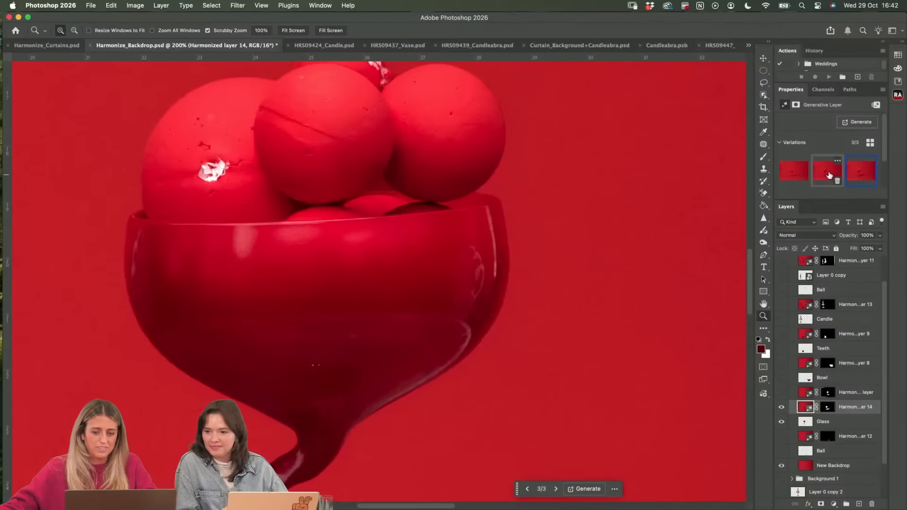
pyautogui.click(828, 175)
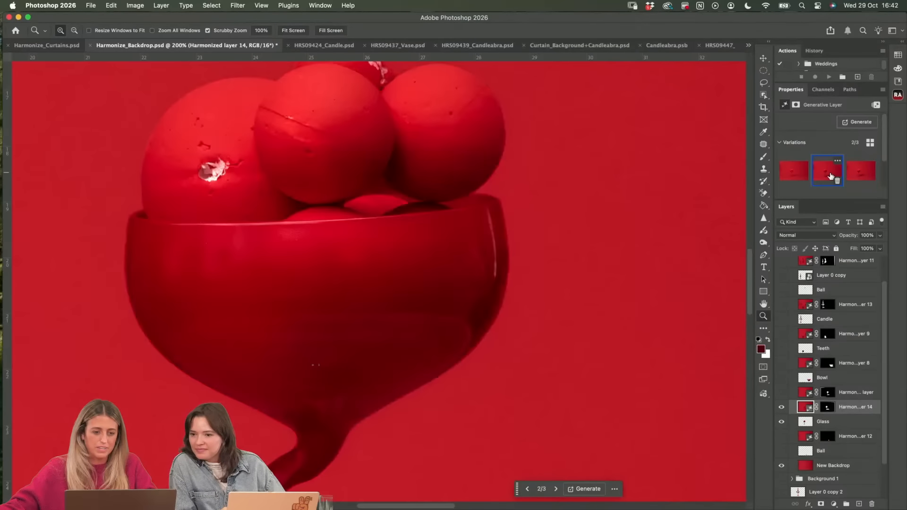
# - Hide Harmonized layer 14 and Glass, bring back the earlier Harmonized layer for the centred glass, and show the Bowl layer
pyautogui.rightClick(292, 284)
pyautogui.click(302, 269)
pyautogui.keyDown('alt'); pyautogui.click(320, 262); pyautogui.keyUp('alt')
pyautogui.keyDown('alt'); pyautogui.click(321, 262); pyautogui.keyUp('alt')
pyautogui.keyDown('alt'); pyautogui.click(320, 262); pyautogui.keyUp('alt')
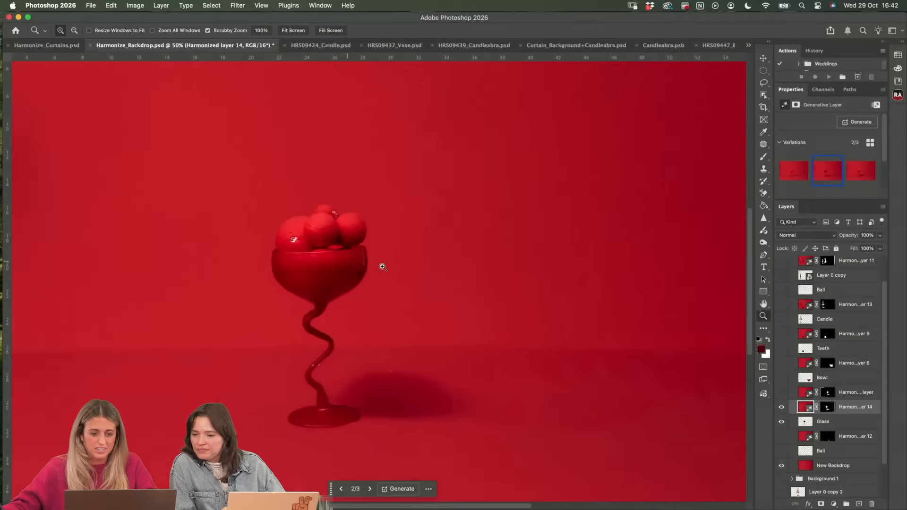
pyautogui.keyDown('alt'); pyautogui.click(458, 295); pyautogui.keyUp('alt')
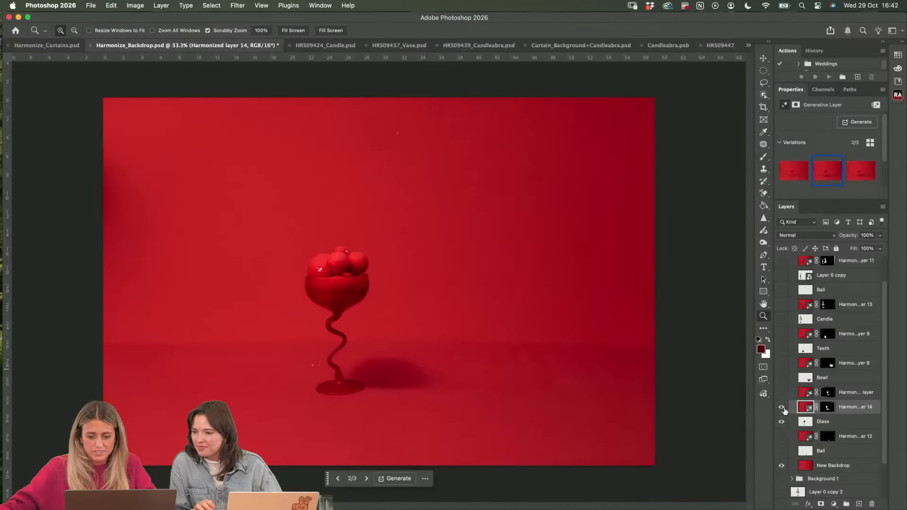
pyautogui.click(781, 407)
pyautogui.click(781, 392)
pyautogui.click(782, 422)
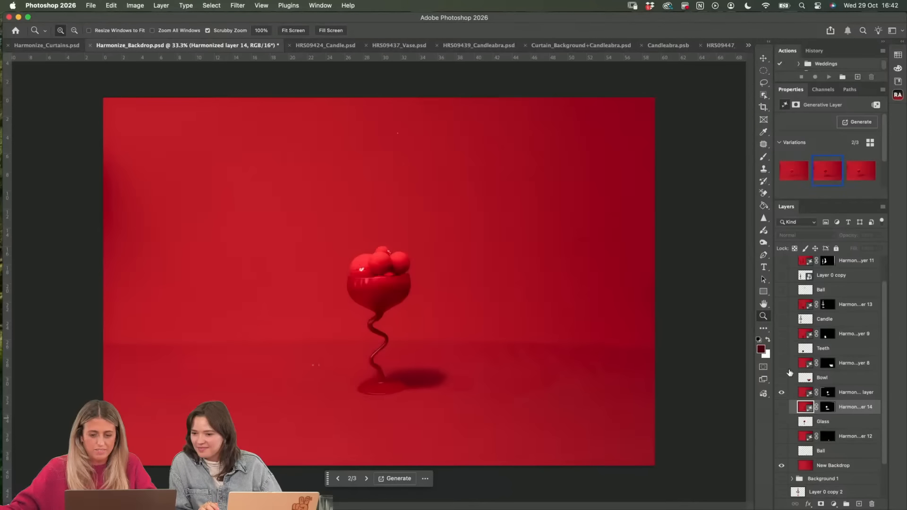
pyautogui.click(781, 378)
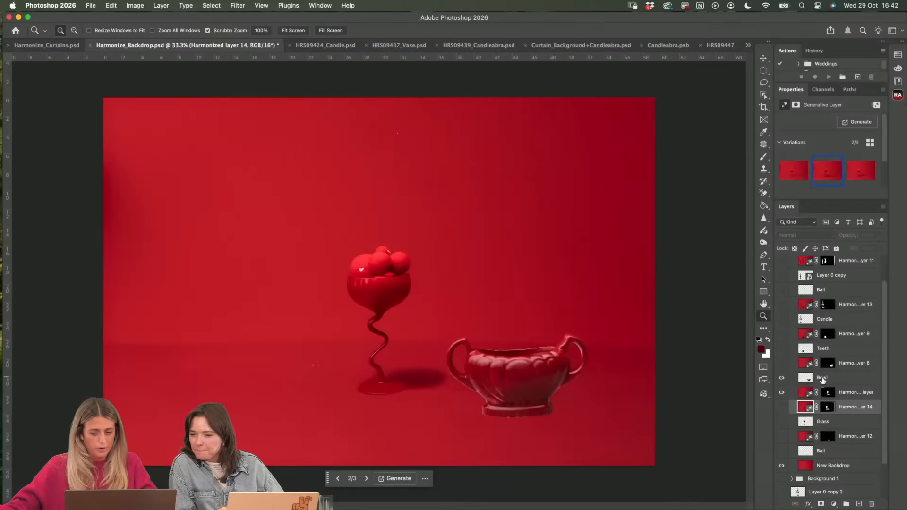
# - Show Harmonized layer 8 above the Bowl, and show the Teeth layer together with its Harmonized layer 9
pyautogui.click(831, 378)
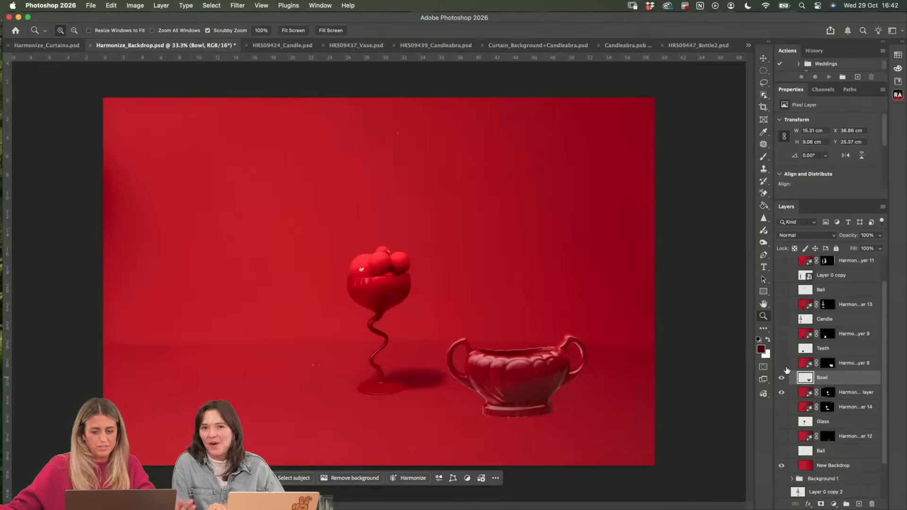
pyautogui.click(782, 363)
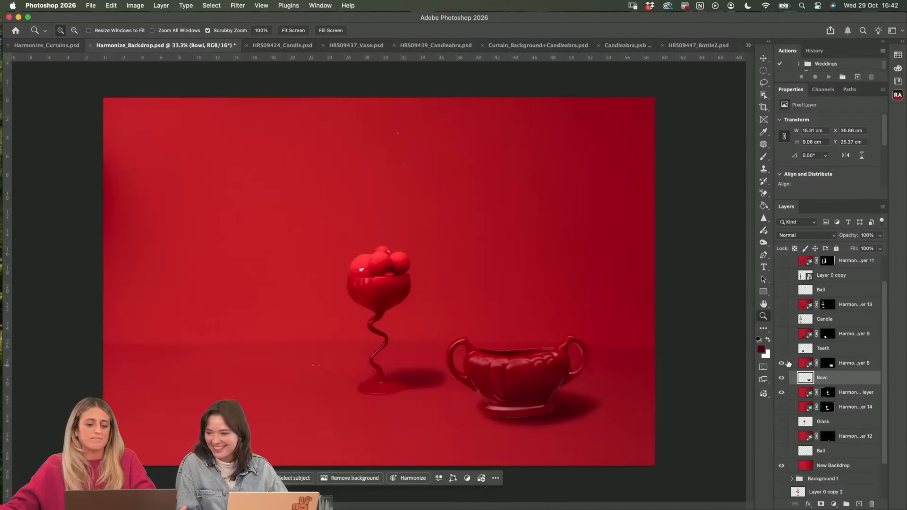
pyautogui.click(782, 348)
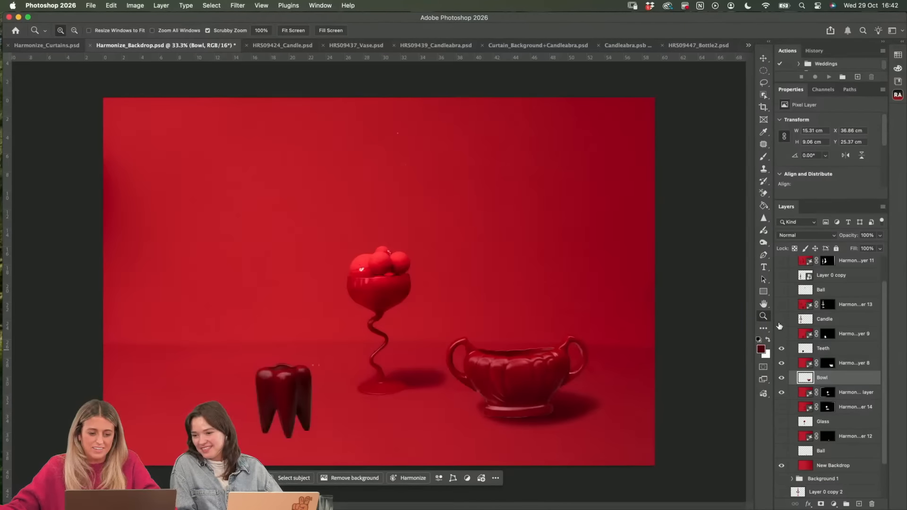
pyautogui.click(801, 347)
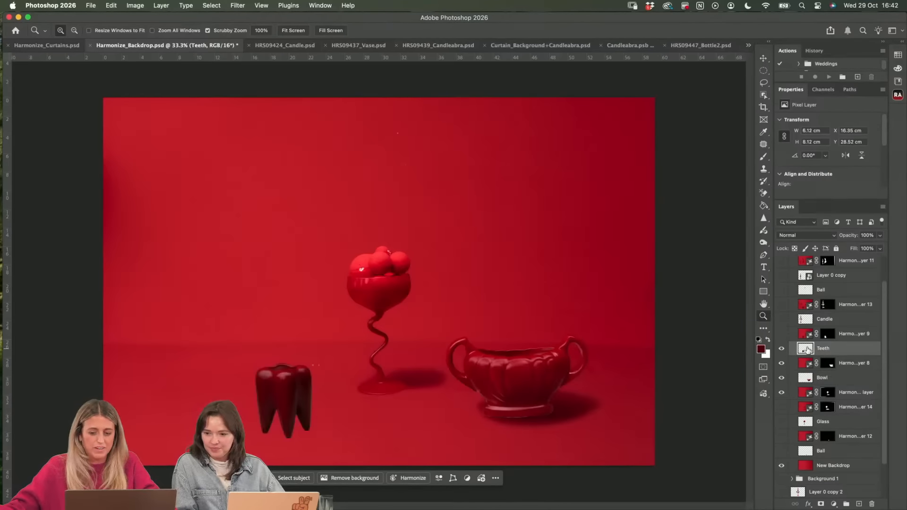
pyautogui.click(782, 335)
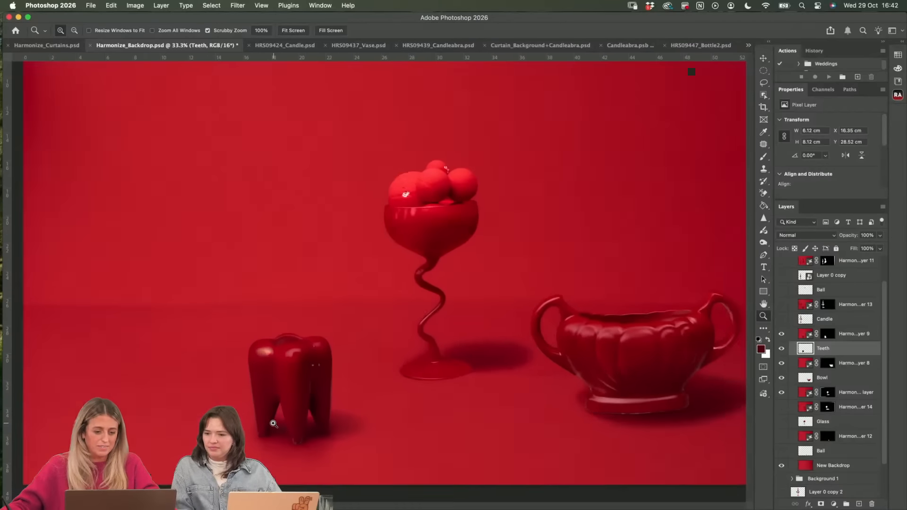
# - Zoom in to 100% on the tooth and hide Harmonized layer 9 to compare it with the unharmonized cut-out
pyautogui.click(271, 420)
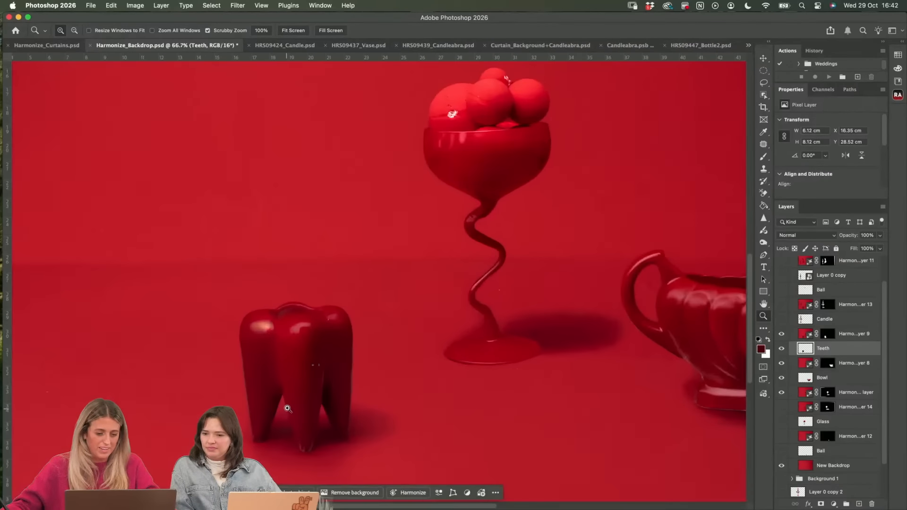
pyautogui.click(287, 408)
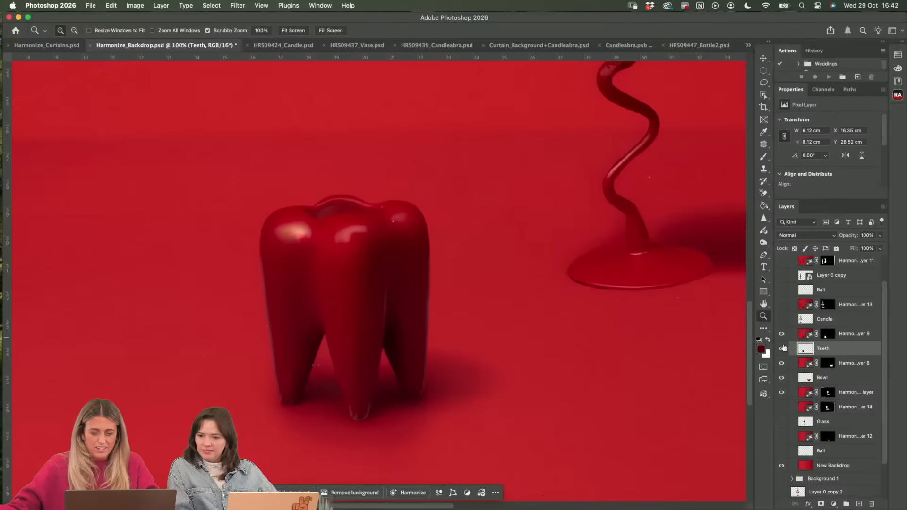
pyautogui.click(781, 334)
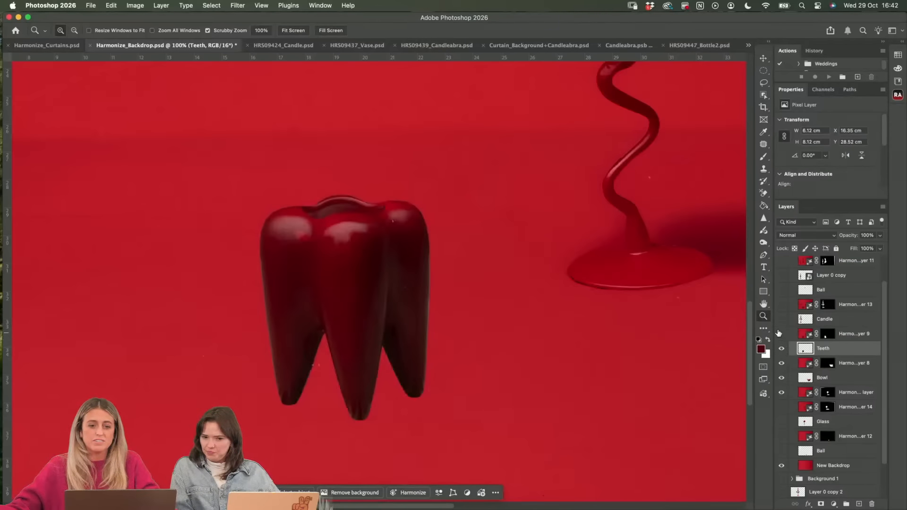
# - Look through HRS09424_Candle.psd and HRS09437_Vase.psd, and select the tooth's Layer 0 copy in the vase document
pyautogui.click(299, 47)
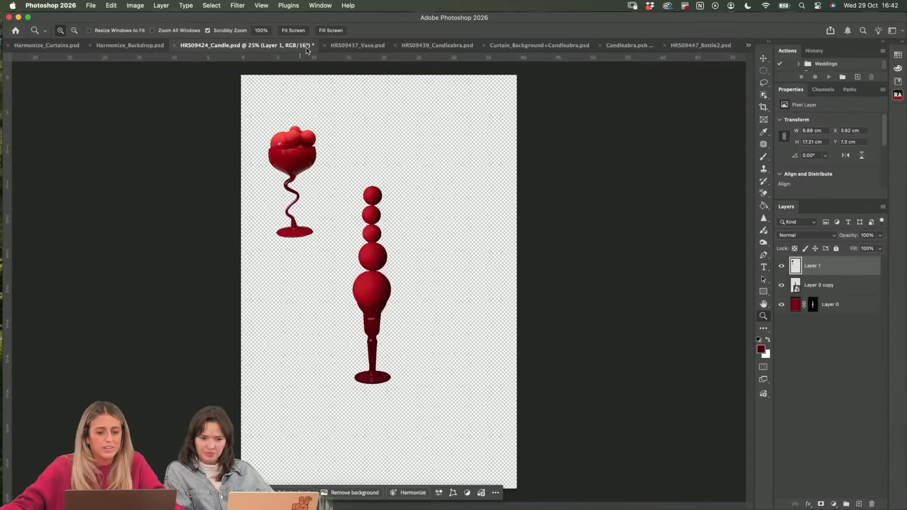
pyautogui.click(348, 47)
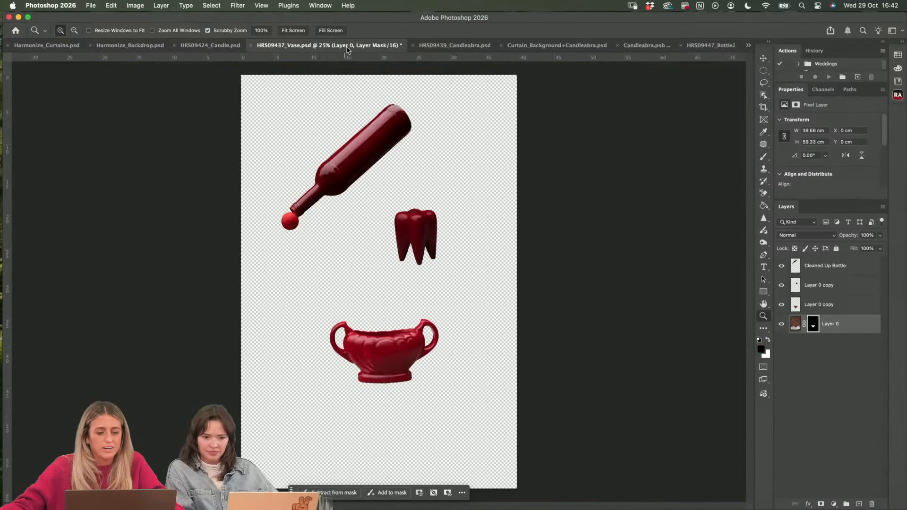
pyautogui.click(811, 286)
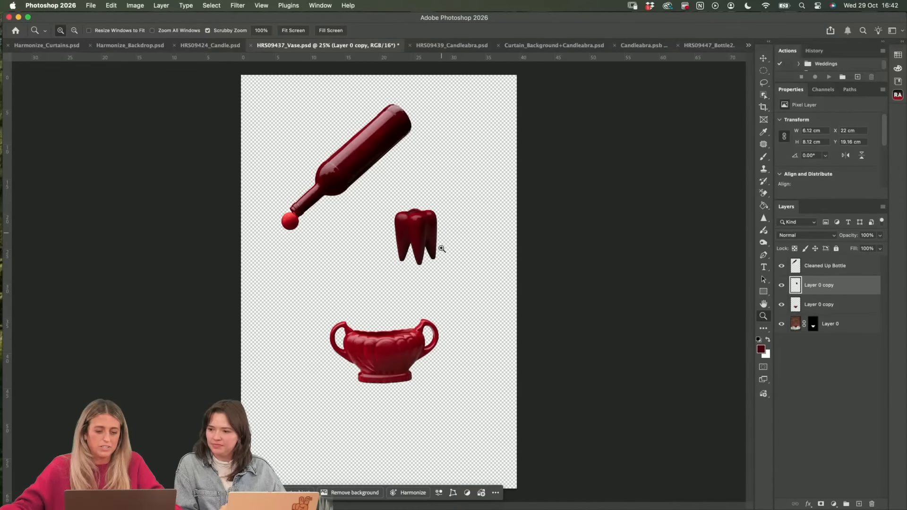
# - Switch to the Firefly Boards page in Chrome and examine the original prop photos shot on the white garden table
pyautogui.moveTo(291, 496)
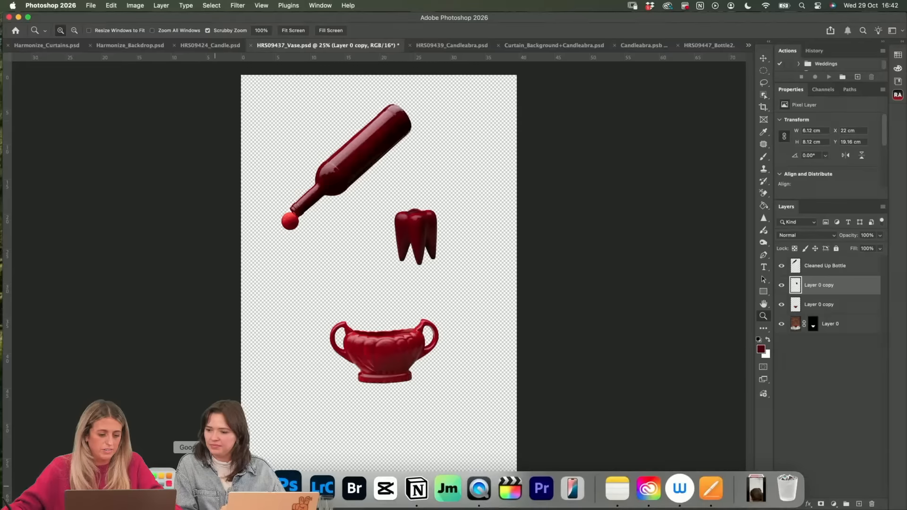
pyautogui.click(208, 490)
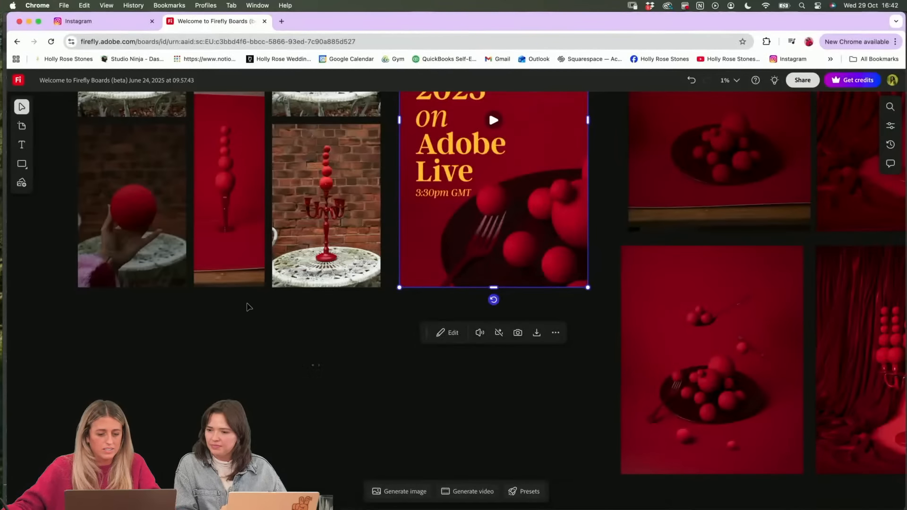
pyautogui.moveTo(272, 322); pyautogui.dragTo(381, 473)
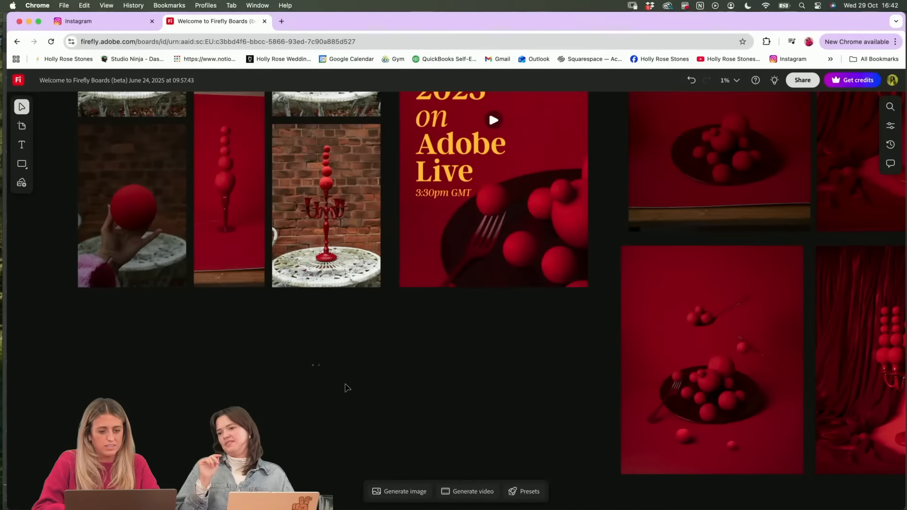
pyautogui.scroll(5, 344, 383)
pyautogui.scroll(5, 265, 139)
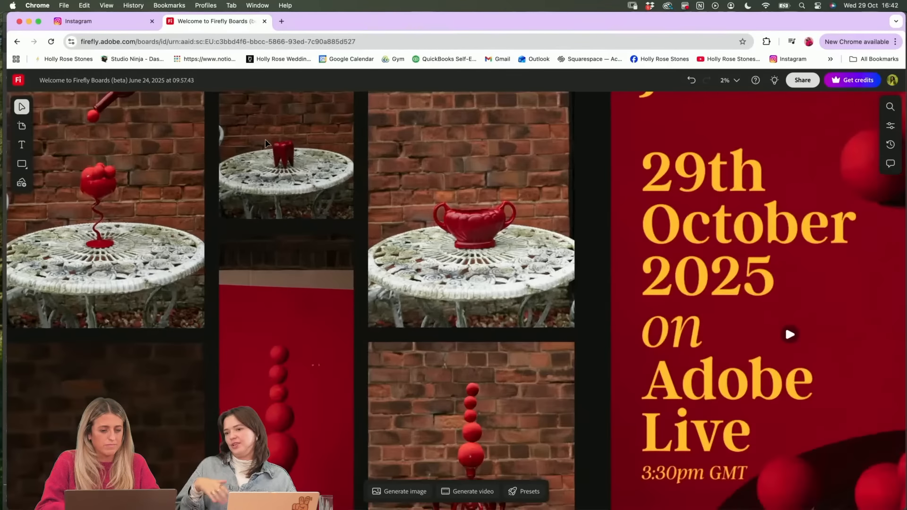
pyautogui.hscroll(-3, 265, 139)
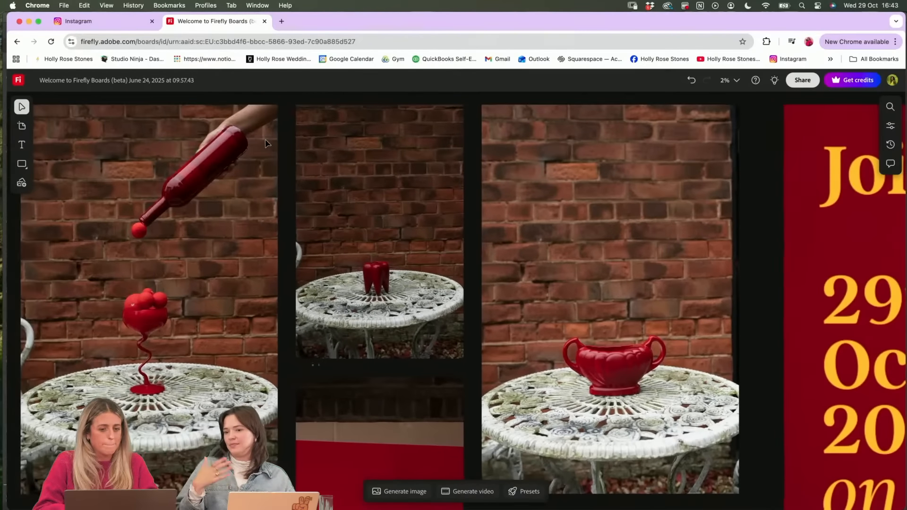
pyautogui.hscroll(-2, 265, 139)
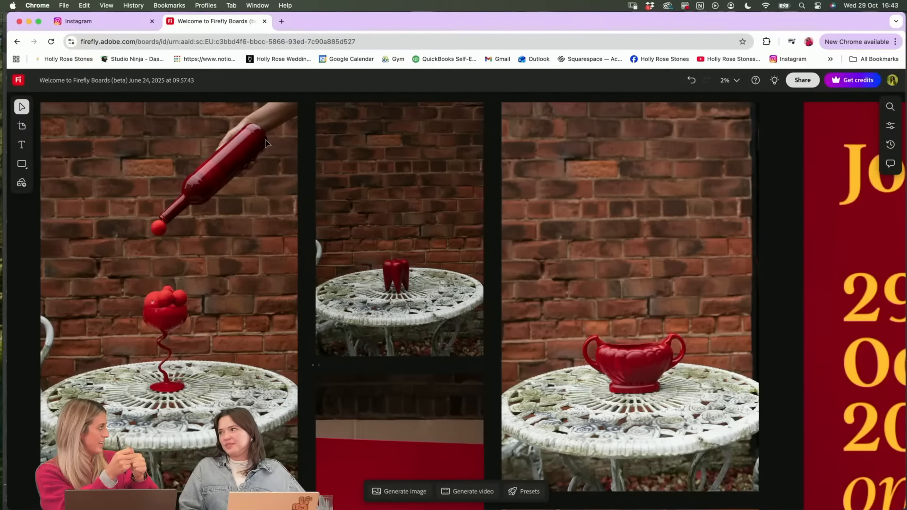
# - Switch back to Photoshop and view Harmonize_Backdrop.psd, followed by Harmonize_Curtains.psd
pyautogui.moveTo(306, 507)
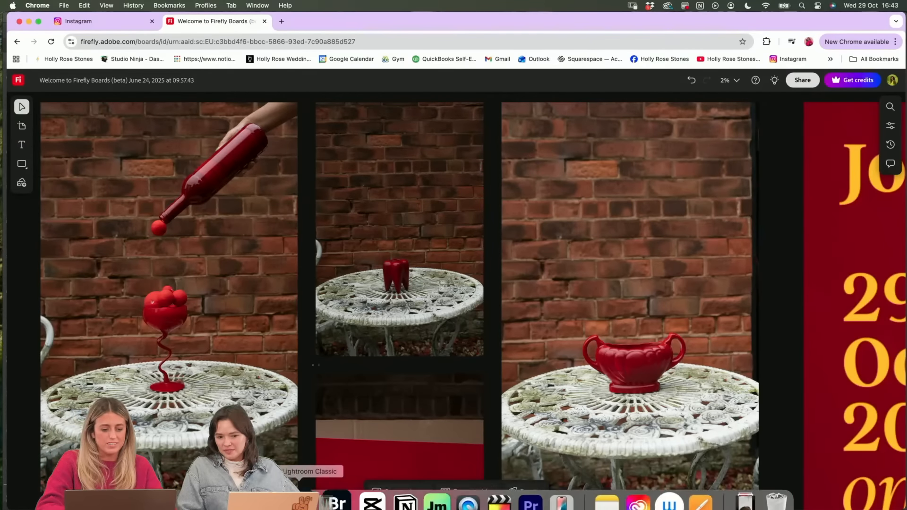
pyautogui.click(283, 490)
pyautogui.click(135, 46)
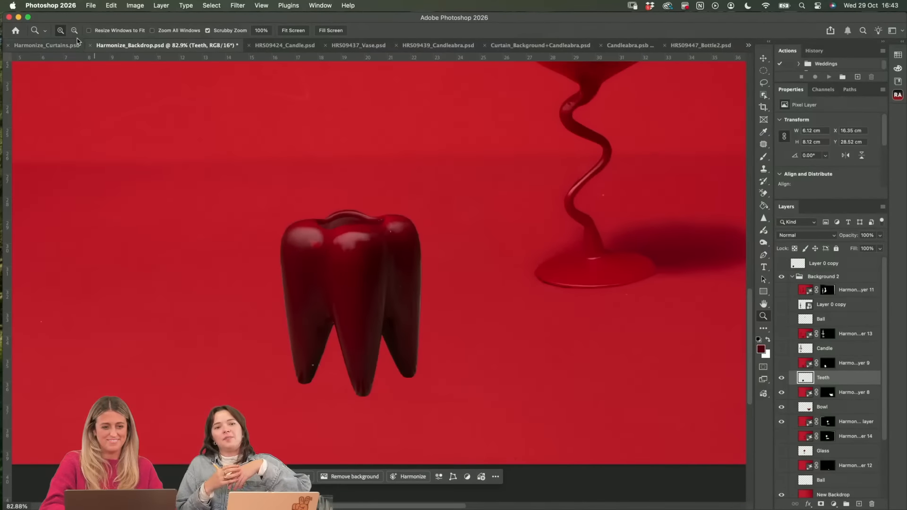
pyautogui.click(47, 45)
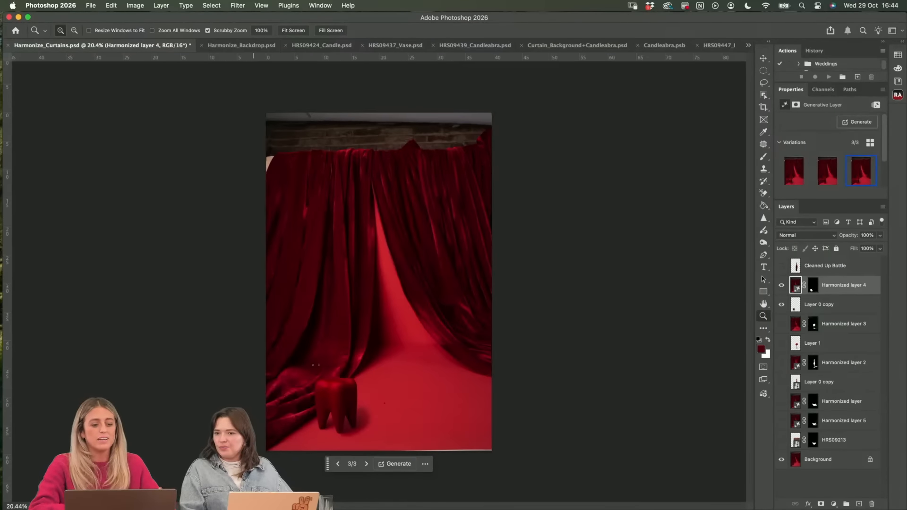
# - Return to the Firefly board in Chrome and examine the dripping-plate curtain scene under Plate & Table Mock Ups up close
pyautogui.moveTo(237, 505)
pyautogui.click(191, 487)
pyautogui.scroll(-5, 308, 311)
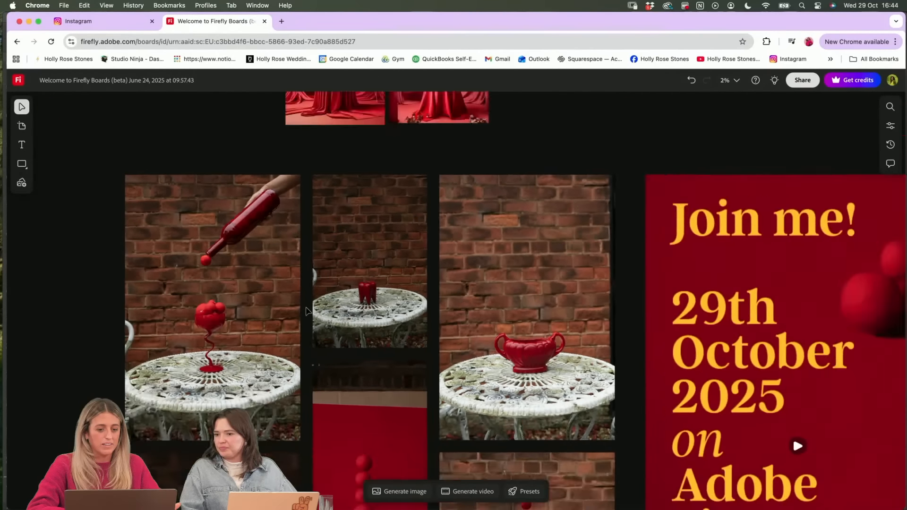
pyautogui.scroll(5, 305, 307)
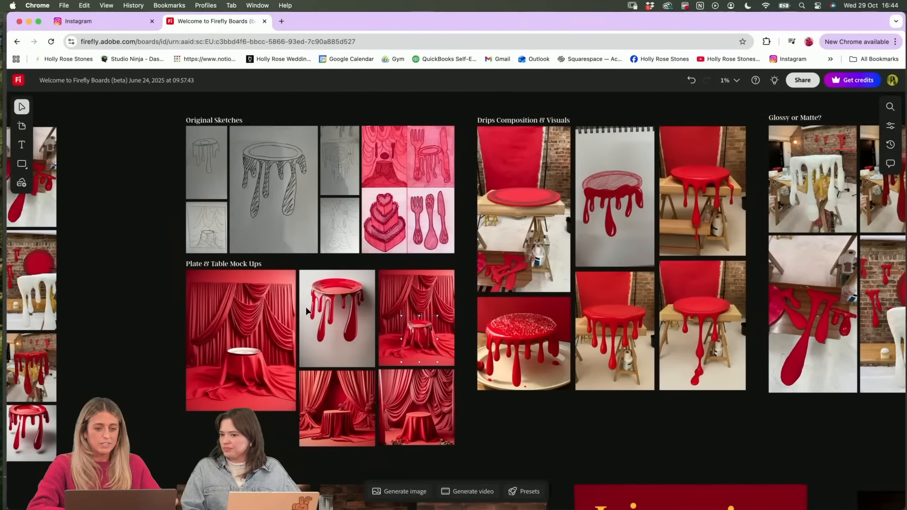
pyautogui.scroll(5, 306, 311)
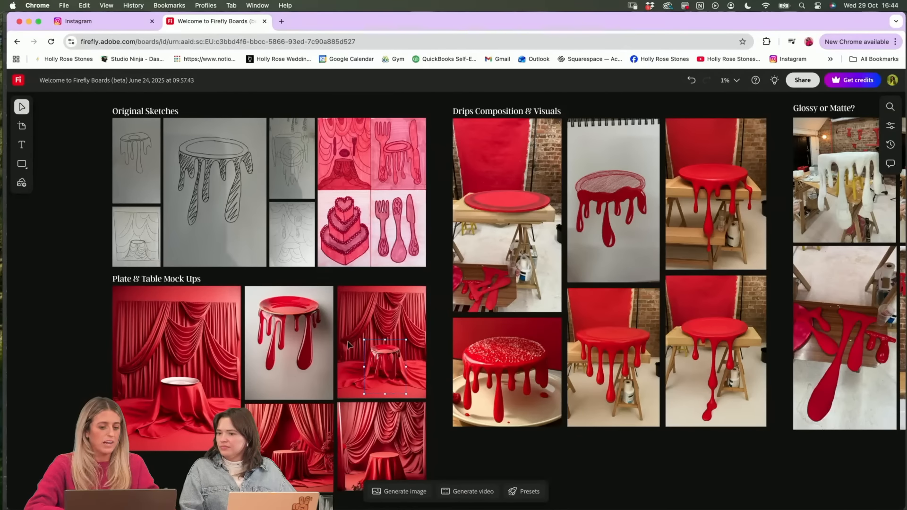
pyautogui.scroll(2, 409, 344)
pyautogui.scroll(3, 409, 344)
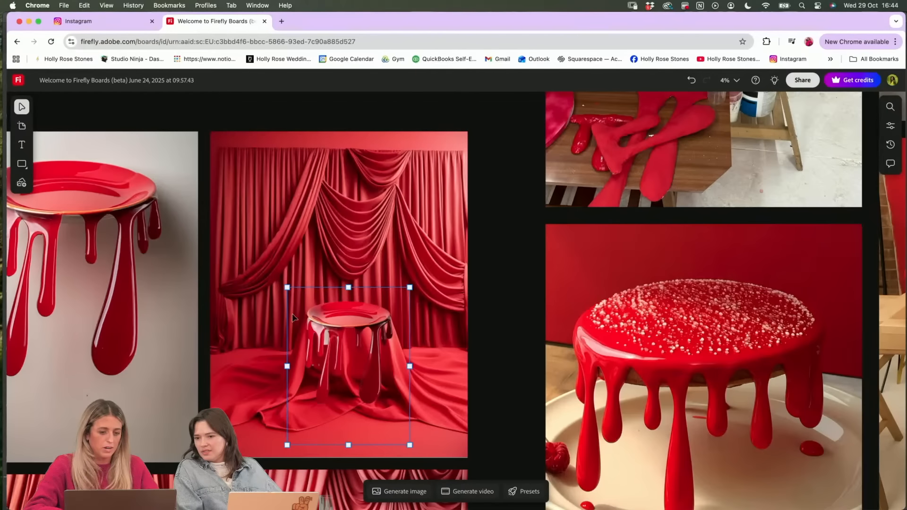
# - Review the board's Drips Composition & Visuals and Glossy or Matte? groups, and return to the garden-table prop photos
pyautogui.scroll(-10, 372, 326)
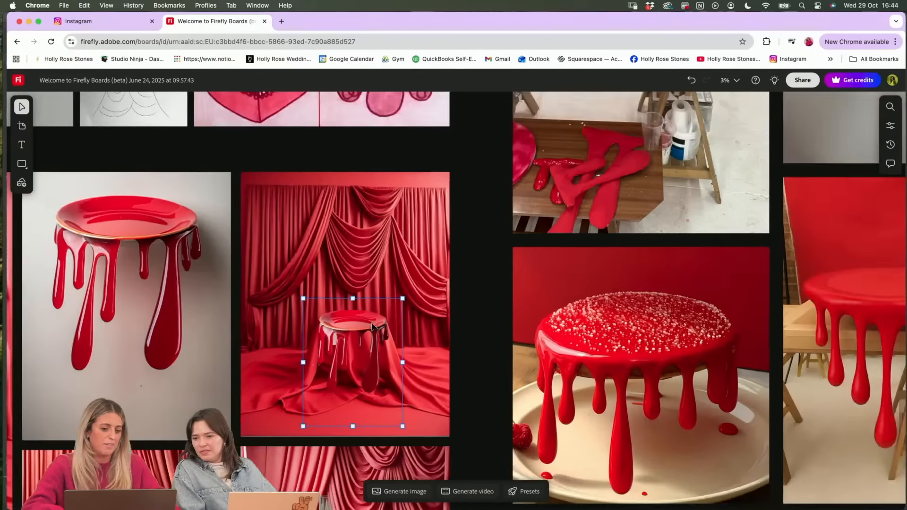
pyautogui.hscroll(3, 372, 326)
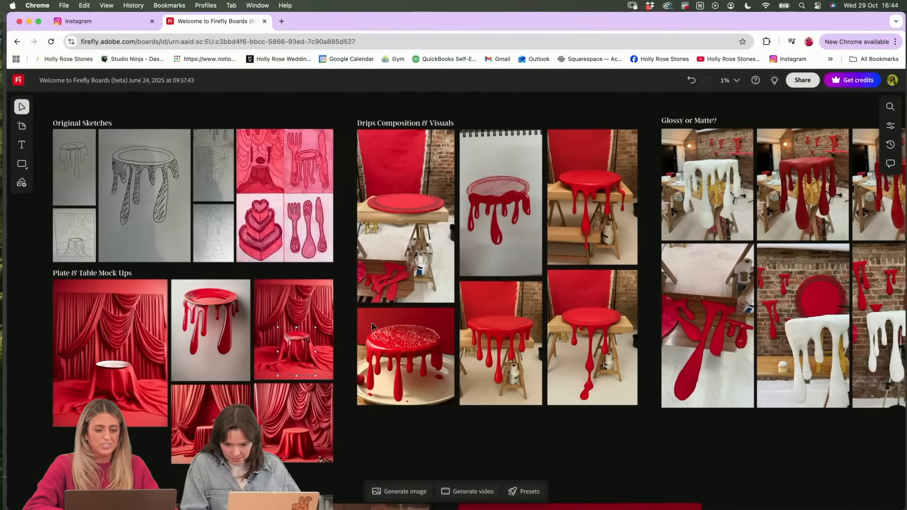
pyautogui.scroll(-3, 371, 326)
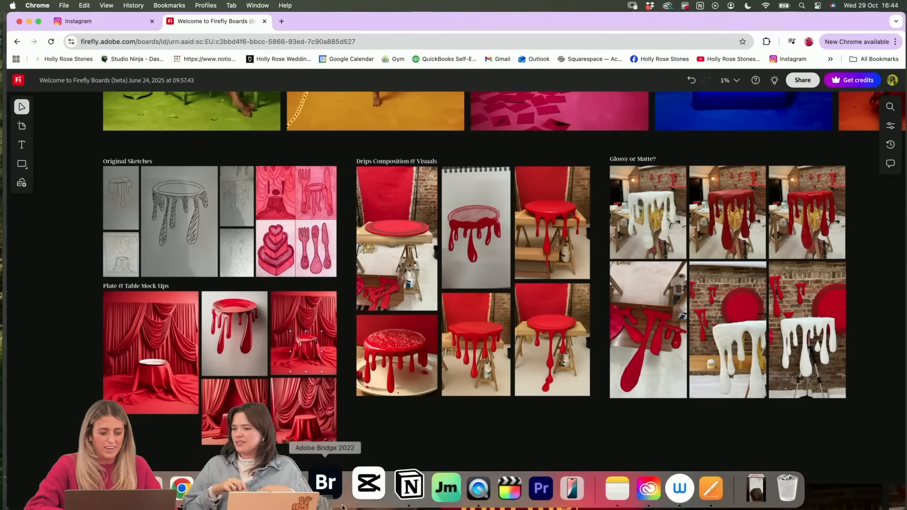
pyautogui.scroll(-10, 359, 336)
pyautogui.scroll(-3, 360, 340)
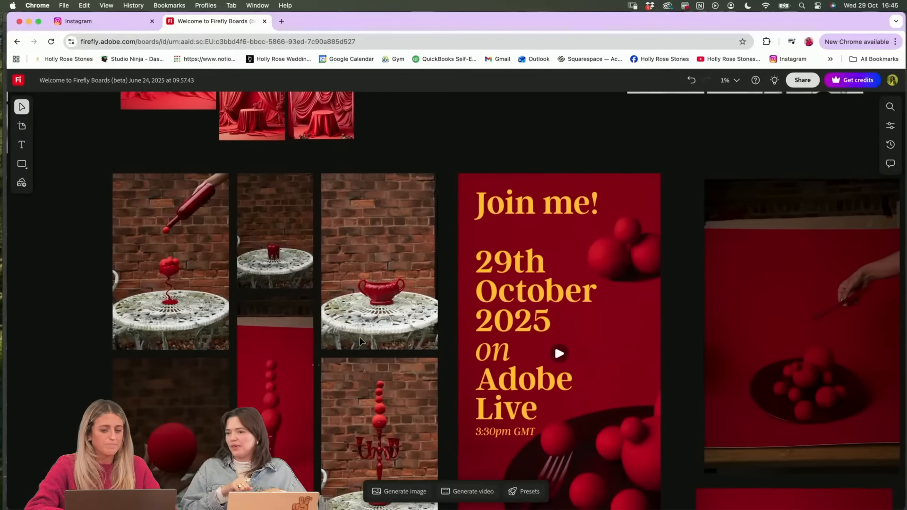
pyautogui.scroll(2, 435, 345)
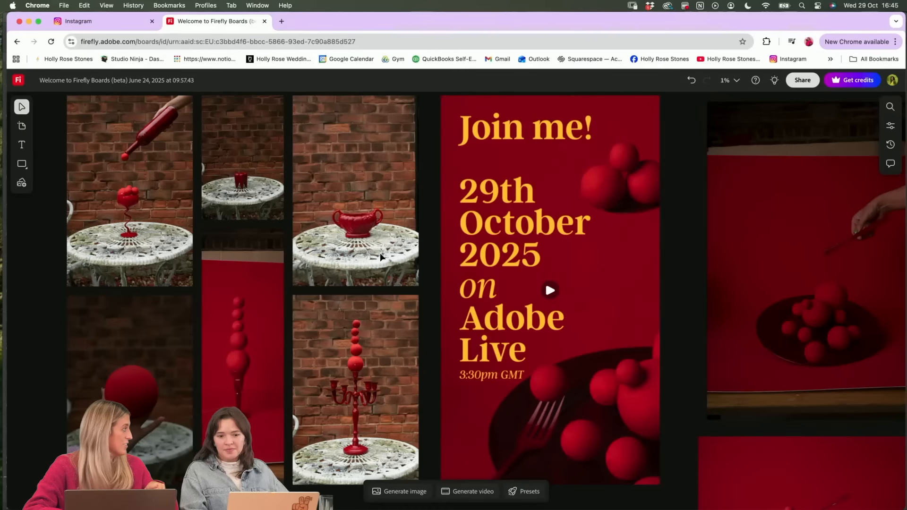
# - Switch to Photoshop and bring up the finished candelabra composite in Candleabra.psb
pyautogui.moveTo(282, 505)
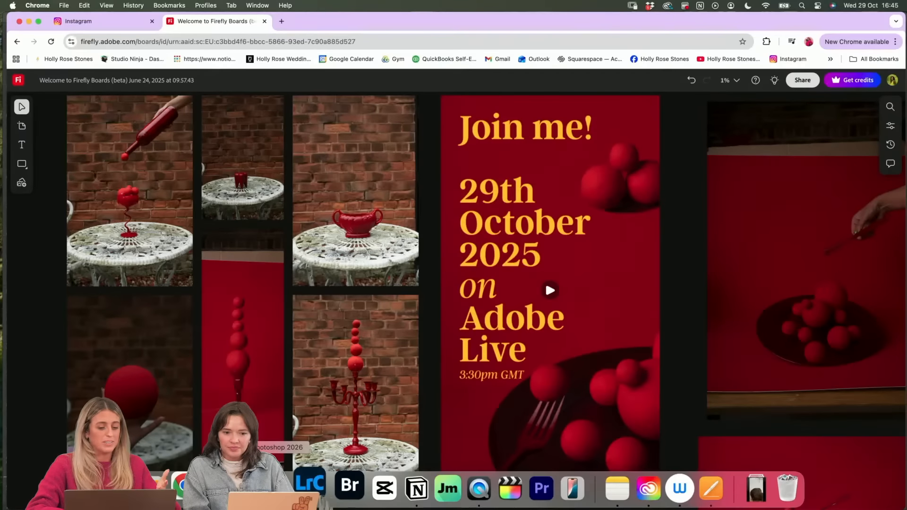
pyautogui.click(283, 489)
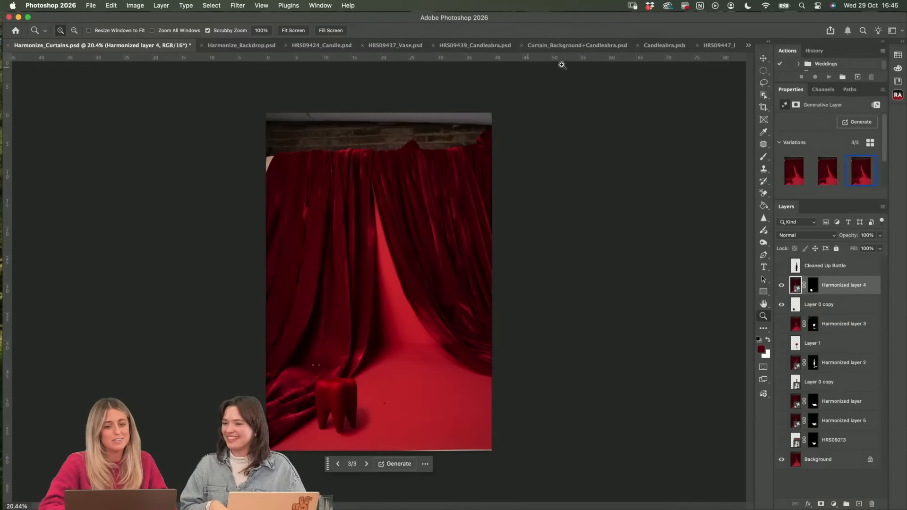
pyautogui.click(614, 45)
pyautogui.click(633, 48)
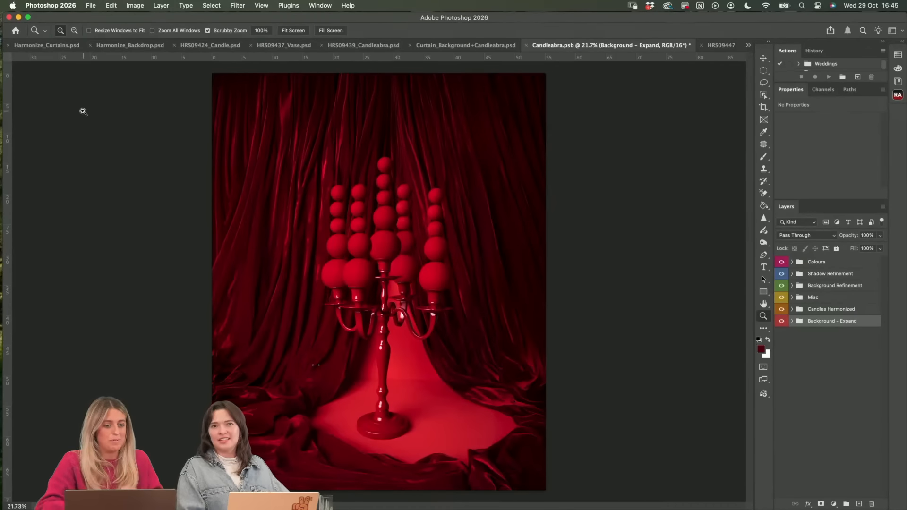
# - Go back through Harmonize_Curtains.psd to Harmonize_Backdrop.psd and zoom out to see the tooth beside the glass and bowl
pyautogui.click(50, 49)
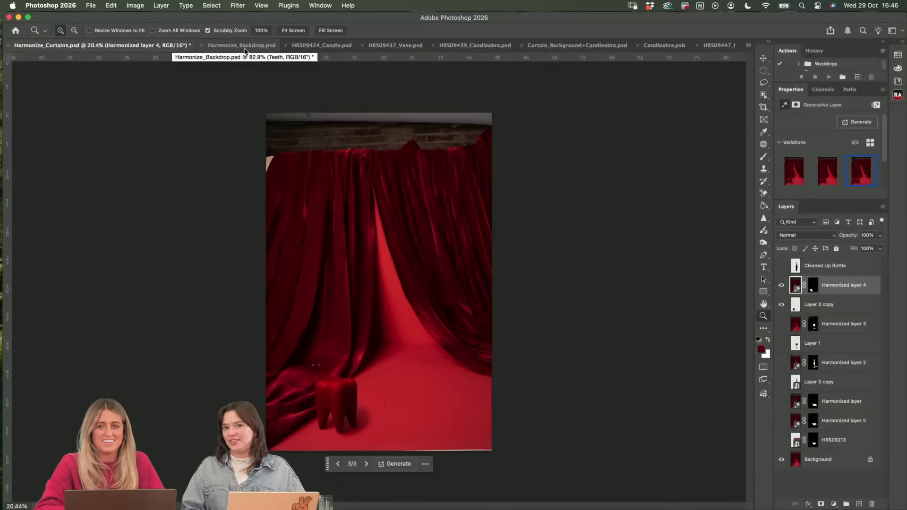
pyautogui.click(245, 49)
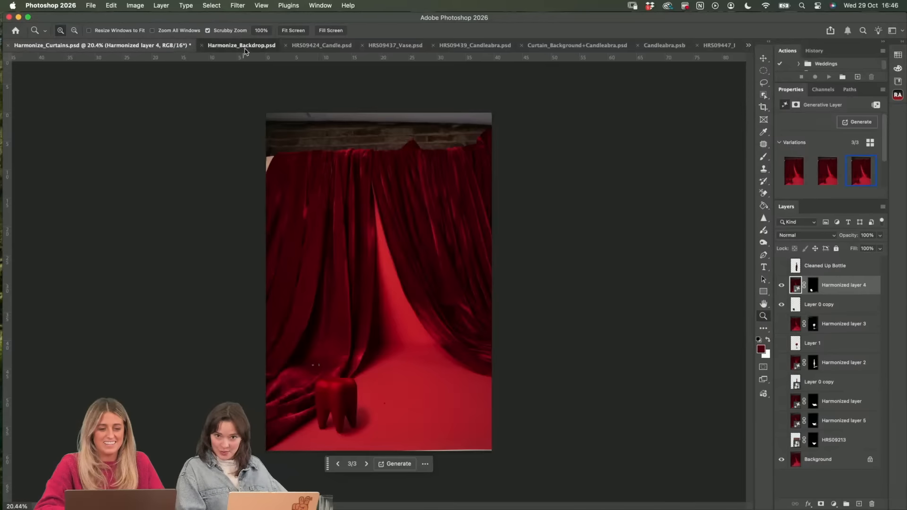
pyautogui.scroll(-1, 324, 125)
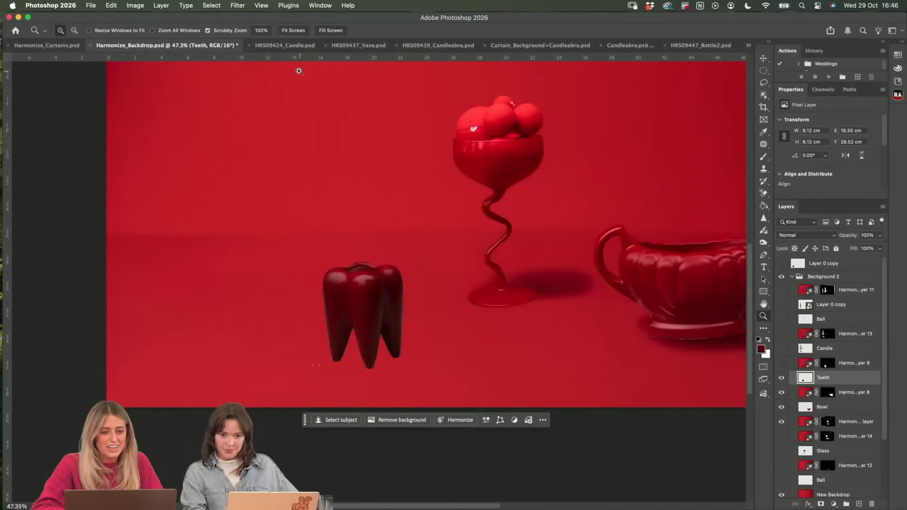
# - Check the glass and candle cut-outs in HRS09424_Candle.psd and return to Harmonize_Backdrop.psd
pyautogui.scroll(5, 299, 68)
pyautogui.scroll(-3, 280, 194)
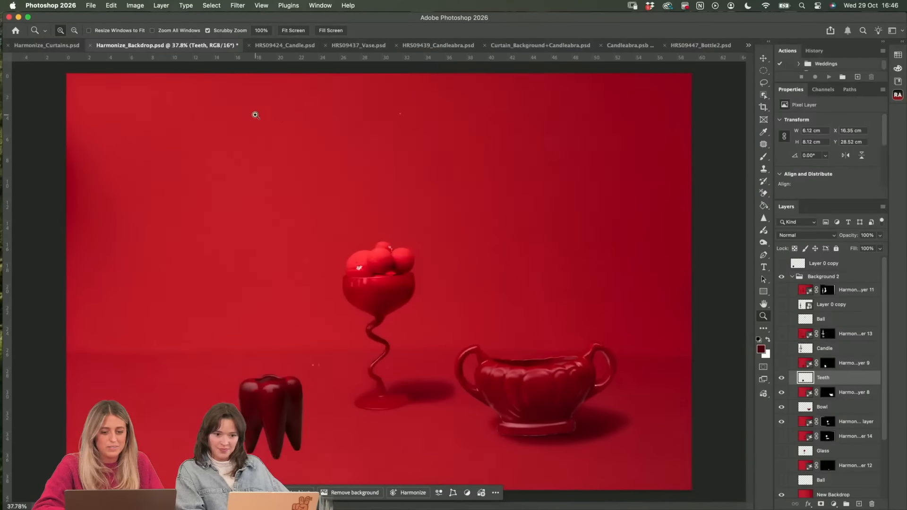
pyautogui.click(289, 48)
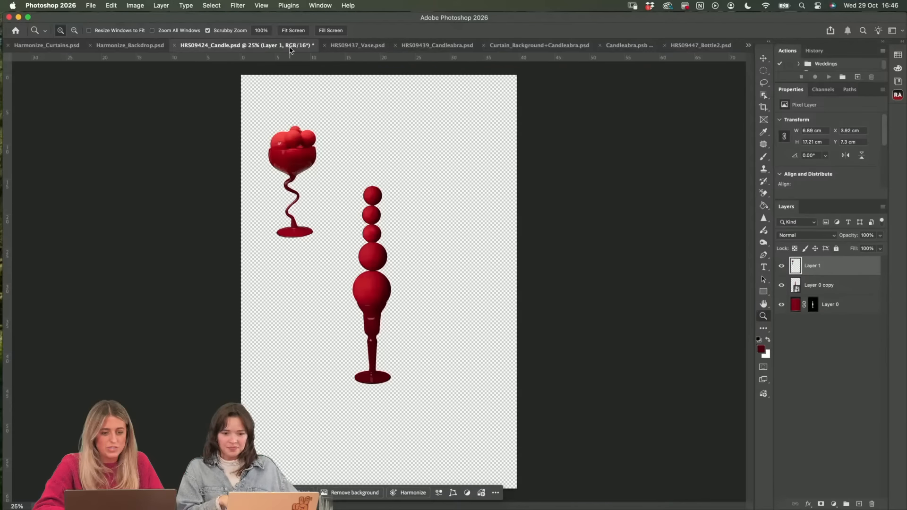
pyautogui.click(161, 46)
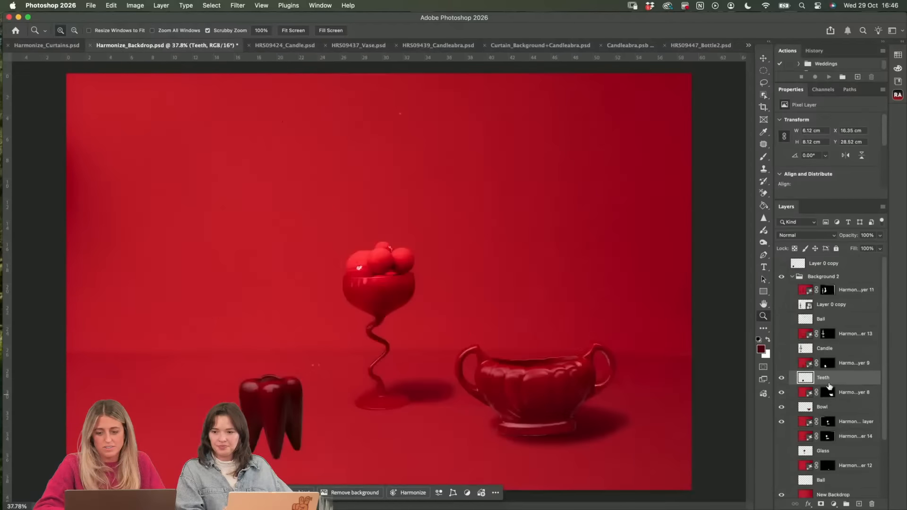
# - Show and hide the Harmonized layer 9 above Teeth to compare the tooth close up with and without it
pyautogui.scroll(3, 259, 389)
pyautogui.scroll(-4, 259, 389)
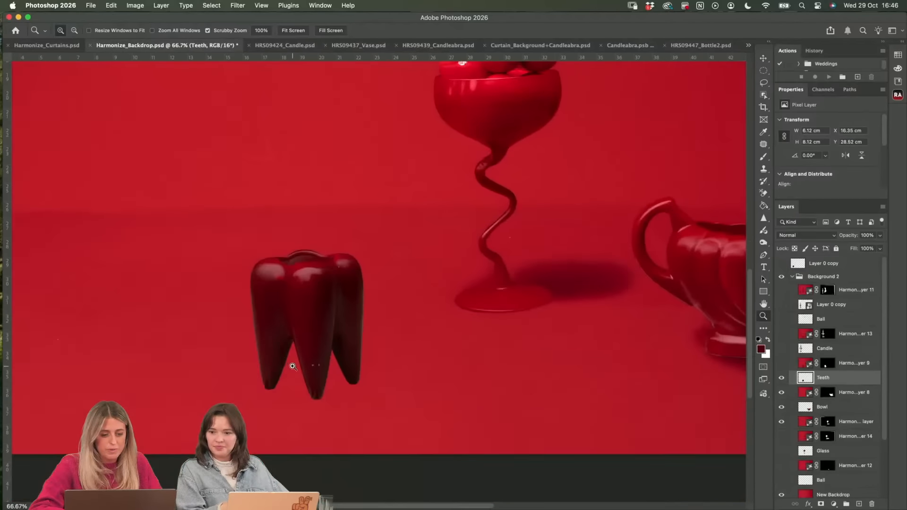
pyautogui.click(292, 366)
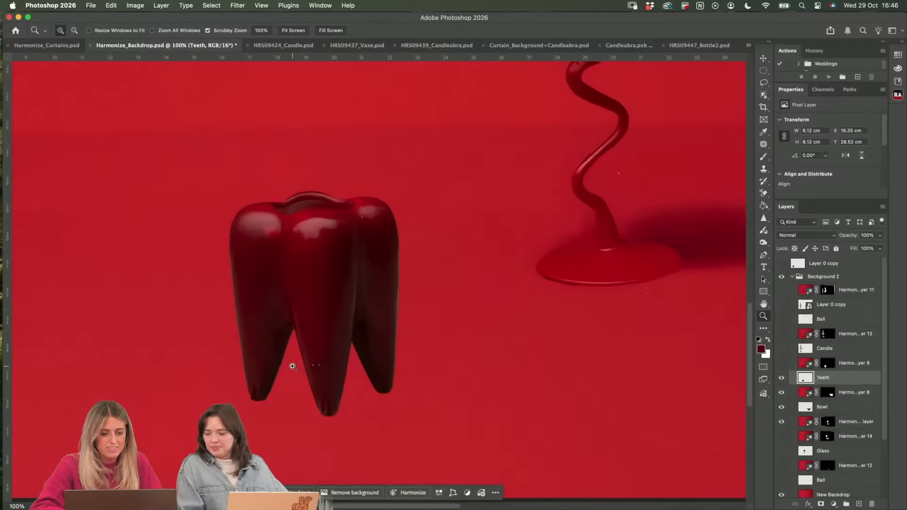
pyautogui.click(781, 363)
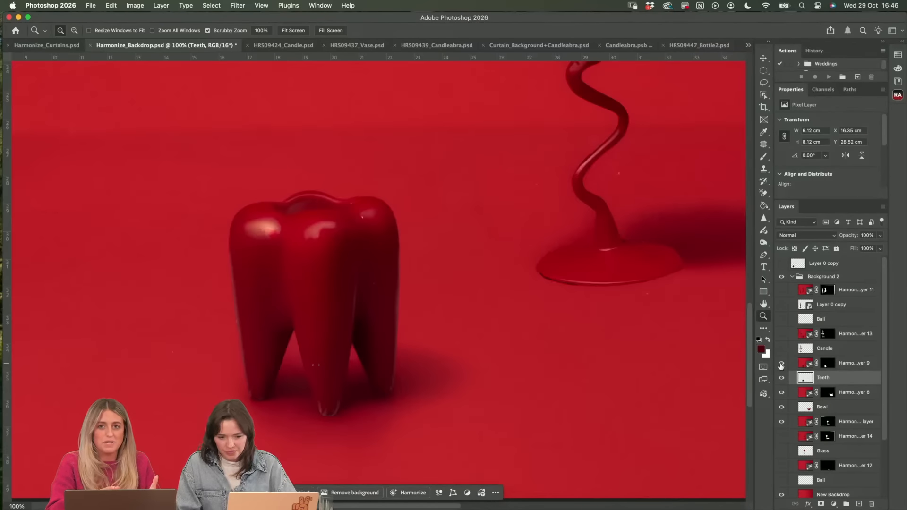
pyautogui.click(781, 364)
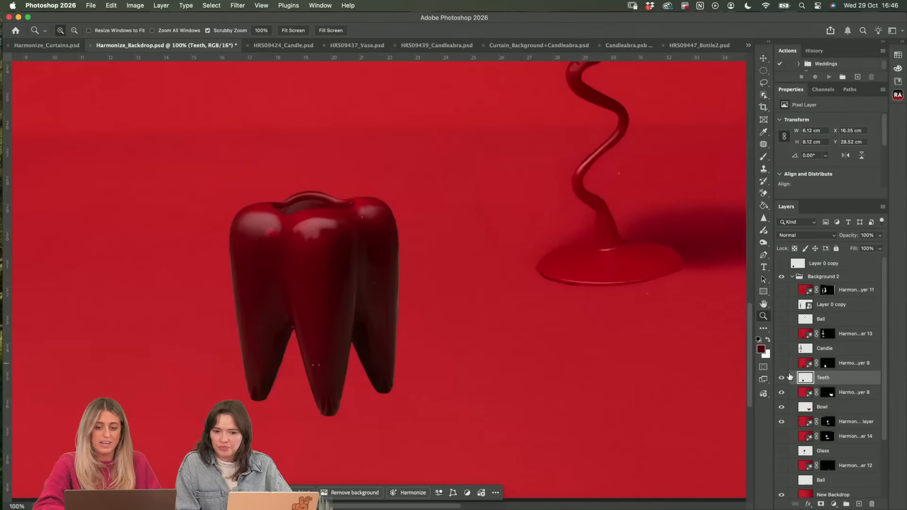
# - Move the tooth on the Teeth layer to the far left of the backdrop and Harmonize it there
pyautogui.scroll(-3, 526, 321)
pyautogui.scroll(3, 526, 323)
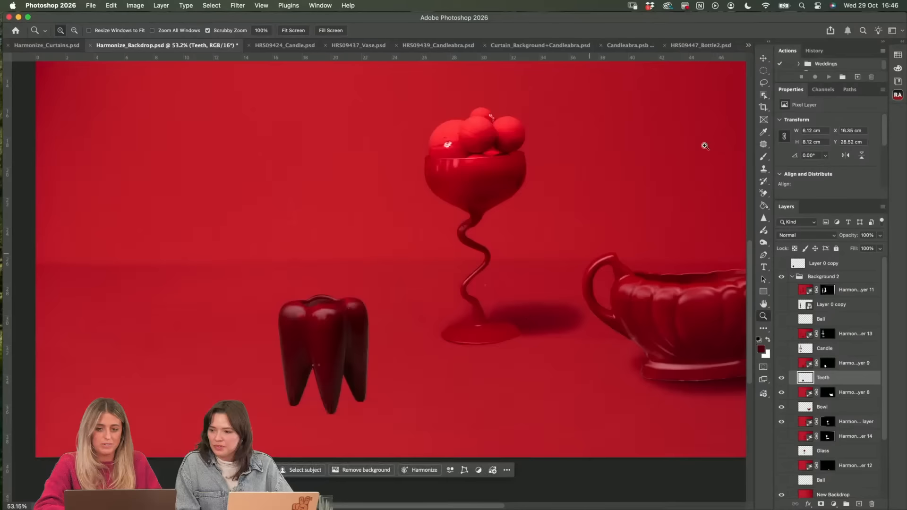
pyautogui.click(763, 59)
pyautogui.moveTo(350, 334); pyautogui.dragTo(184, 251)
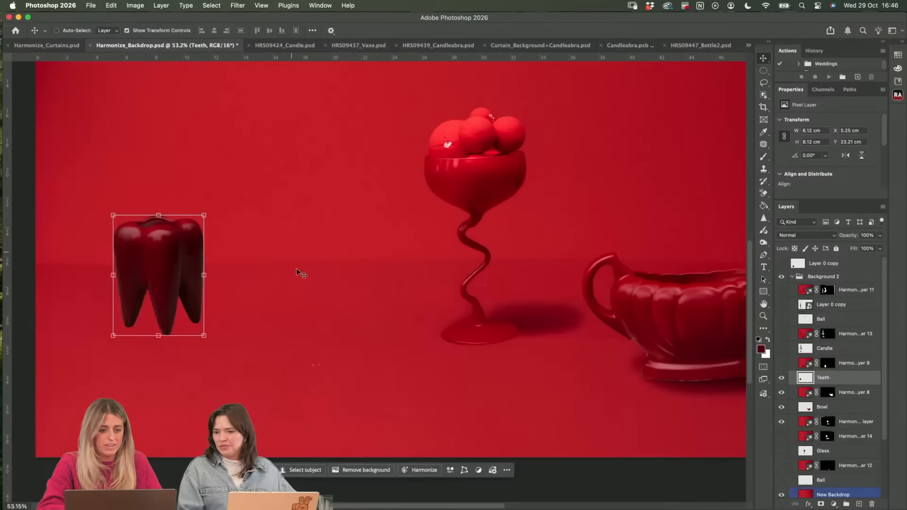
pyautogui.click(421, 470)
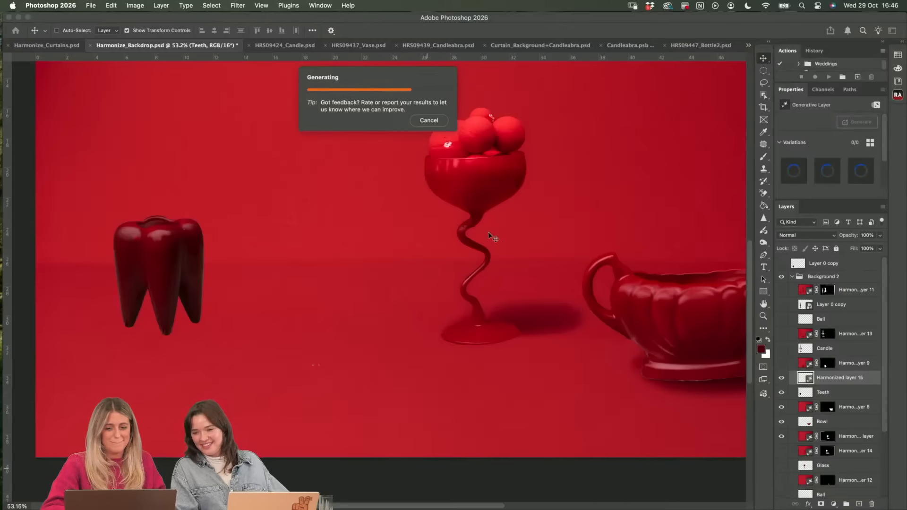
# - View the whole backdrop scene and compare the tooth before and after by toggling Harmonized layer 15
pyautogui.scroll(2, 491, 236)
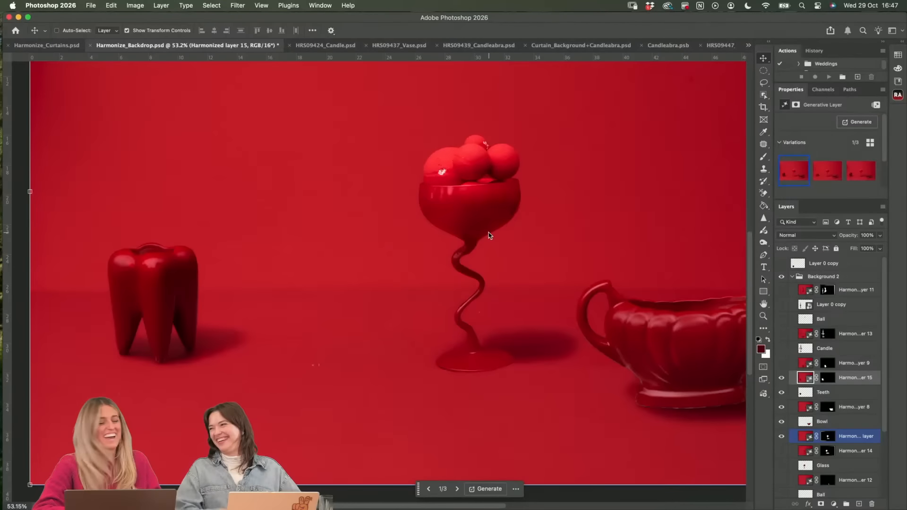
pyautogui.hscroll(-2, 210, 293)
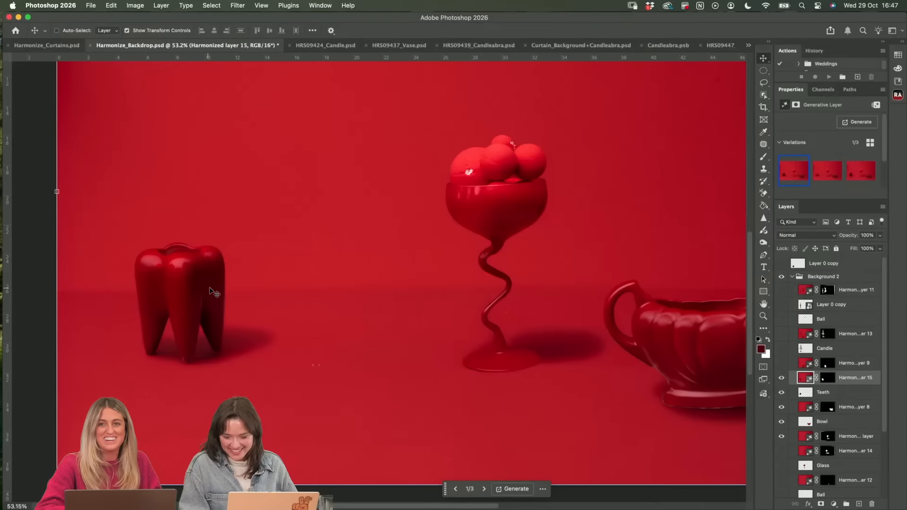
pyautogui.press('super+0')
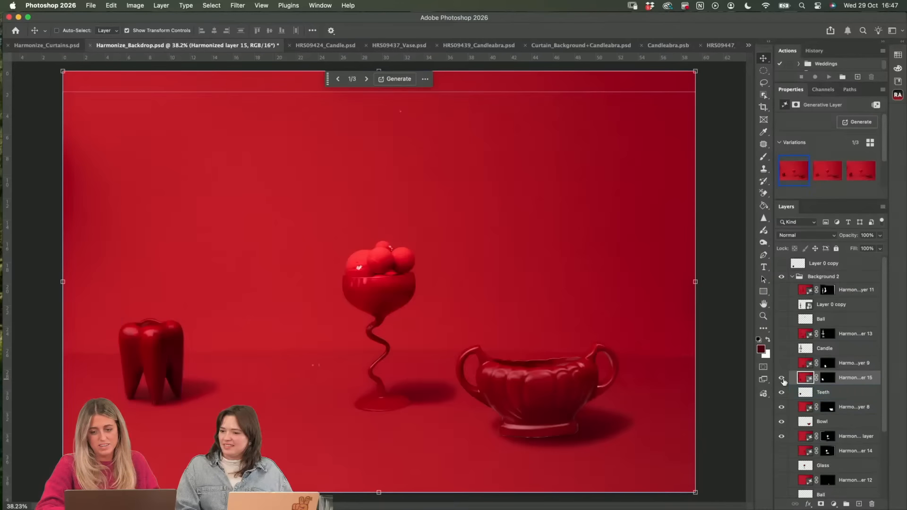
pyautogui.click(782, 377)
pyautogui.click(782, 378)
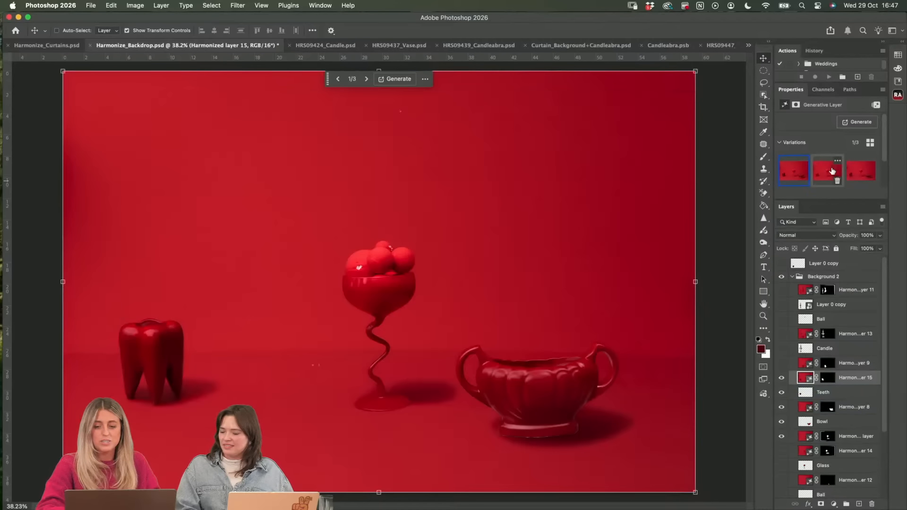
# - Preview the second and third Harmonize variations of the tooth and generate another set
pyautogui.click(830, 174)
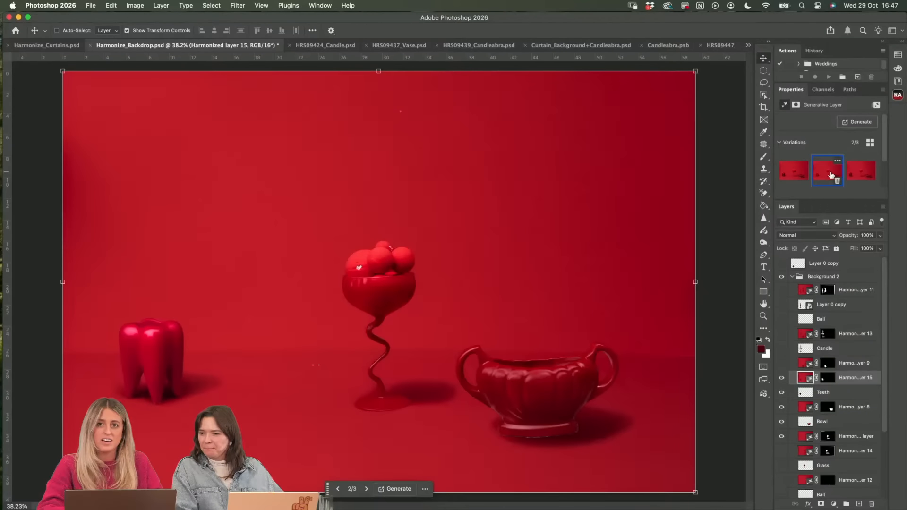
pyautogui.click(864, 175)
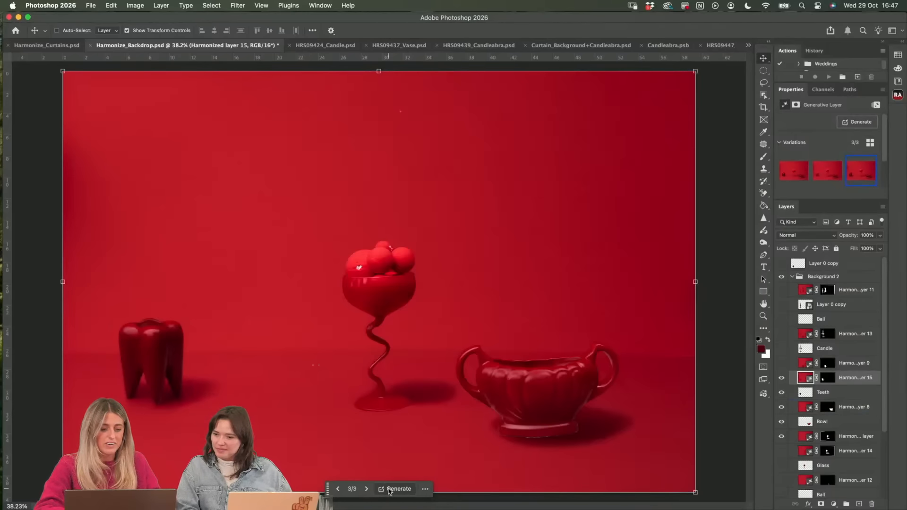
pyautogui.click(388, 489)
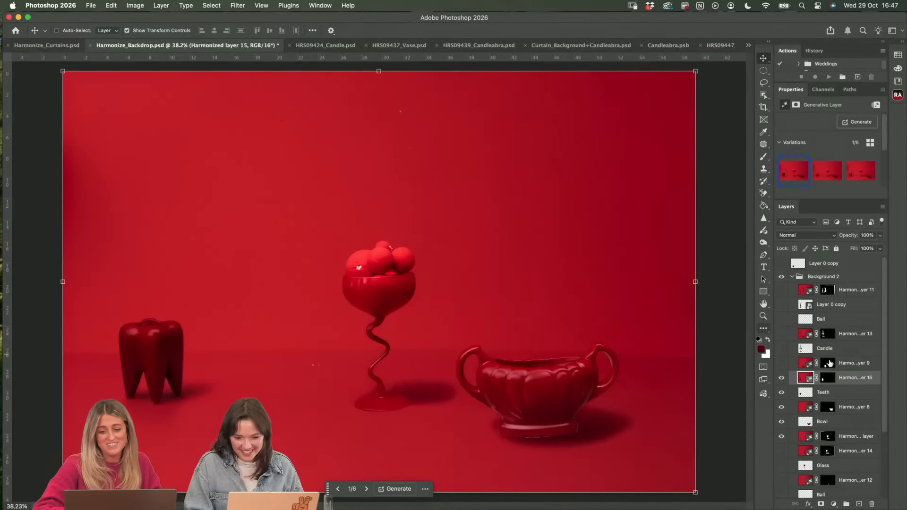
# - Compare the tooth with and without the newly generated Harmonized layer 15, both in the full scene and close up
pyautogui.click(781, 378)
pyautogui.click(782, 378)
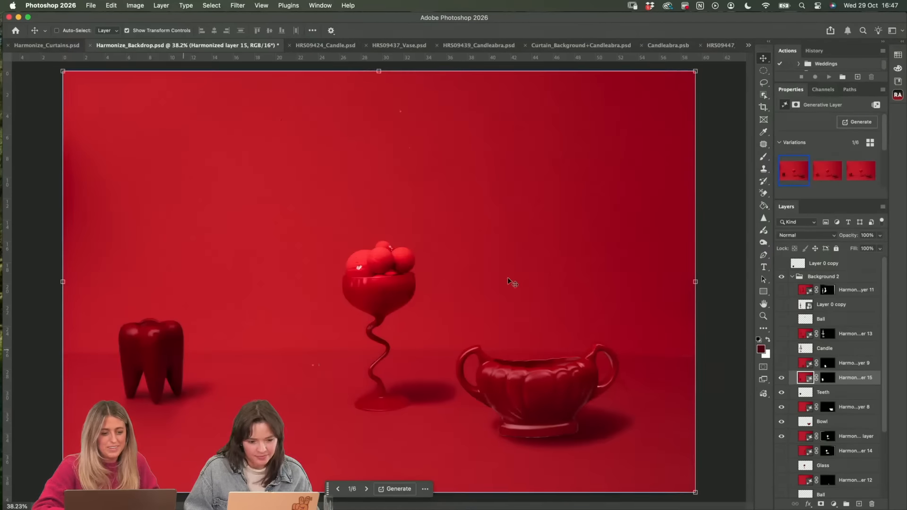
pyautogui.click(762, 317)
pyautogui.moveTo(126, 338); pyautogui.dragTo(125, 337)
pyautogui.scroll(-2, 609, 319)
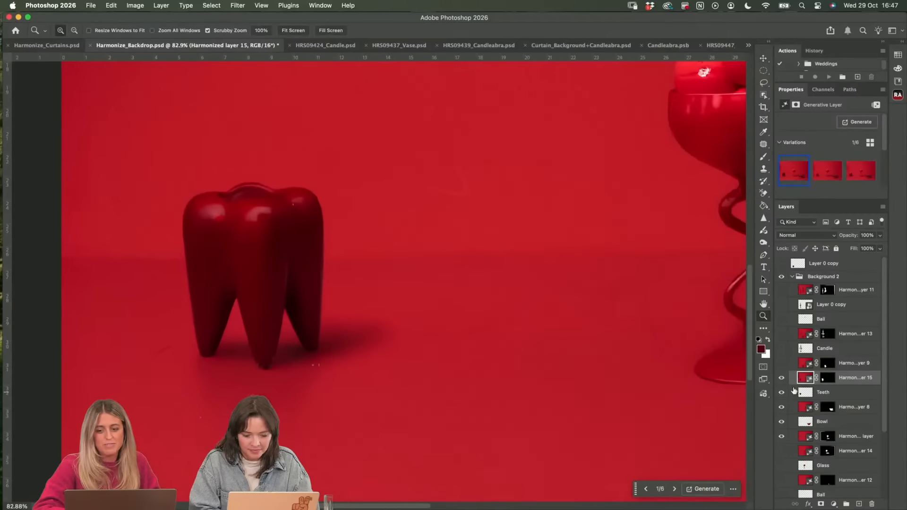
pyautogui.click(781, 379)
pyautogui.click(780, 380)
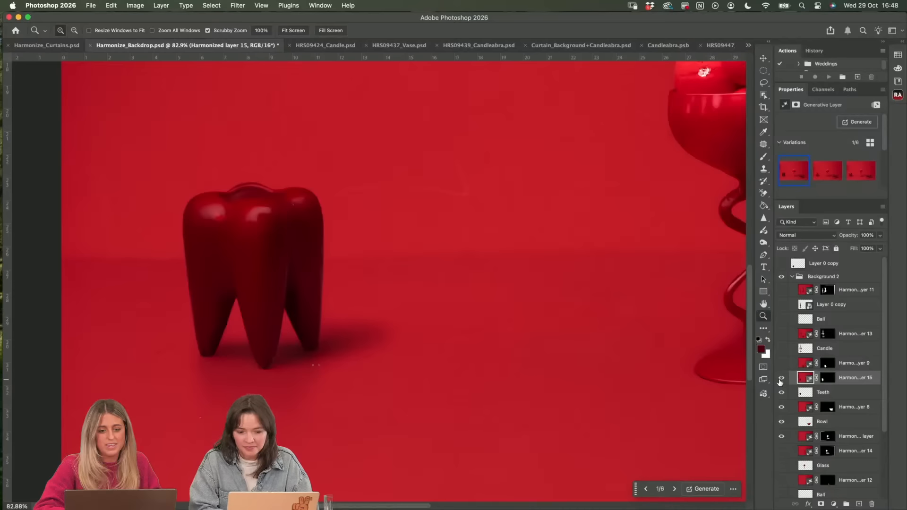
pyautogui.click(780, 381)
pyautogui.click(780, 381)
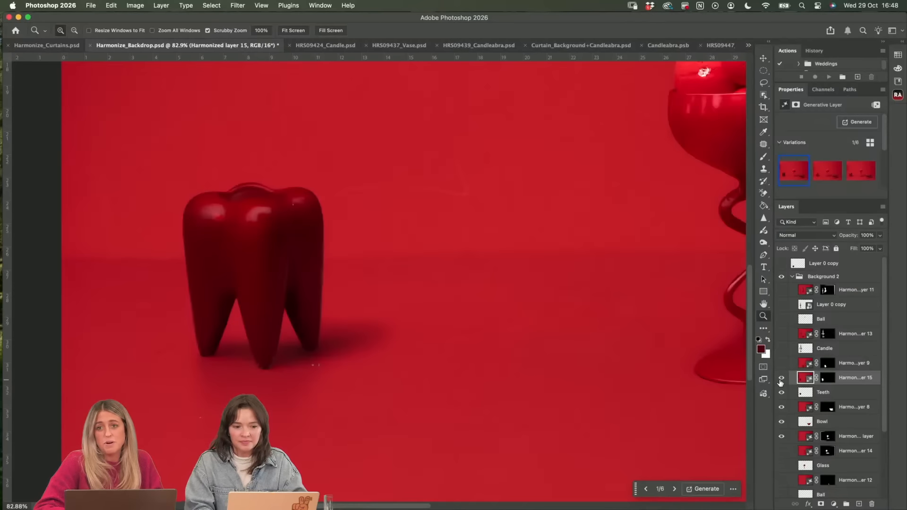
pyautogui.click(780, 381)
pyautogui.click(780, 381)
pyautogui.scroll(-2, 499, 340)
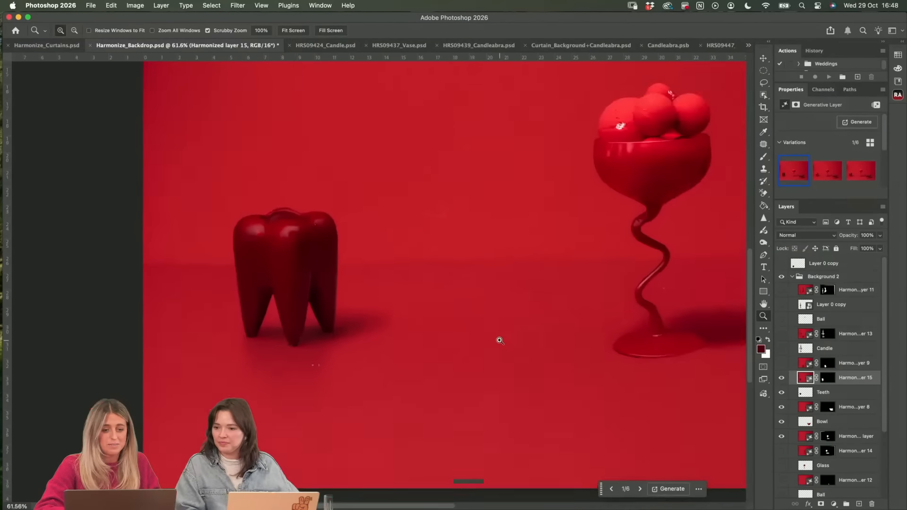
pyautogui.scroll(-3, 499, 340)
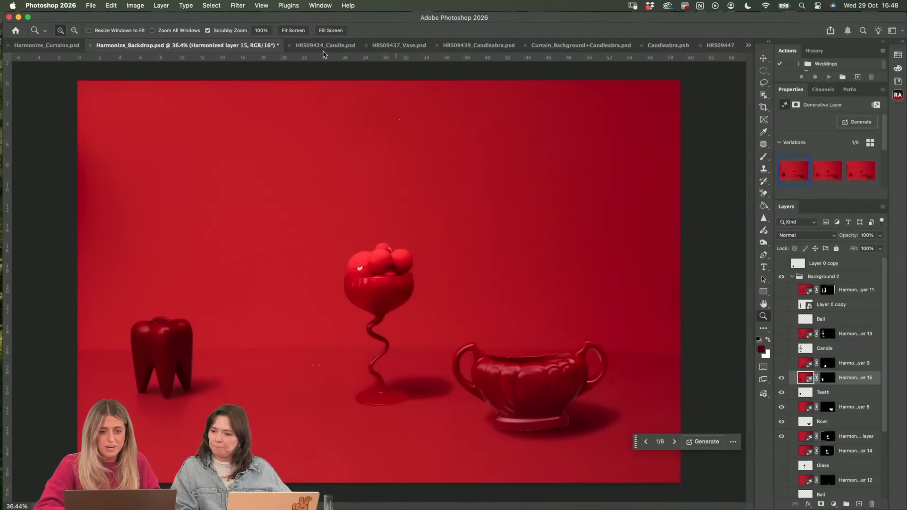
# - Bring up HRS09437_Vase.psd and disable Layer 0's mask to reveal the original garden-table photo behind the cut-outs
pyautogui.click(324, 46)
pyautogui.click(355, 45)
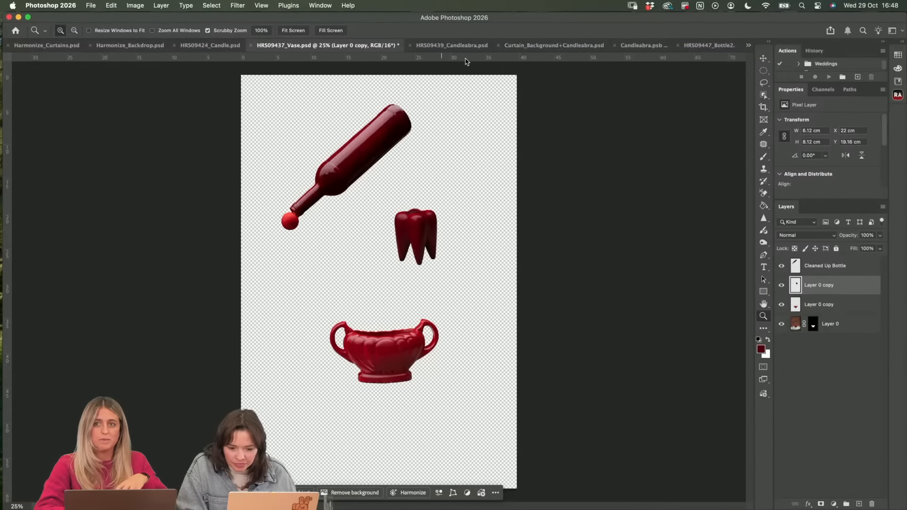
pyautogui.click(813, 327)
pyautogui.keyDown('shift'); pyautogui.click(813, 327); pyautogui.keyUp('shift')
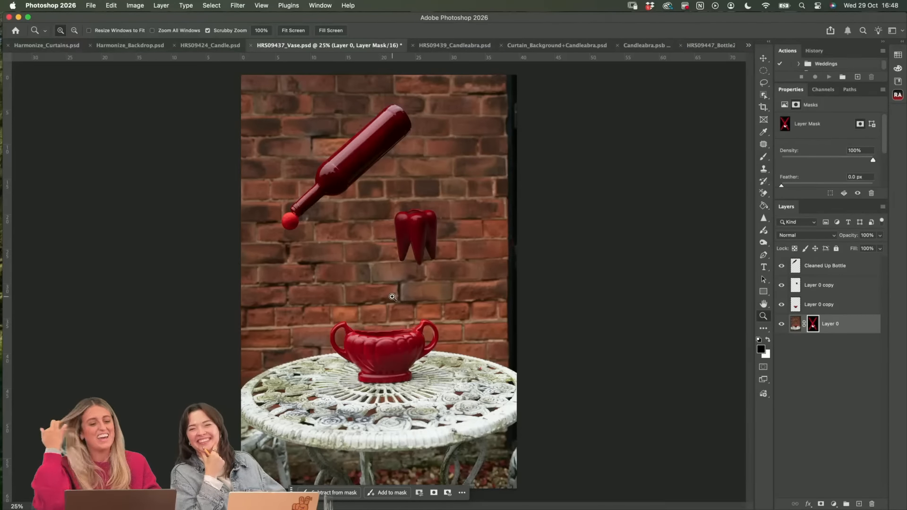
# - Switch to the Firefly board in Chrome and examine the row of single-colour portraits above Original Sketches
pyautogui.moveTo(168, 487)
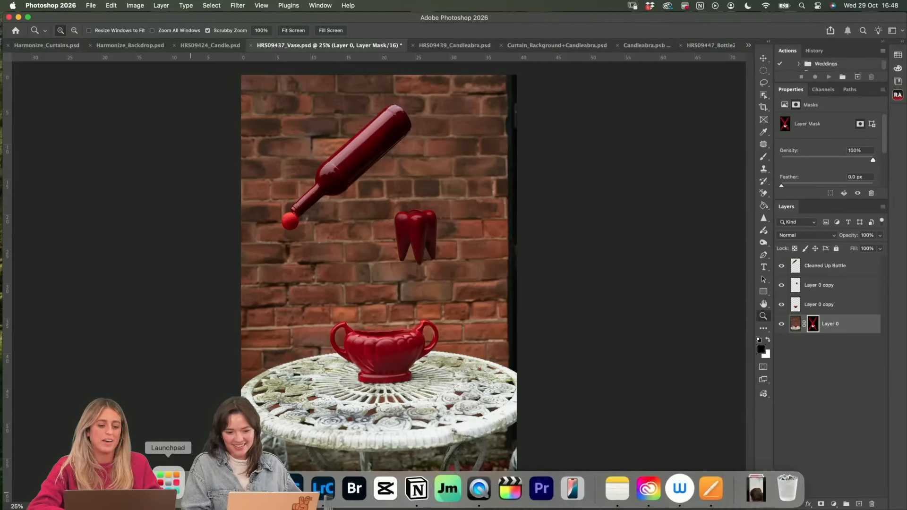
pyautogui.click(198, 487)
pyautogui.scroll(10, 432, 252)
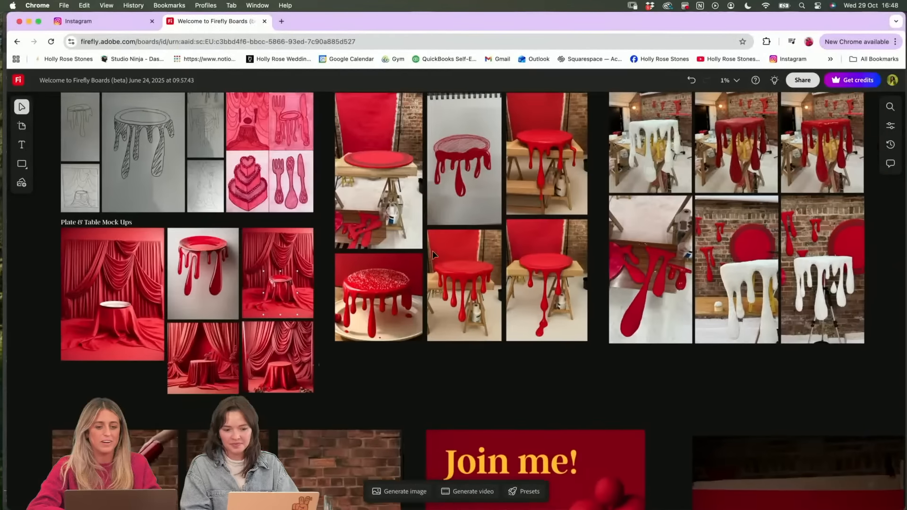
pyautogui.scroll(5, 432, 254)
pyautogui.hscroll(3, 432, 254)
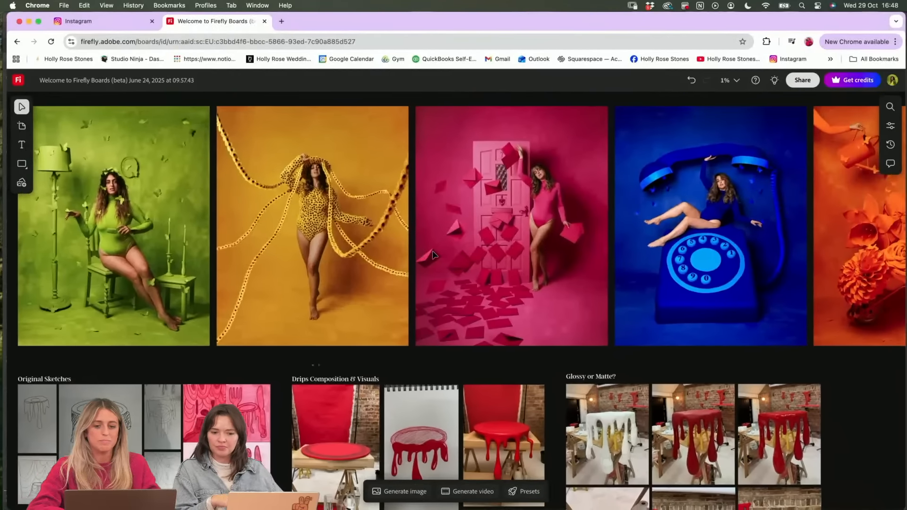
pyautogui.scroll(-3, 432, 250)
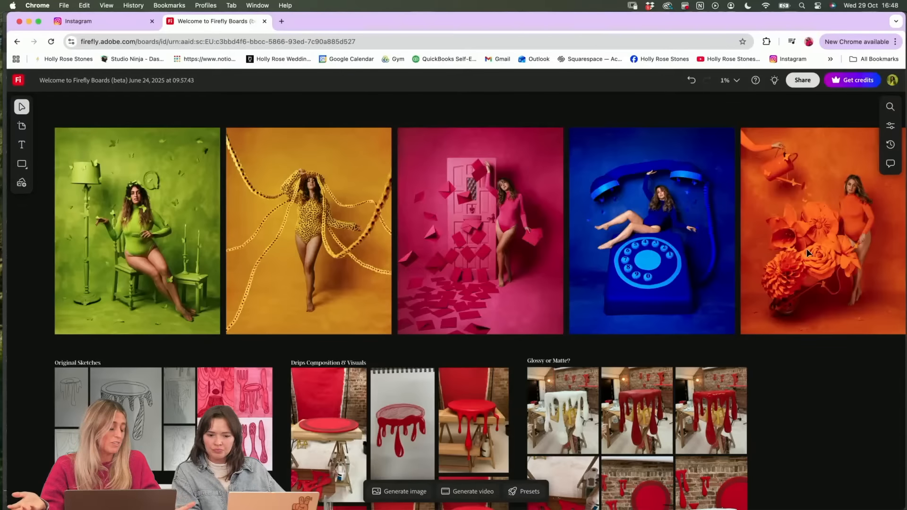
# - Switch back to Photoshop and bring up Curtain_Background+Candleabra.psd
pyautogui.moveTo(196, 506)
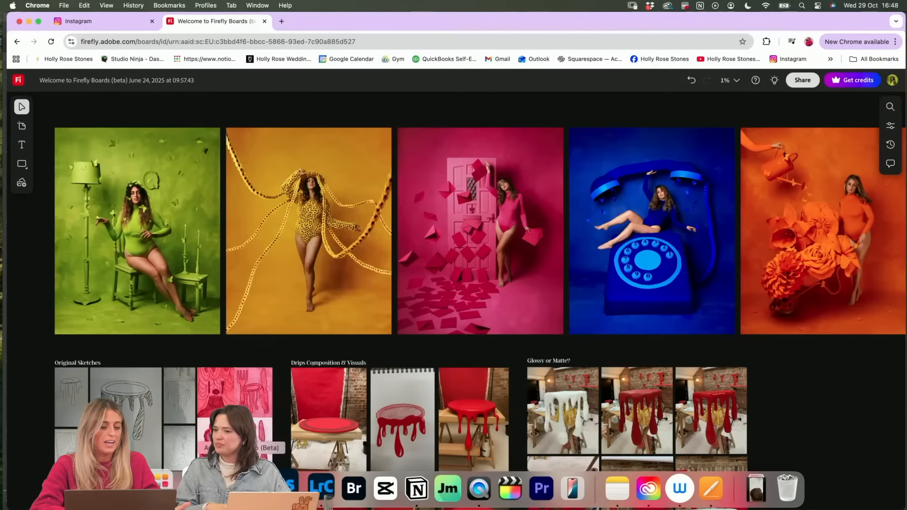
pyautogui.click(292, 486)
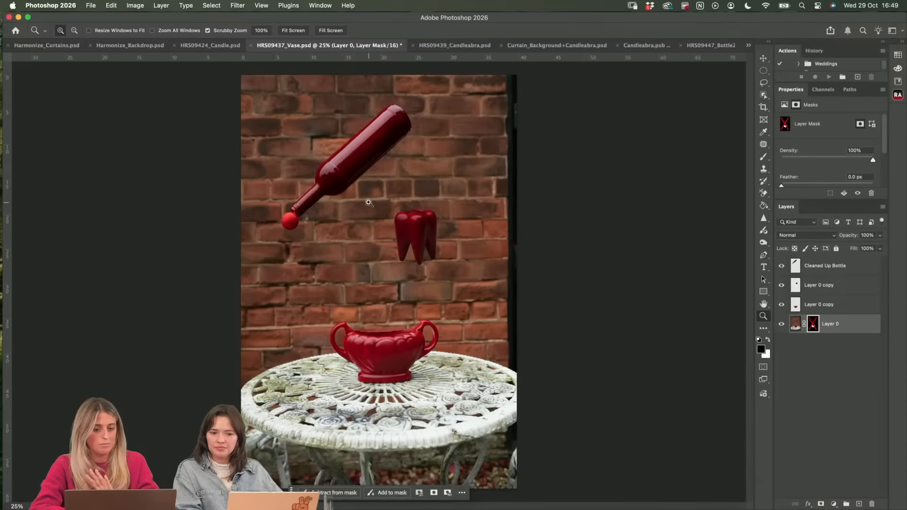
pyautogui.click(457, 45)
pyautogui.click(551, 46)
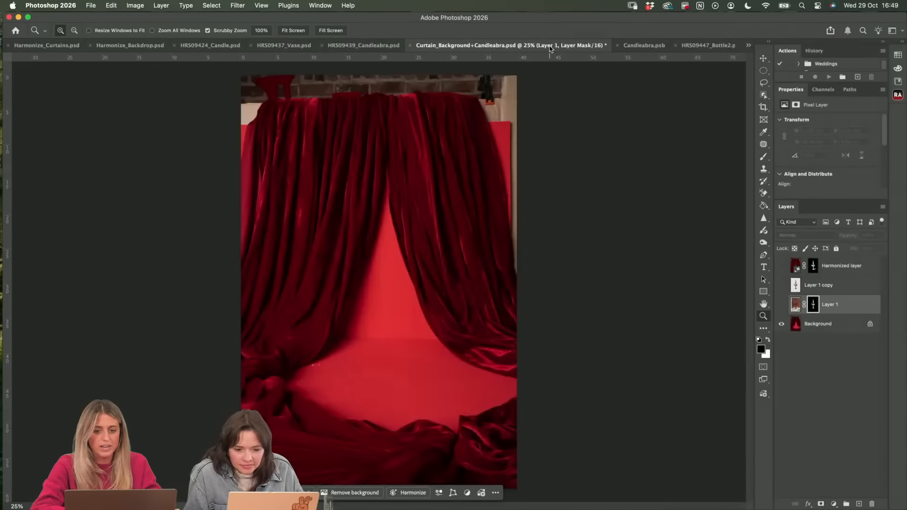
# - Look at the finished composites in Champagne_Glass&Bottle.psb and Plate & Cutlery.psb
pyautogui.click(748, 46)
pyautogui.click(774, 130)
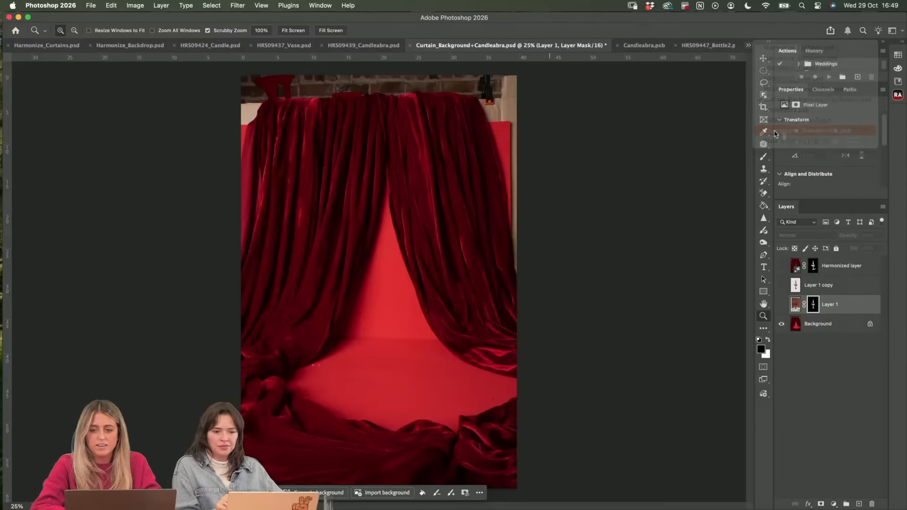
pyautogui.click(748, 46)
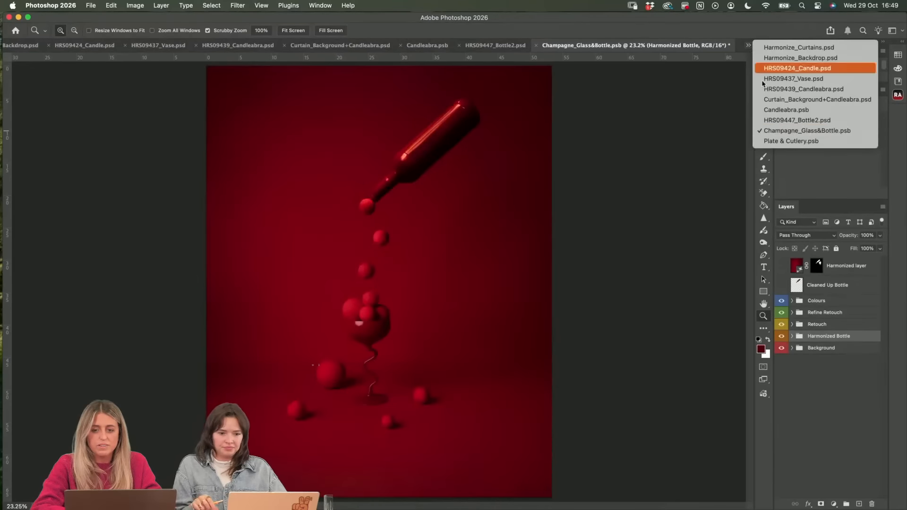
pyautogui.click(780, 141)
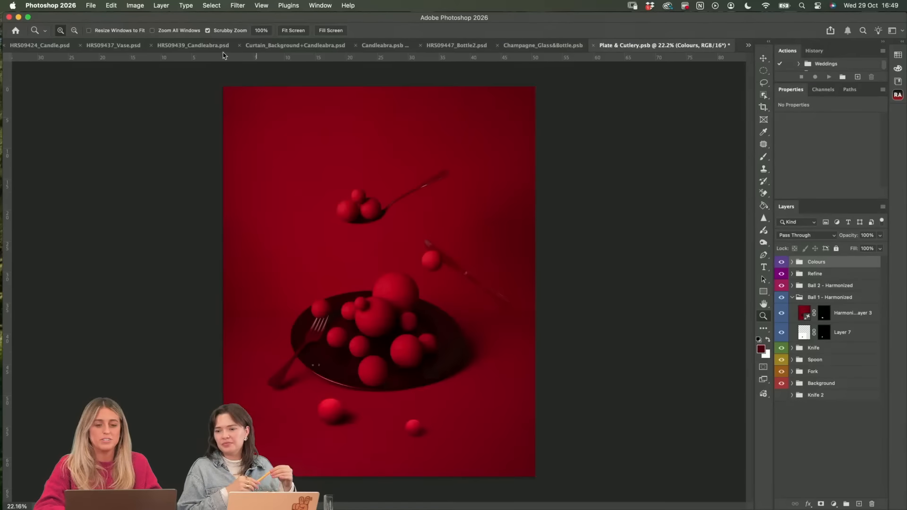
# - Bring up Harmonize_Backdrop.psd and toggle the Background 2 group off and on to compare the composite with the original backdrop photo
pyautogui.click(748, 45)
pyautogui.click(798, 47)
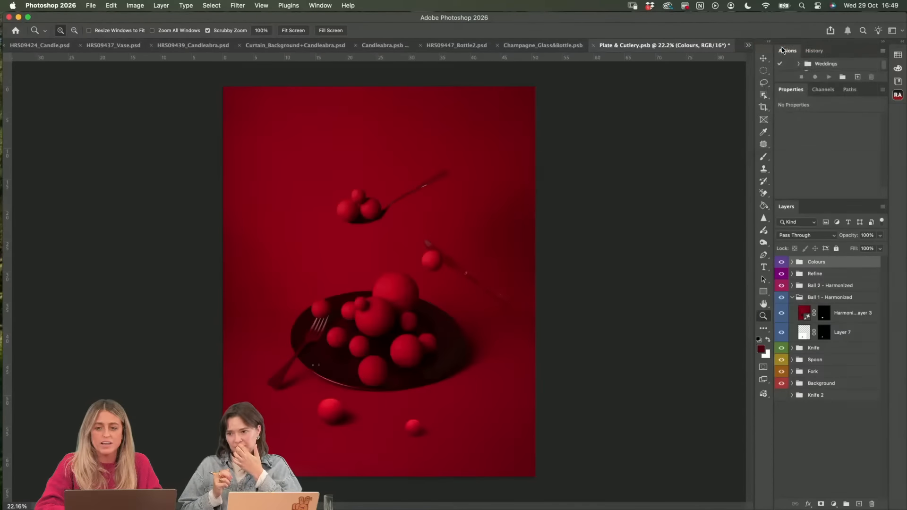
pyautogui.click(237, 45)
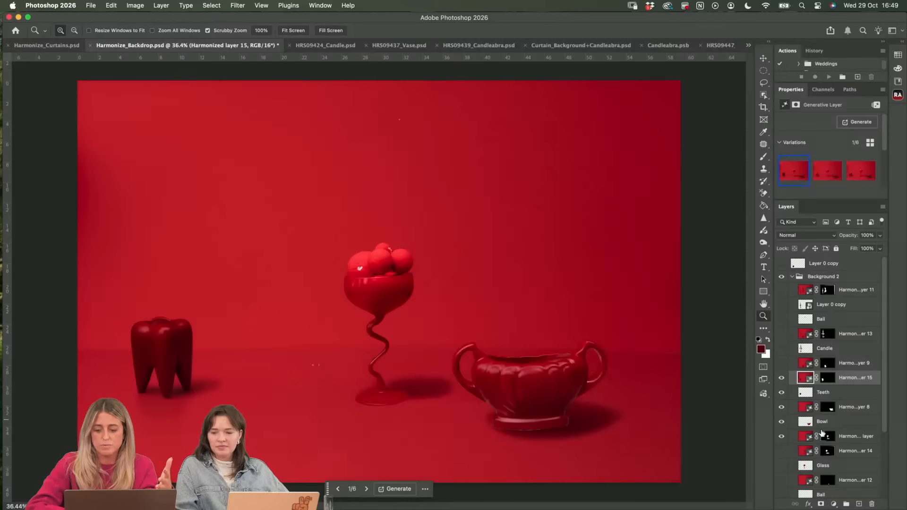
pyautogui.click(781, 276)
pyautogui.scroll(-3, 785, 362)
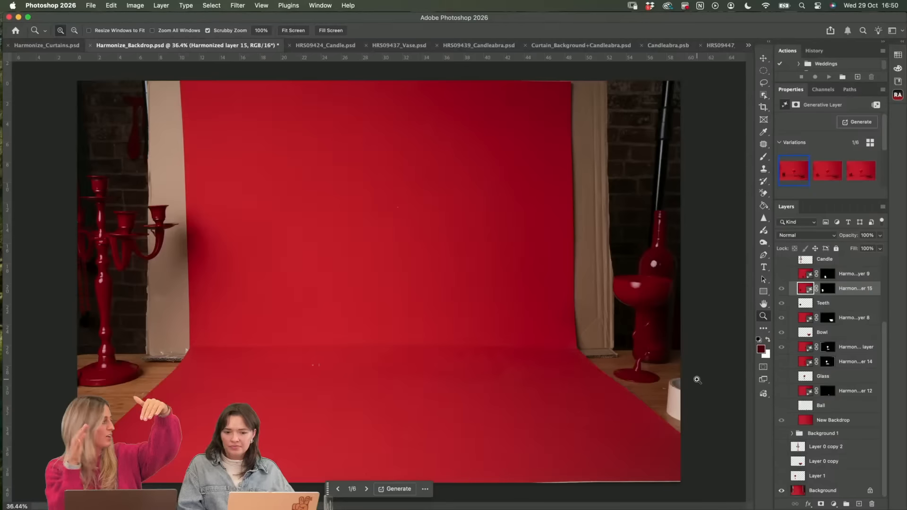
pyautogui.scroll(6, 803, 331)
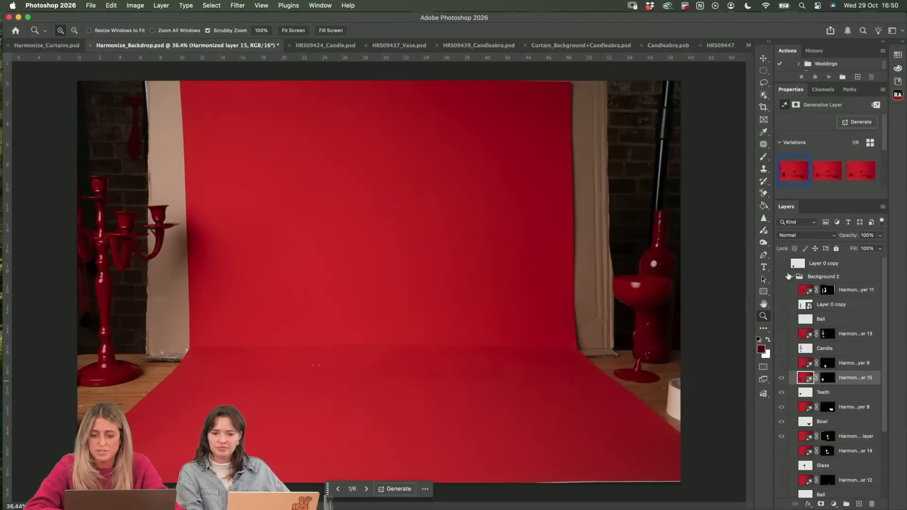
pyautogui.click(782, 278)
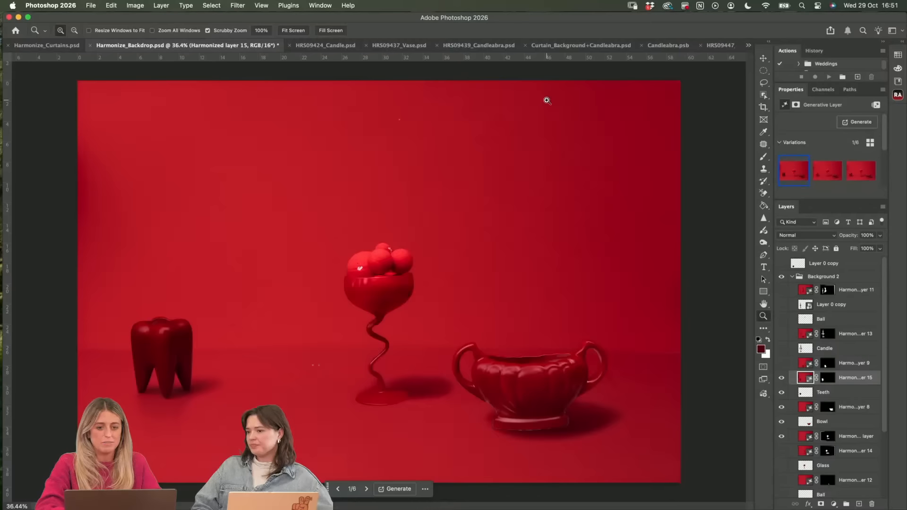
# - In Plate & Cutlery.psb, isolate the Background group's Layer 0 to view the original photo, then restore the visibility of all finished-composite layers
pyautogui.click(748, 46)
pyautogui.click(791, 141)
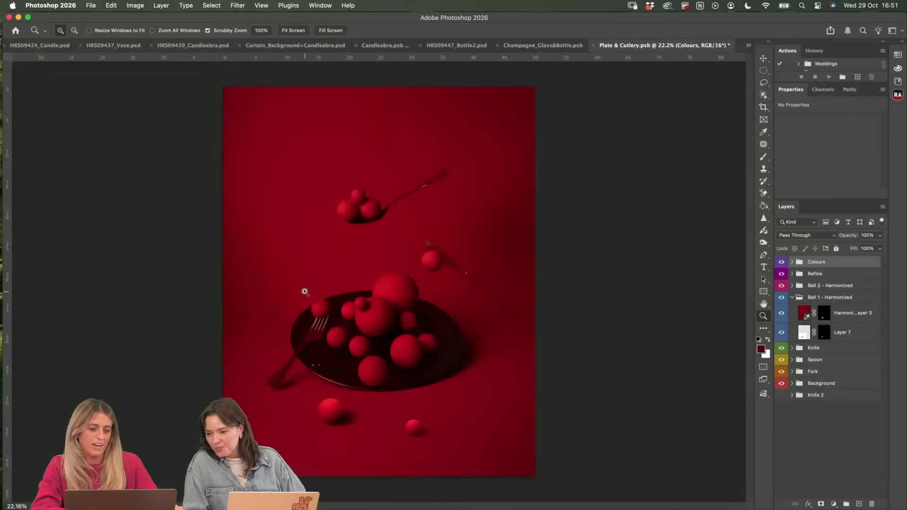
pyautogui.moveTo(782, 263); pyautogui.dragTo(782, 463)
pyautogui.click(782, 384)
pyautogui.click(792, 384)
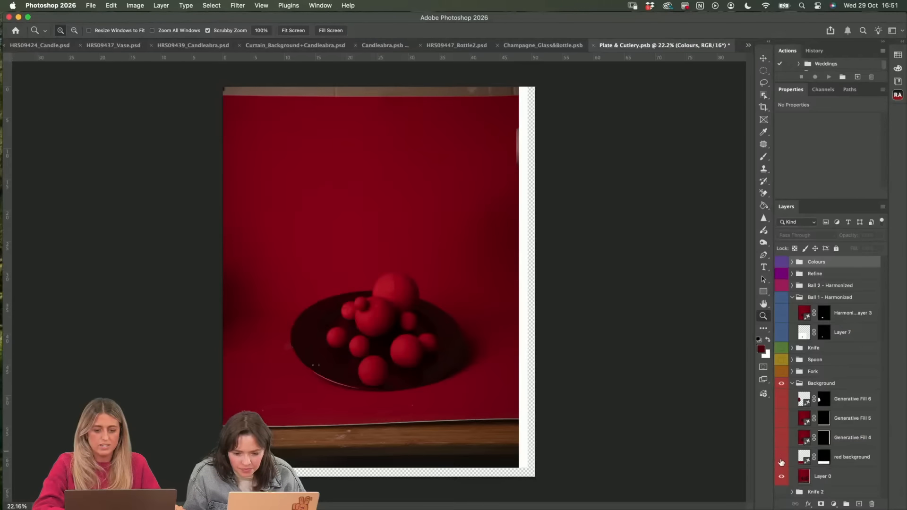
pyautogui.moveTo(782, 457); pyautogui.dragTo(781, 261)
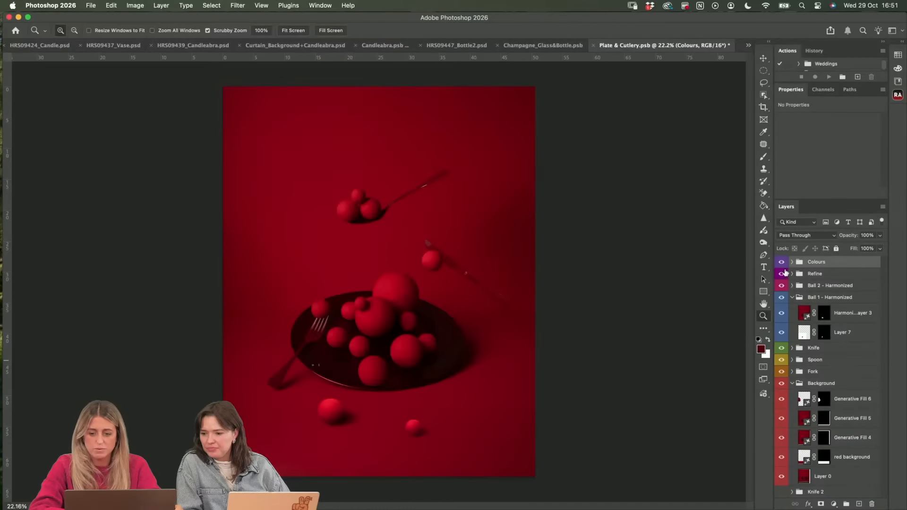
# - Collapse the Ball 1 - Harmonized and Background groups, and hide the Colours, Refine, Ball 2 and Ball 1 groups
pyautogui.click(344, 427)
pyautogui.scroll(-3, 344, 427)
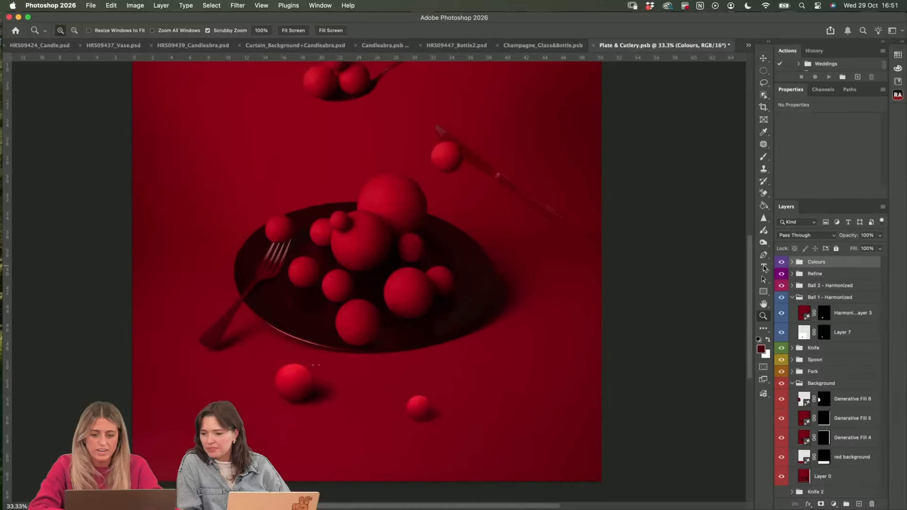
pyautogui.click(792, 297)
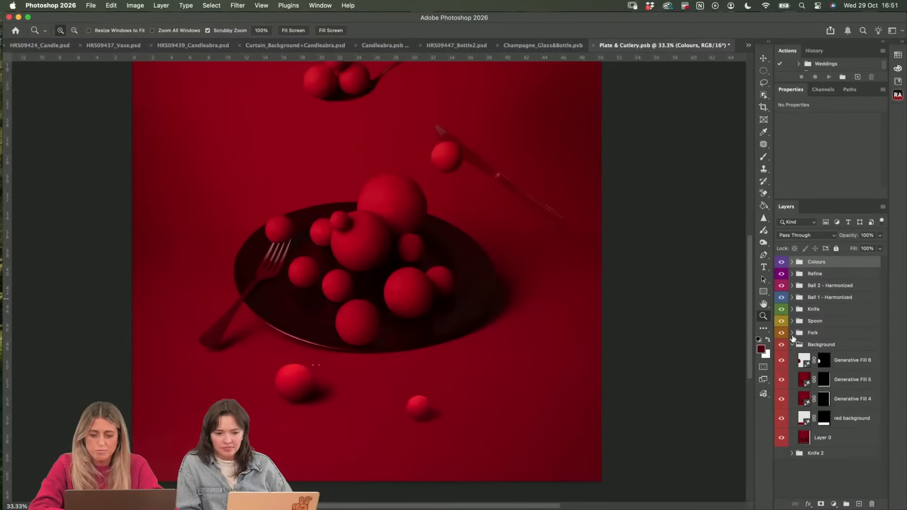
pyautogui.click(792, 345)
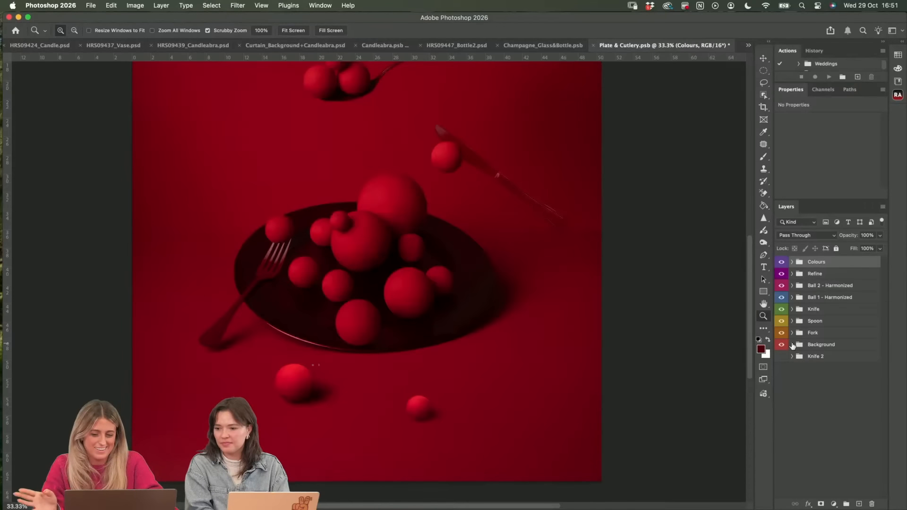
pyautogui.click(781, 262)
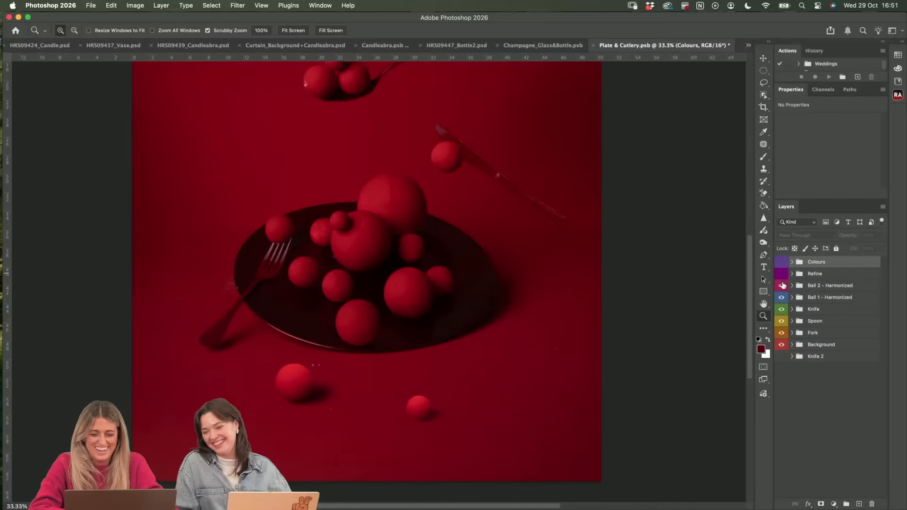
pyautogui.click(782, 286)
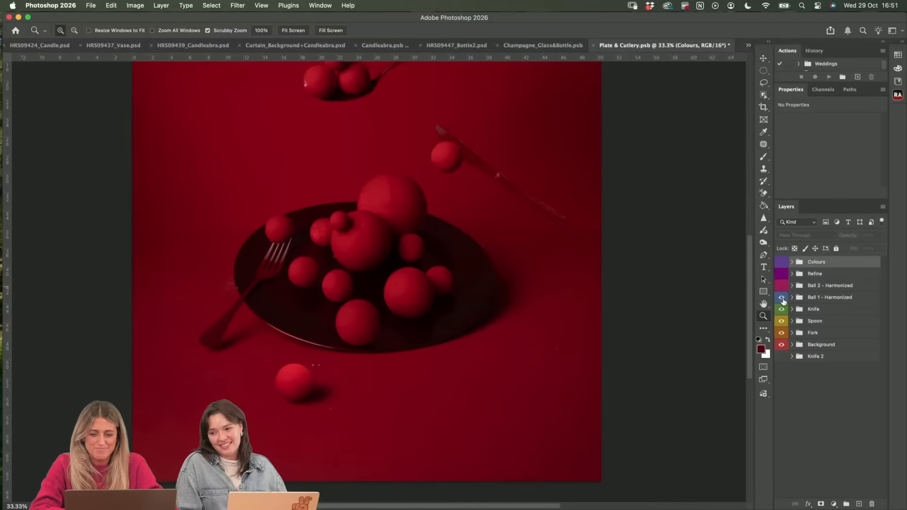
pyautogui.click(781, 298)
# - Show only Layer 7 in the Ball 1 - Harmonized group and compare the unharmonized ball's lighting with the balls on the plate
pyautogui.click(792, 297)
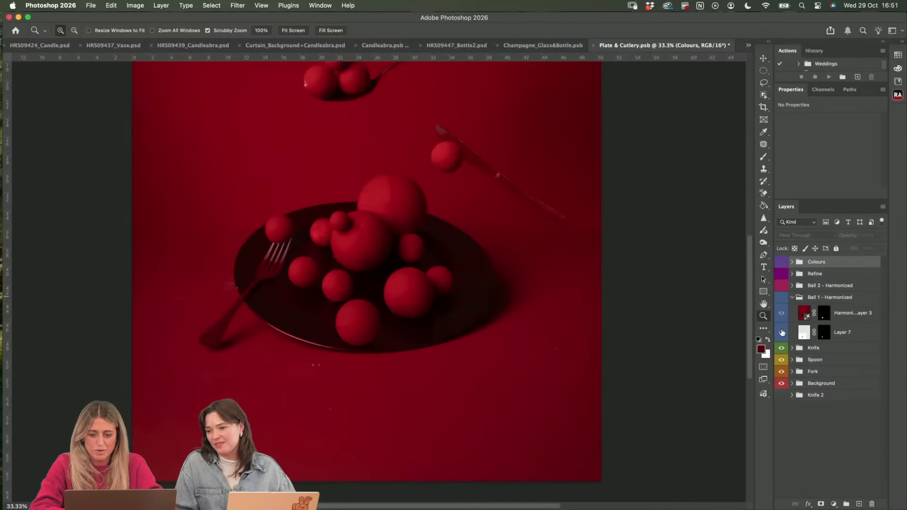
pyautogui.click(782, 333)
pyautogui.click(782, 314)
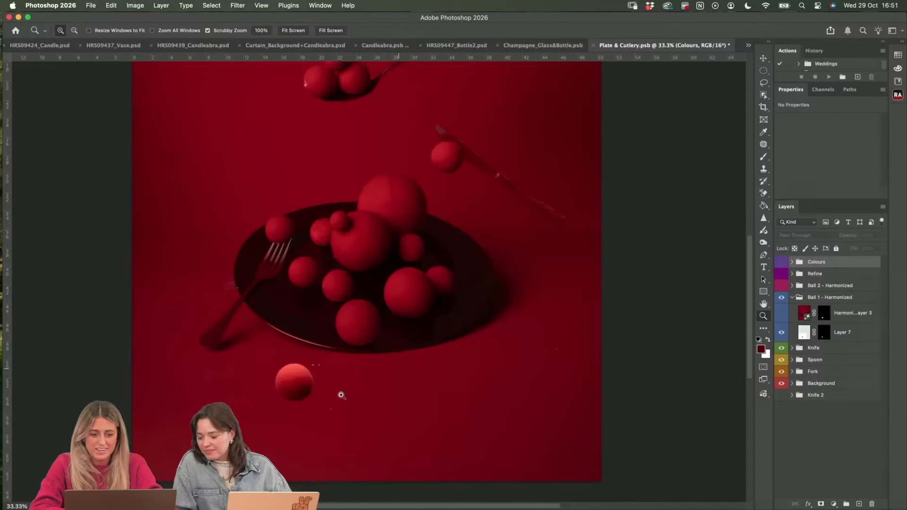
pyautogui.click(283, 388)
pyautogui.click(283, 389)
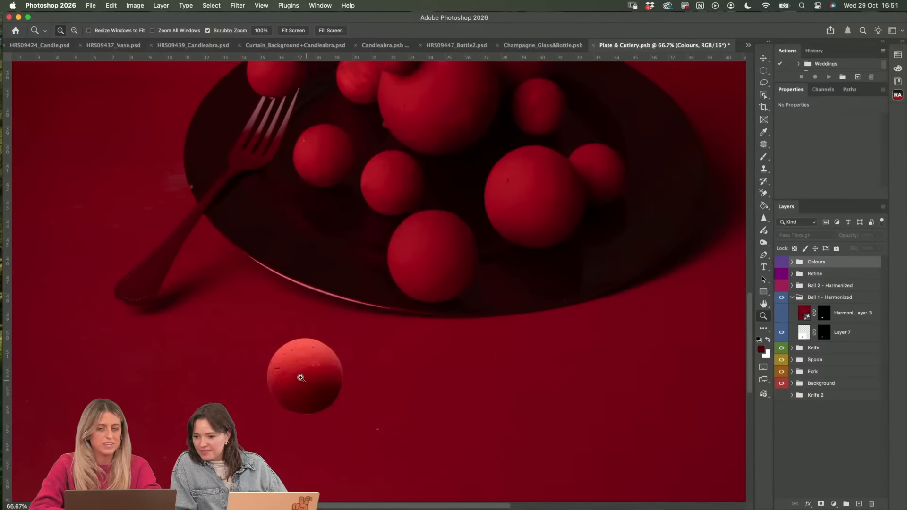
pyautogui.click(310, 379)
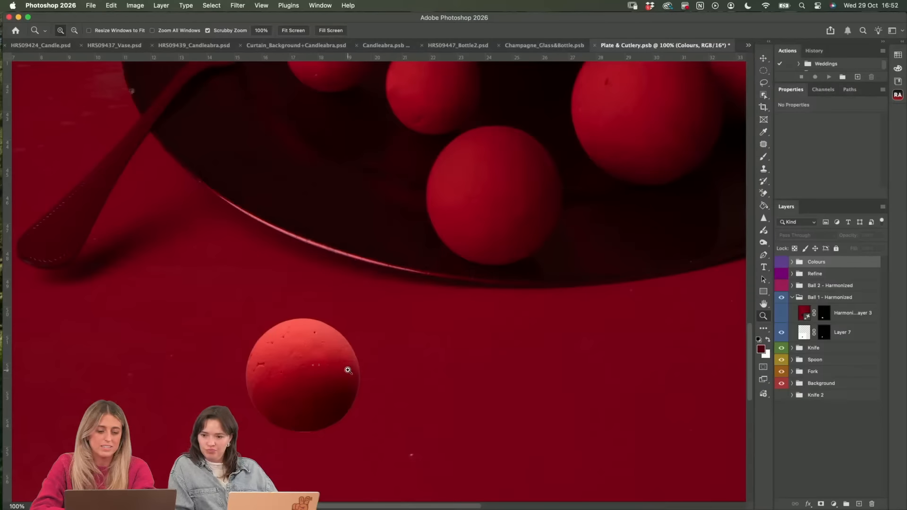
pyautogui.scroll(10, 473, 214)
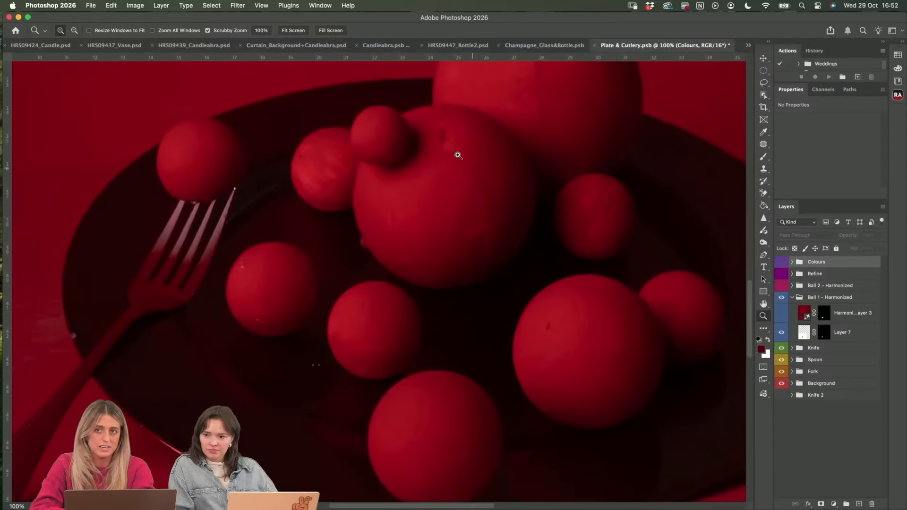
pyautogui.scroll(-10, 452, 240)
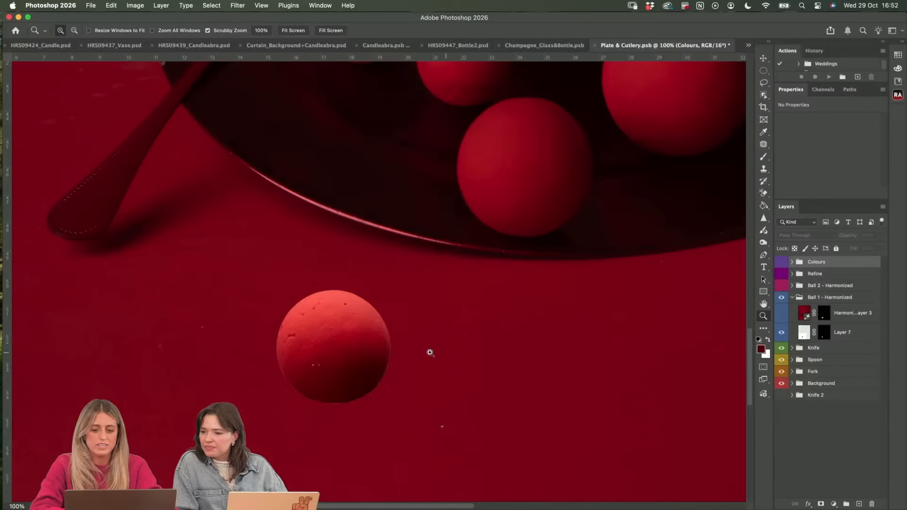
pyautogui.scroll(-10, 551, 349)
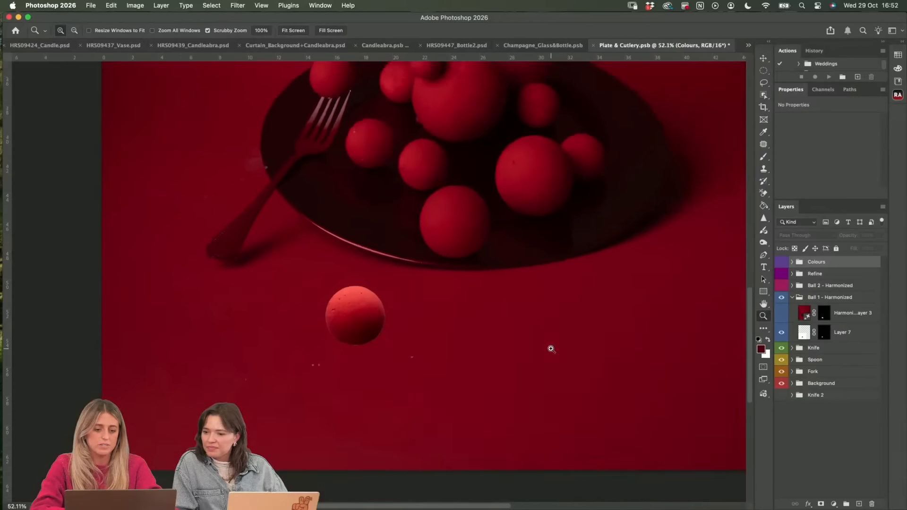
# - Show the Ball 2 - Harmonized group, compare the first two variations of its harmonized layer, and hide that layer keeping variation 1
pyautogui.click(791, 285)
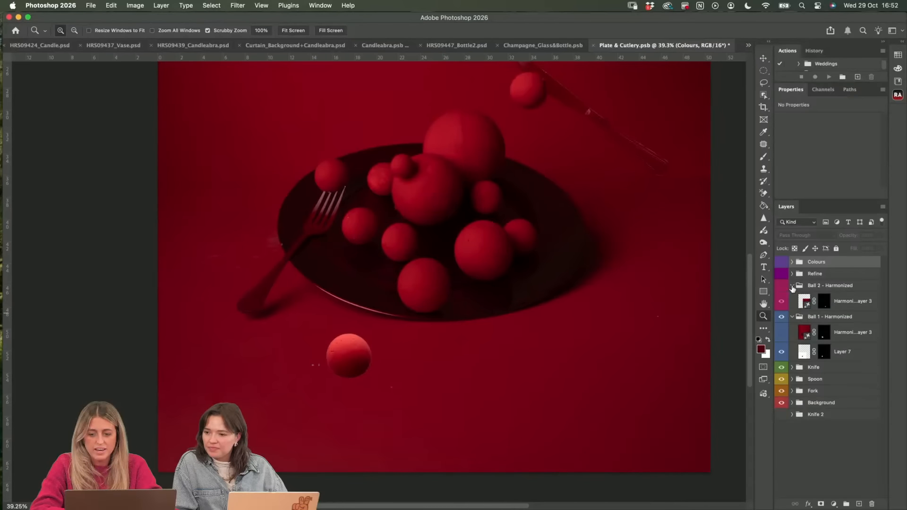
pyautogui.click(782, 285)
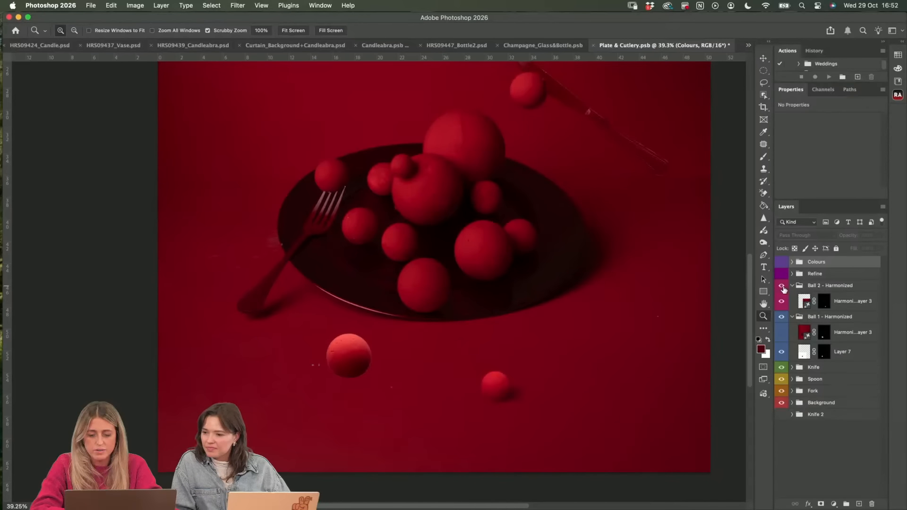
pyautogui.click(820, 307)
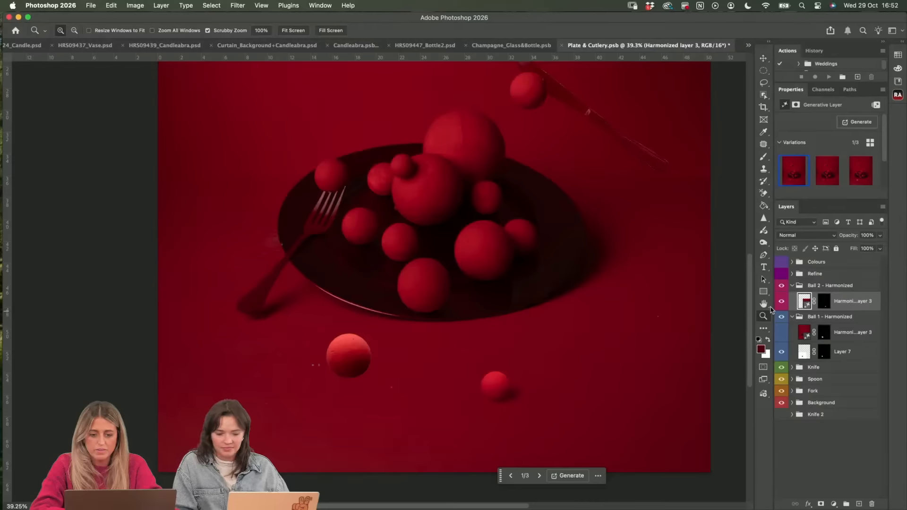
pyautogui.click(782, 302)
pyautogui.click(781, 302)
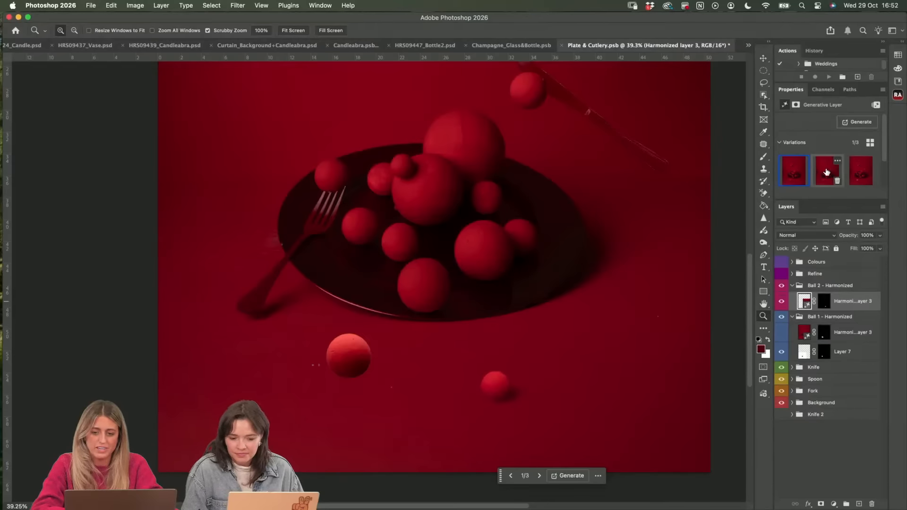
pyautogui.click(817, 178)
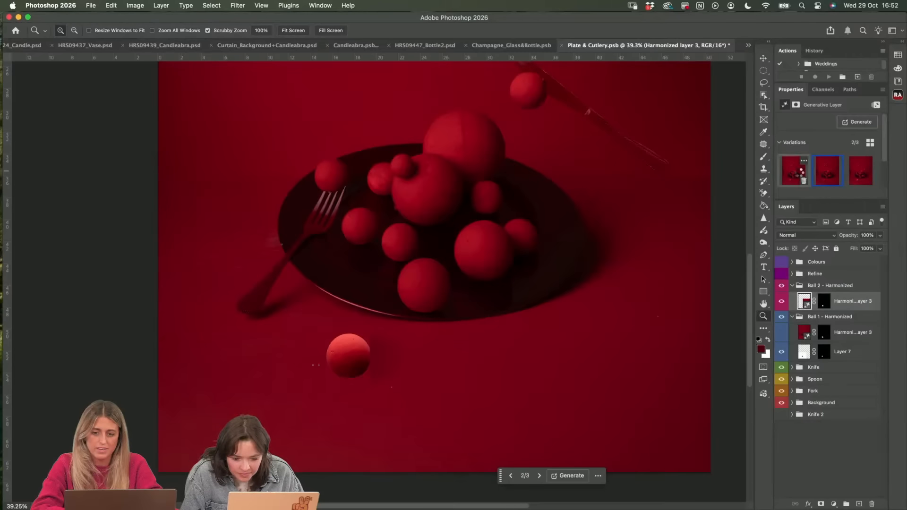
pyautogui.click(799, 172)
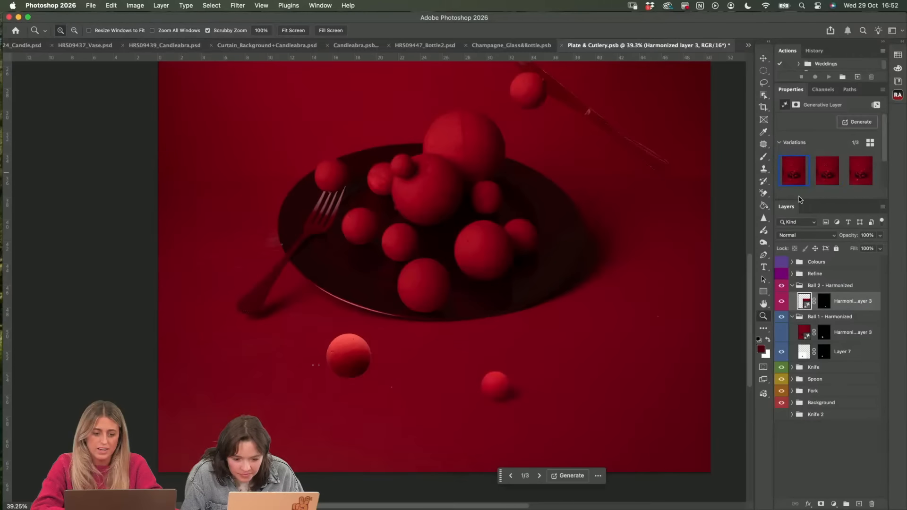
pyautogui.click(781, 302)
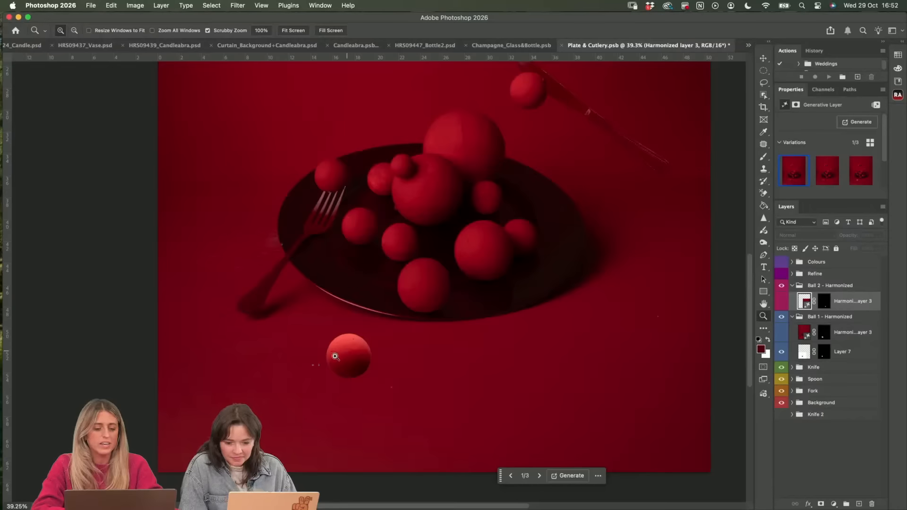
# - Duplicate Layer 7 in the Ball 1 - Harmonized group, scale the copy down, and place it on the red surface right of the original ball
pyautogui.click(840, 356)
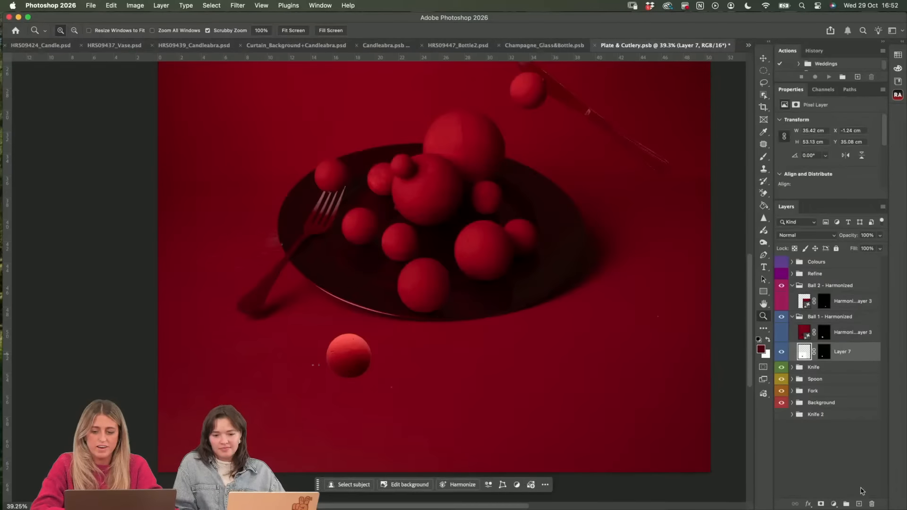
pyautogui.press('super+j')
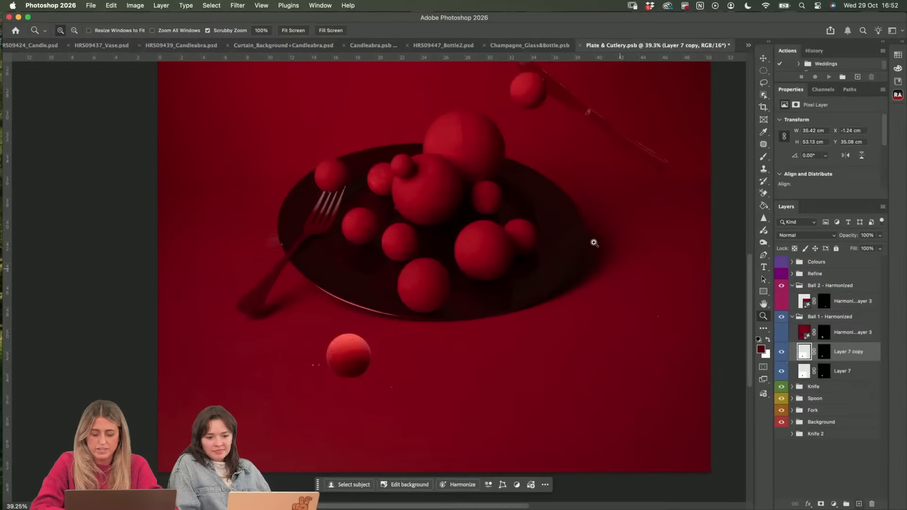
pyautogui.click(763, 58)
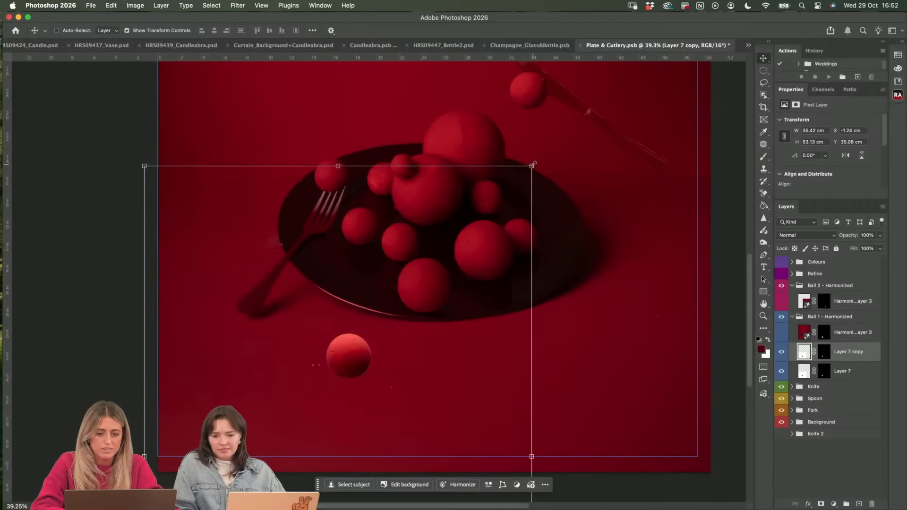
pyautogui.moveTo(532, 165); pyautogui.dragTo(421, 238)
pyautogui.moveTo(327, 388); pyautogui.dragTo(530, 348)
pyautogui.click(841, 371)
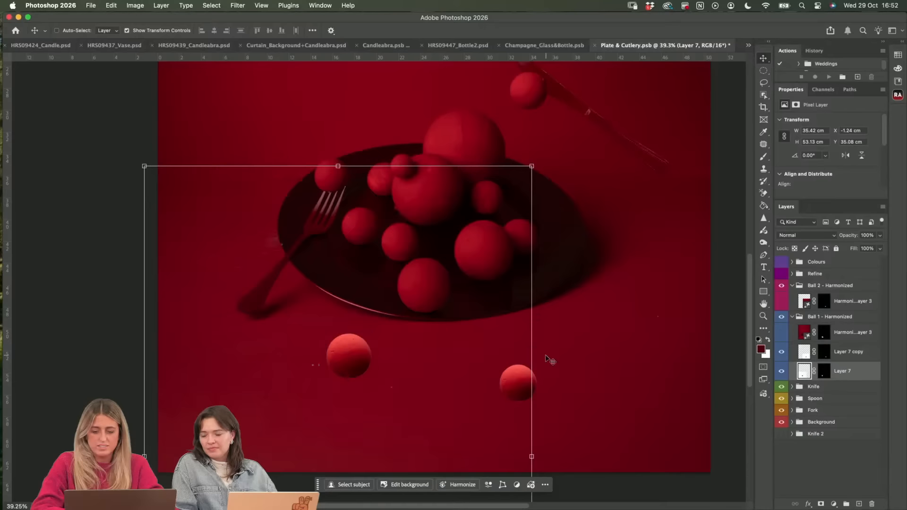
pyautogui.click(824, 476)
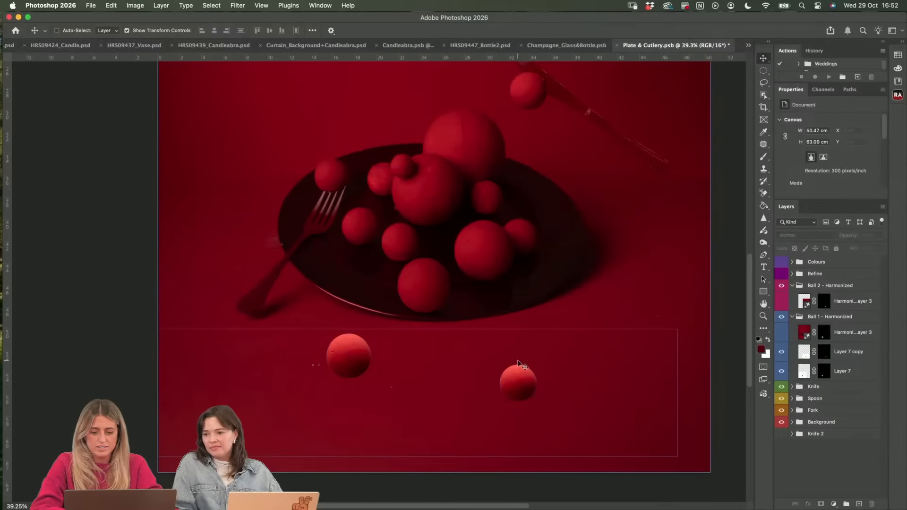
pyautogui.scroll(-2, 522, 367)
pyautogui.scroll(5, 506, 241)
pyautogui.scroll(-3, 503, 240)
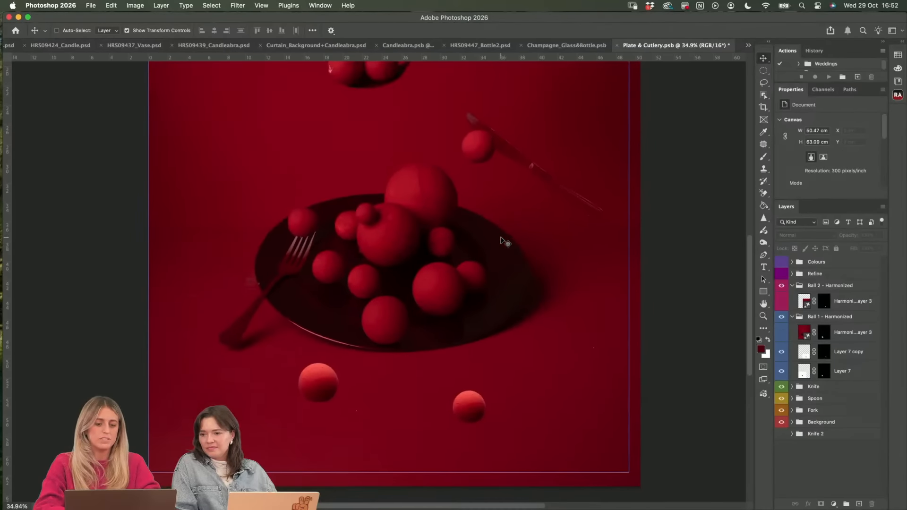
pyautogui.scroll(-3, 506, 263)
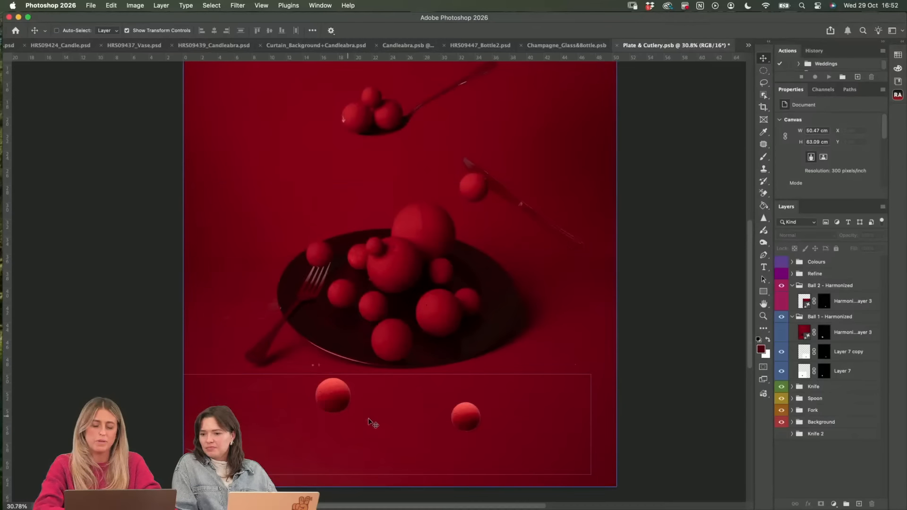
pyautogui.click(803, 315)
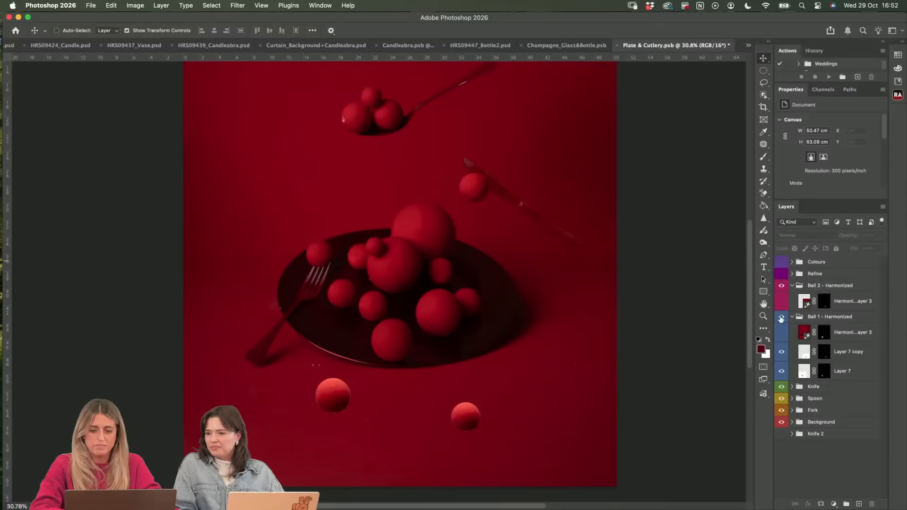
# - Harmonize Layer 7 in the Ball 1 - Harmonized group, compare the three generated variations, and keep variation 3
pyautogui.click(784, 373)
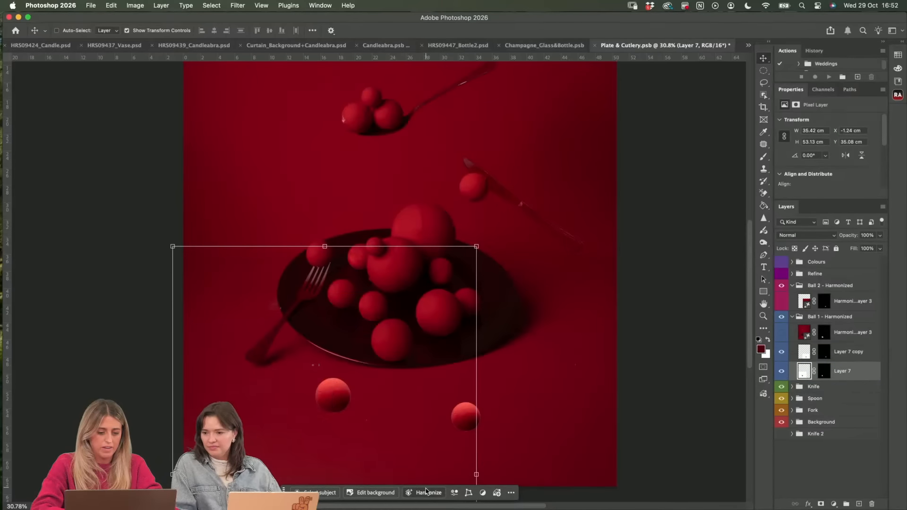
pyautogui.click(426, 491)
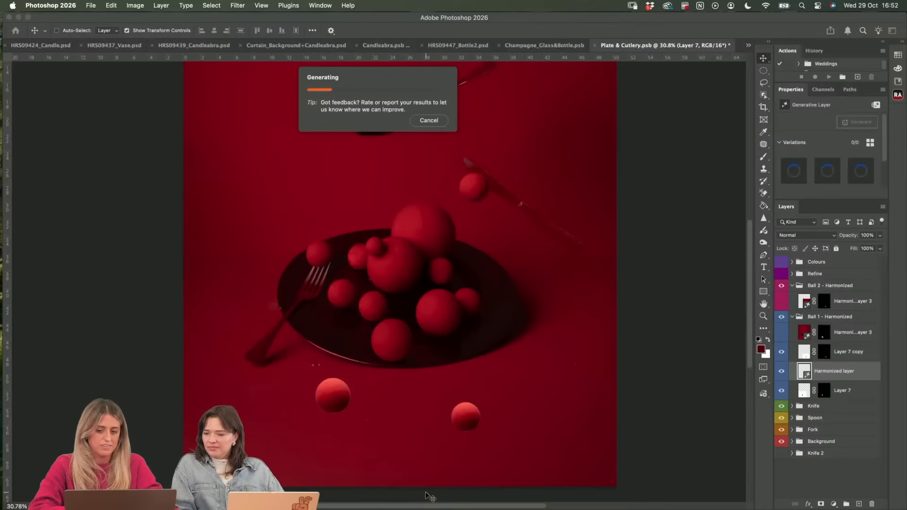
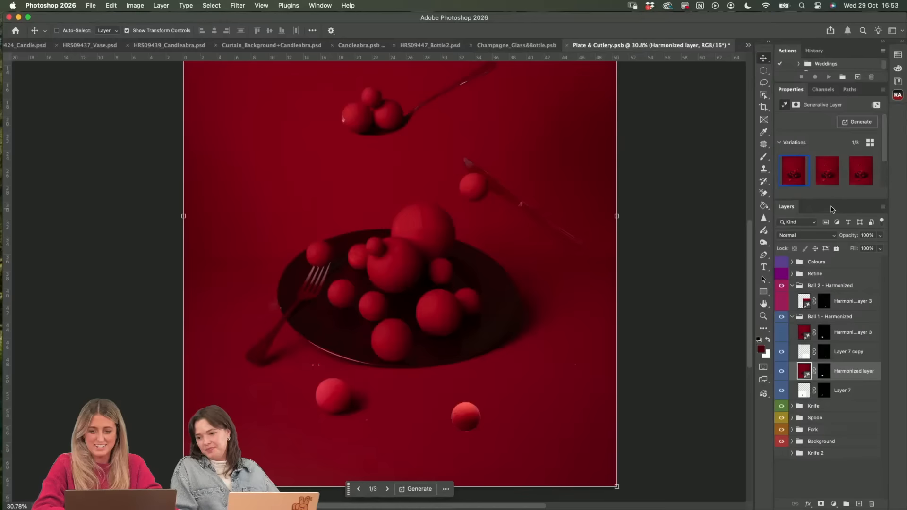
pyautogui.click(830, 172)
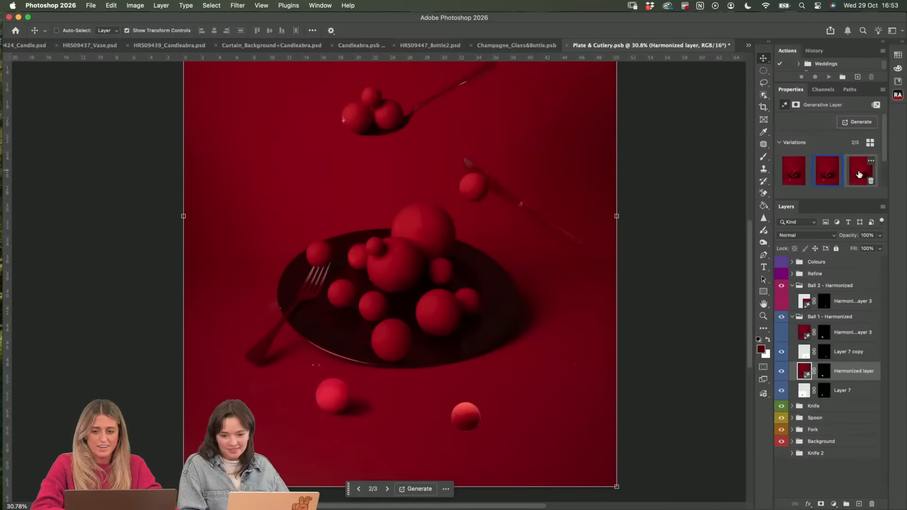
pyautogui.click(794, 171)
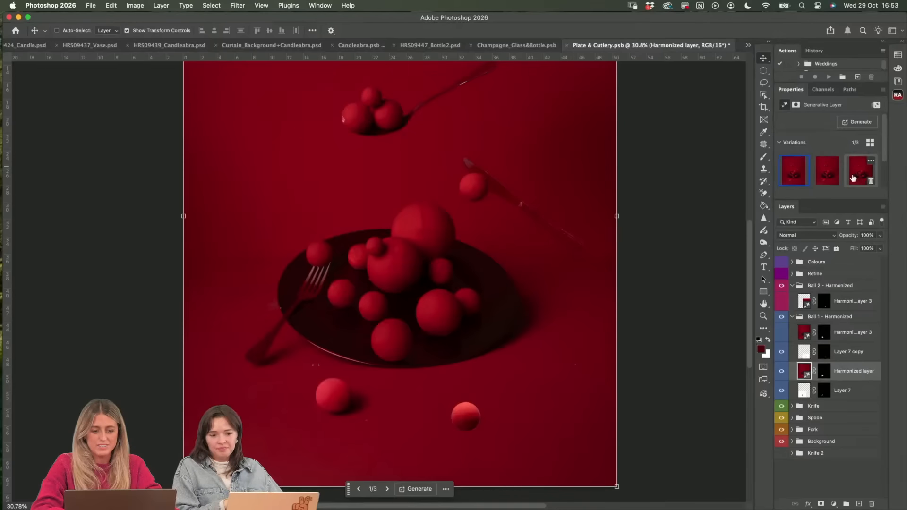
pyautogui.click(862, 175)
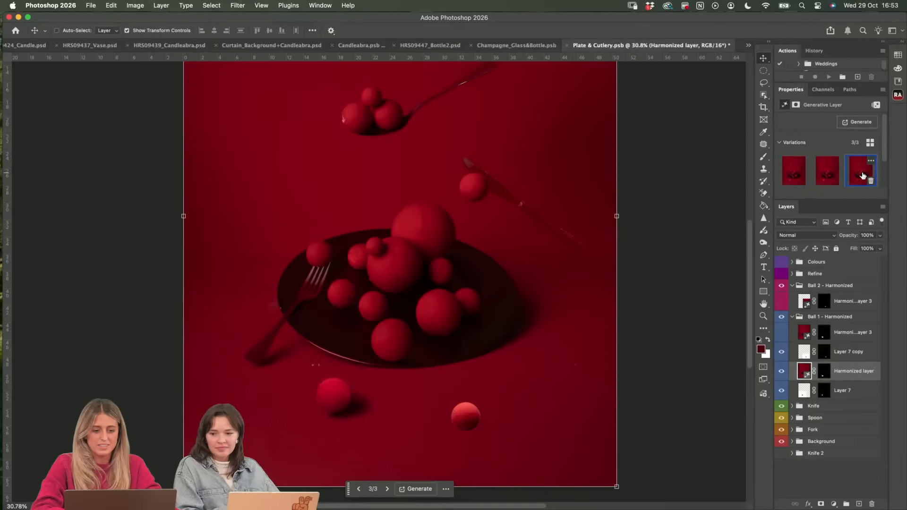
pyautogui.click(811, 404)
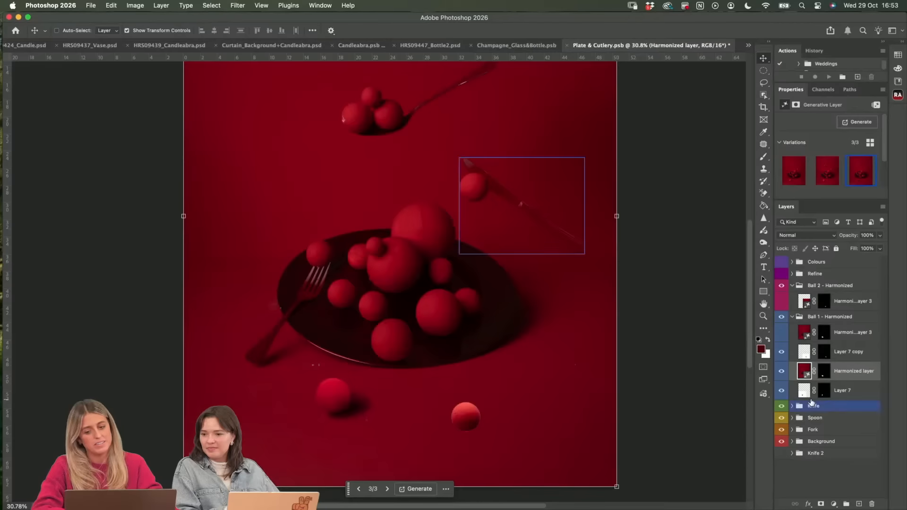
# - Select the new harmonized layer's mask and set up a Soft Round brush at 250 px with 0% hardness
pyautogui.click(825, 373)
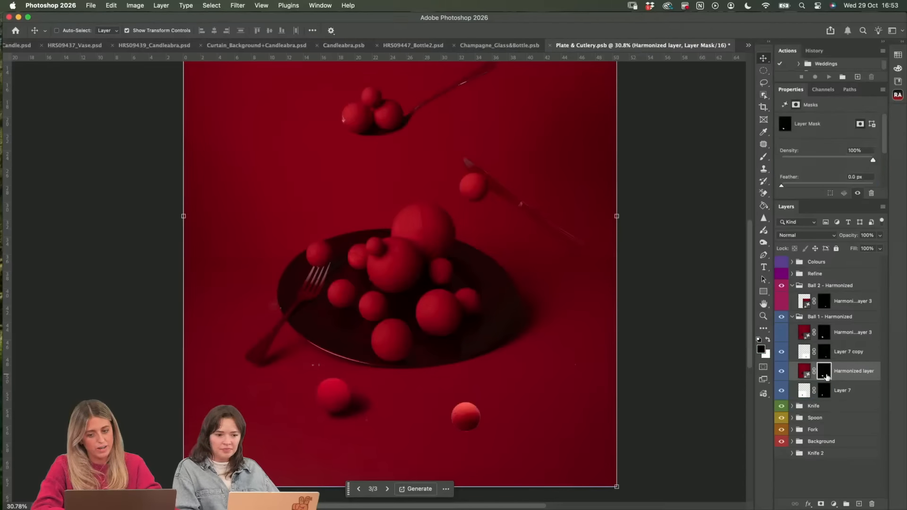
pyautogui.click(764, 318)
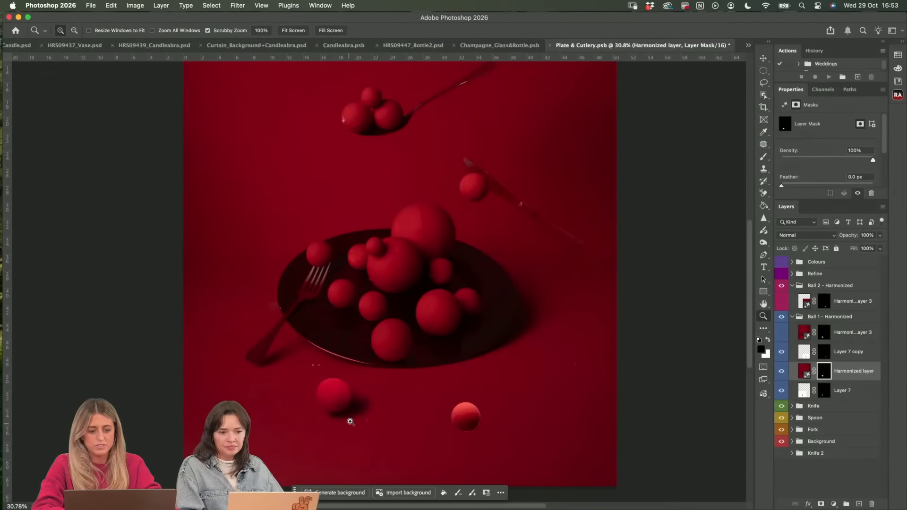
pyautogui.moveTo(350, 421); pyautogui.dragTo(349, 421)
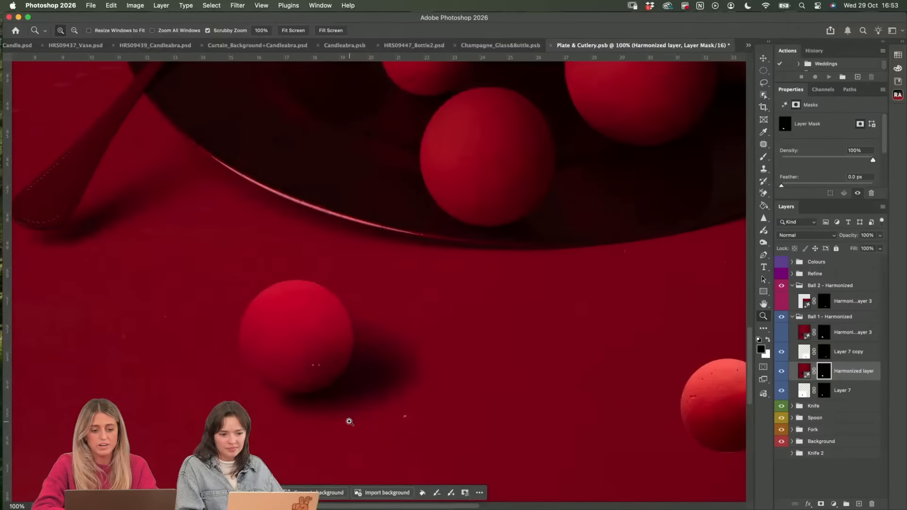
pyautogui.press('b')
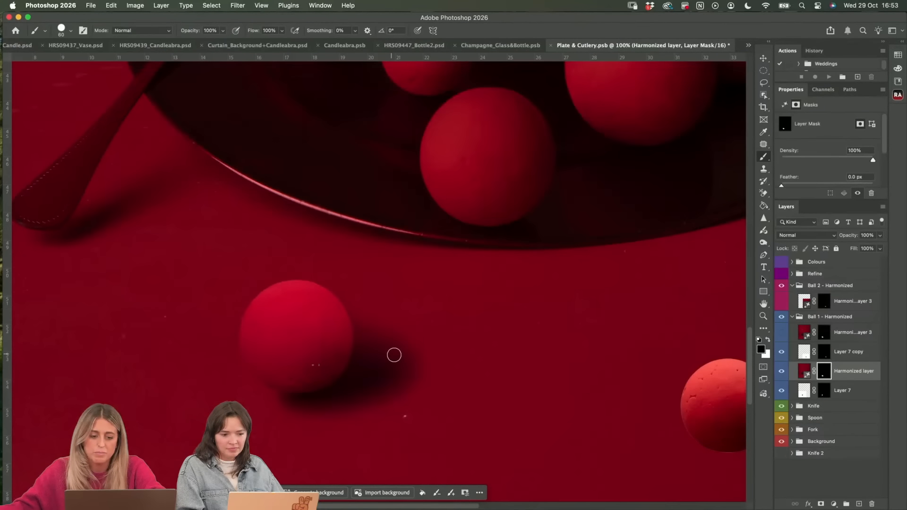
pyautogui.press(']')
pyautogui.press(']')
pyautogui.press(']')
pyautogui.press(']')
pyautogui.press(']')
pyautogui.press(']')
pyautogui.press(']')
pyautogui.press(']')
pyautogui.press(']')
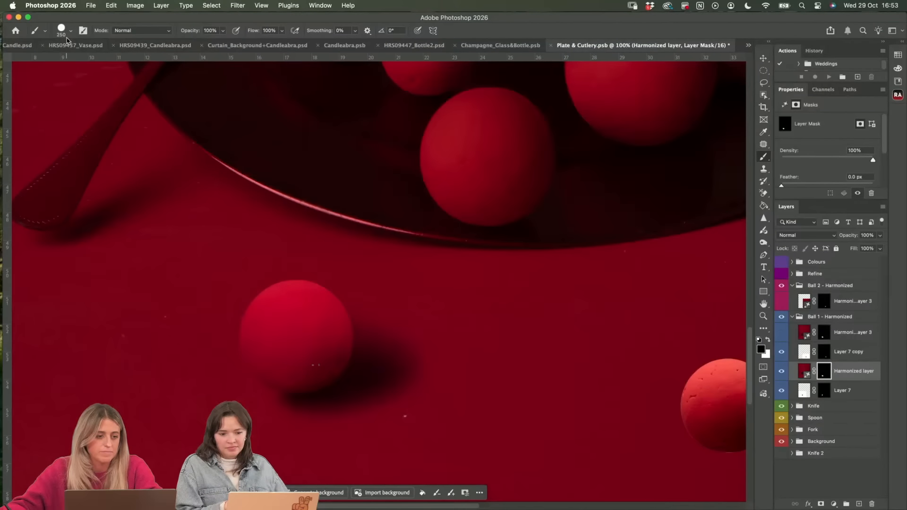
pyautogui.click(70, 32)
pyautogui.click(63, 144)
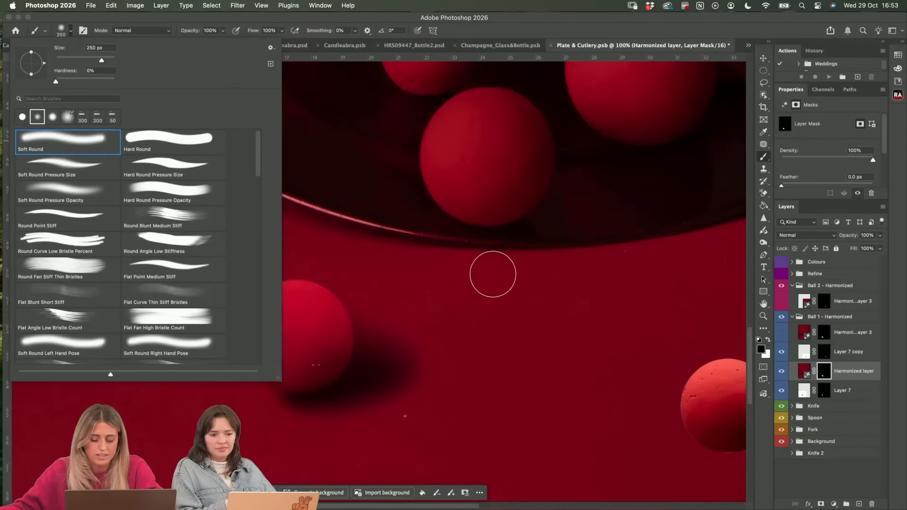
pyautogui.click(492, 274)
# - Paint black on the mask around the ball's cast shadow to soften it, enlarging the brush to 700 px and lowering its opacity
pyautogui.press(']')
pyautogui.moveTo(418, 340)
pyautogui.mouseDown()
pyautogui.moveTo(380, 414)
pyautogui.moveTo(288, 436)
pyautogui.mouseUp()
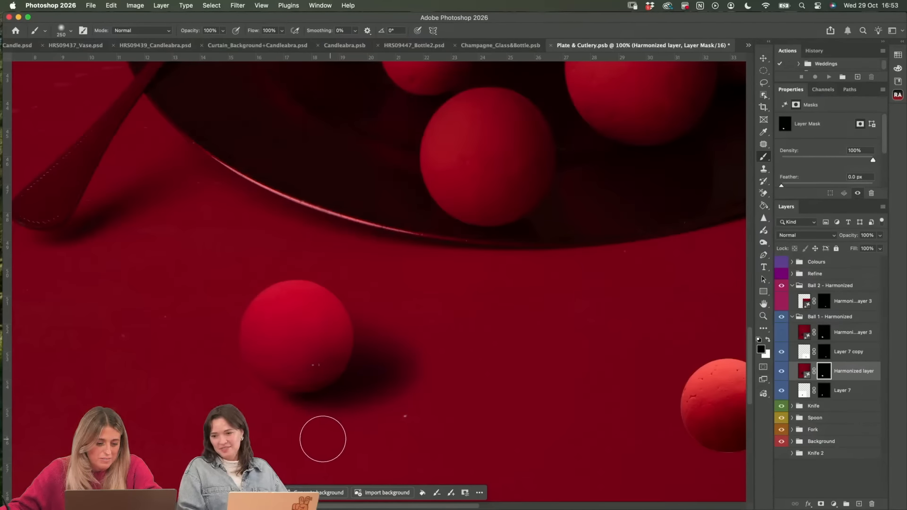
pyautogui.press(']')
pyautogui.press(']')
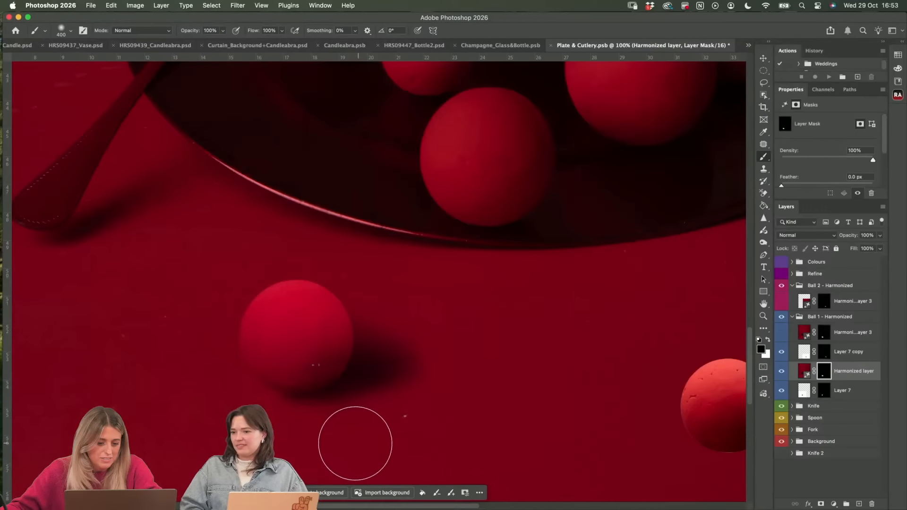
pyautogui.press(']')
pyautogui.press(']')
pyautogui.press(']')
pyautogui.moveTo(450, 387); pyautogui.dragTo(446, 350)
pyautogui.click(224, 31)
pyautogui.moveTo(224, 30); pyautogui.dragTo(208, 32)
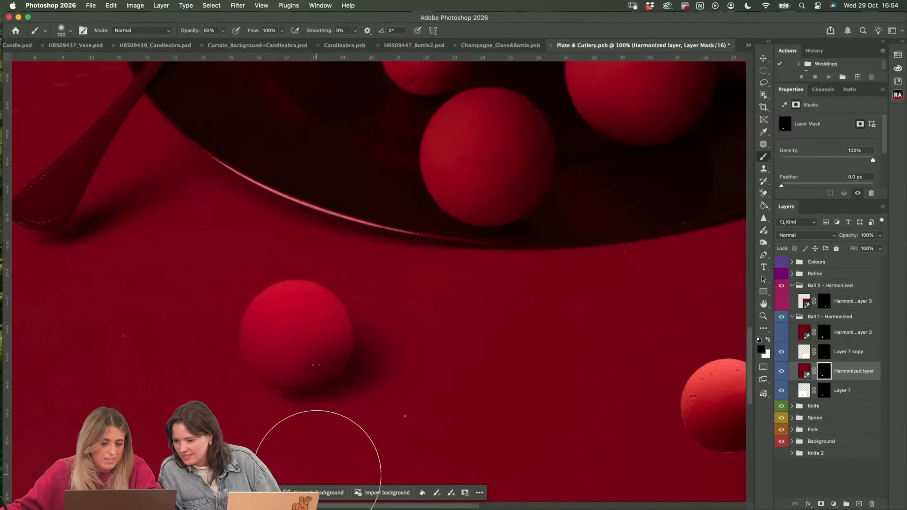
# - View the softened shadow in the whole composition and compare variations 2 and 3 of the new harmonized layer, keeping variation 3
pyautogui.click(763, 315)
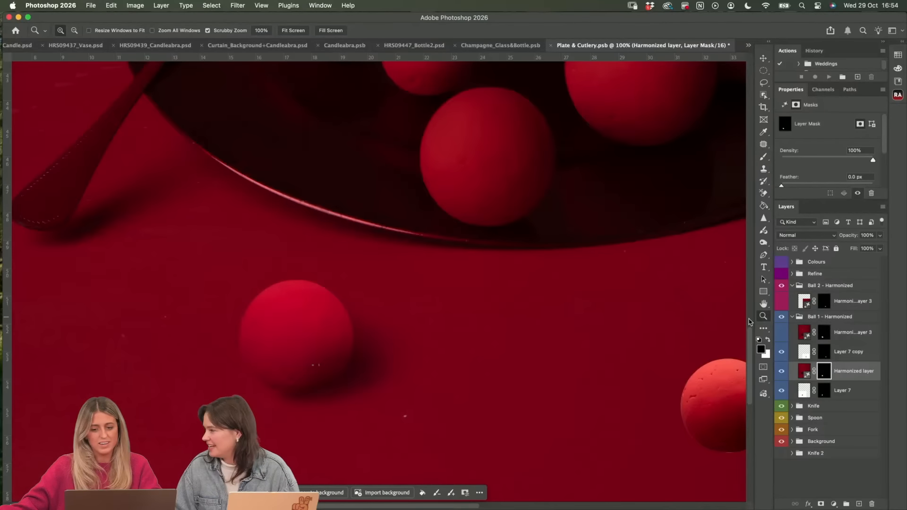
pyautogui.keyDown('alt'); pyautogui.click(400, 339); pyautogui.keyUp('alt')
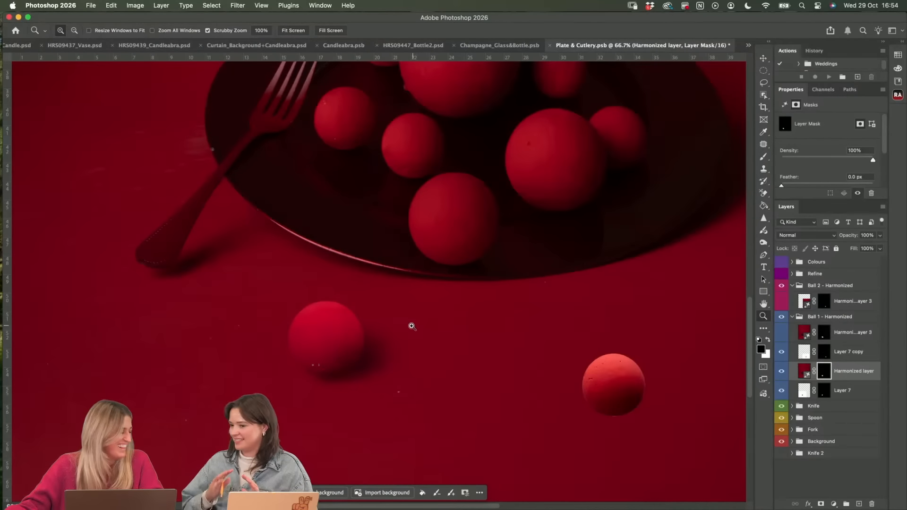
pyautogui.keyDown('alt'); pyautogui.click(410, 325); pyautogui.keyUp('alt')
pyautogui.keyDown('alt'); pyautogui.click(416, 324); pyautogui.keyUp('alt')
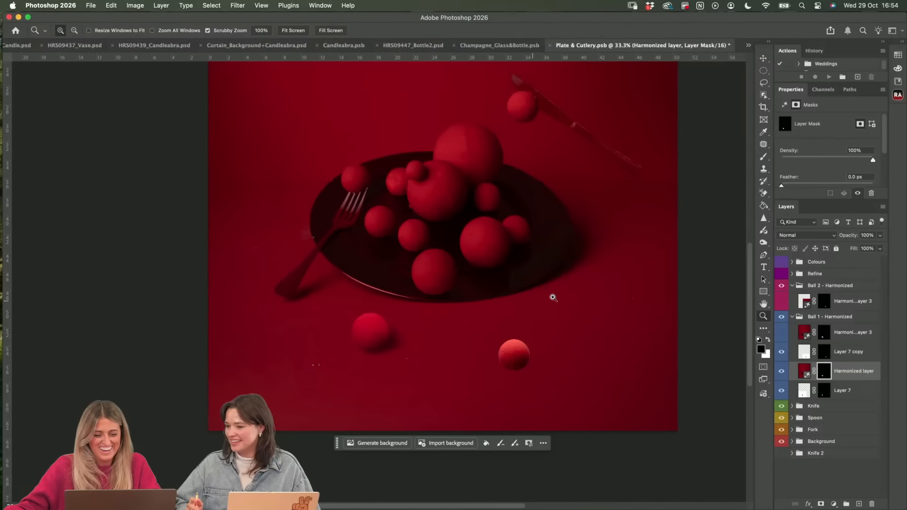
pyautogui.moveTo(502, 227); pyautogui.dragTo(492, 294)
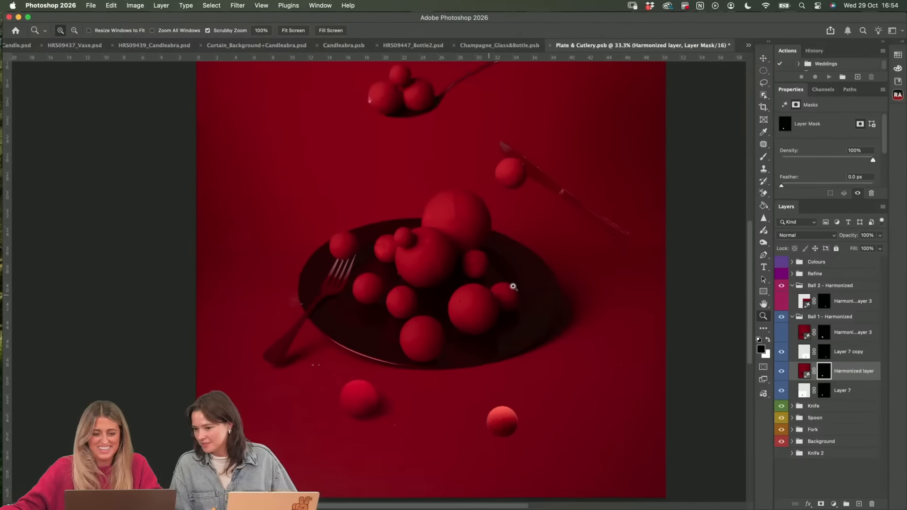
pyautogui.click(804, 371)
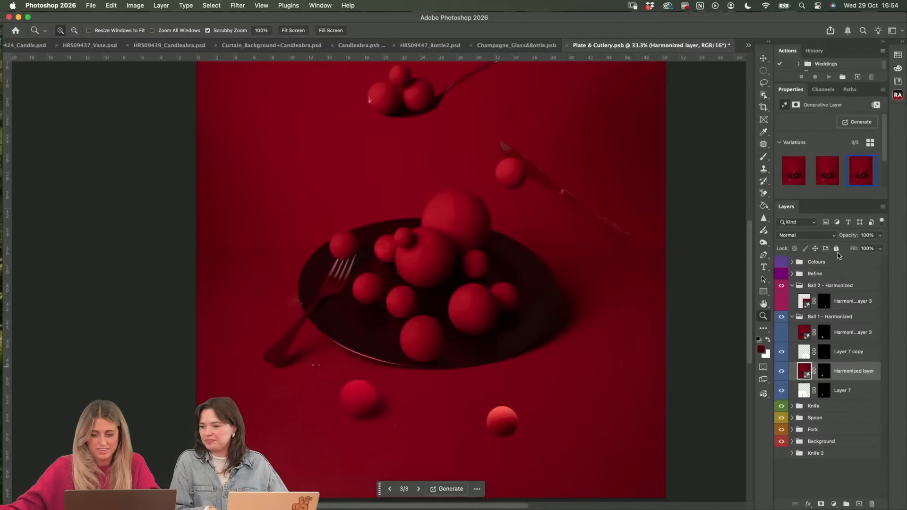
pyautogui.click(825, 179)
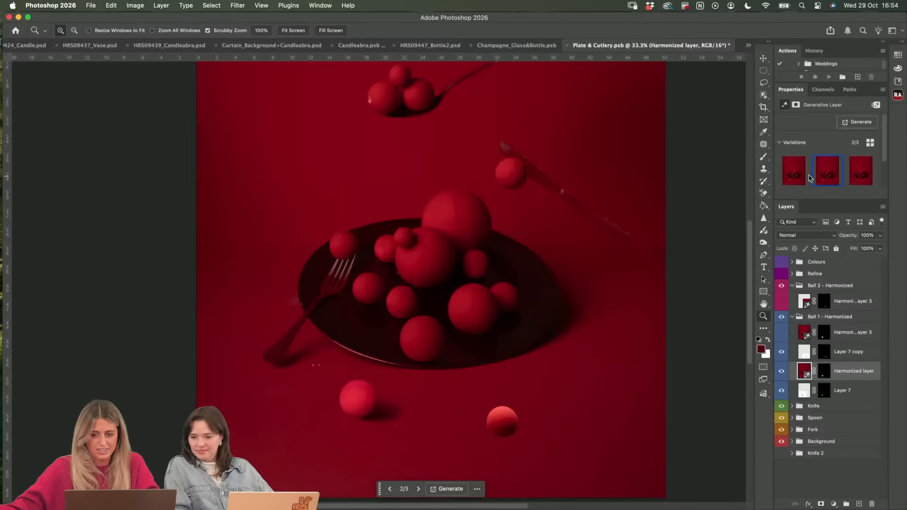
pyautogui.click(855, 175)
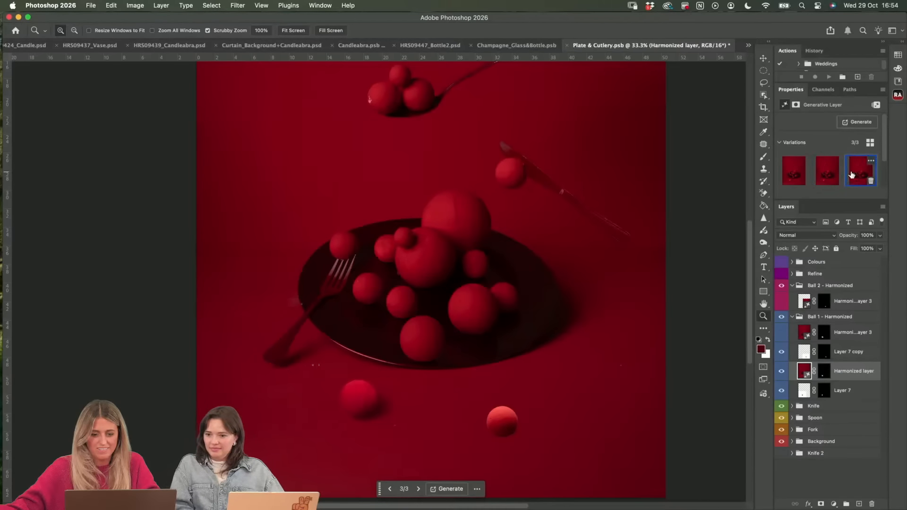
pyautogui.click(830, 172)
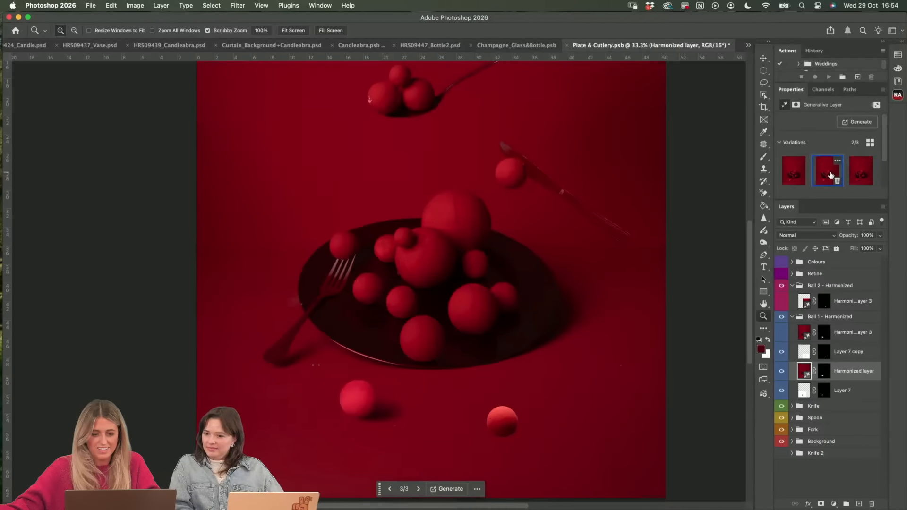
pyautogui.click(854, 180)
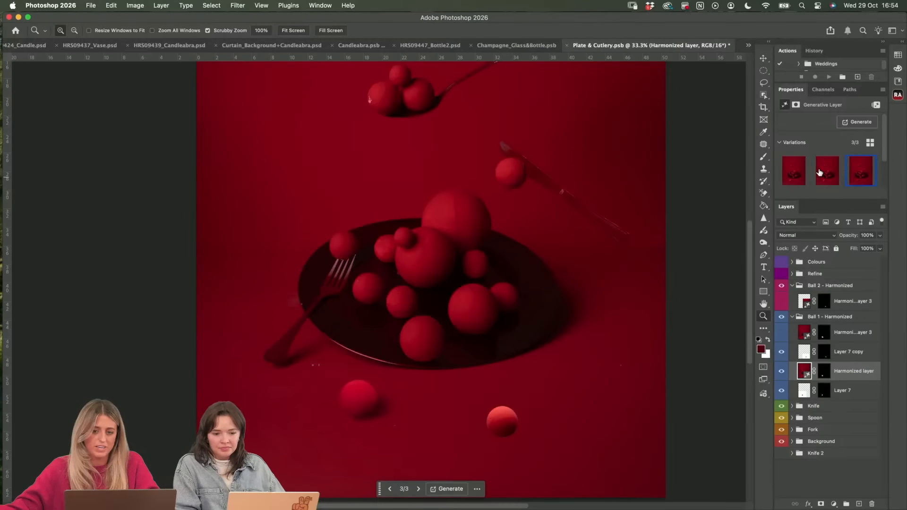
pyautogui.moveTo(826, 176)
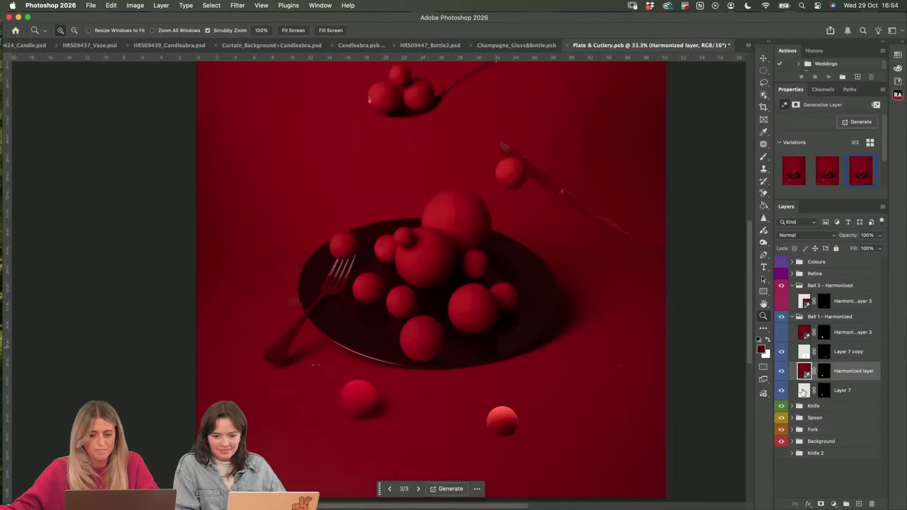
# - Hide the new harmonized layer, then show and select Harmonized layer 3 in the Ball 1 - Harmonized group
pyautogui.click(782, 371)
pyautogui.click(782, 333)
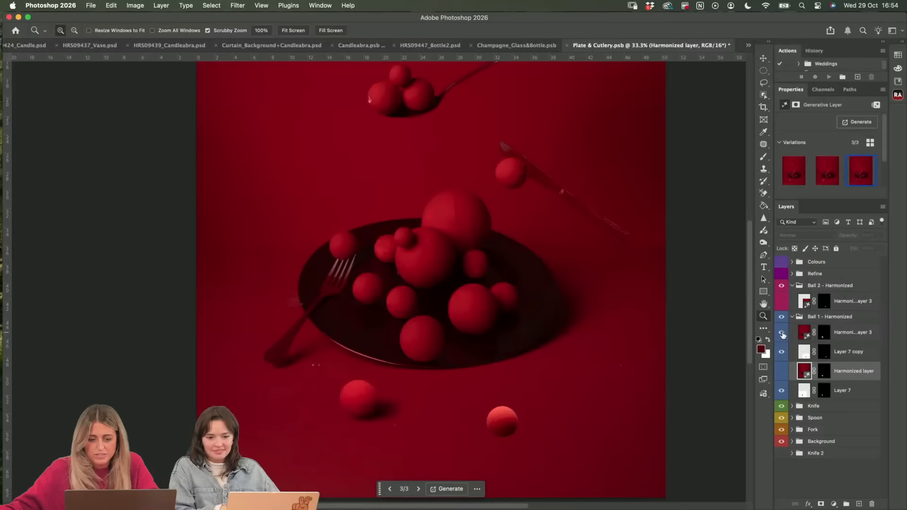
pyautogui.click(845, 334)
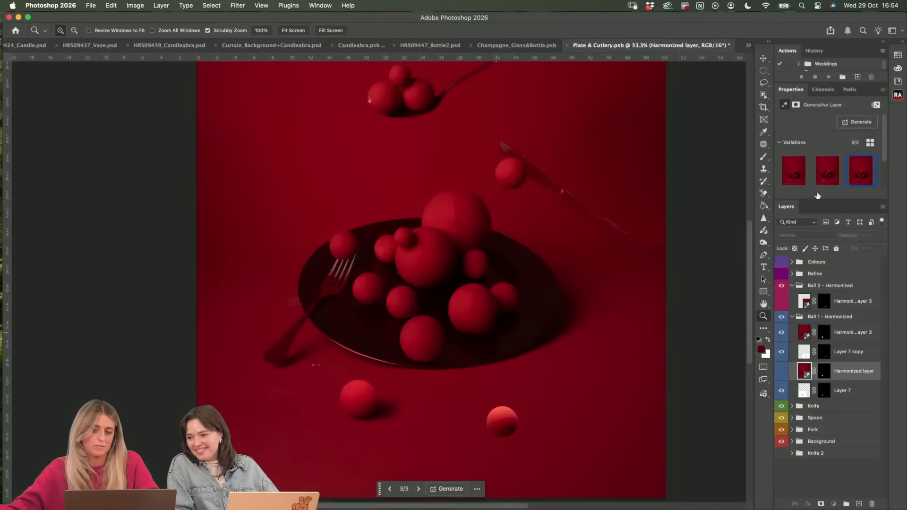
# - Compare the three variations of Harmonized layer 3 on the ball and its shadow, ending on variation 1
pyautogui.click(824, 174)
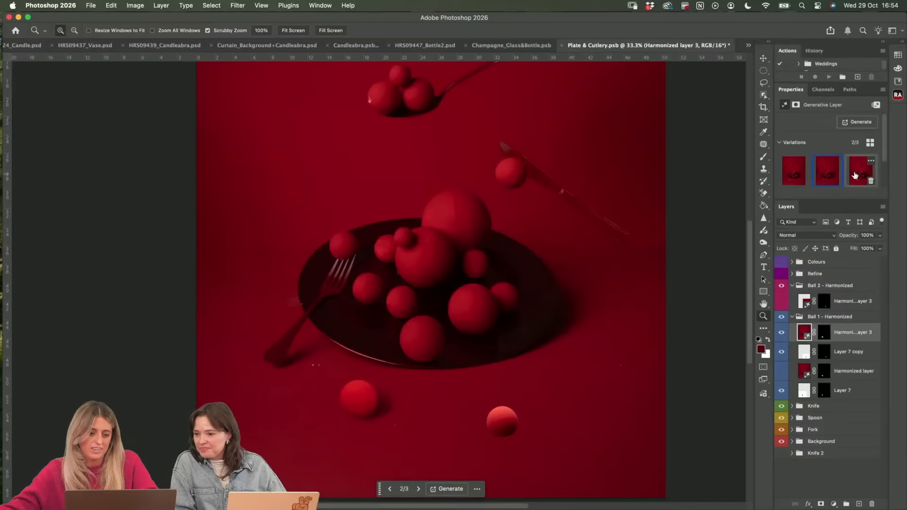
pyautogui.click(857, 176)
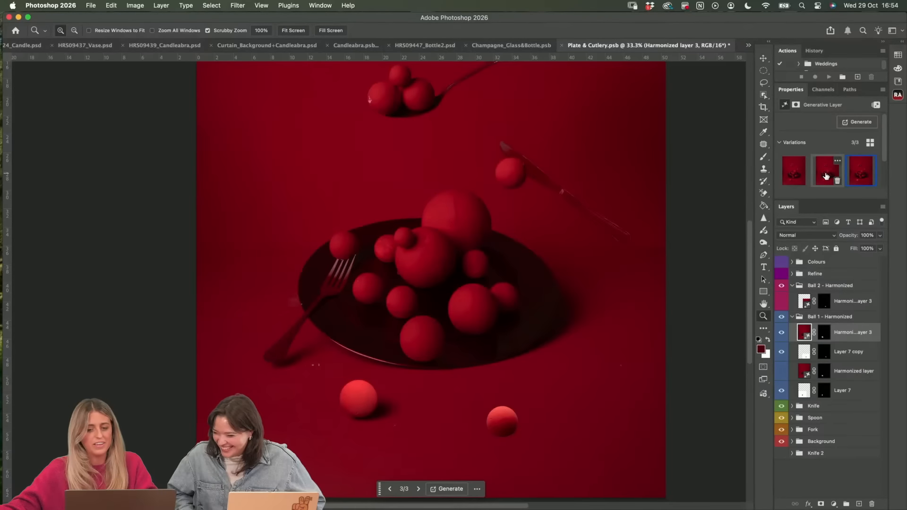
pyautogui.click(825, 170)
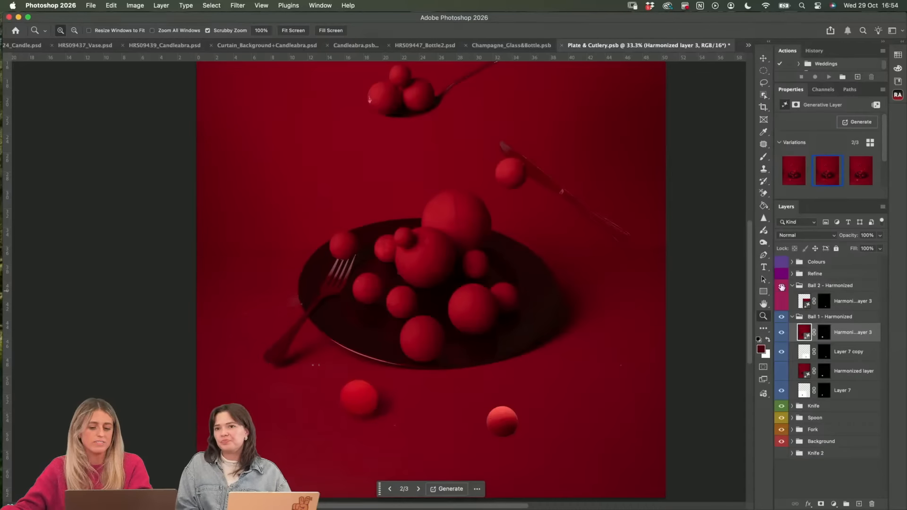
pyautogui.click(797, 173)
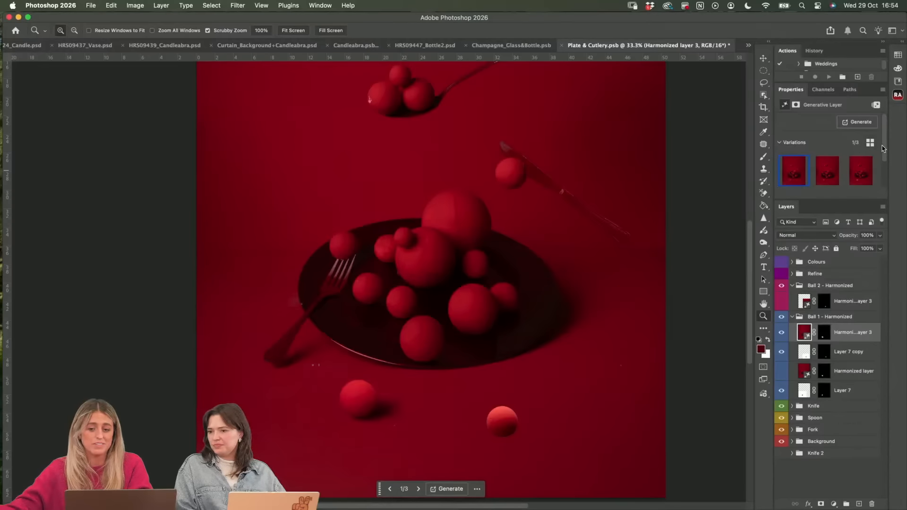
pyautogui.moveTo(883, 147)
pyautogui.mouseDown()
pyautogui.moveTo(886, 166)
pyautogui.moveTo(887, 142)
pyautogui.mouseUp()
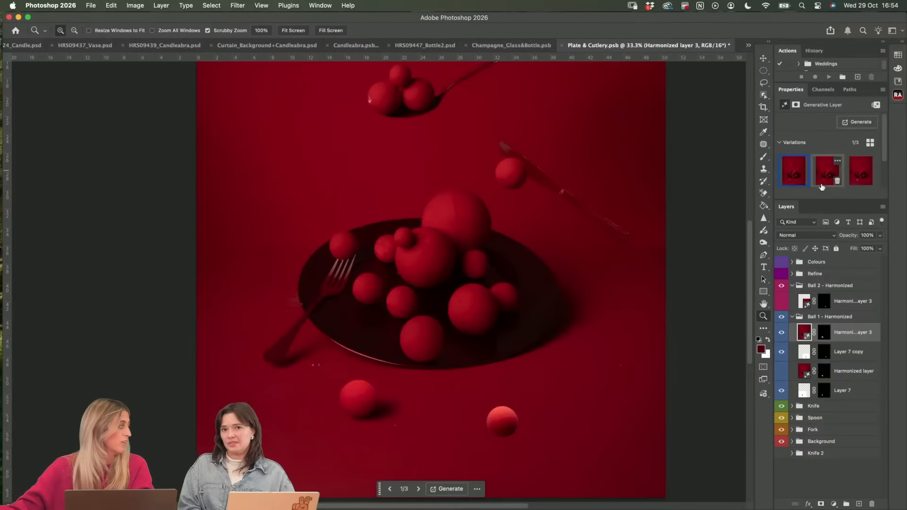
# - Collapse the Ball 1 - Harmonized group and show the harmonized layer in the Ball 2 - Harmonized group
pyautogui.click(792, 316)
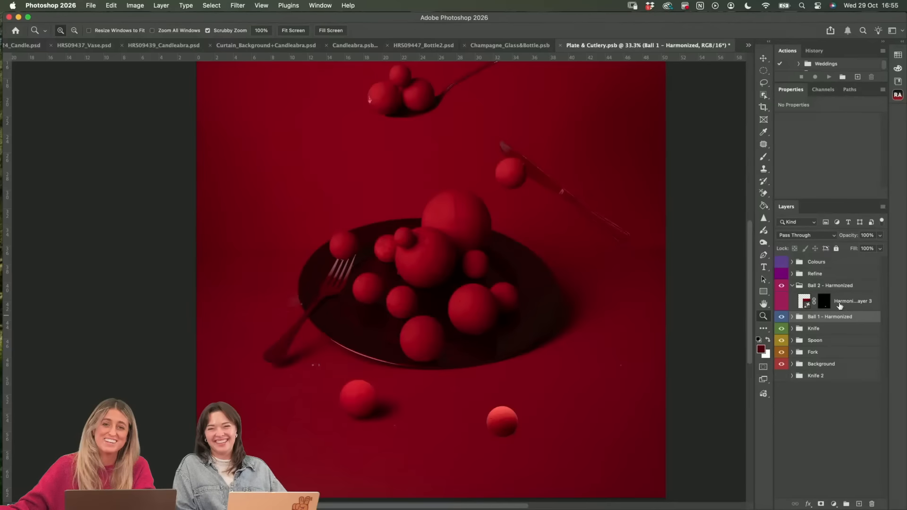
pyautogui.click(781, 302)
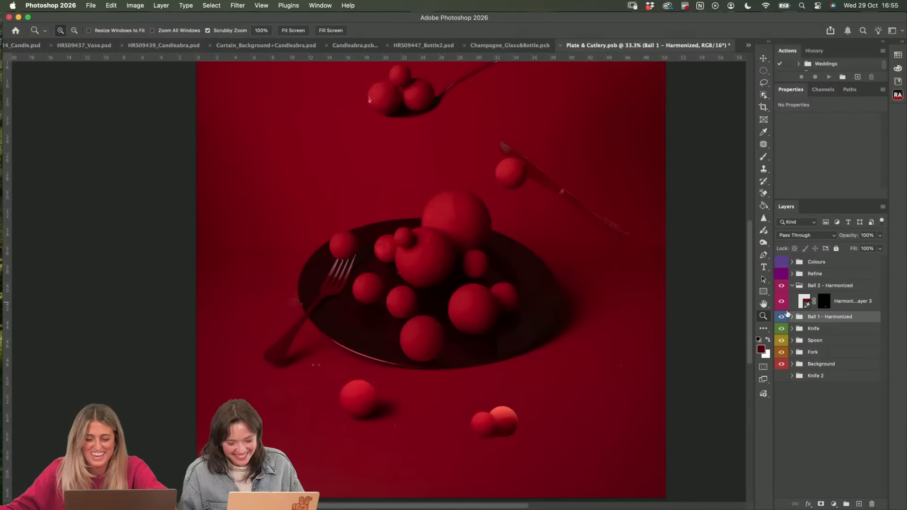
# - Hide Layer 7 copy in the Ball 1 - Harmonized group and check the Ball 2 - Harmonized layer within the whole composition
pyautogui.click(792, 316)
pyautogui.click(781, 352)
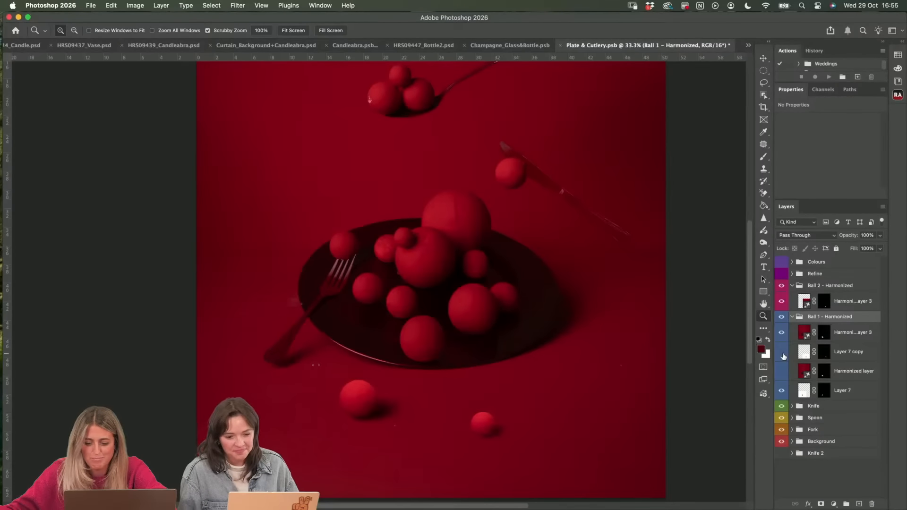
pyautogui.click(792, 317)
pyautogui.click(781, 302)
pyautogui.click(781, 301)
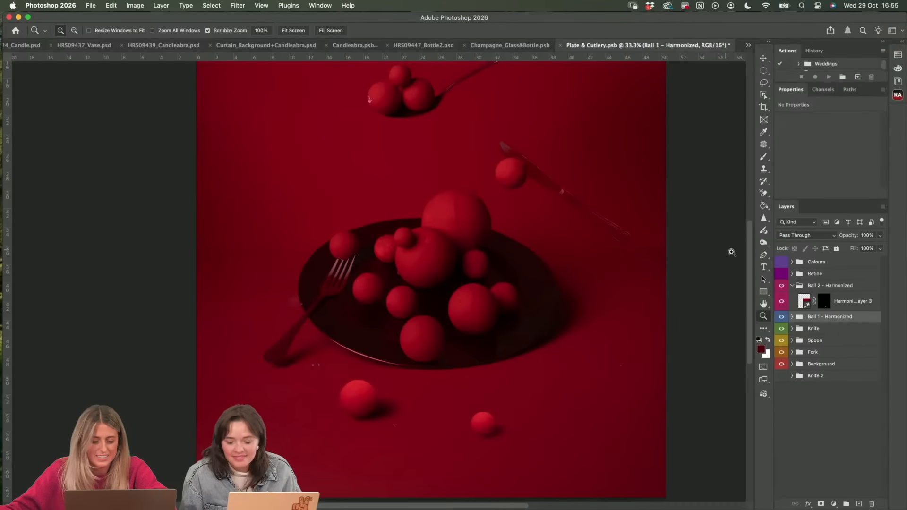
pyautogui.rightClick(438, 354)
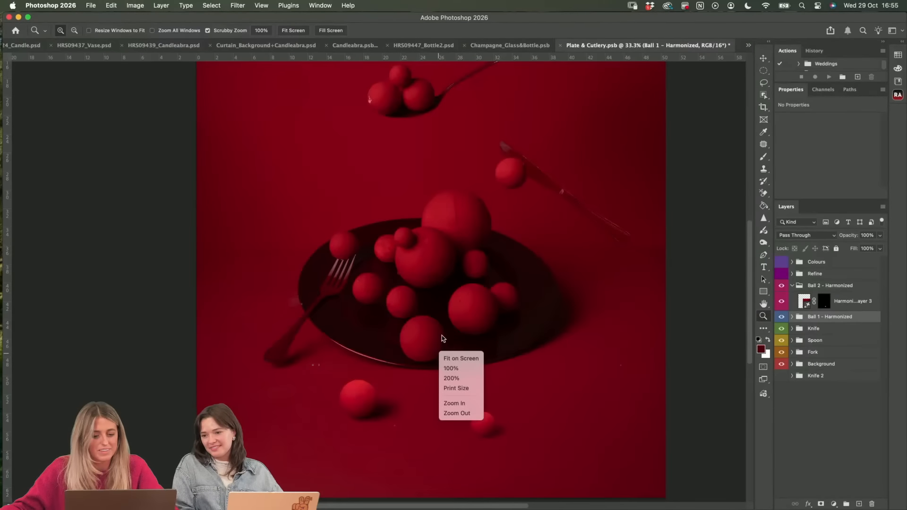
pyautogui.click(446, 332)
pyautogui.keyDown('alt'); pyautogui.click(447, 314); pyautogui.keyUp('alt')
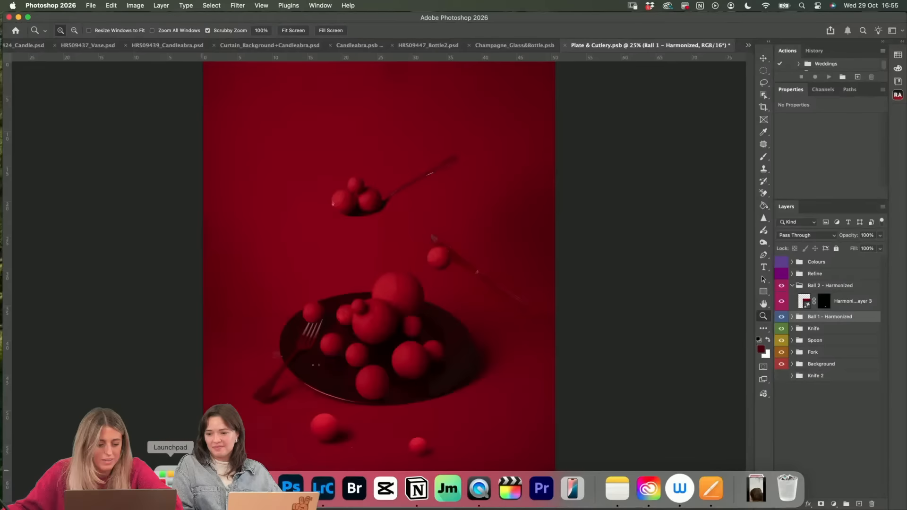
# - Switch to the Firefly board in Chrome and examine the three finished red compositions below their original photographs
pyautogui.click(208, 489)
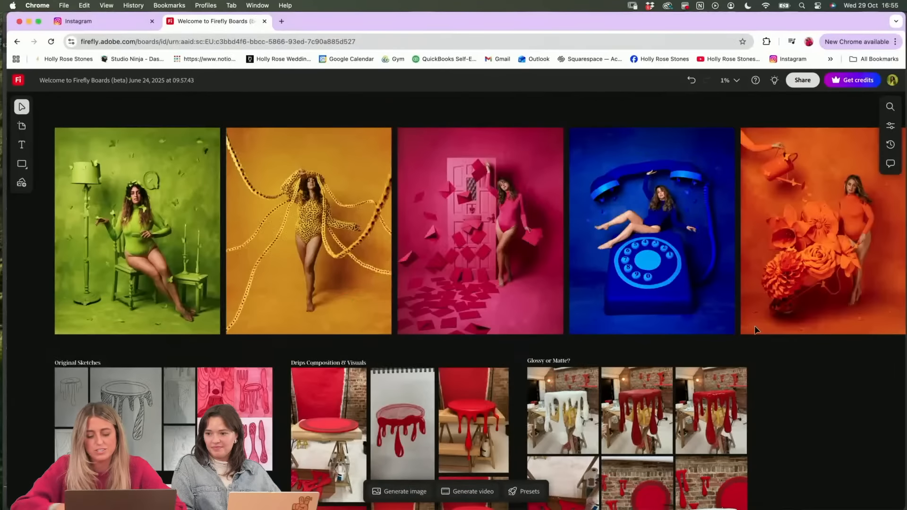
pyautogui.scroll(-15, 782, 390)
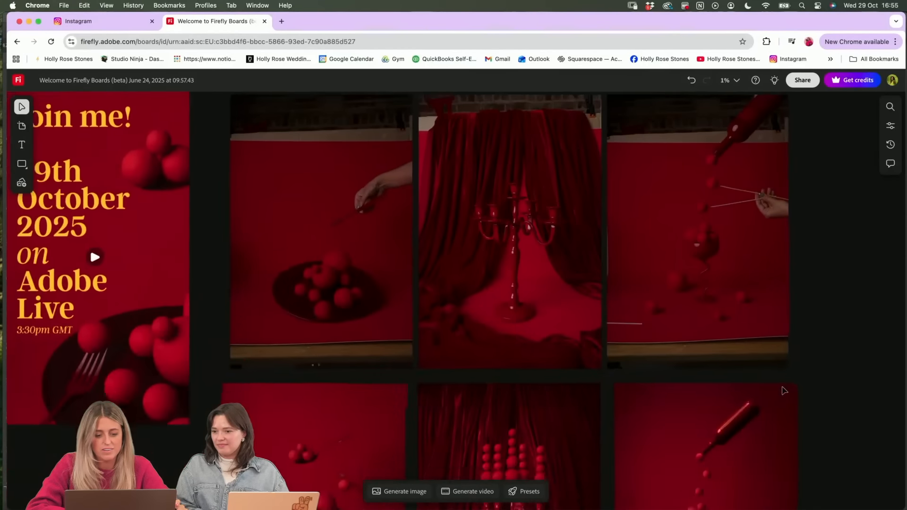
pyautogui.scroll(-4, 782, 390)
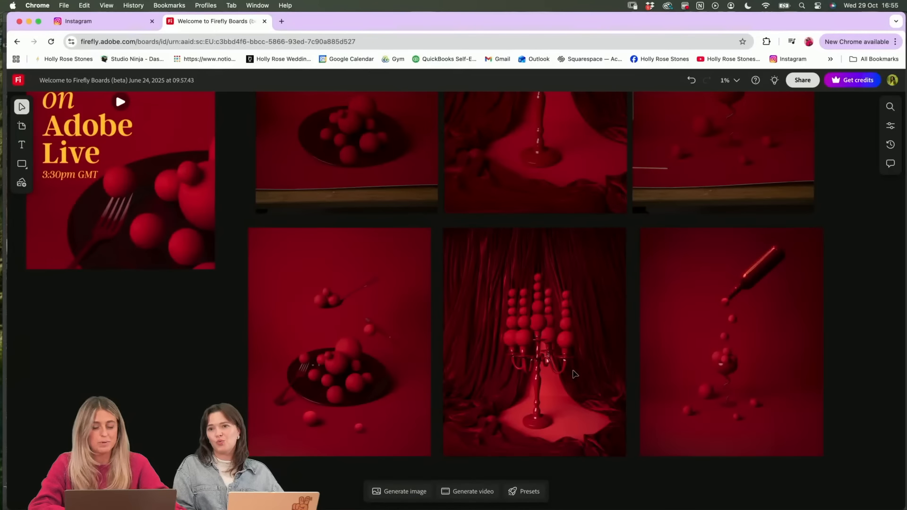
pyautogui.scroll(2, 575, 374)
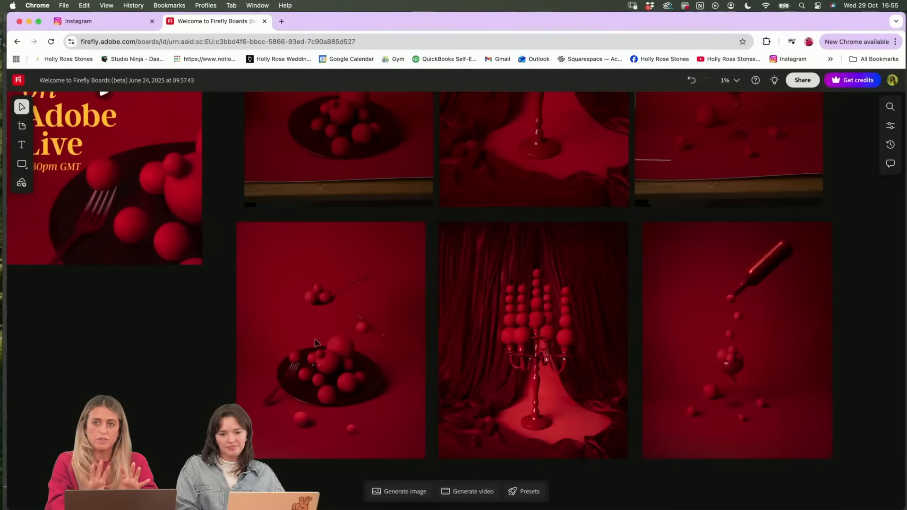
pyautogui.scroll(3, 391, 362)
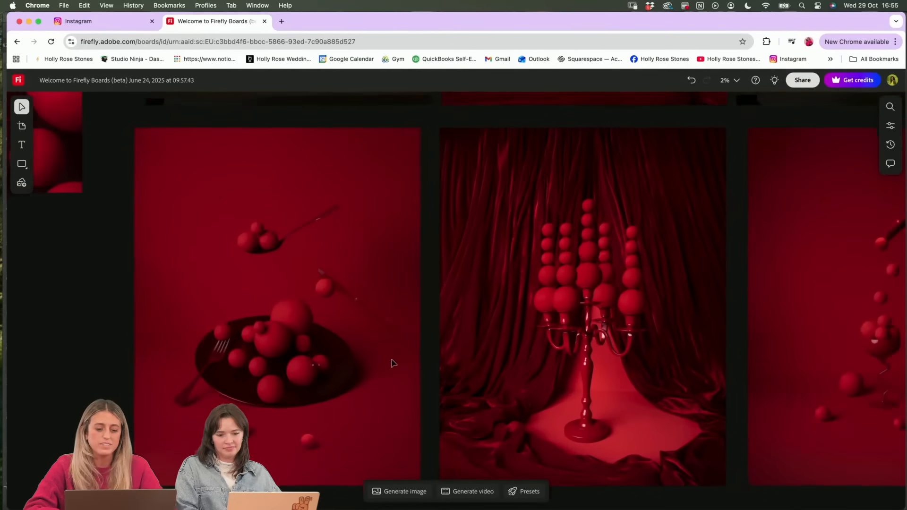
pyautogui.scroll(-3, 391, 363)
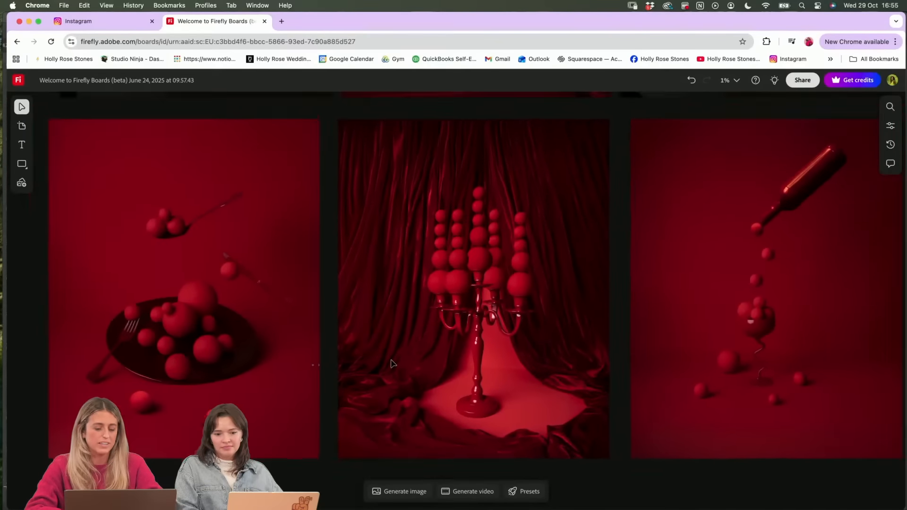
pyautogui.scroll(-1, 393, 364)
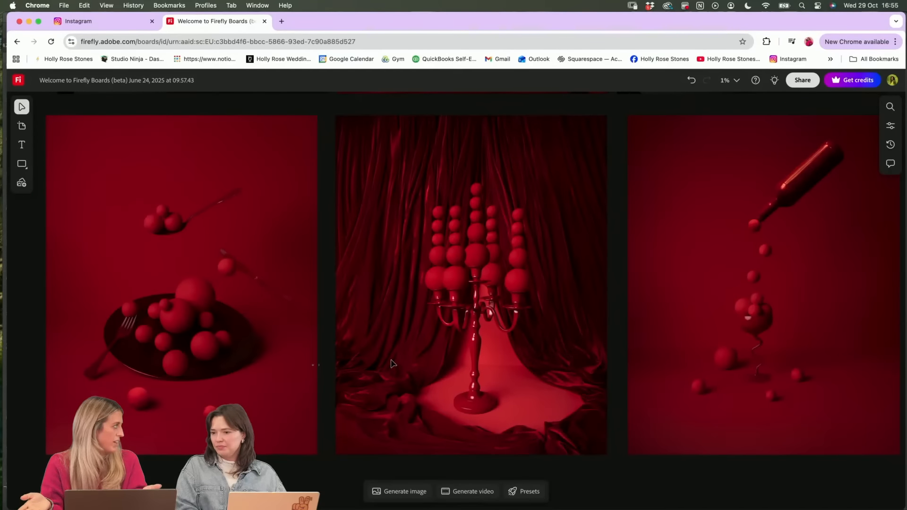
pyautogui.scroll(-2, 392, 363)
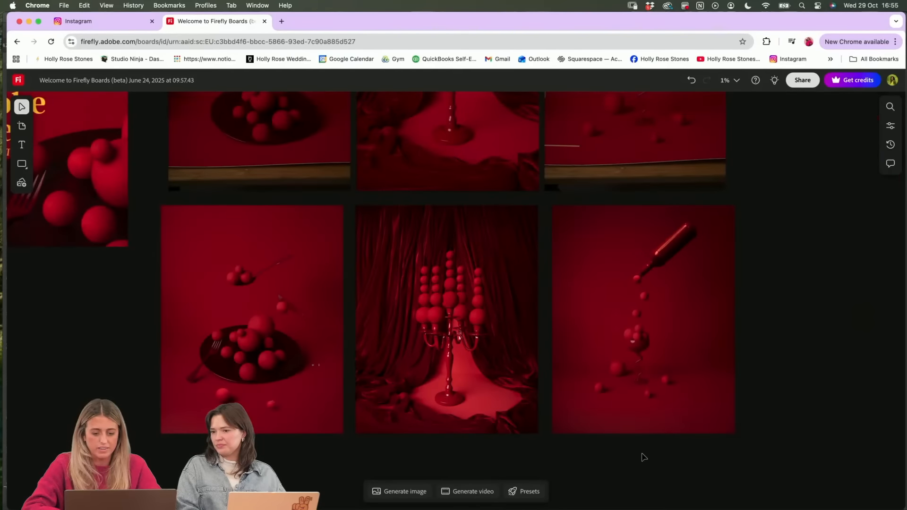
# - Create an artboard from the three finished images of the plate, the candelabra and the pouring bottle
pyautogui.moveTo(645, 455); pyautogui.dragTo(206, 257)
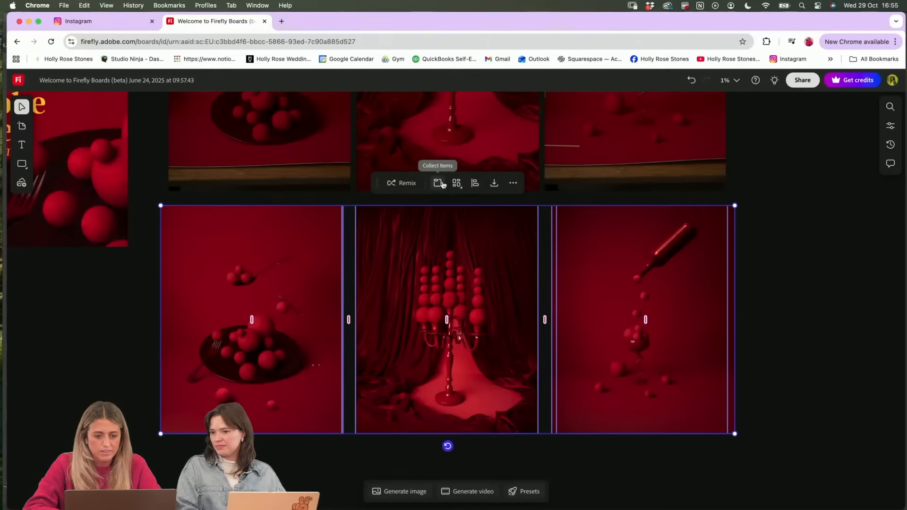
pyautogui.click(512, 184)
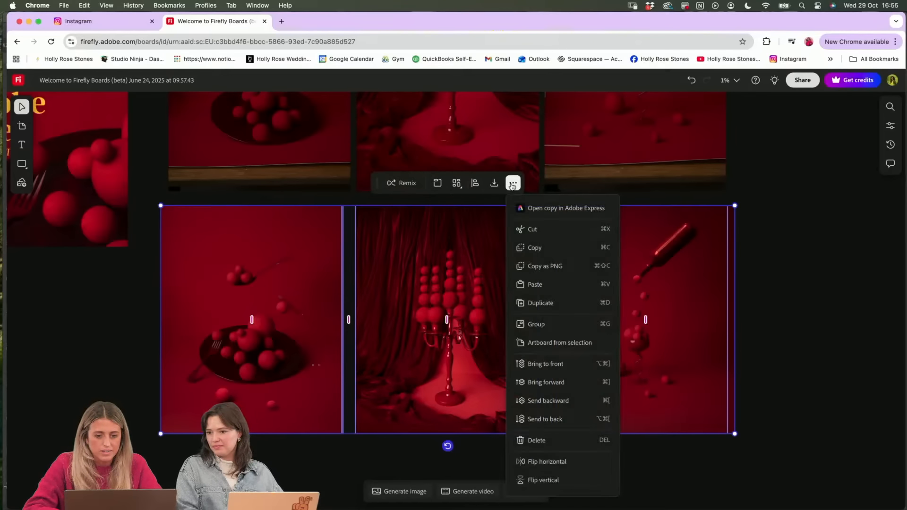
pyautogui.click(555, 342)
pyautogui.click(808, 298)
pyautogui.click(751, 237)
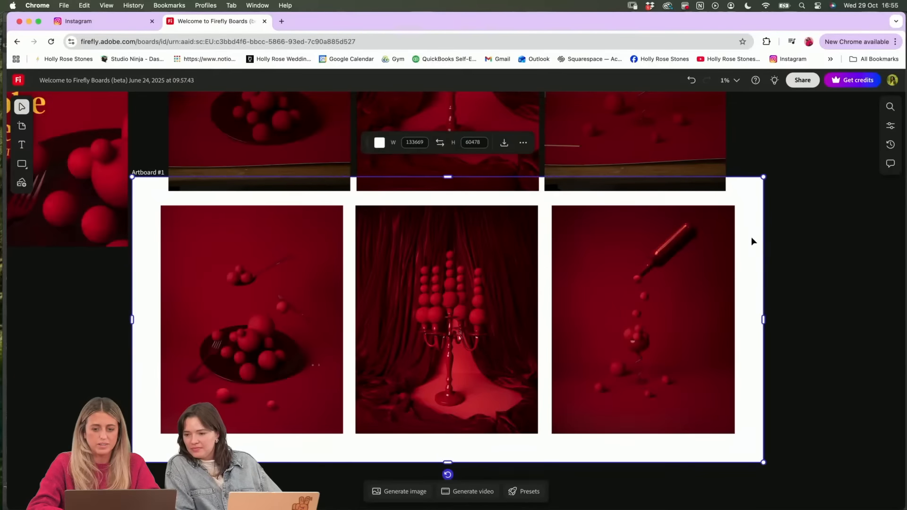
# - Move the new artboard down until it clears the row of original photographs above it
pyautogui.moveTo(751, 237); pyautogui.dragTo(750, 307)
pyautogui.scroll(-5, 749, 301)
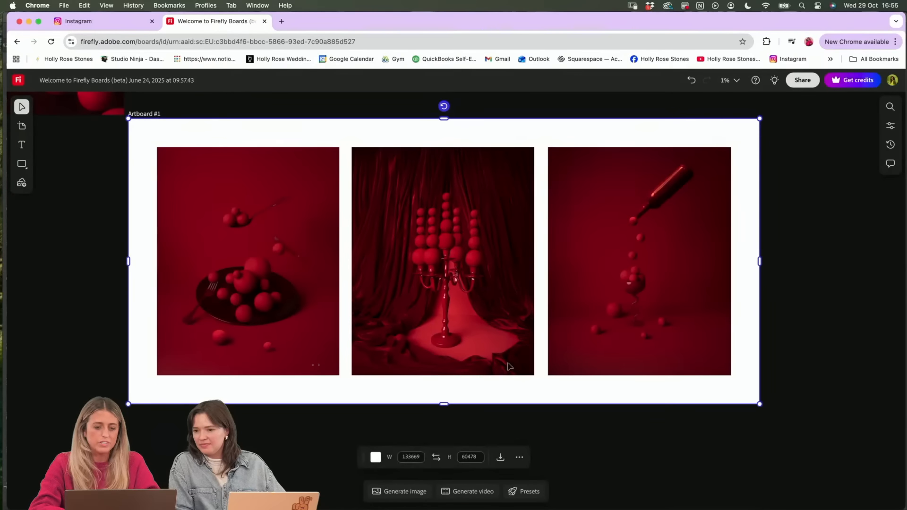
pyautogui.click(444, 403)
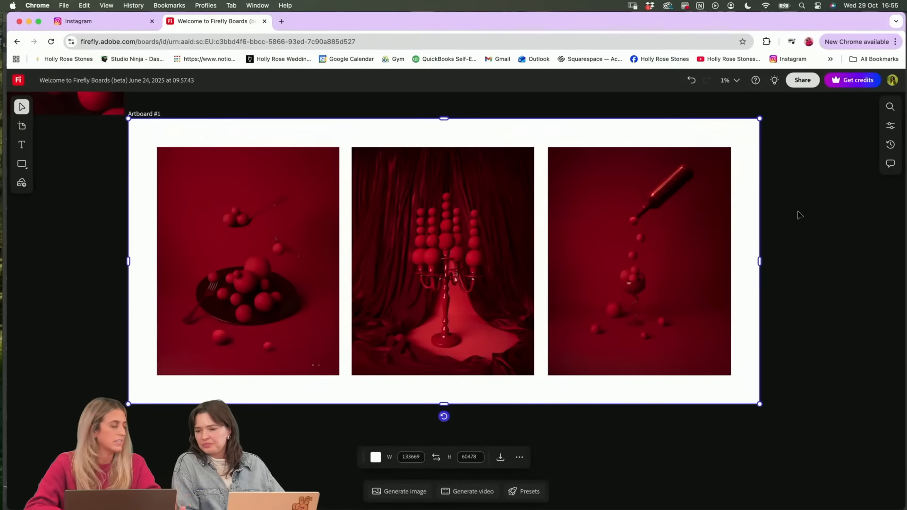
# - Undo the latest edits on the board and review Artboard #1 with its three red images
pyautogui.click(812, 210)
pyautogui.press('super+z')
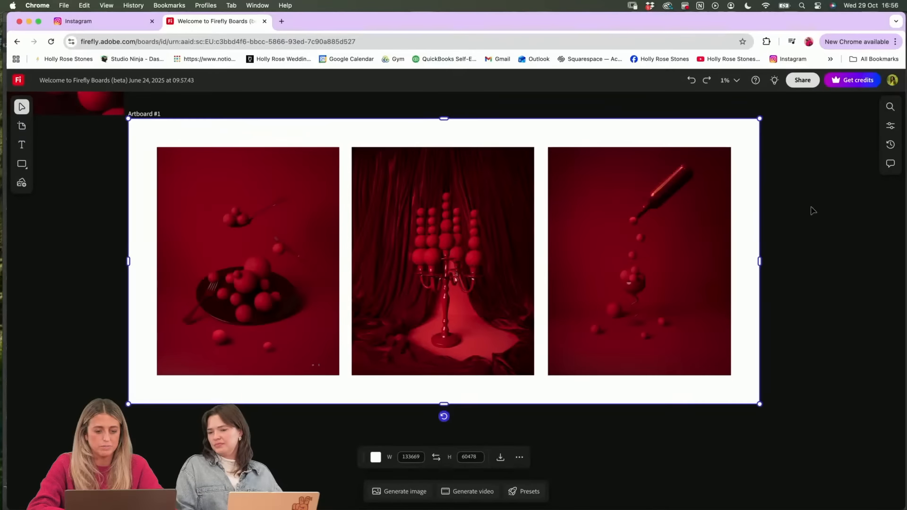
pyautogui.scroll(2, 785, 213)
pyautogui.press('super+z')
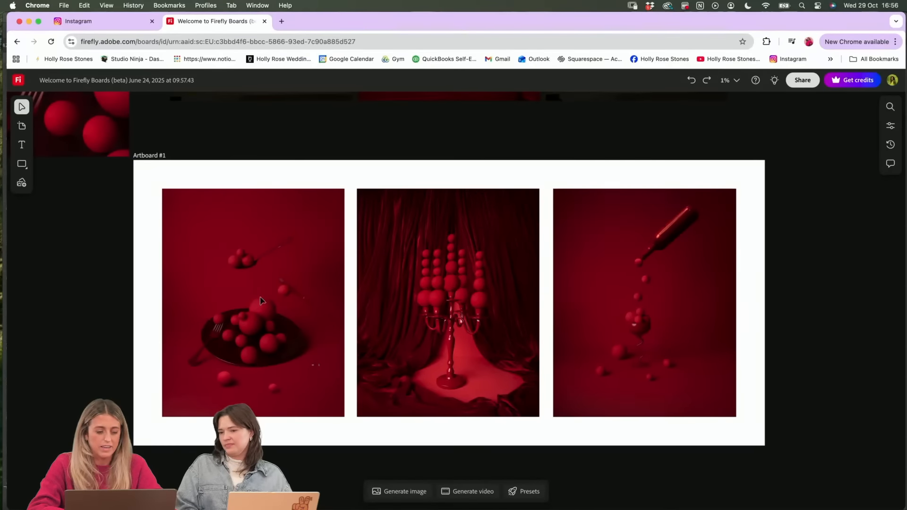
pyautogui.scroll(5, 262, 300)
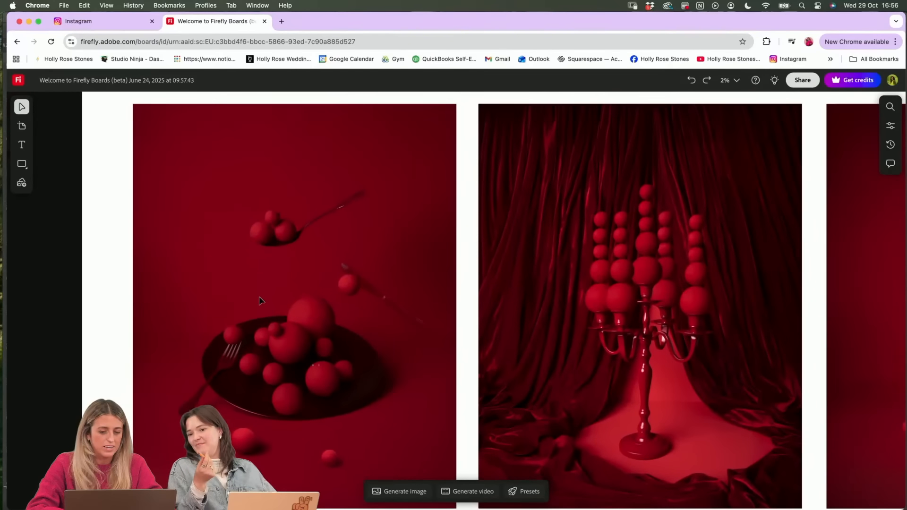
pyautogui.scroll(-5, 260, 300)
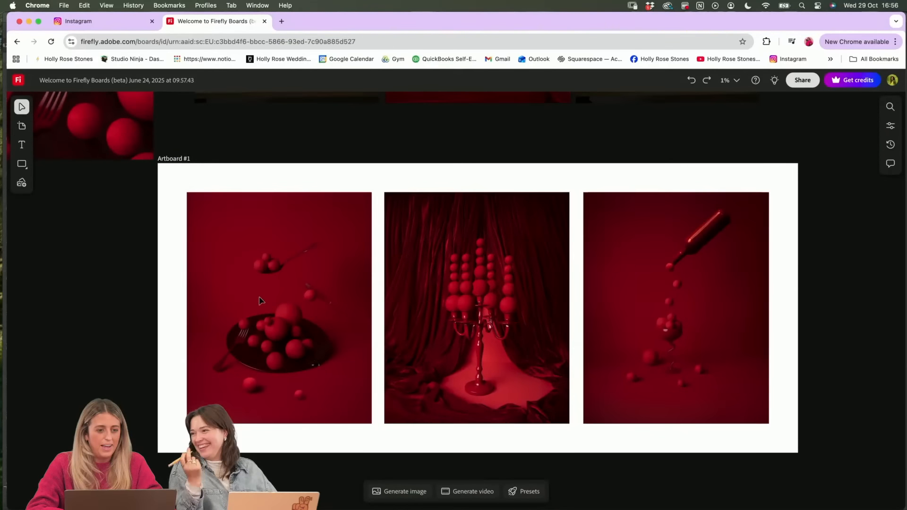
# - Rename the board as The Red Project and dismiss the rename notification
pyautogui.click(141, 81)
pyautogui.press('super+a')
pyautogui.write('The Re')
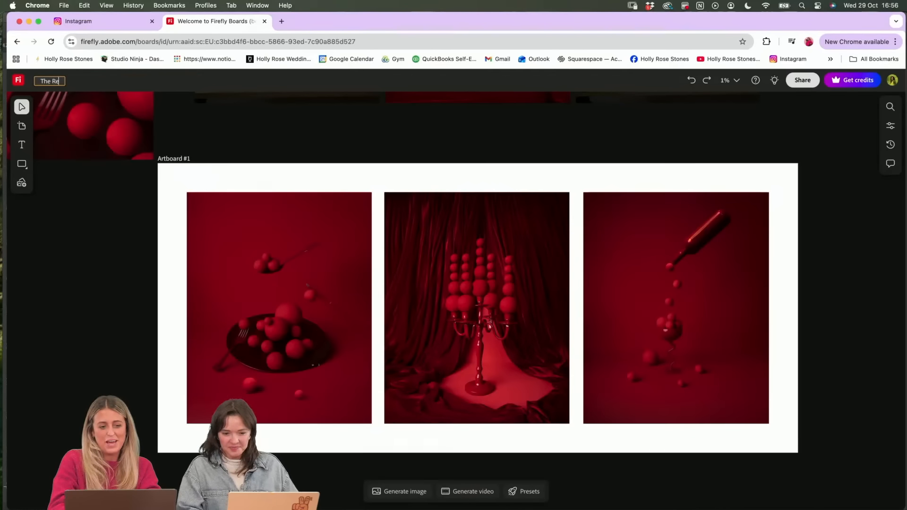
pyautogui.write('d Project')
pyautogui.press('Return')
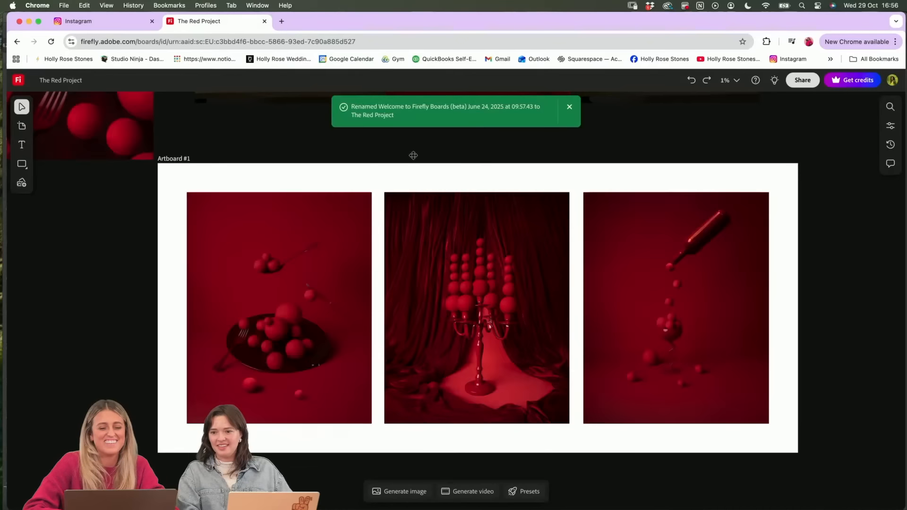
pyautogui.click(569, 107)
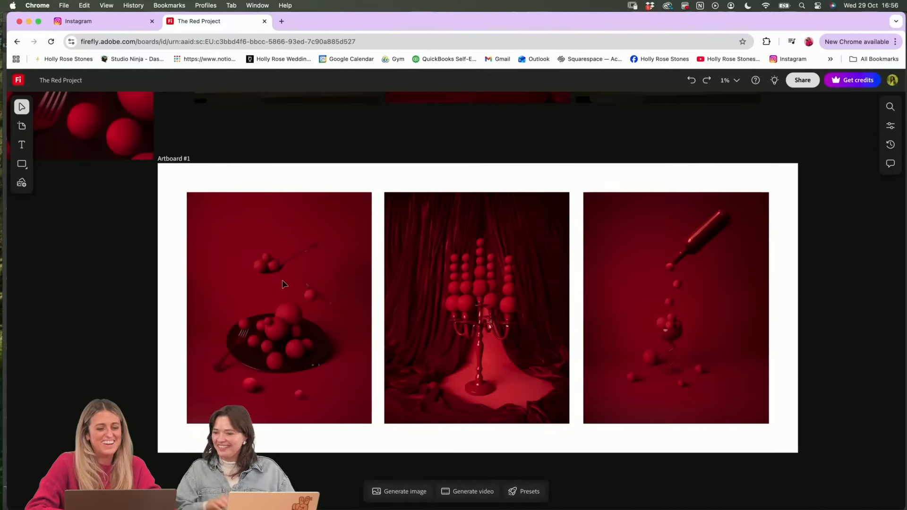
# - Examine the plate, candelabra and bottle images on Artboard #1 up close and side by side
pyautogui.click(389, 169)
pyautogui.scroll(5, 274, 298)
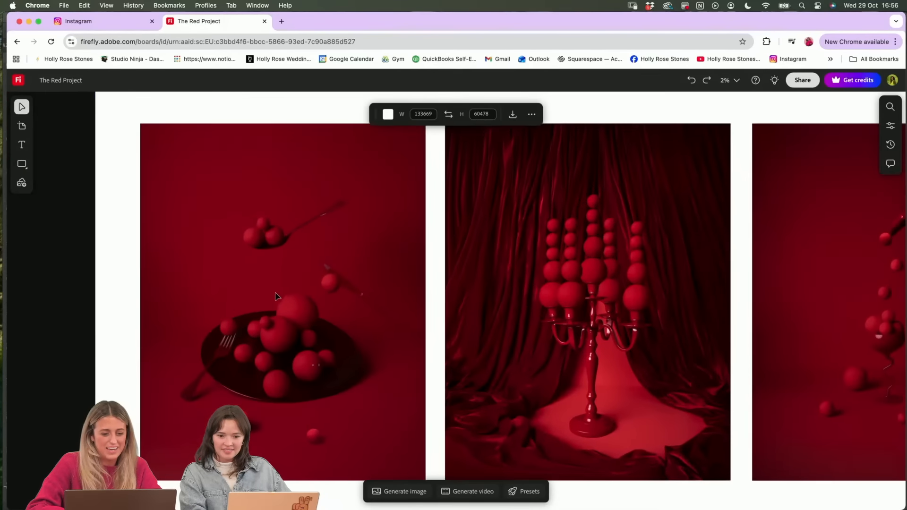
pyautogui.hscroll(-2, 276, 297)
pyautogui.scroll(-5, 288, 350)
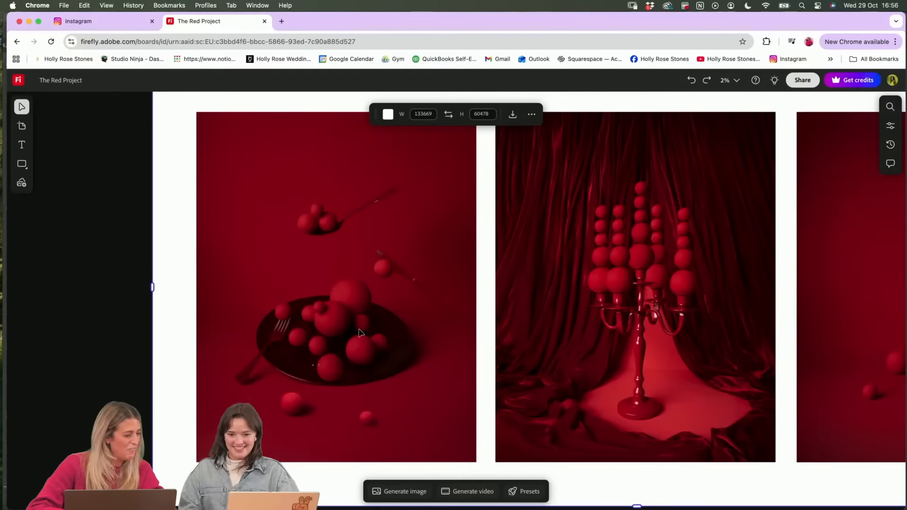
pyautogui.hscroll(3, 427, 330)
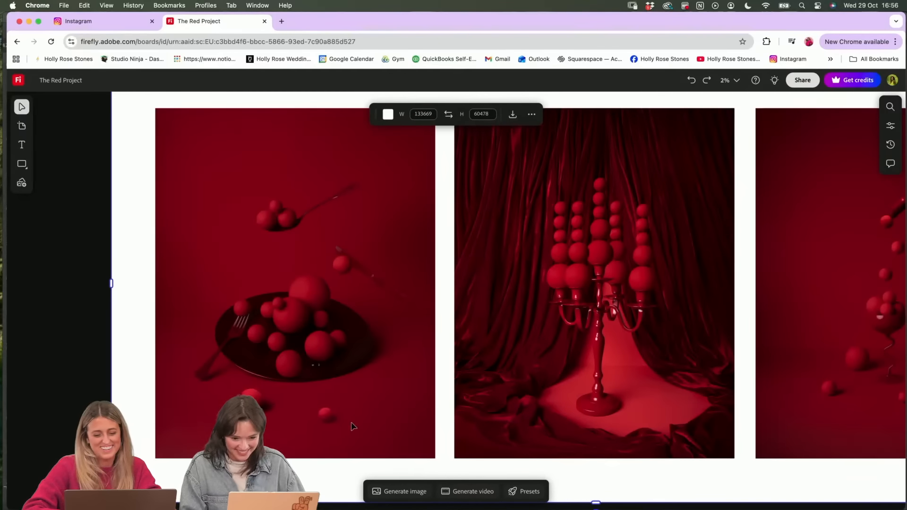
pyautogui.scroll(-3, 350, 429)
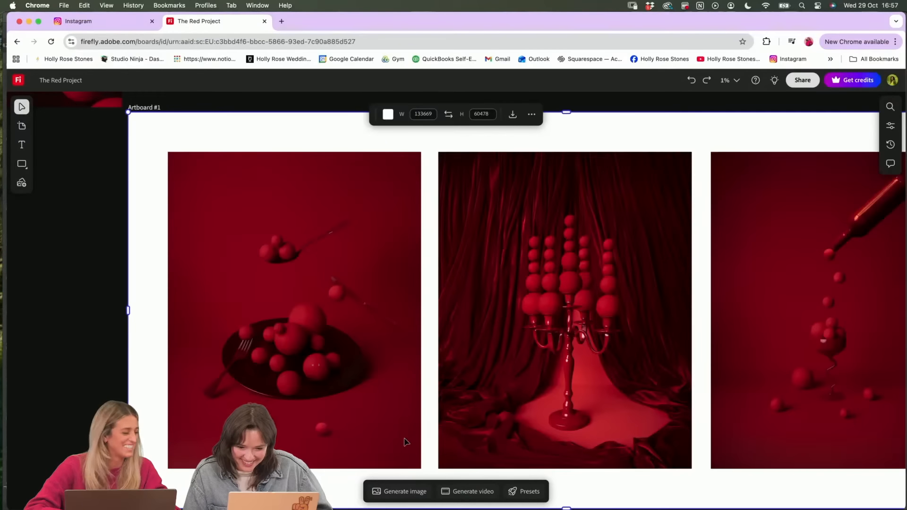
pyautogui.scroll(-3, 425, 402)
pyautogui.hscroll(3, 425, 402)
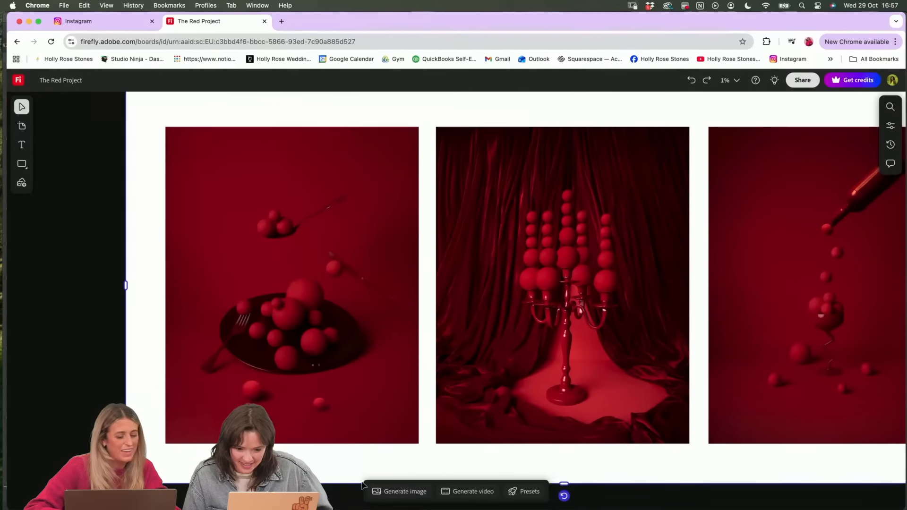
pyautogui.hscroll(2, 463, 366)
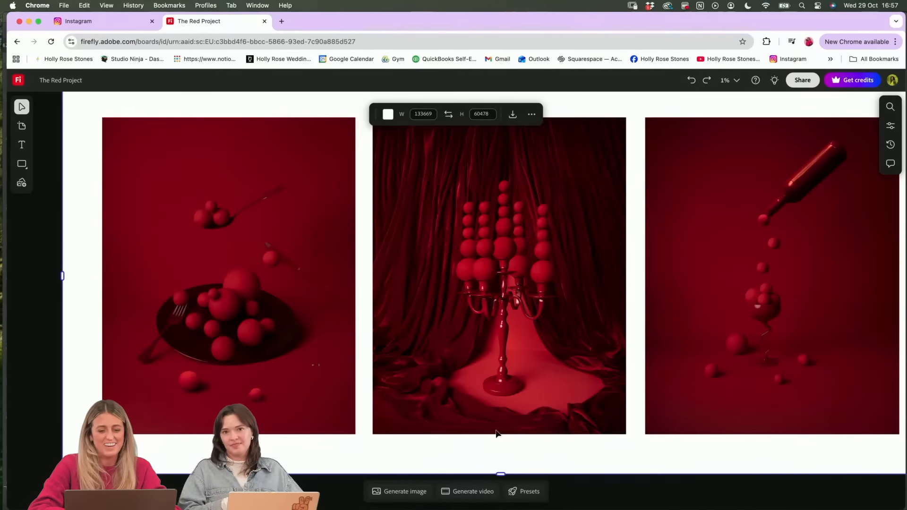
pyautogui.hscroll(1, 511, 426)
pyautogui.scroll(1, 511, 427)
pyautogui.hscroll(1, 512, 430)
pyautogui.scroll(-1, 513, 430)
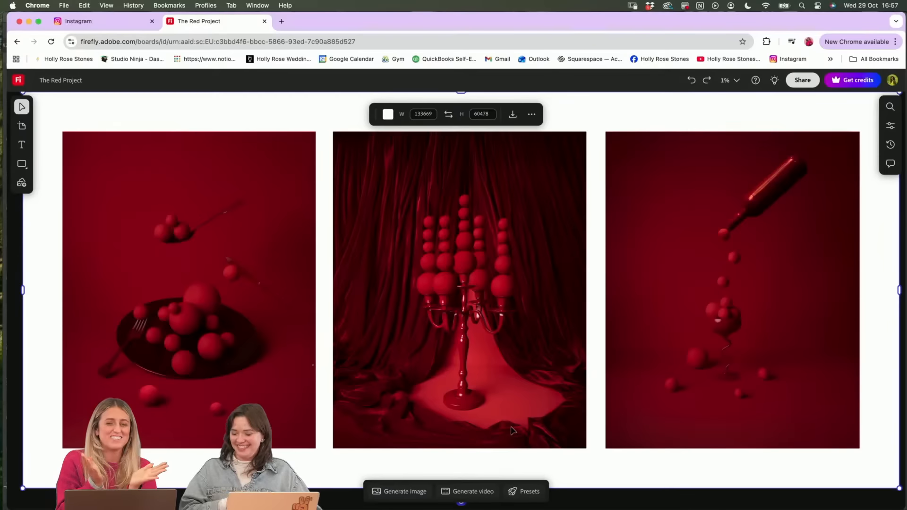
pyautogui.hscroll(1, 512, 430)
pyautogui.scroll(1, 512, 429)
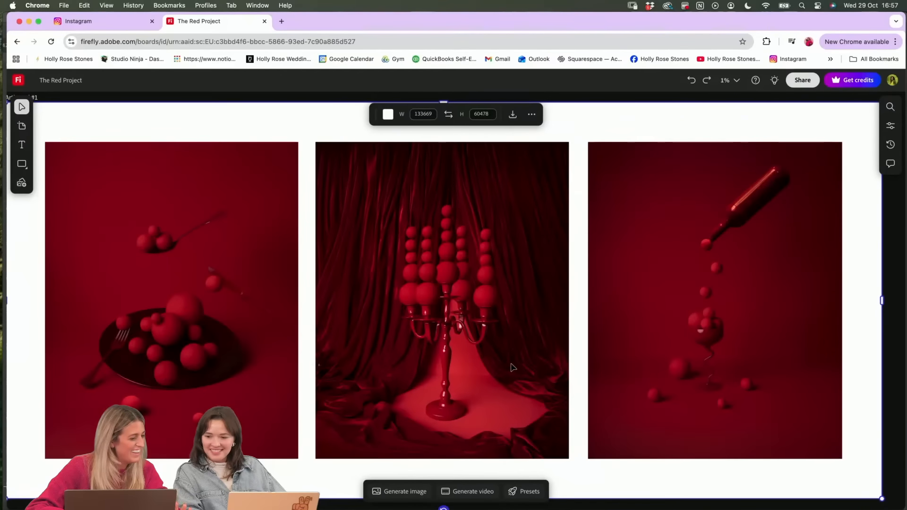
pyautogui.scroll(-2, 507, 306)
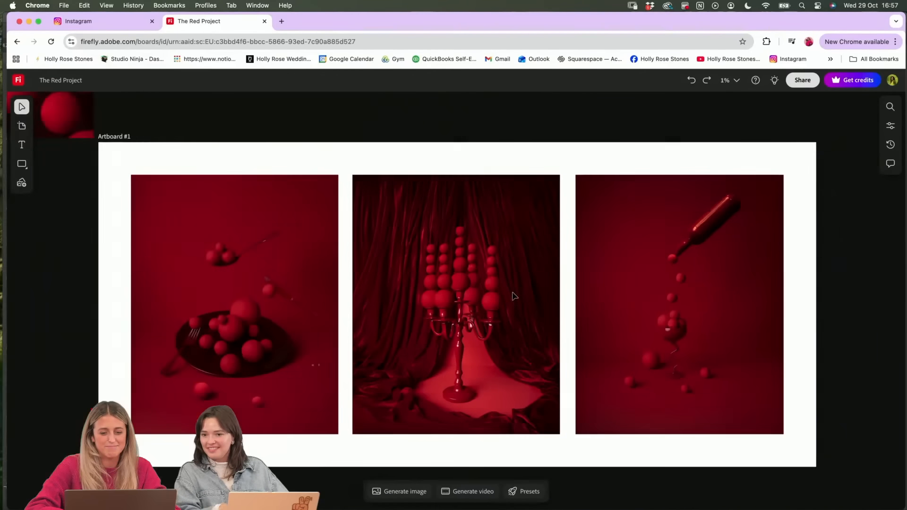
pyautogui.scroll(3, 516, 306)
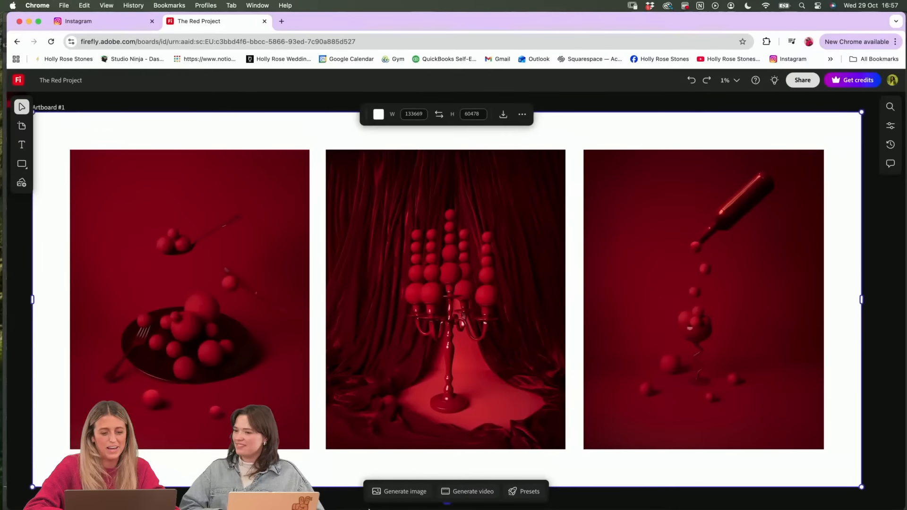
# - Switch to Photoshop and make the Refine and Colours groups visible in Plate & Cutlery.psb
pyautogui.moveTo(370, 502)
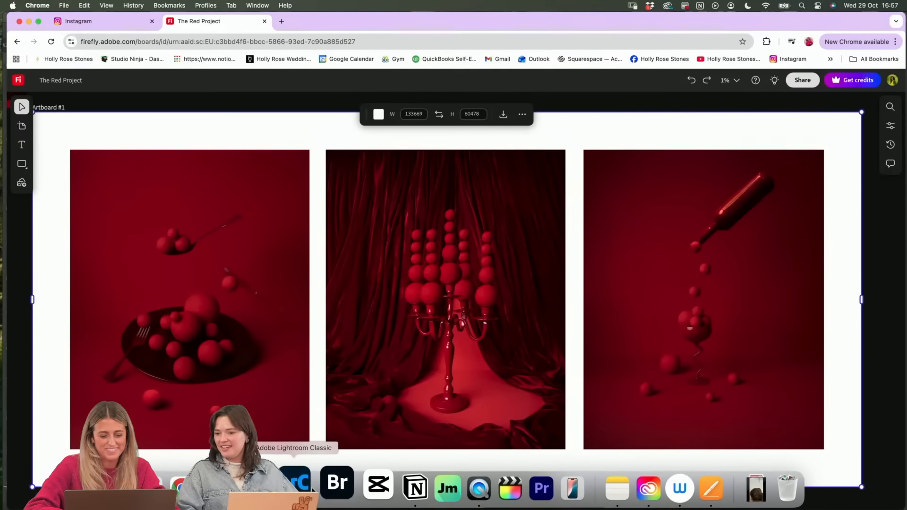
pyautogui.click(270, 486)
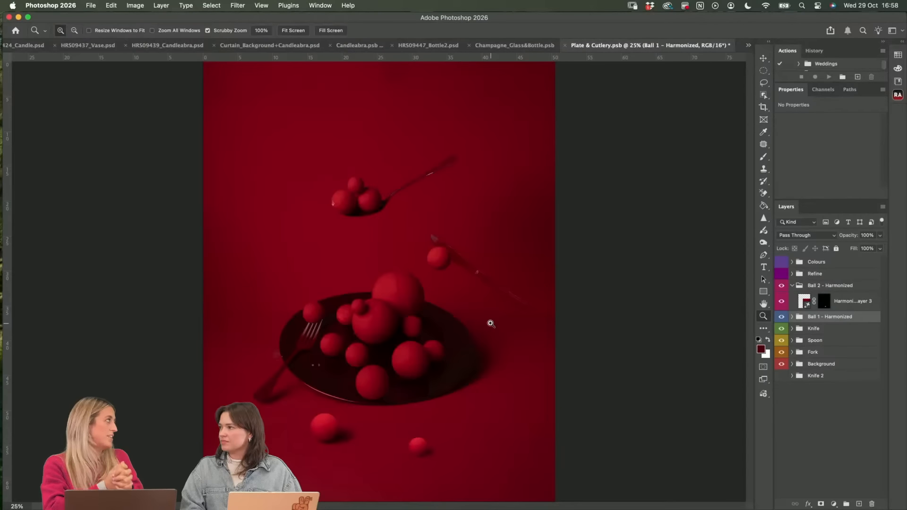
pyautogui.scroll(-2, 473, 312)
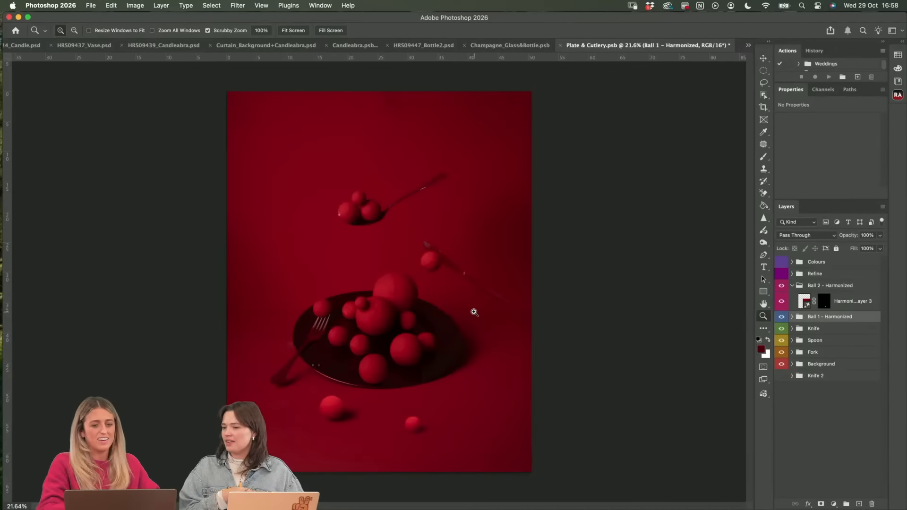
pyautogui.moveTo(782, 274); pyautogui.dragTo(782, 267)
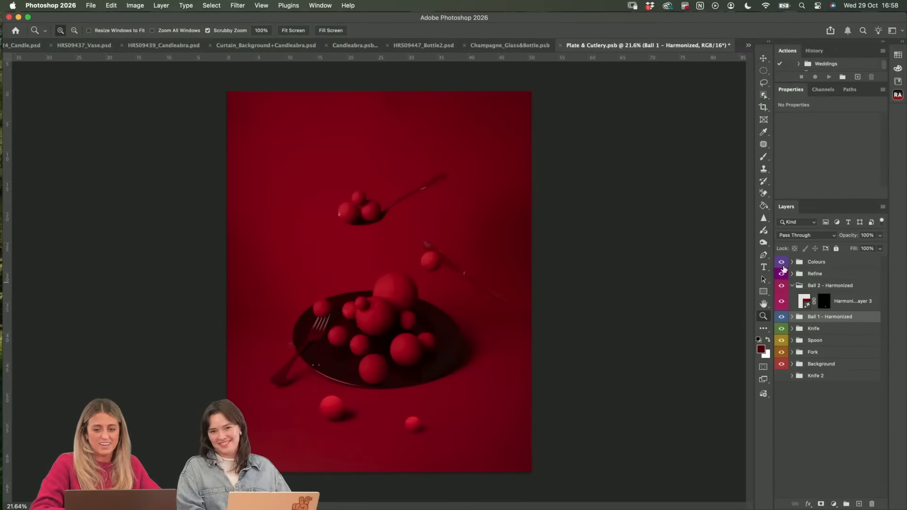
# - Switch to the Candleabra.psb document and show only its Background - Expand group
pyautogui.click(748, 44)
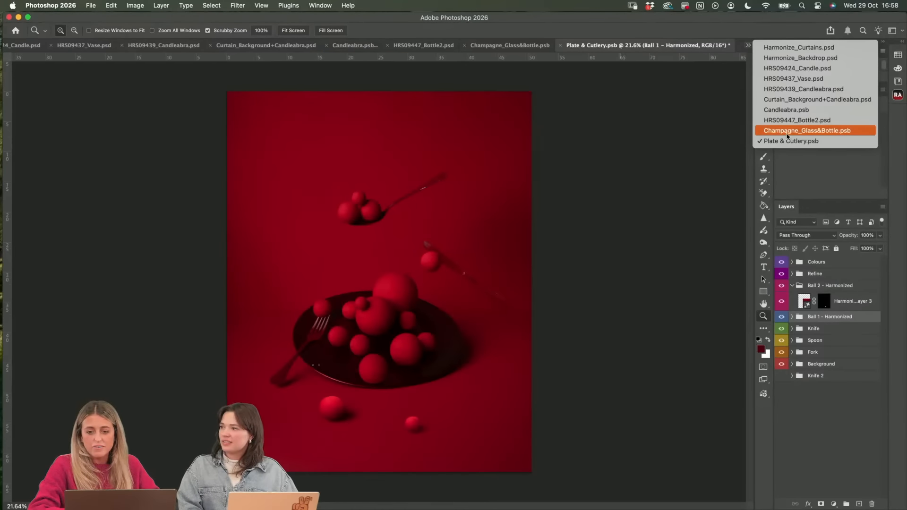
pyautogui.click(786, 109)
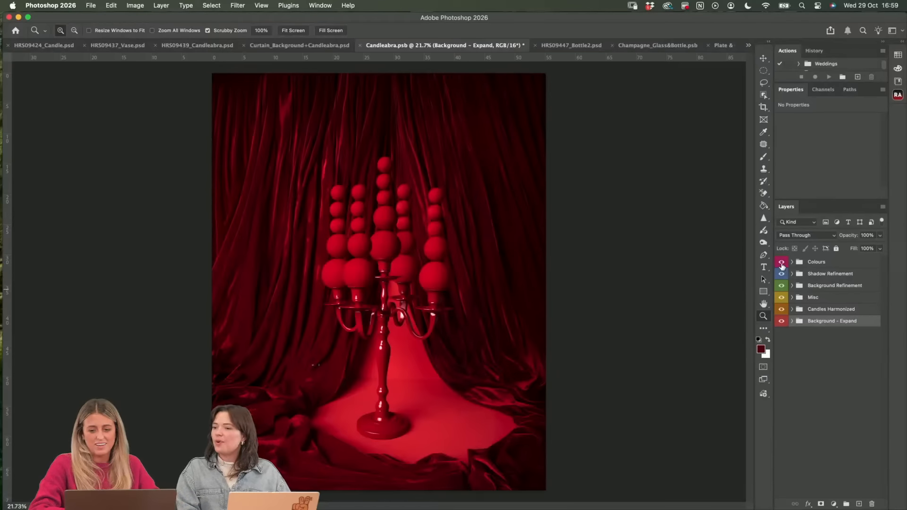
pyautogui.keyDown('alt'); pyautogui.click(782, 321); pyautogui.keyUp('alt')
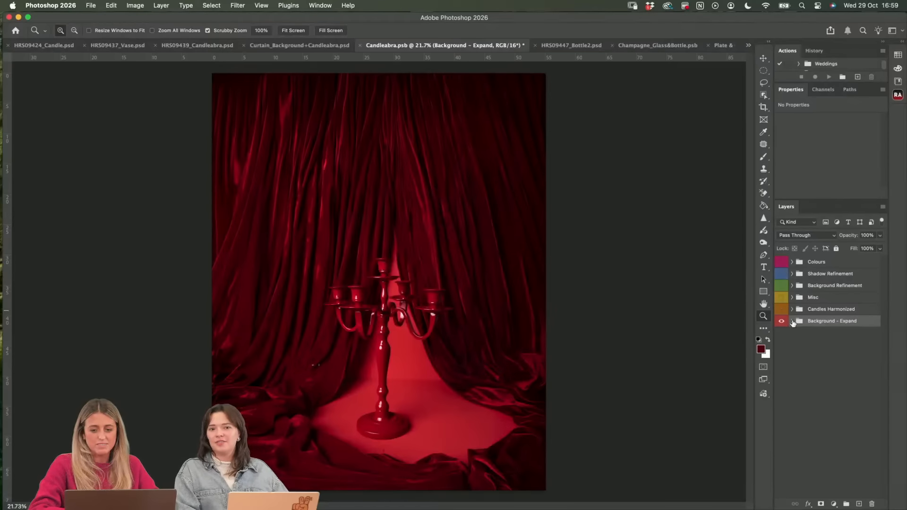
# - Expand the Background - Expand group, hide all its generative layers above Layer 0, and turn only Generative Fill back on
pyautogui.click(792, 321)
pyautogui.moveTo(781, 334); pyautogui.dragTo(781, 474)
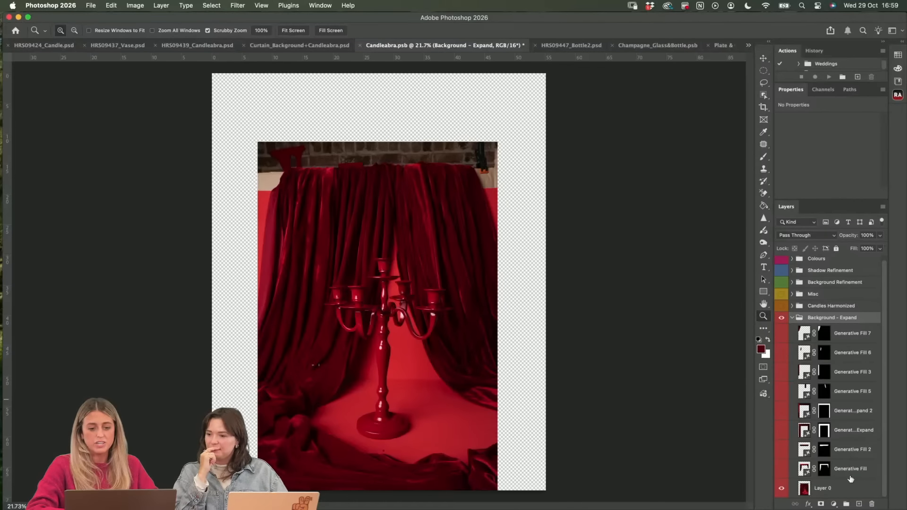
pyautogui.click(781, 470)
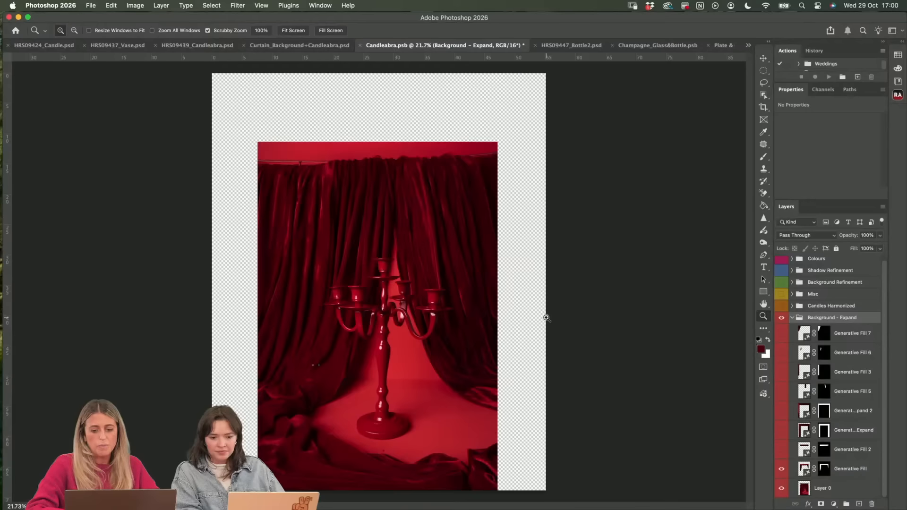
# - Inspect the top edge of the curtain up close, toggling the Generative Fill layer to compare it with the original photo
pyautogui.click(845, 492)
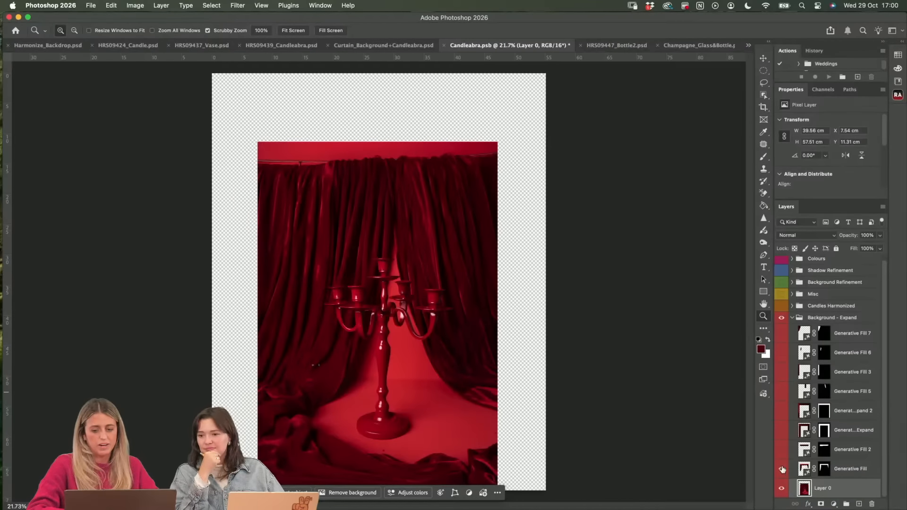
pyautogui.click(354, 172)
pyautogui.click(379, 162)
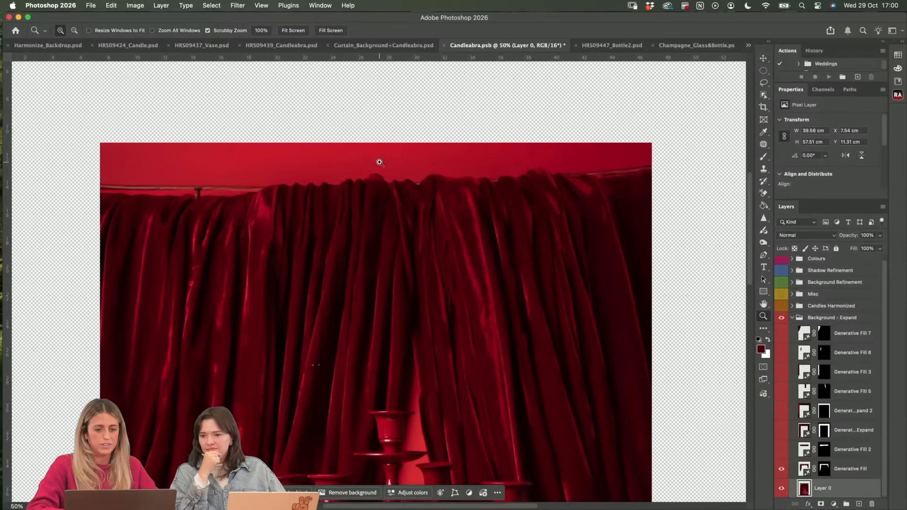
pyautogui.click(845, 465)
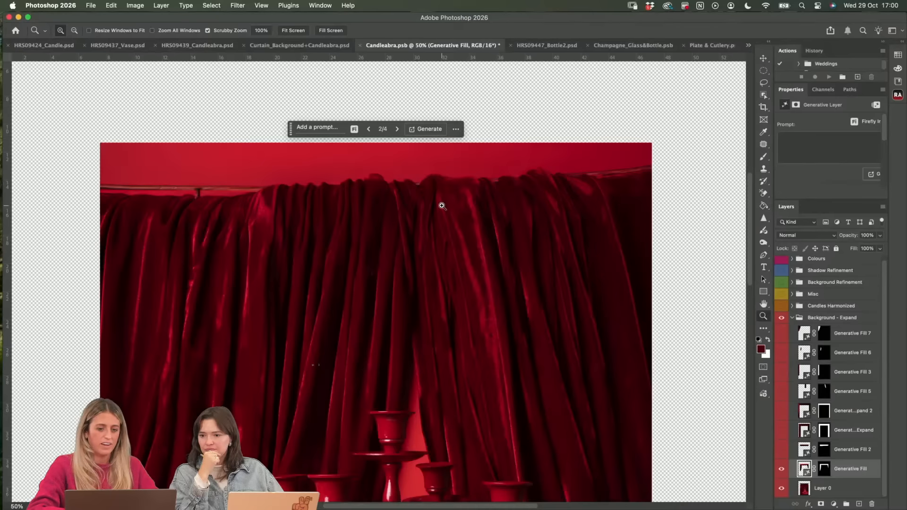
pyautogui.click(781, 468)
pyautogui.click(781, 469)
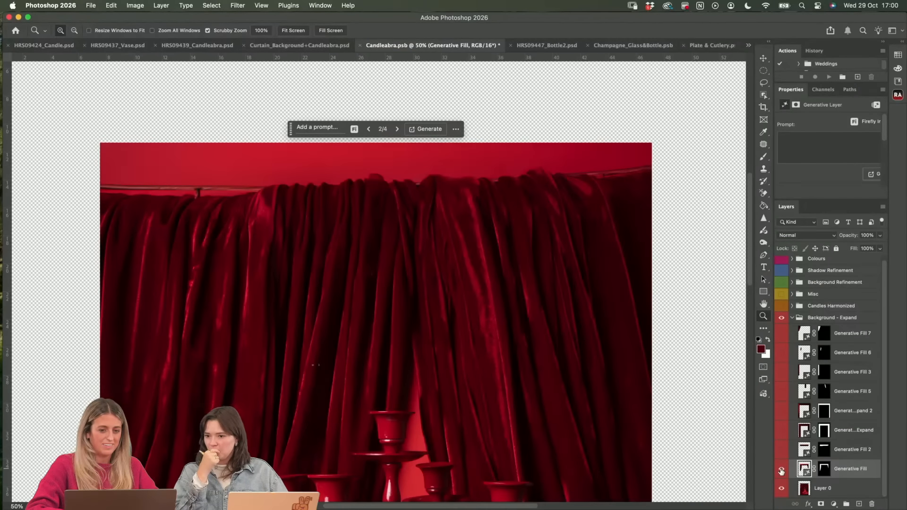
pyautogui.click(781, 470)
pyautogui.click(781, 470)
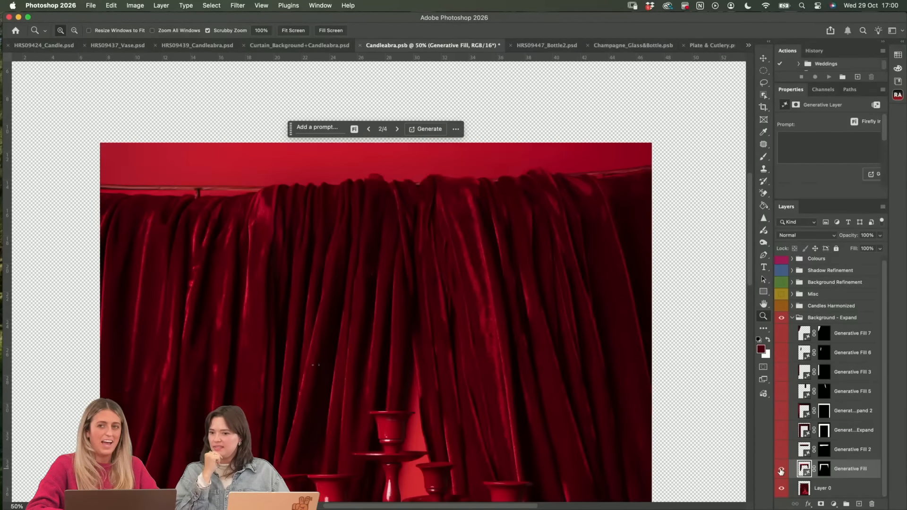
# - Select the Generative Fill 2 layer, make it visible, and examine the top of the curtain
pyautogui.scroll(-3, 473, 345)
pyautogui.scroll(-2, 473, 345)
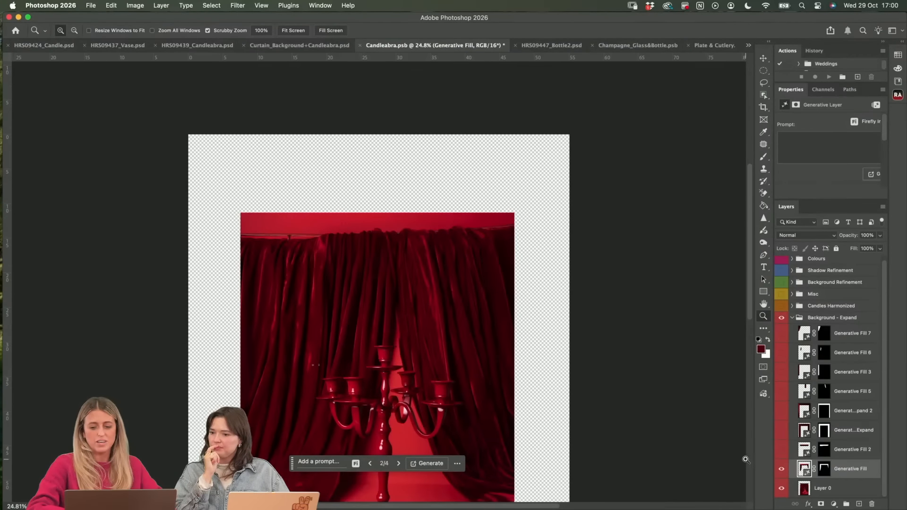
pyautogui.click(855, 453)
pyautogui.click(781, 450)
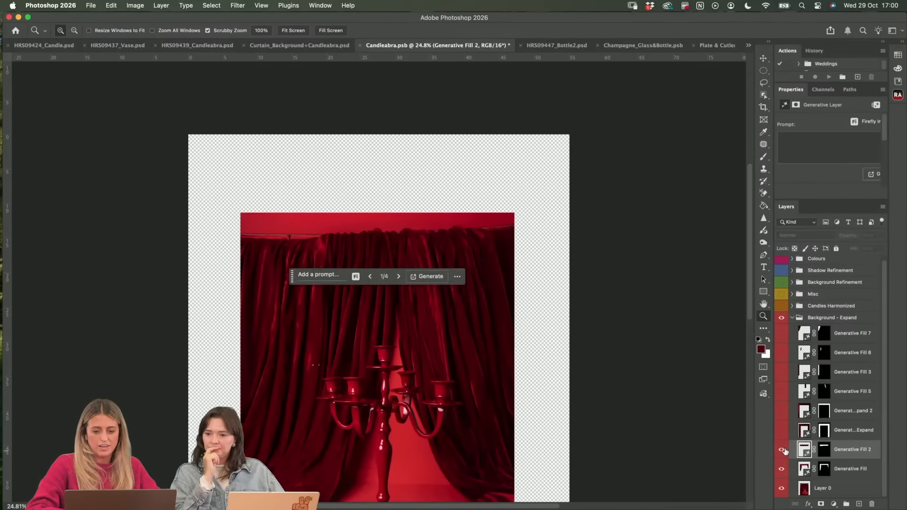
pyautogui.scroll(3, 381, 223)
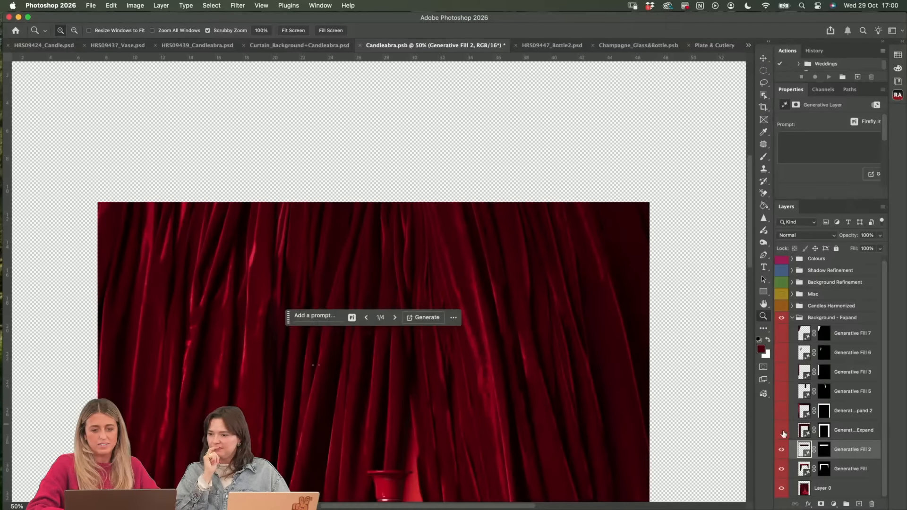
pyautogui.scroll(-3, 573, 325)
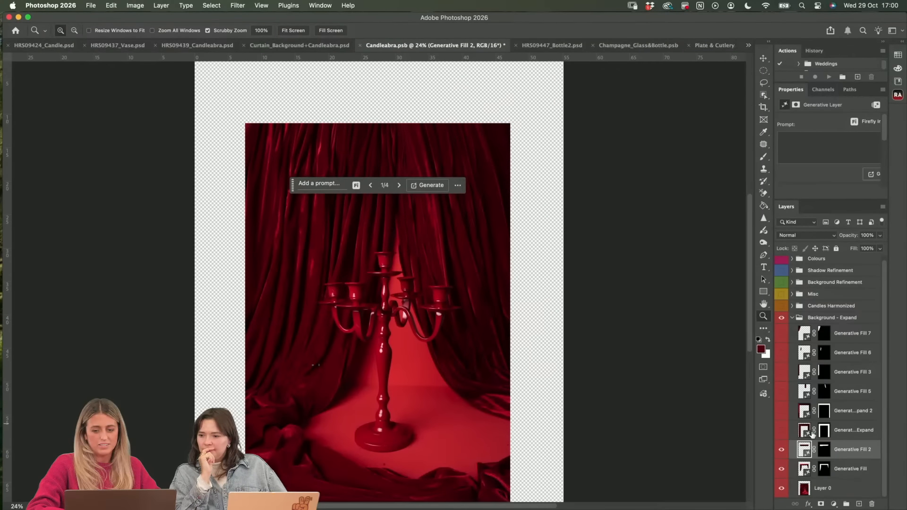
# - Select the Generative Expand layer, make it visible, and examine the extended curtain across the whole canvas
pyautogui.click(831, 432)
pyautogui.click(781, 430)
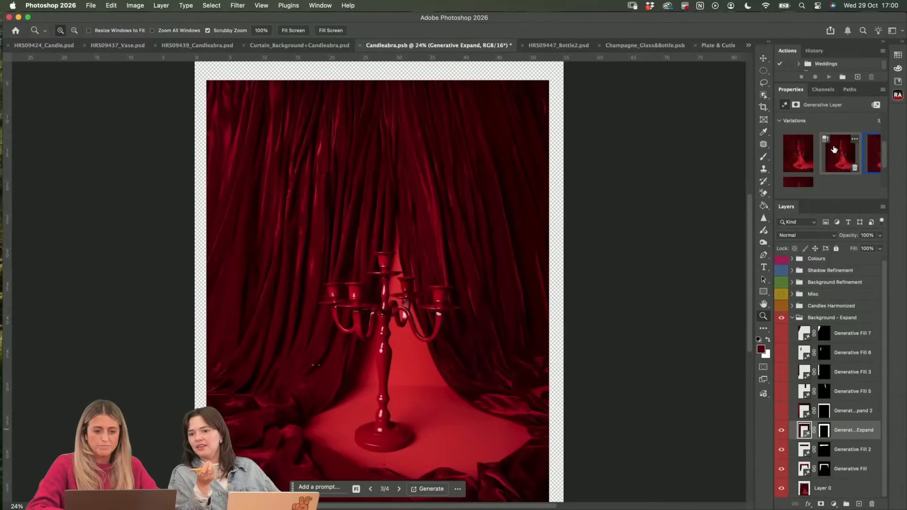
pyautogui.scroll(-1, 517, 229)
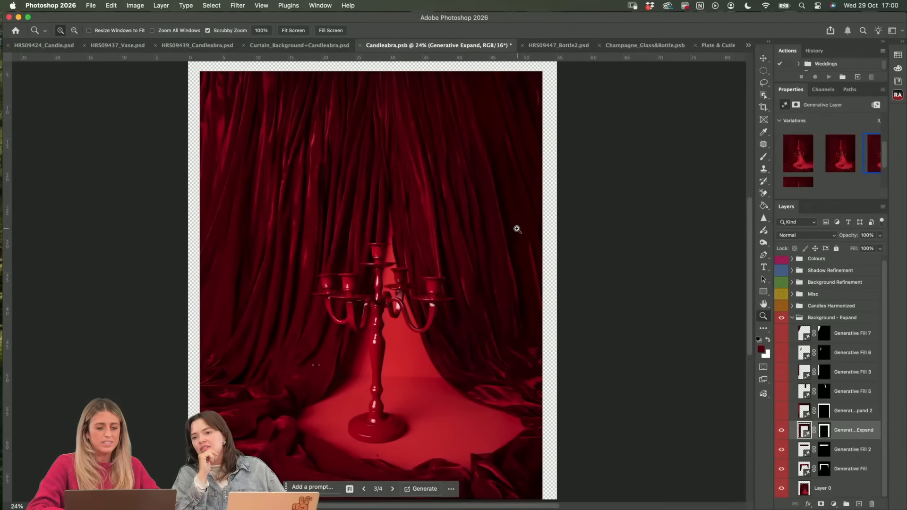
pyautogui.scroll(-2, 517, 229)
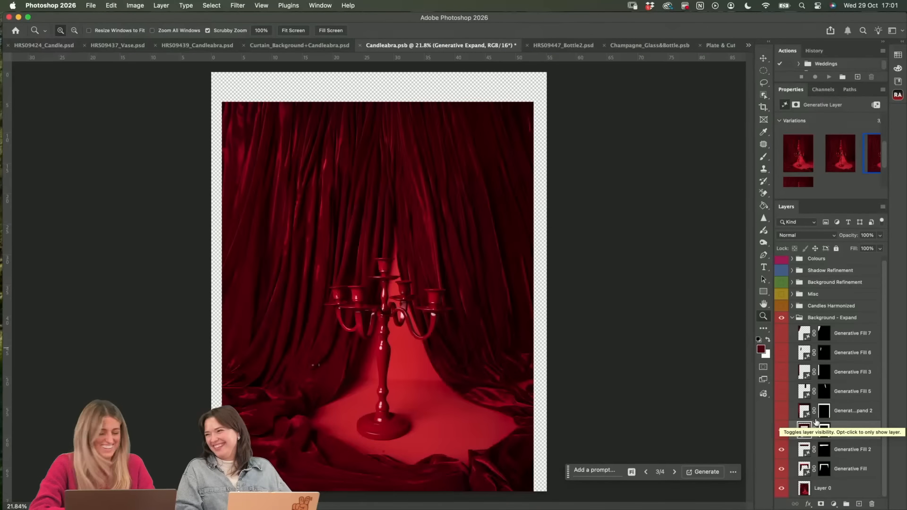
# - Reveal the Generative Expand 2 layer above Generative Expand and select it
pyautogui.click(781, 429)
pyautogui.click(781, 410)
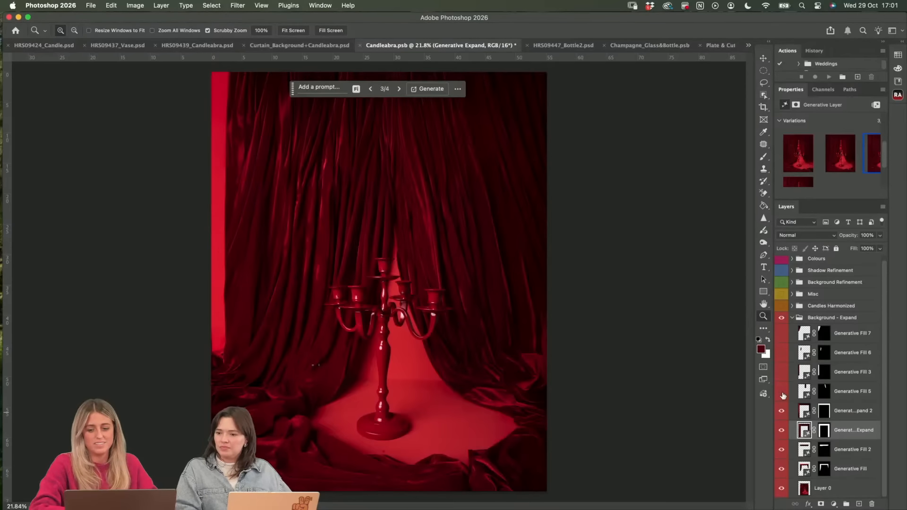
pyautogui.click(832, 413)
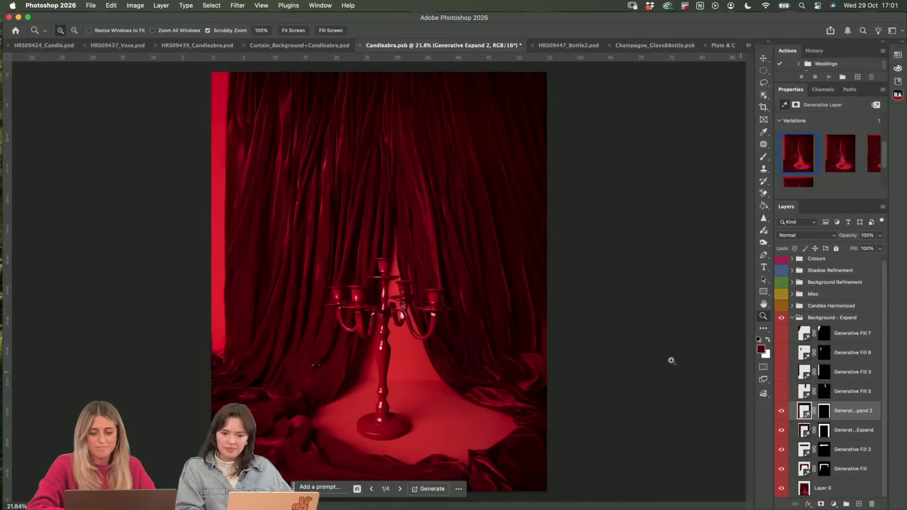
# - Make Generative Fill 5, Generative Fill 3, Generative Fill 6 and Generative Fill 7 visible, and select Generative Fill 7
pyautogui.click(781, 393)
pyautogui.moveTo(781, 393); pyautogui.dragTo(781, 372)
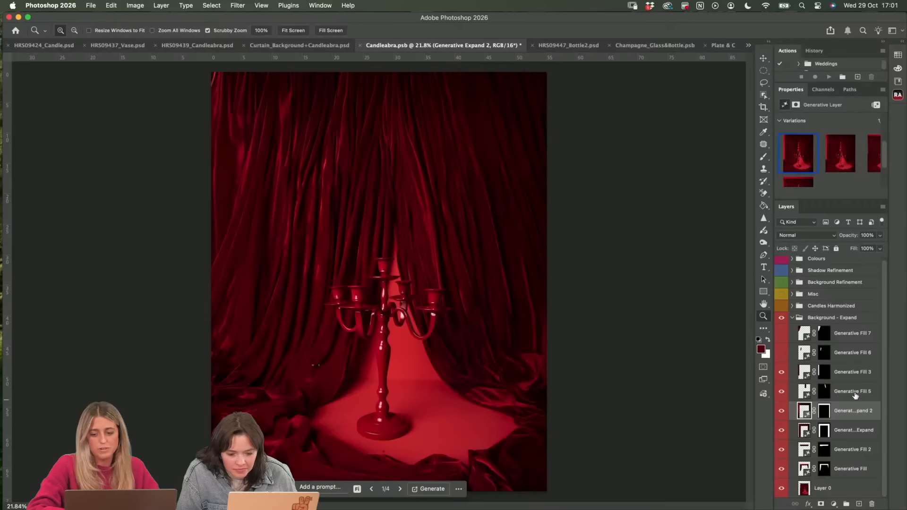
pyautogui.click(790, 353)
pyautogui.click(782, 352)
pyautogui.click(781, 334)
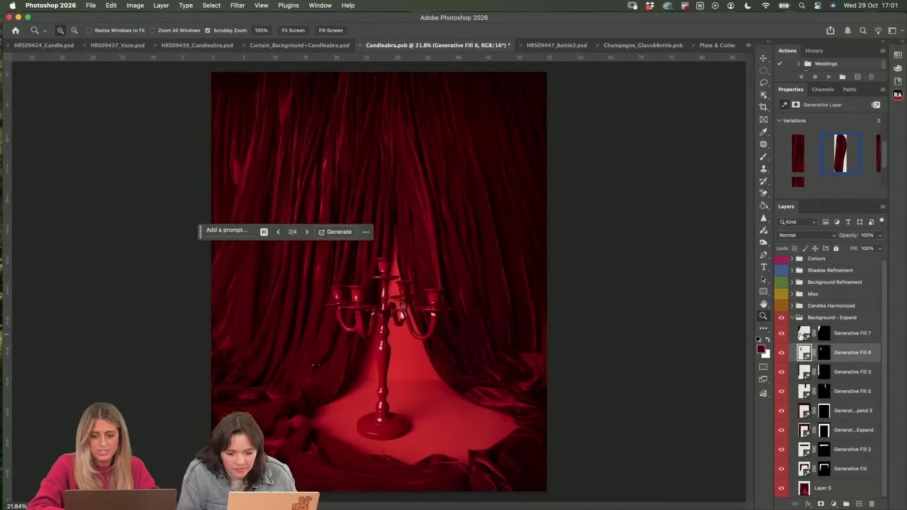
pyautogui.click(803, 333)
# - Examine the generated curtain folds up close, from above the candelabra to the upper-left corner and back to the centre
pyautogui.moveTo(387, 162); pyautogui.dragTo(387, 162)
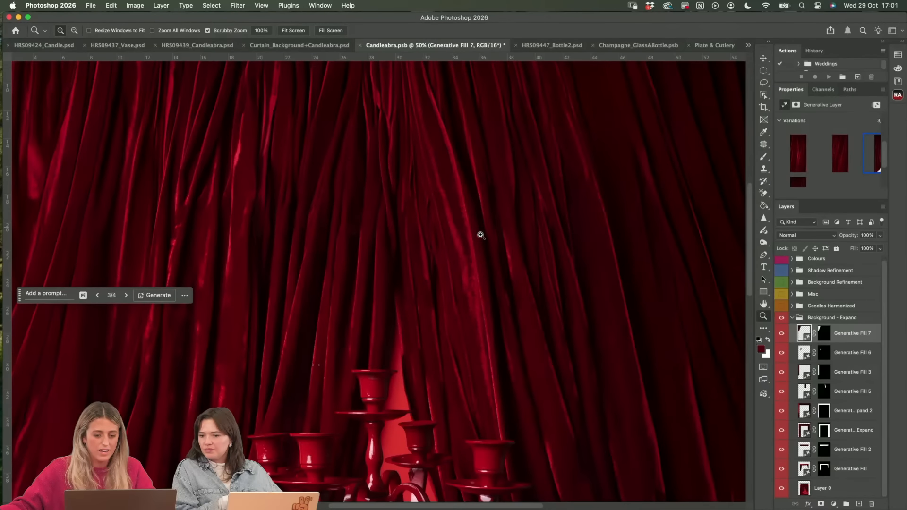
pyautogui.moveTo(491, 233); pyautogui.dragTo(335, 308)
pyautogui.click(304, 261)
pyautogui.moveTo(371, 268); pyautogui.dragTo(590, 312)
pyautogui.moveTo(316, 243); pyautogui.dragTo(389, 295)
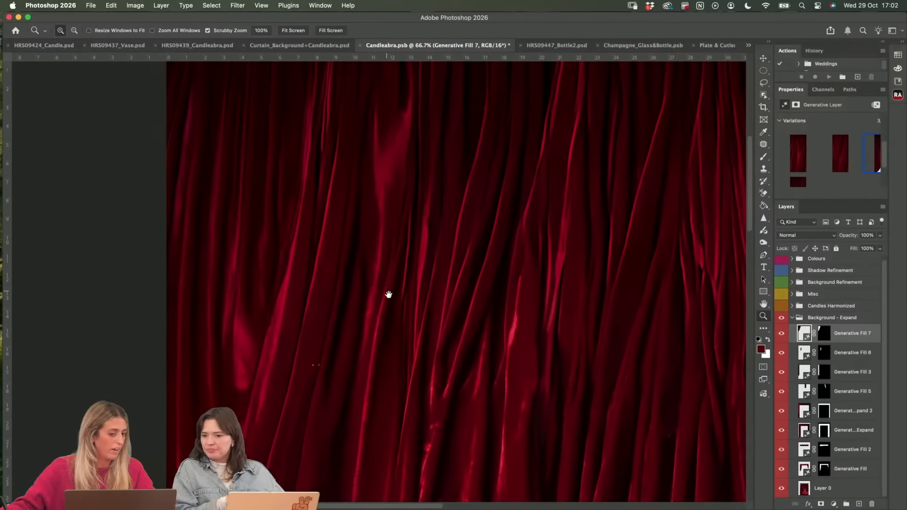
pyautogui.moveTo(550, 368); pyautogui.dragTo(332, 259)
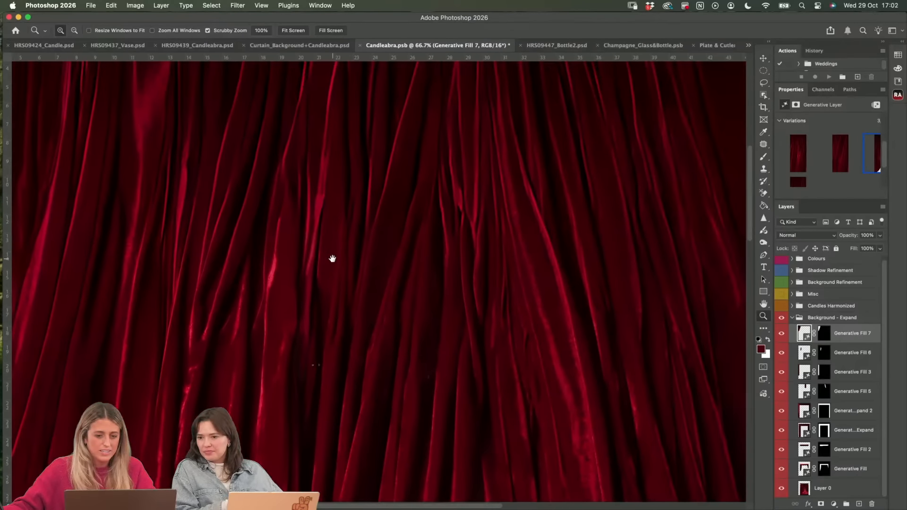
# - Lasso a narrow vertical curtain fold, start a Generative Fill, and choose the Gemini 2.5 (Nano Banana) partner model, accepting its terms
pyautogui.press('l')
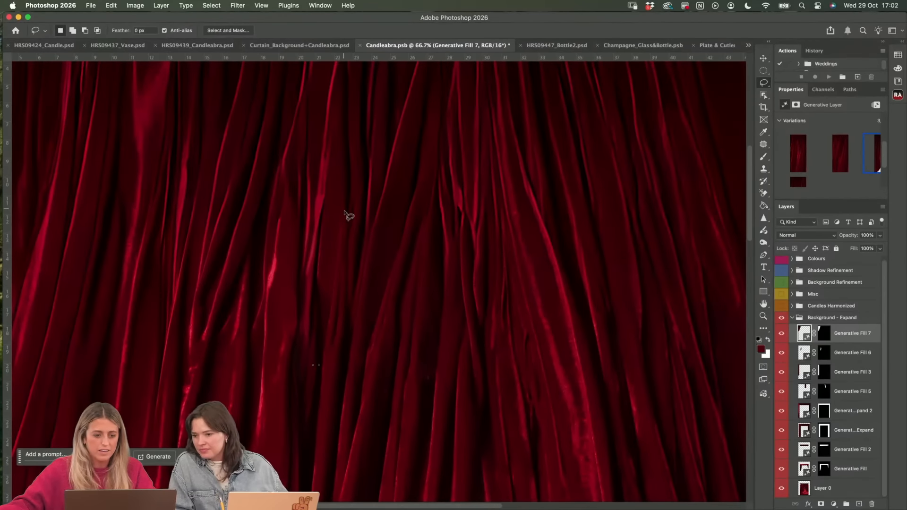
pyautogui.moveTo(296, 201)
pyautogui.mouseDown()
pyautogui.moveTo(298, 357)
pyautogui.moveTo(342, 324)
pyautogui.moveTo(348, 221)
pyautogui.mouseUp()
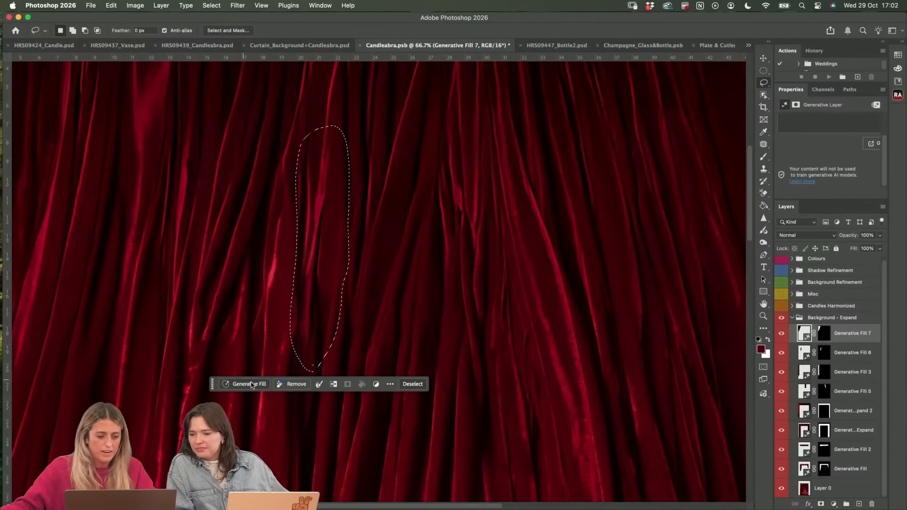
pyautogui.click(255, 384)
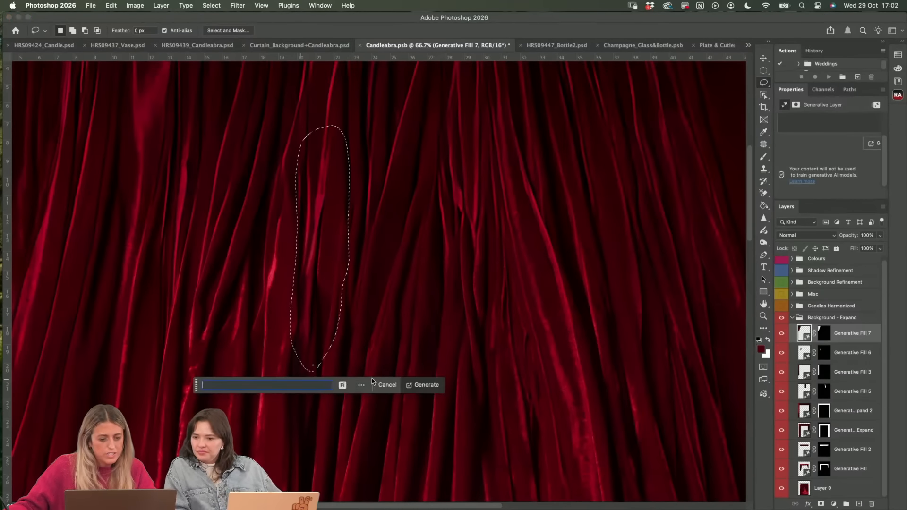
pyautogui.click(342, 385)
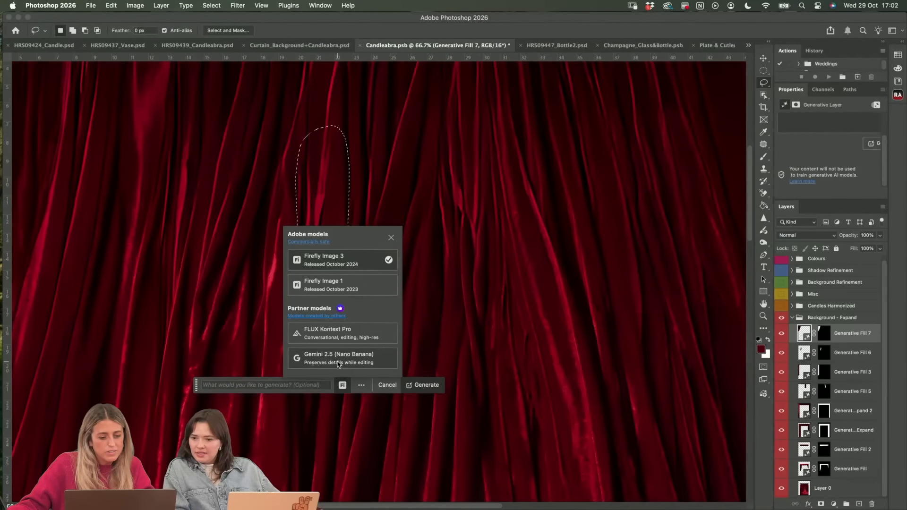
pyautogui.click(355, 363)
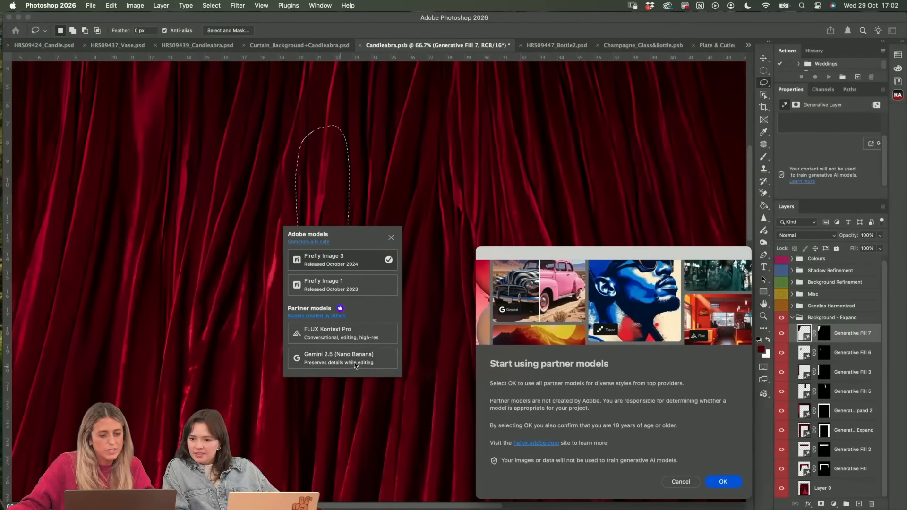
pyautogui.click(723, 482)
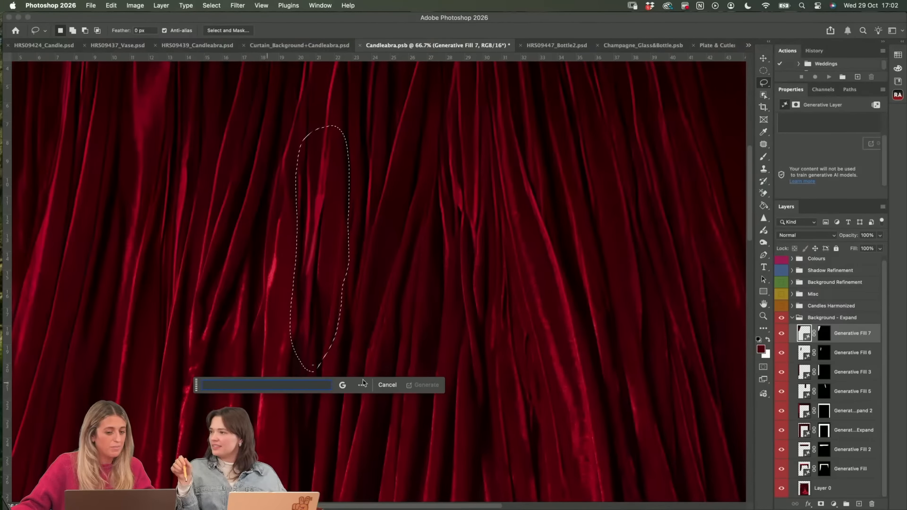
# - Try to generate the fill from a prompt, add a new empty layer above Generative Fill 7, retry, and cancel the fill
pyautogui.write('d')
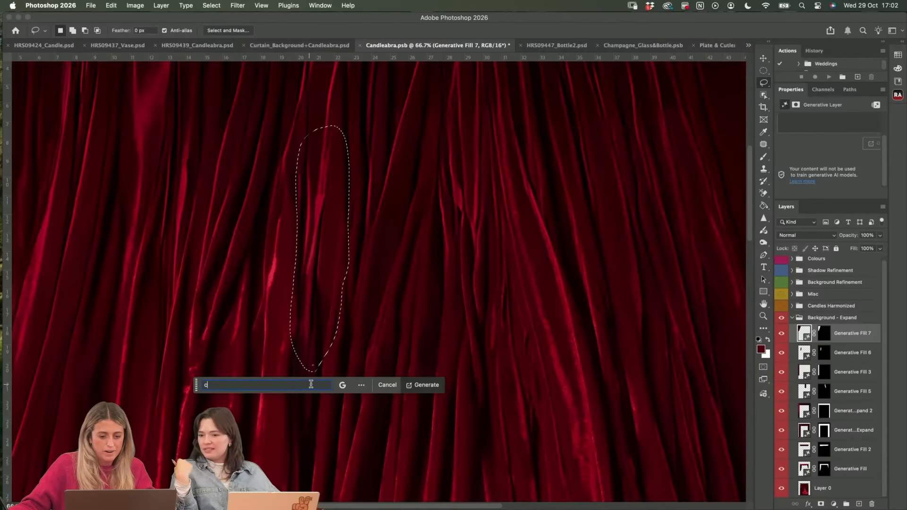
pyautogui.click(426, 385)
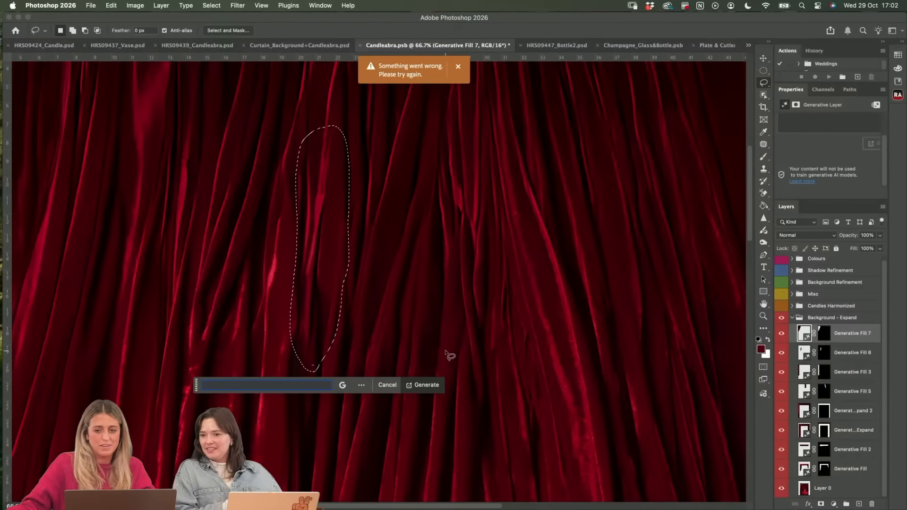
pyautogui.click(858, 504)
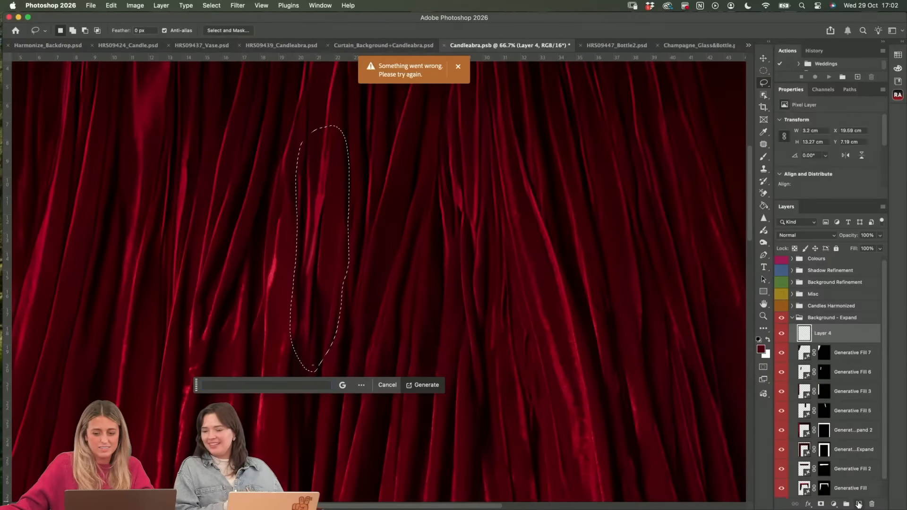
pyautogui.click(416, 385)
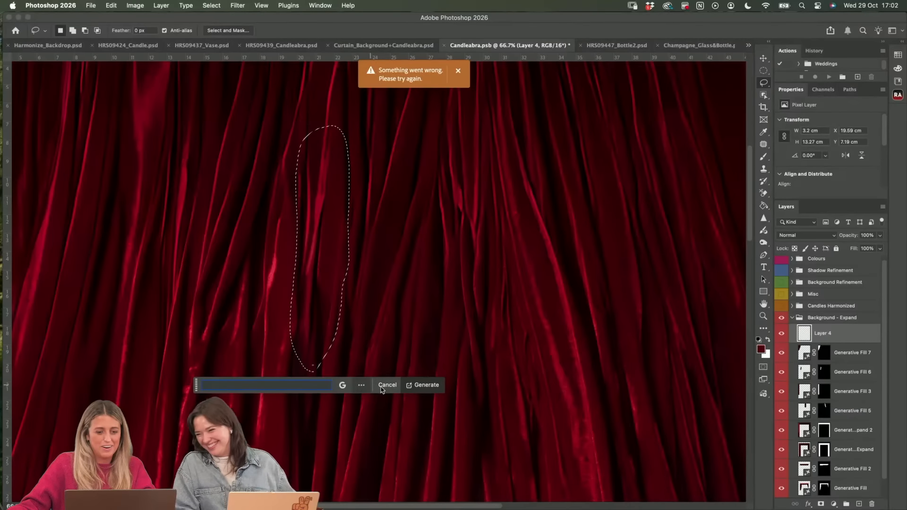
pyautogui.click(387, 384)
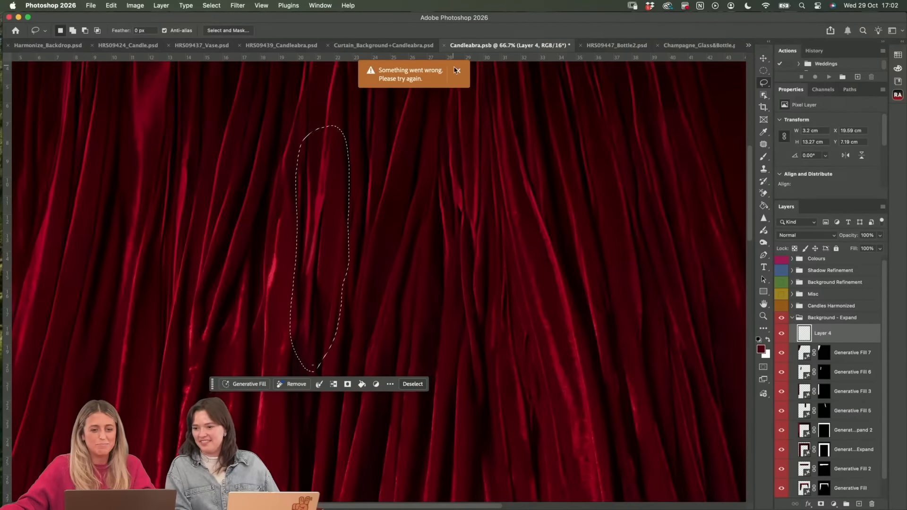
# - Hide Layer 4, toggle Generative Fill 7 off and on, and clear the lasso selection
pyautogui.click(781, 334)
pyautogui.click(782, 354)
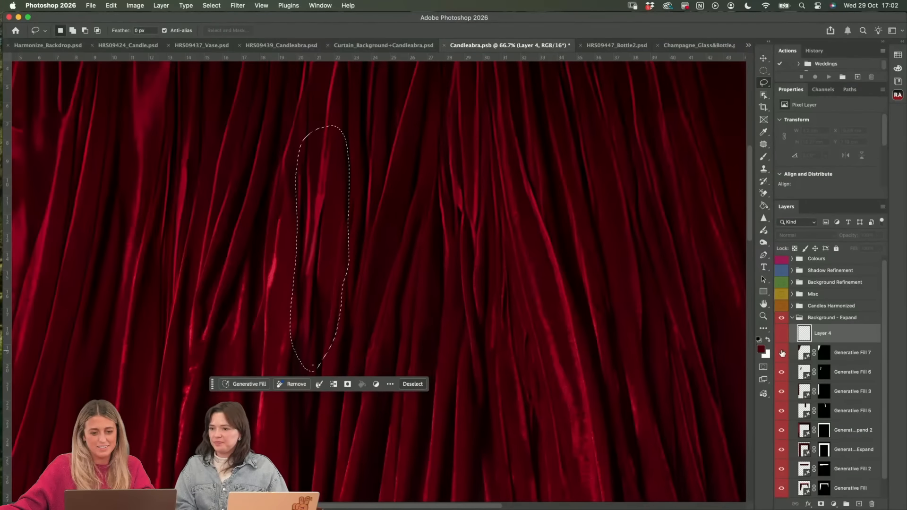
pyautogui.click(782, 353)
pyautogui.click(476, 228)
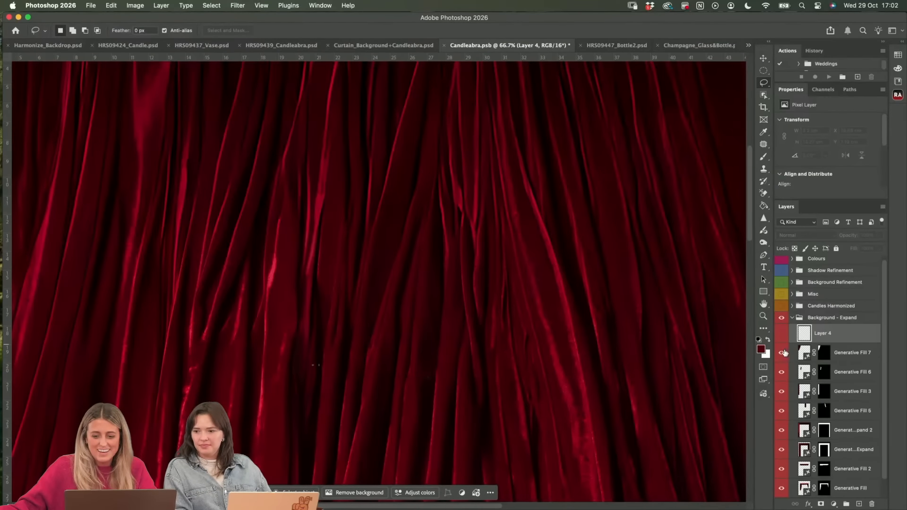
# - Select the Generative Fill 7 layer and compare the curtain's upper-left area with the layer off and on
pyautogui.moveTo(503, 291); pyautogui.dragTo(652, 362)
pyautogui.click(838, 358)
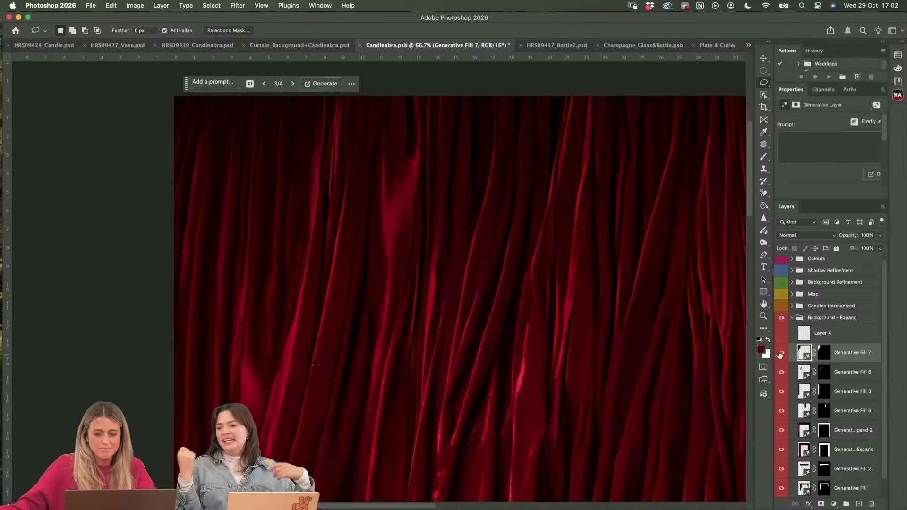
pyautogui.click(781, 353)
pyautogui.click(781, 353)
pyautogui.moveTo(338, 281); pyautogui.dragTo(320, 261)
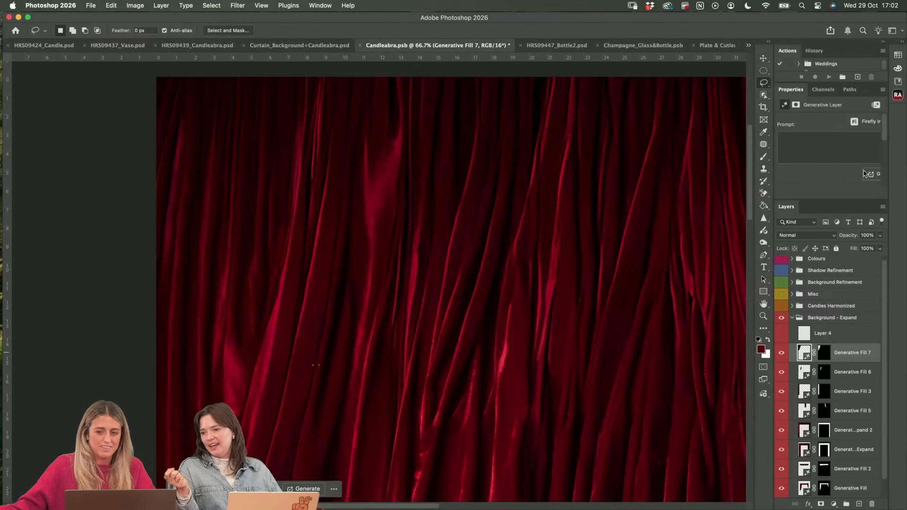
# - Widen the side panels and inspect the Generative Fill 7 variations, checking the options of the third one
pyautogui.scroll(-3, 857, 179)
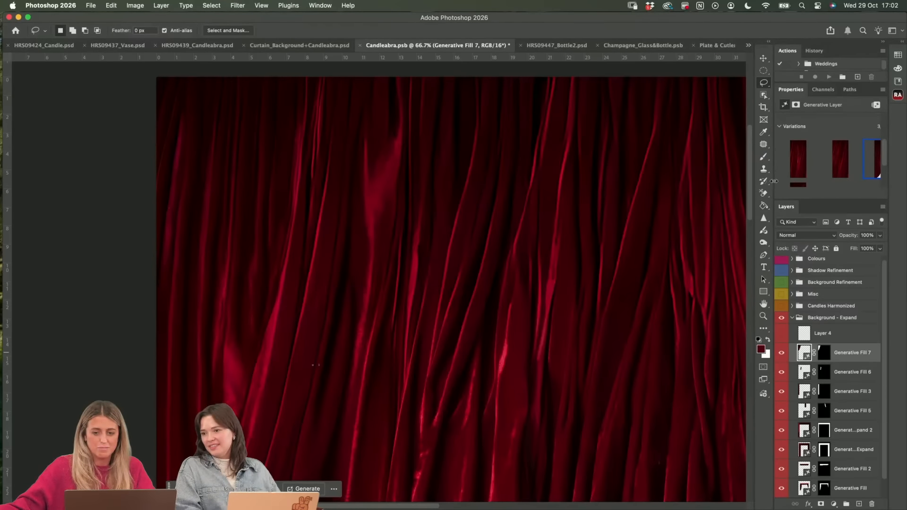
pyautogui.moveTo(774, 181); pyautogui.dragTo(703, 181)
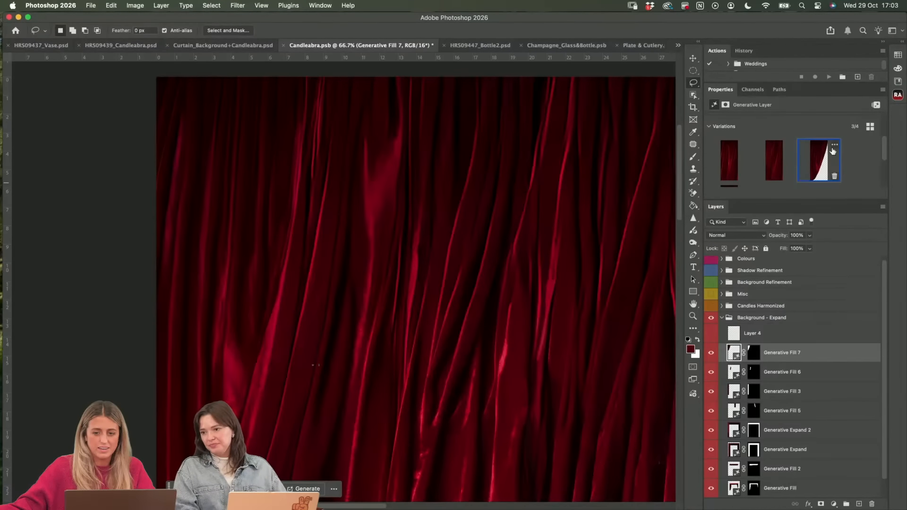
pyautogui.click(835, 147)
pyautogui.click(812, 118)
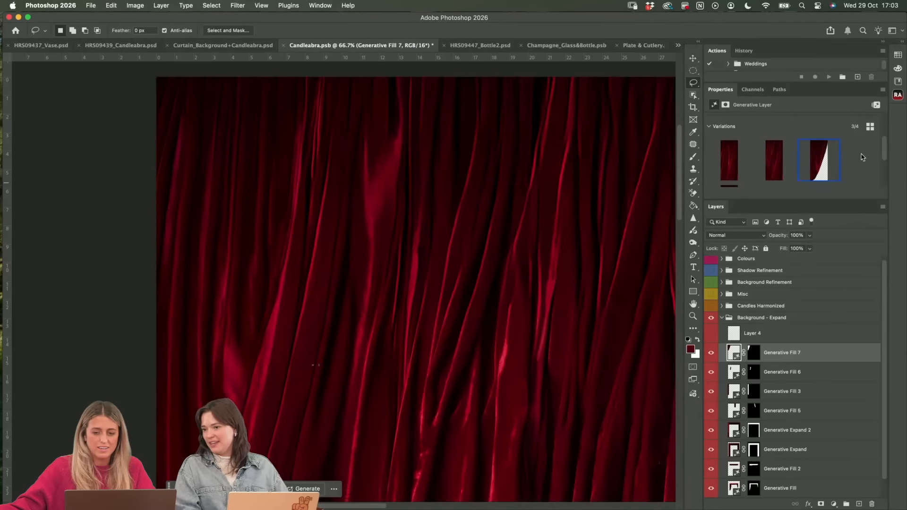
pyautogui.scroll(-1, 885, 150)
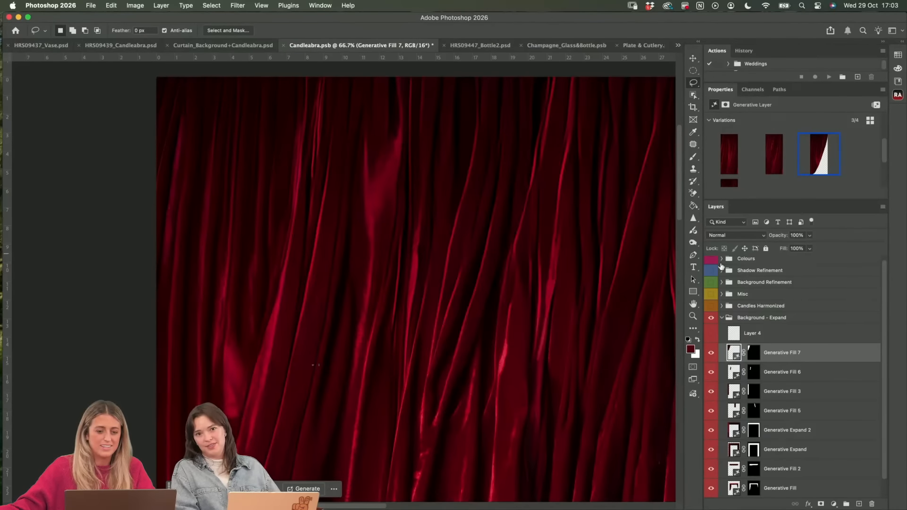
# - Examine the complete extended candelabra image with the whole canvas in view
pyautogui.click(692, 316)
pyautogui.keyDown('alt'); pyautogui.click(455, 293); pyautogui.keyUp('alt')
pyautogui.keyDown('alt'); pyautogui.click(455, 293); pyautogui.keyUp('alt')
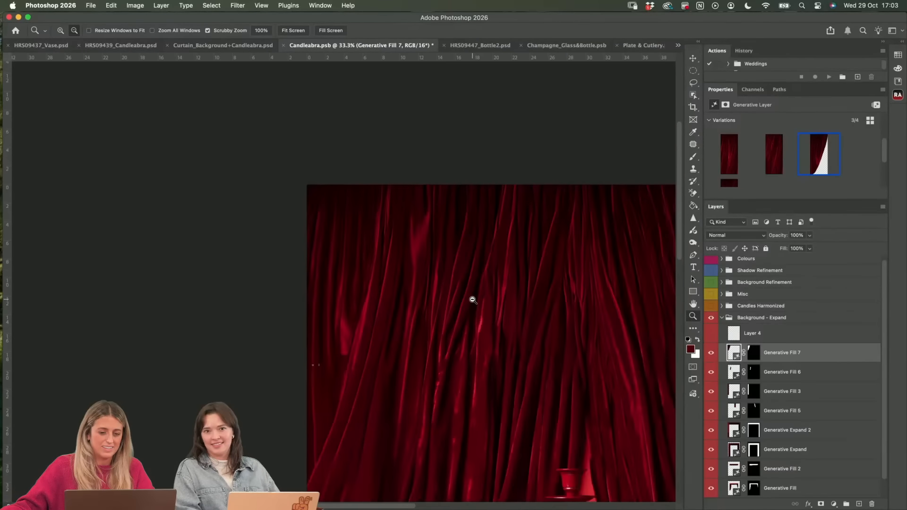
pyautogui.keyDown('alt'); pyautogui.click(471, 299); pyautogui.keyUp('alt')
pyautogui.moveTo(514, 292); pyautogui.dragTo(374, 211)
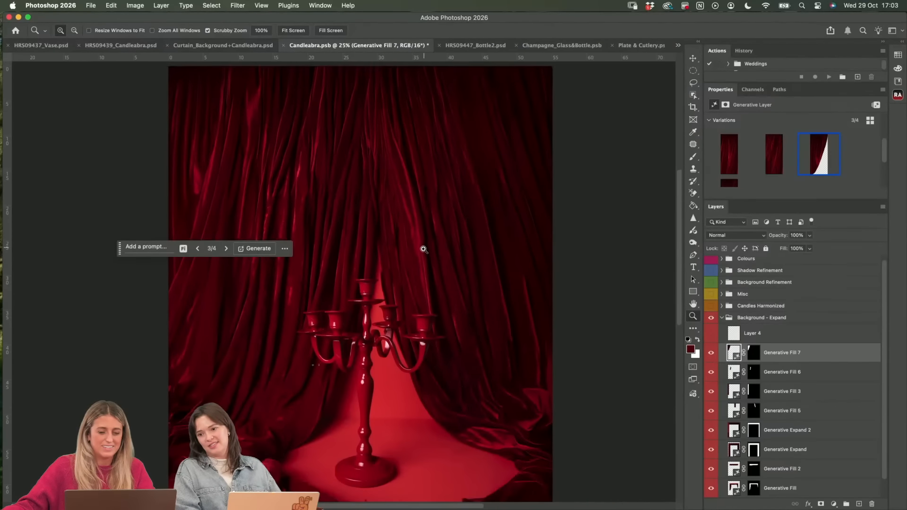
pyautogui.rightClick(423, 255)
pyautogui.click(428, 229)
pyautogui.keyDown('alt'); pyautogui.click(433, 228); pyautogui.keyUp('alt')
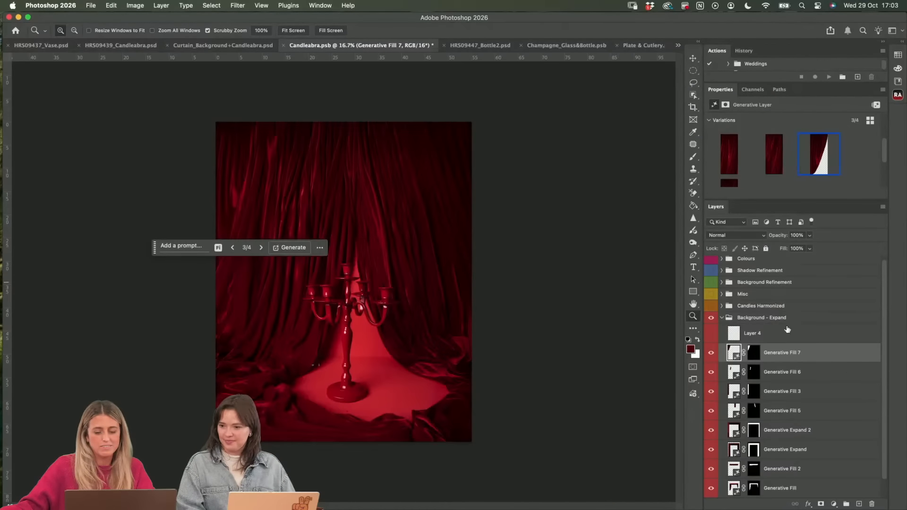
# - Collapse the Background - Expand group and reveal Candles Harmonized, Misc, Background Refinement, Shadow Refinement and Colours while viewing the candles up close
pyautogui.click(719, 320)
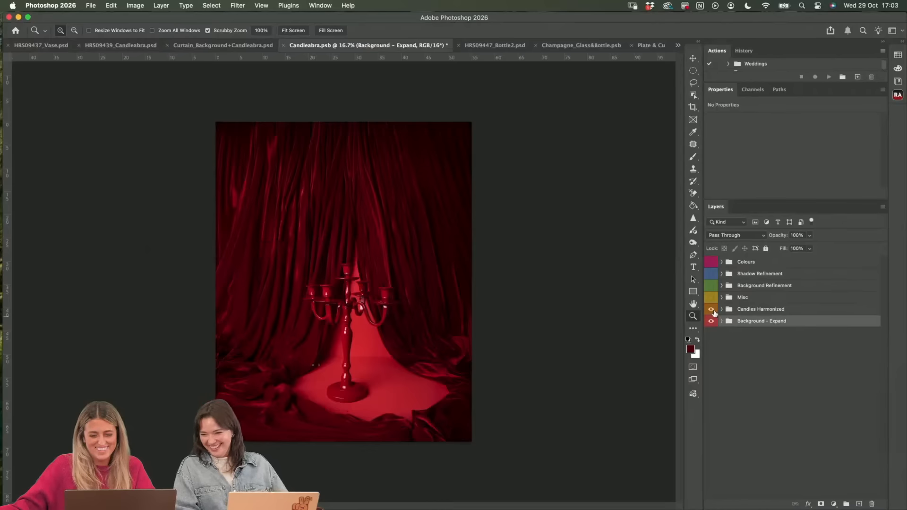
pyautogui.click(711, 309)
pyautogui.click(330, 244)
pyautogui.click(368, 248)
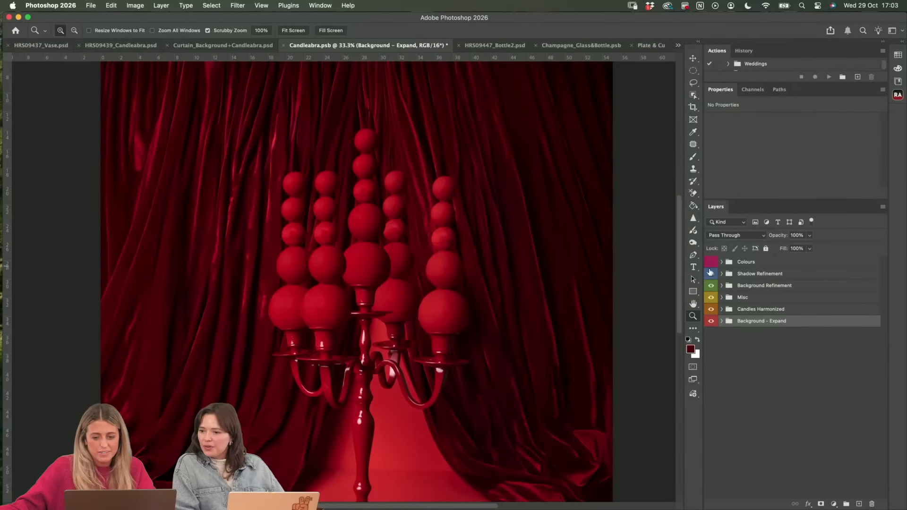
pyautogui.click(711, 262)
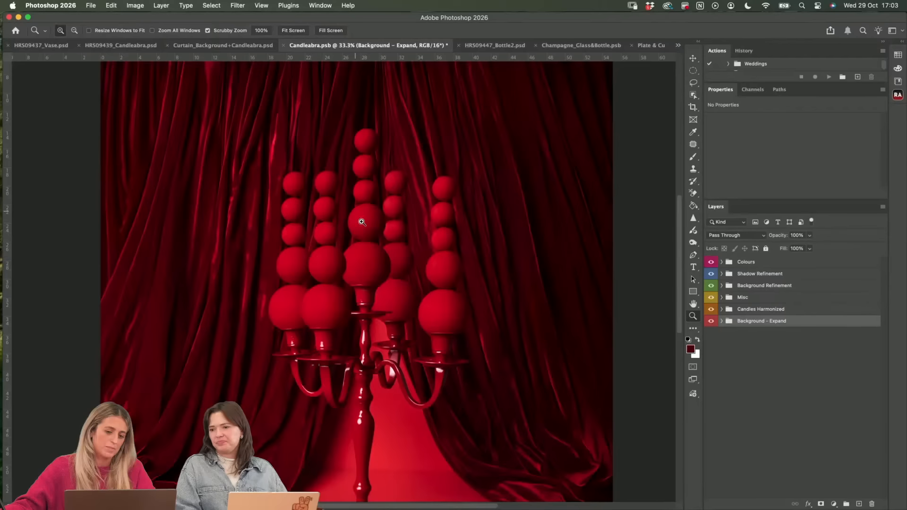
# - Hide every group above Background - Expand, turn them back on one by one up to Colours, and view the whole candelabra image
pyautogui.moveTo(711, 262); pyautogui.dragTo(710, 304)
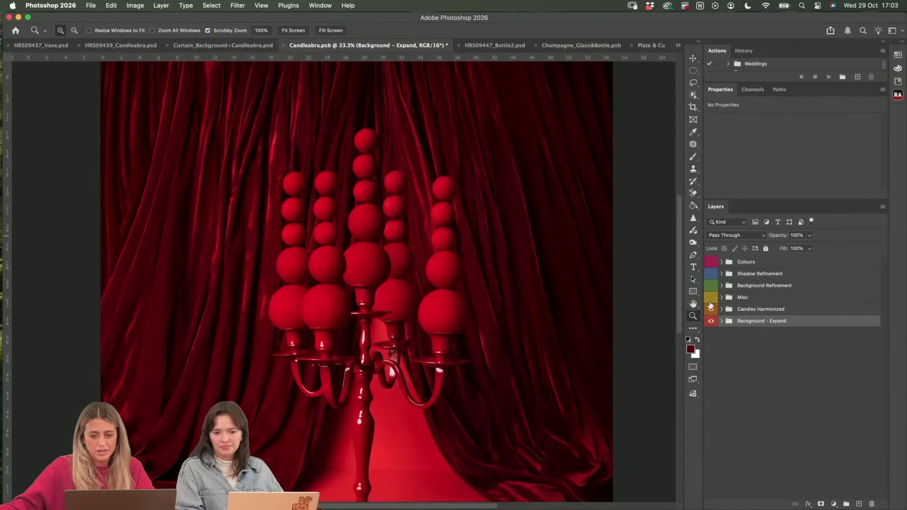
pyautogui.click(710, 308)
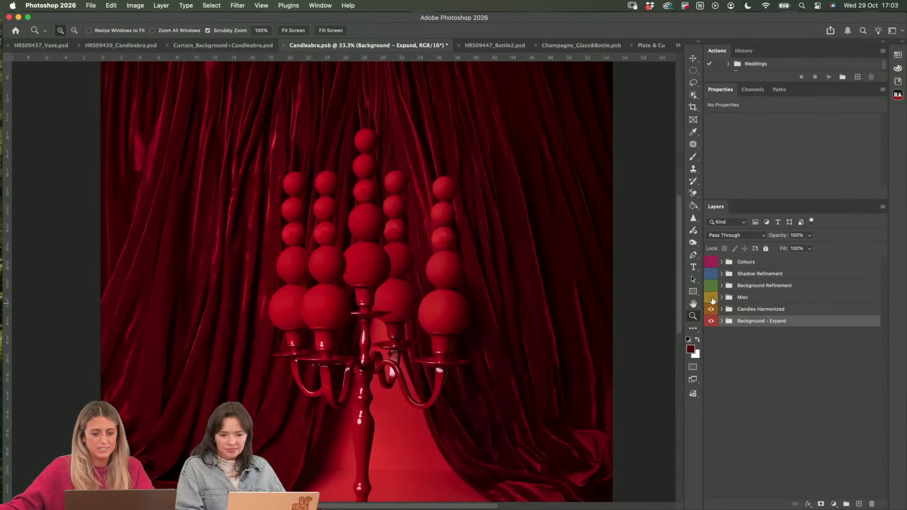
pyautogui.click(712, 299)
pyautogui.click(711, 287)
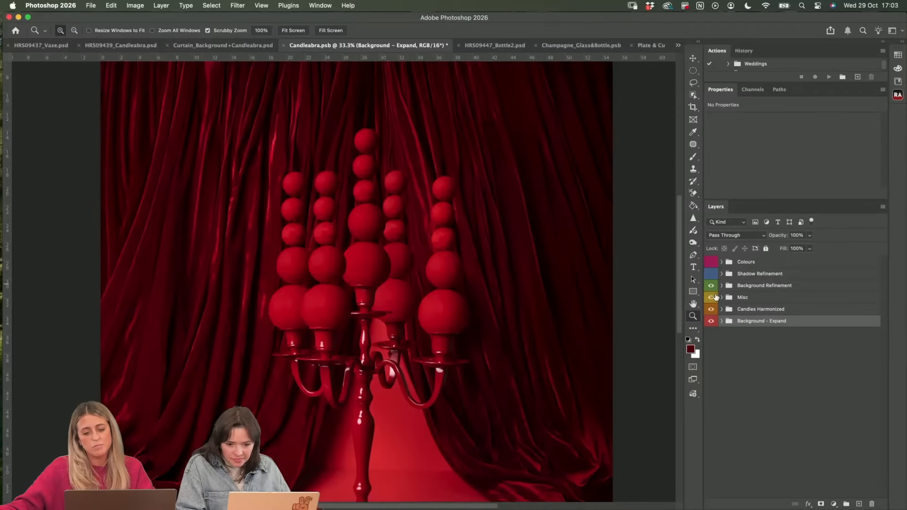
pyautogui.click(711, 274)
pyautogui.click(711, 262)
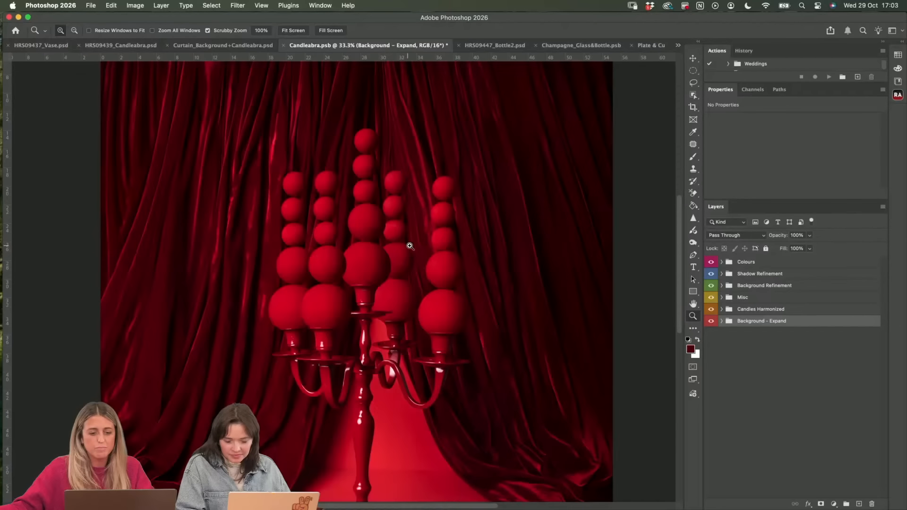
pyautogui.rightClick(437, 263)
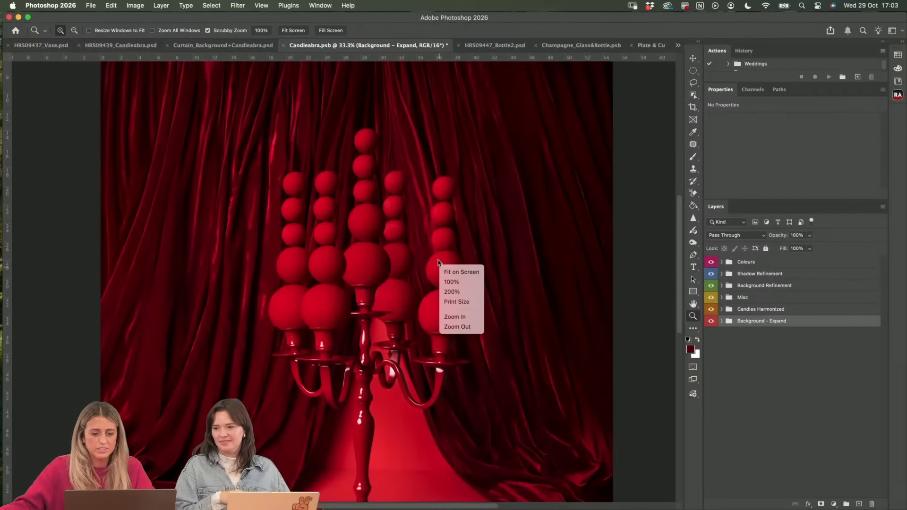
pyautogui.click(436, 251)
pyautogui.keyDown('alt'); pyautogui.click(454, 250); pyautogui.keyUp('alt')
pyautogui.keyDown('alt'); pyautogui.click(454, 251); pyautogui.keyUp('alt')
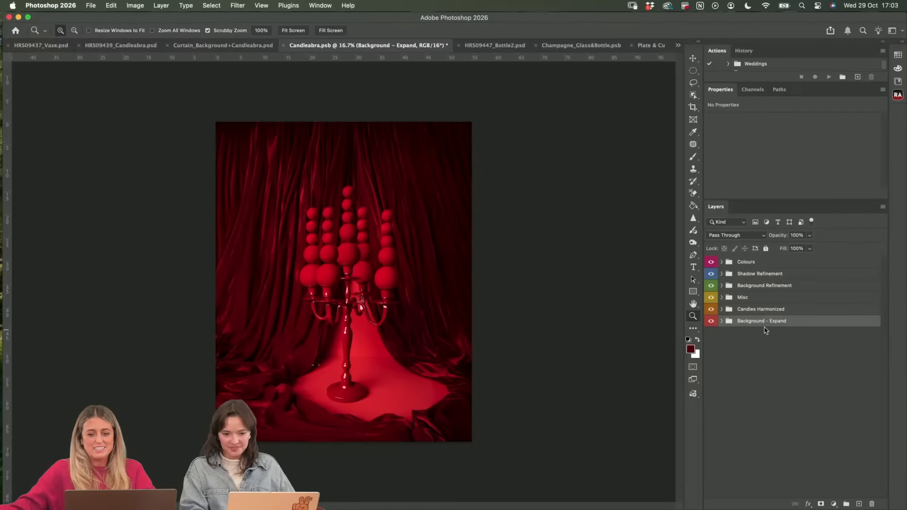
# - Check the layers inside the Background - Expand group and the colour label options available for it
pyautogui.click(722, 321)
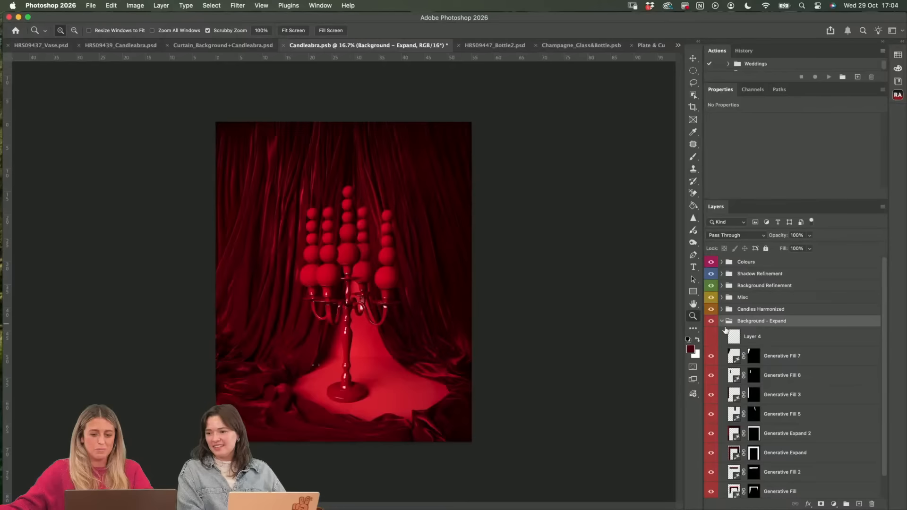
pyautogui.click(722, 322)
pyautogui.rightClick(804, 326)
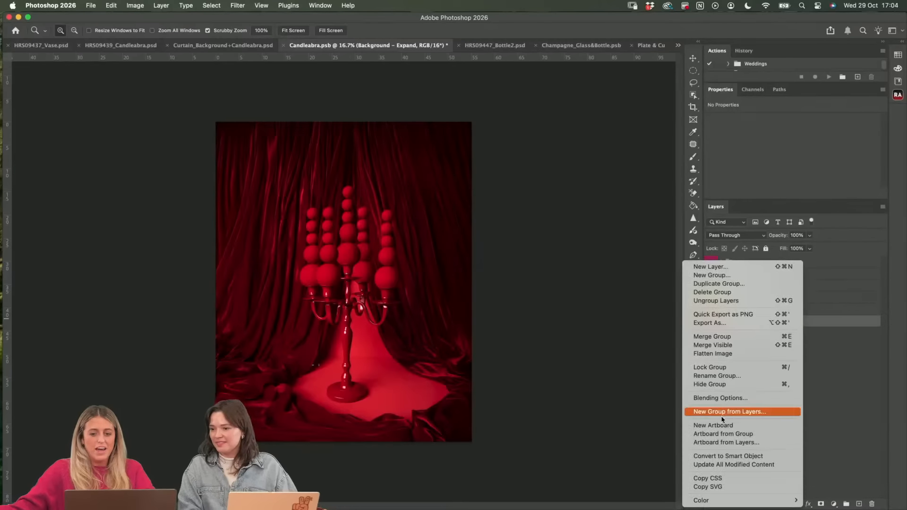
pyautogui.moveTo(716, 500)
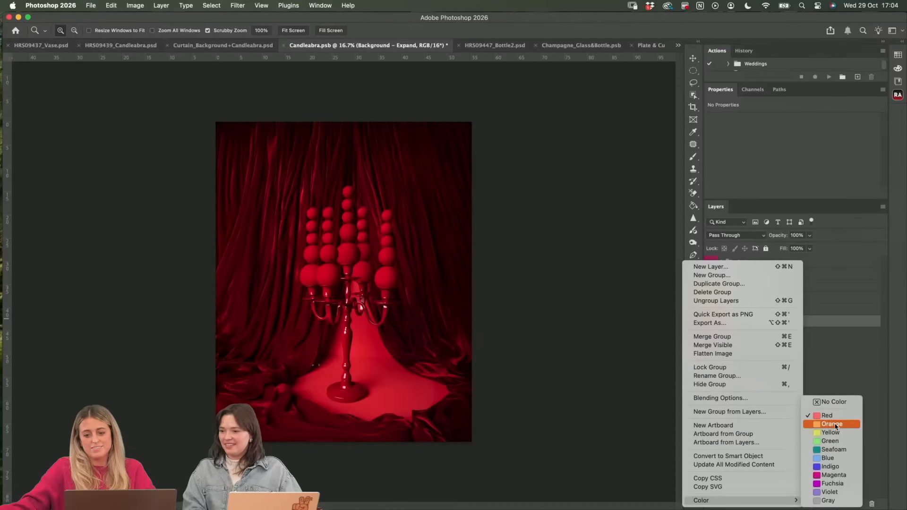
pyautogui.click(840, 351)
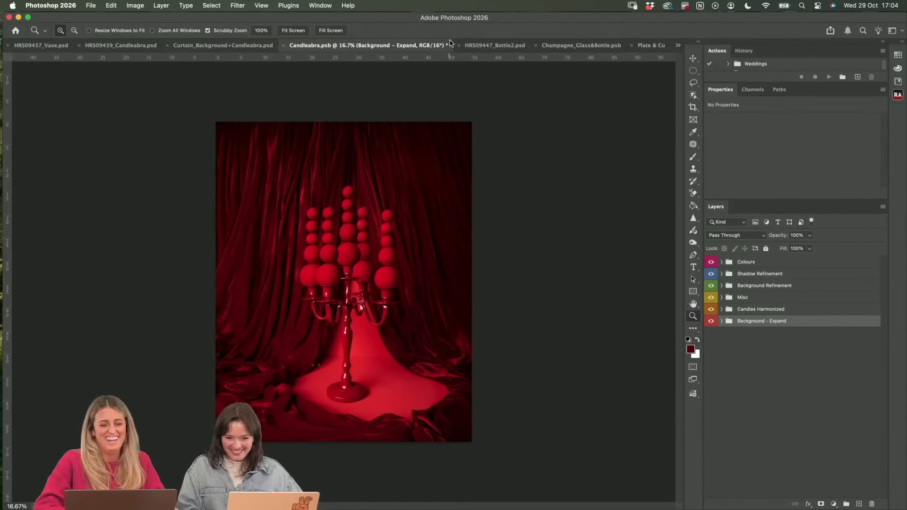
# - Glance at the HRS09447_Bottle2.psd photo and bring up the Champagne_Glass&Bottle.psb composite
pyautogui.click(494, 46)
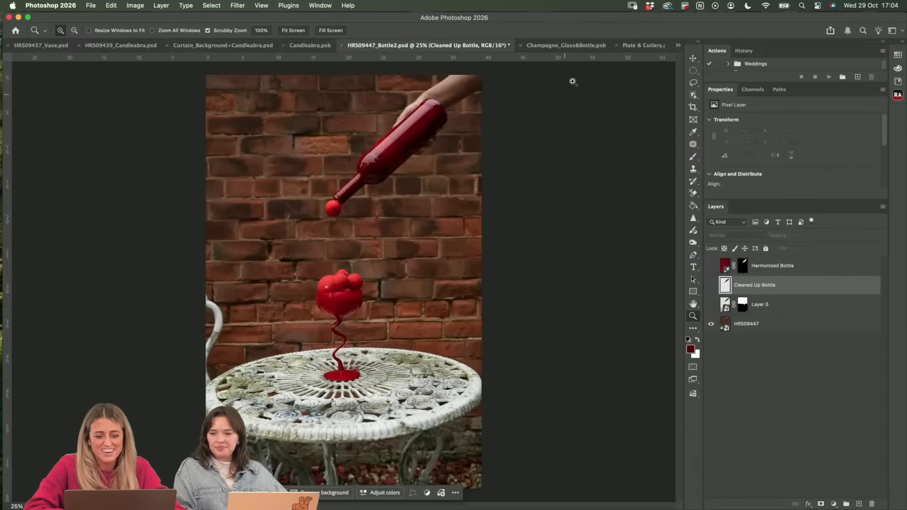
pyautogui.click(569, 45)
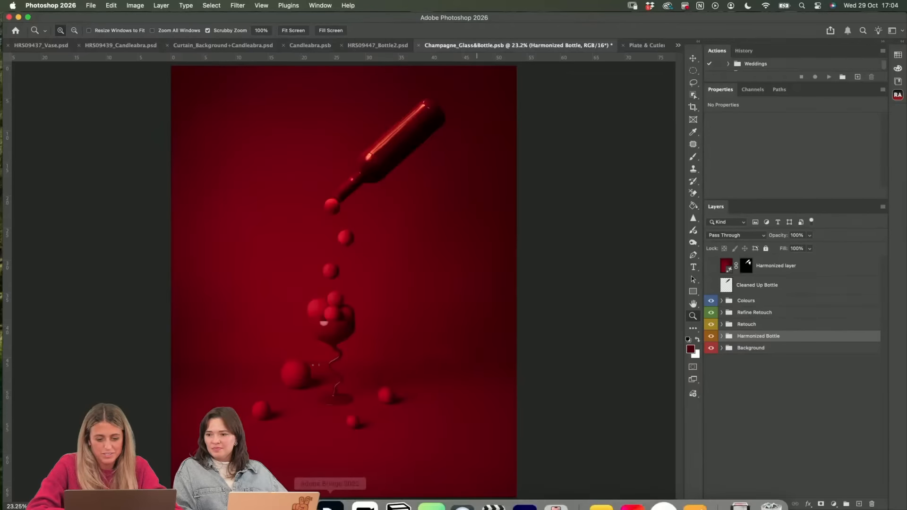
# - Switch to The Red Project board in Chrome and examine the unedited champagne glass and bottle photo
pyautogui.click(198, 487)
pyautogui.scroll(2, 671, 192)
pyautogui.scroll(3, 665, 188)
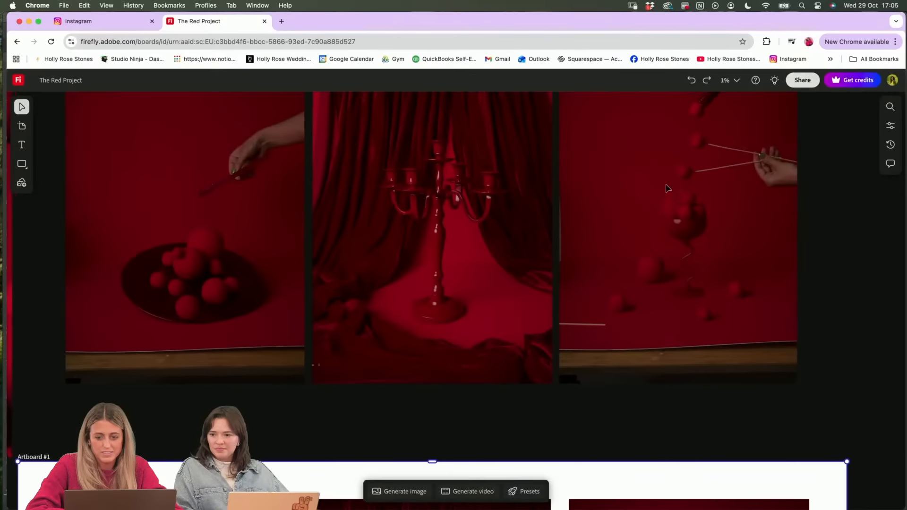
pyautogui.scroll(5, 667, 188)
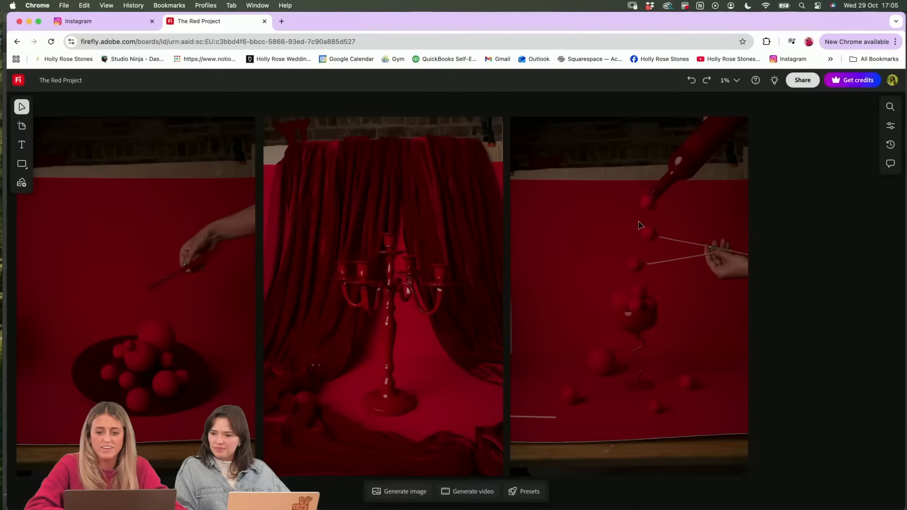
pyautogui.scroll(2, 646, 234)
pyautogui.scroll(3, 646, 235)
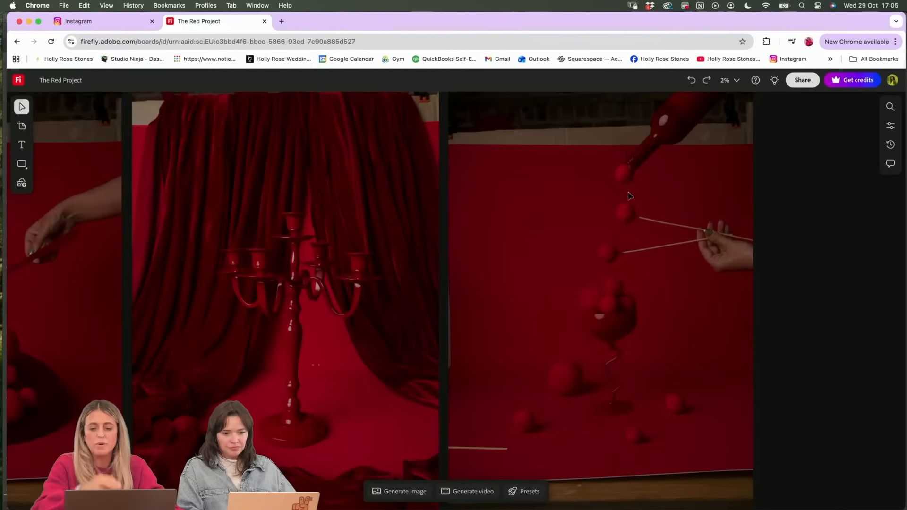
pyautogui.scroll(-3, 628, 196)
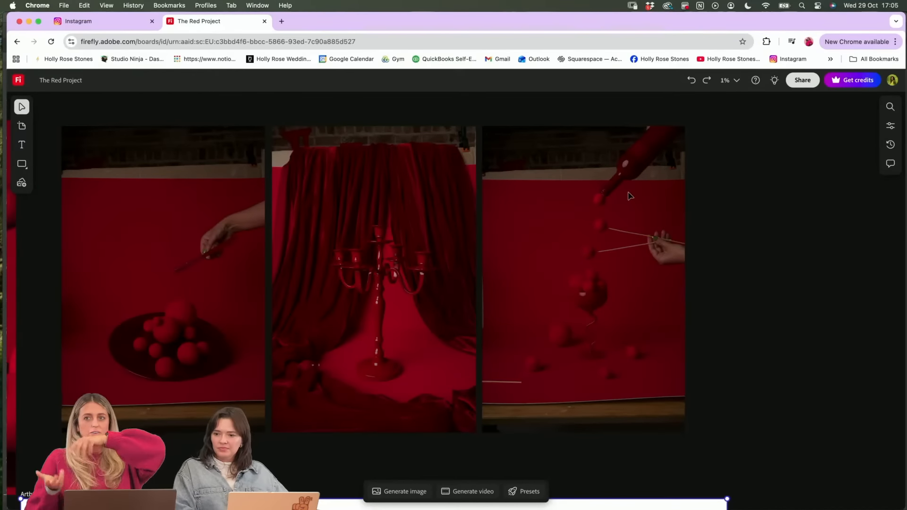
pyautogui.scroll(2, 639, 182)
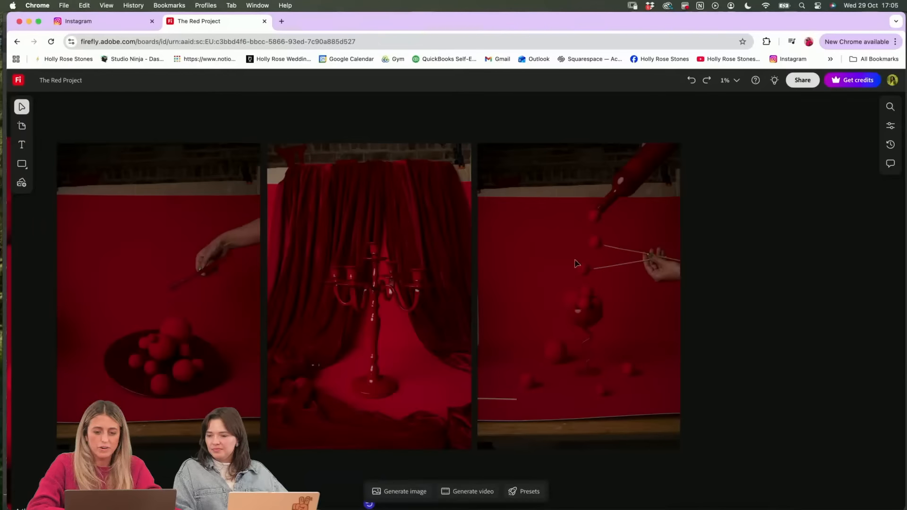
pyautogui.scroll(3, 576, 369)
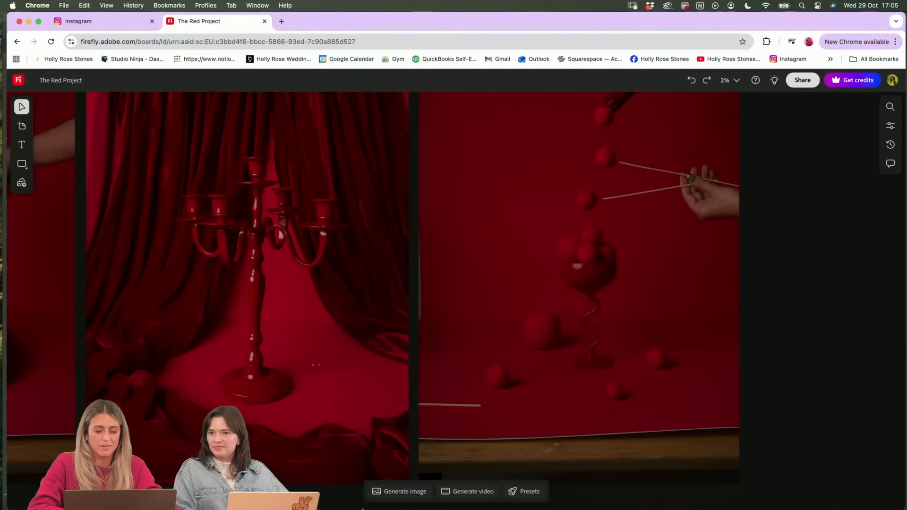
# - Switch back to Photoshop, show only the Background group of the champagne composite and expand it
pyautogui.click(326, 493)
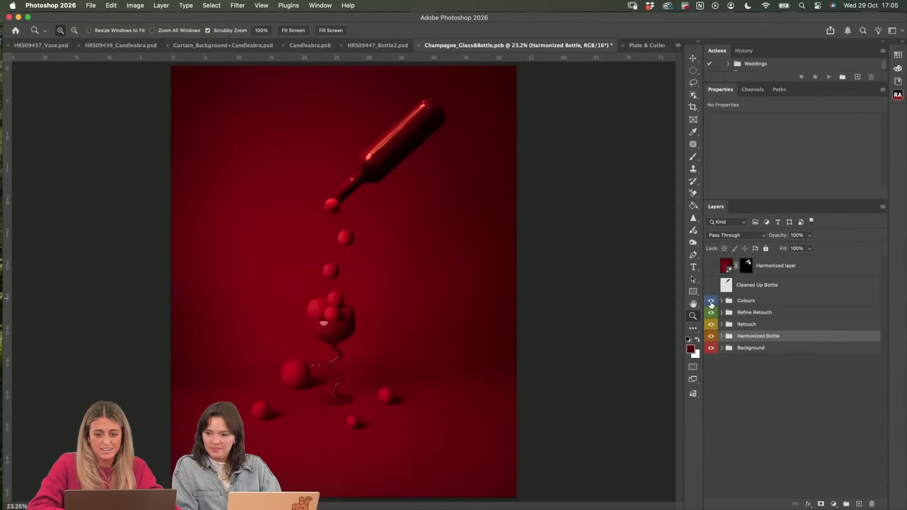
pyautogui.keyDown('alt'); pyautogui.click(711, 346); pyautogui.keyUp('alt')
pyautogui.click(720, 348)
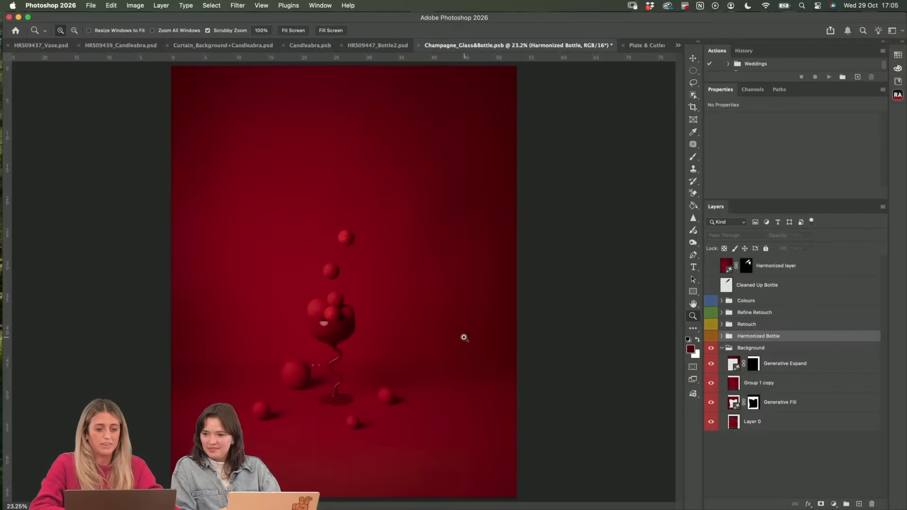
# - Hide the Background group's layers above Layer 0, then reveal Generative Fill, Group 1 copy and Generative Expand in turn
pyautogui.moveTo(710, 367); pyautogui.dragTo(711, 405)
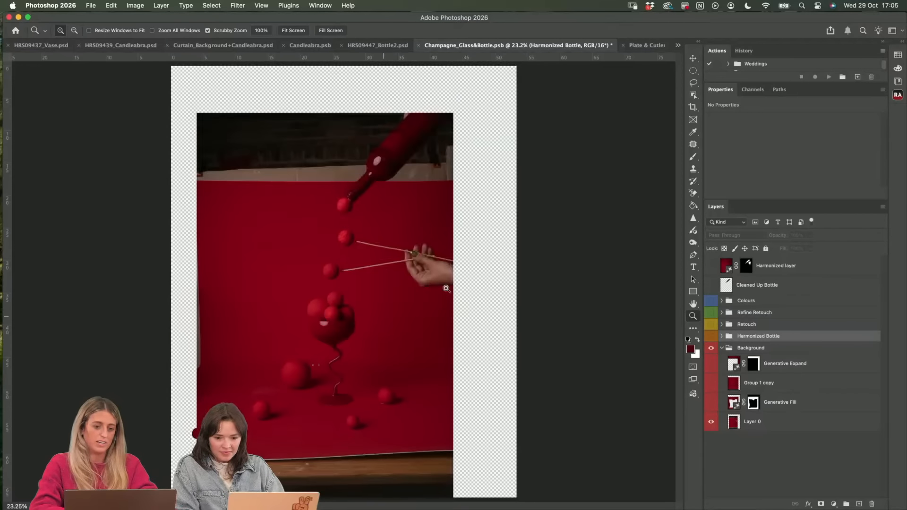
pyautogui.click(711, 402)
pyautogui.click(711, 383)
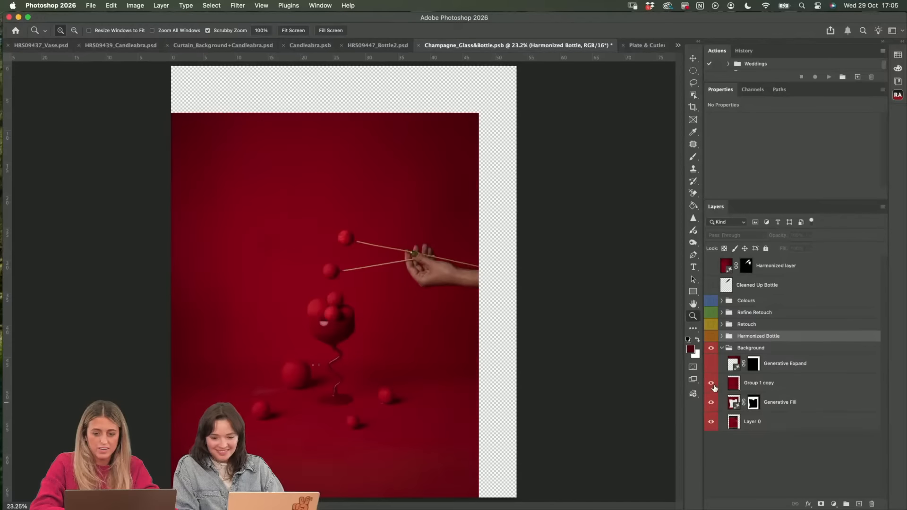
pyautogui.click(712, 363)
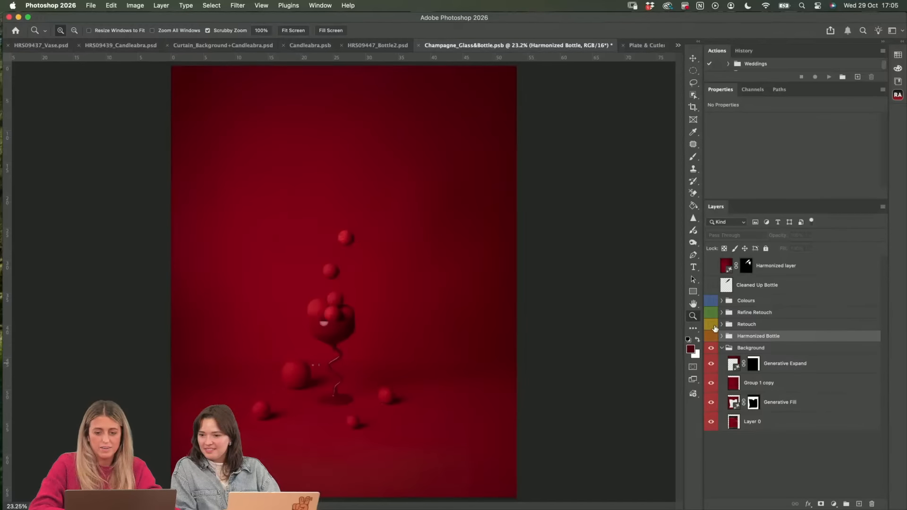
# - Compare the background with and without the Generative Expand and Group 1 copy layers, leaving both on
pyautogui.click(711, 348)
pyautogui.click(710, 348)
pyautogui.click(710, 363)
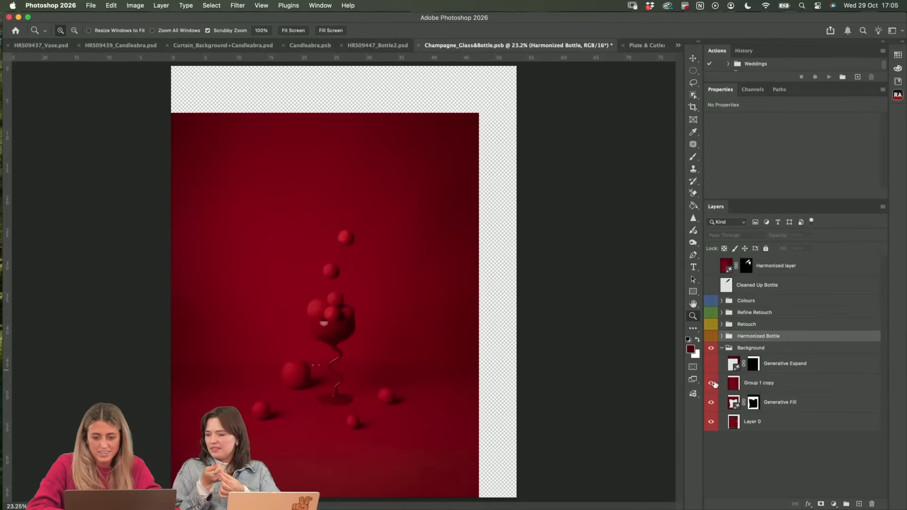
pyautogui.click(712, 383)
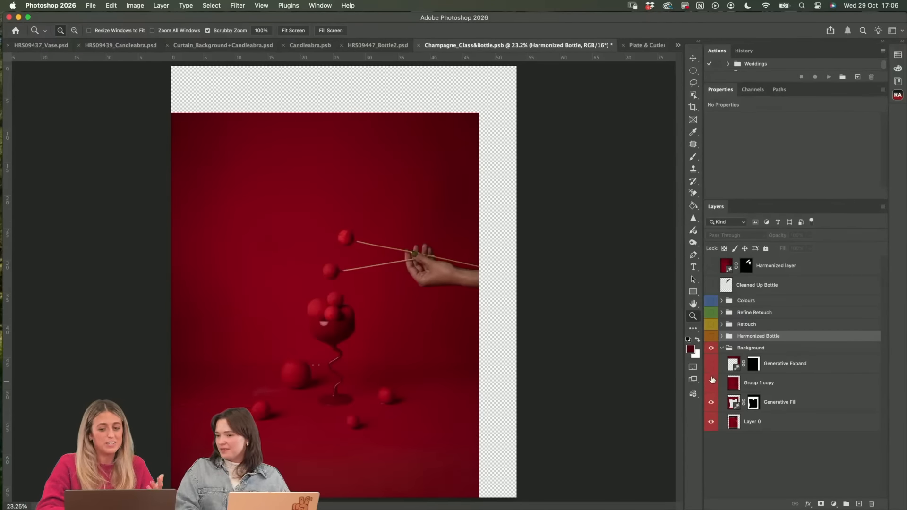
pyautogui.click(711, 382)
pyautogui.click(711, 364)
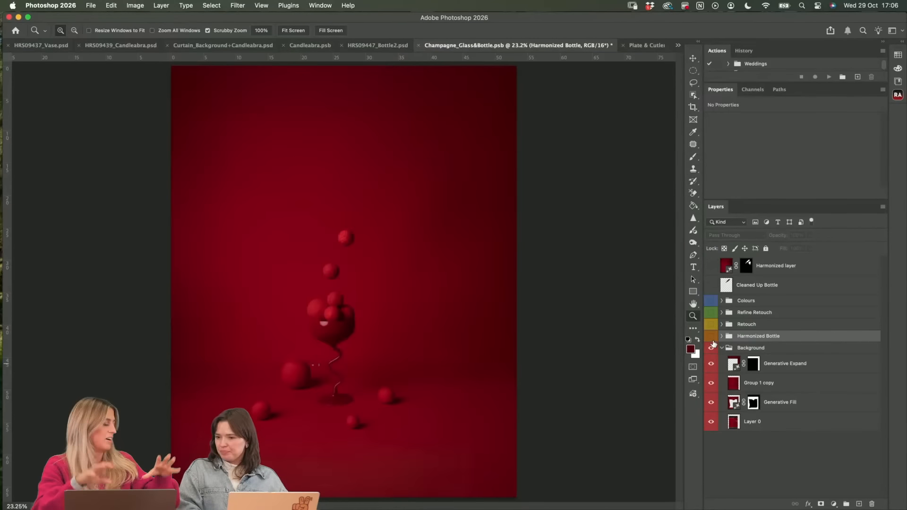
# - Show and expand the Harmonized Bottle group, hide the three layers above Bottle, select Bottle and view it up close
pyautogui.click(712, 337)
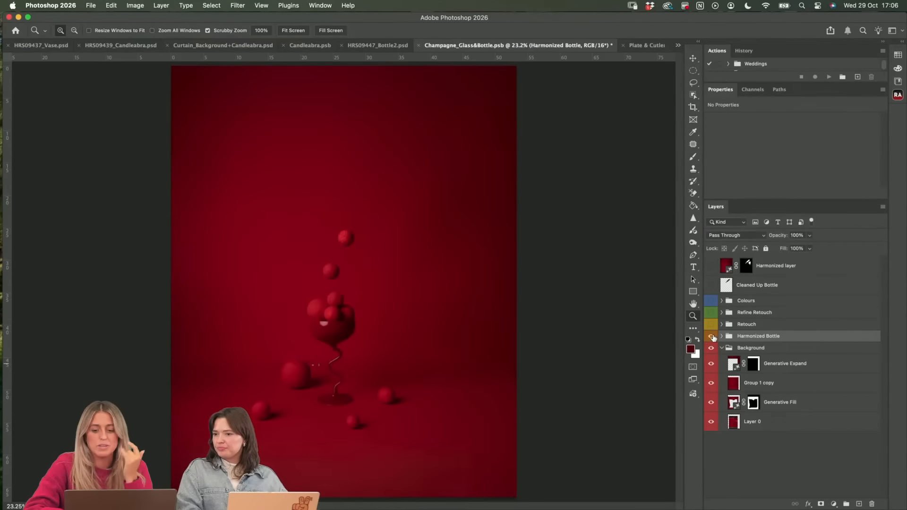
pyautogui.click(721, 336)
pyautogui.moveTo(716, 358); pyautogui.dragTo(712, 390)
pyautogui.click(775, 412)
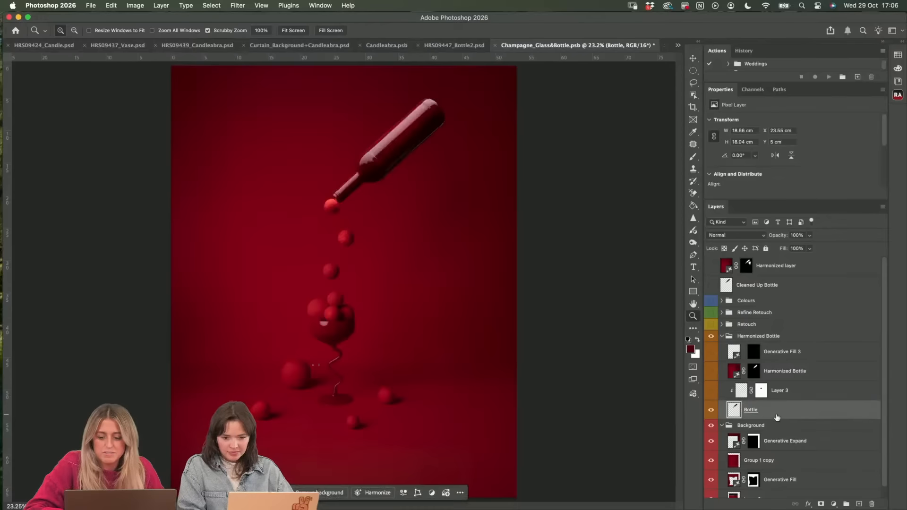
pyautogui.click(401, 153)
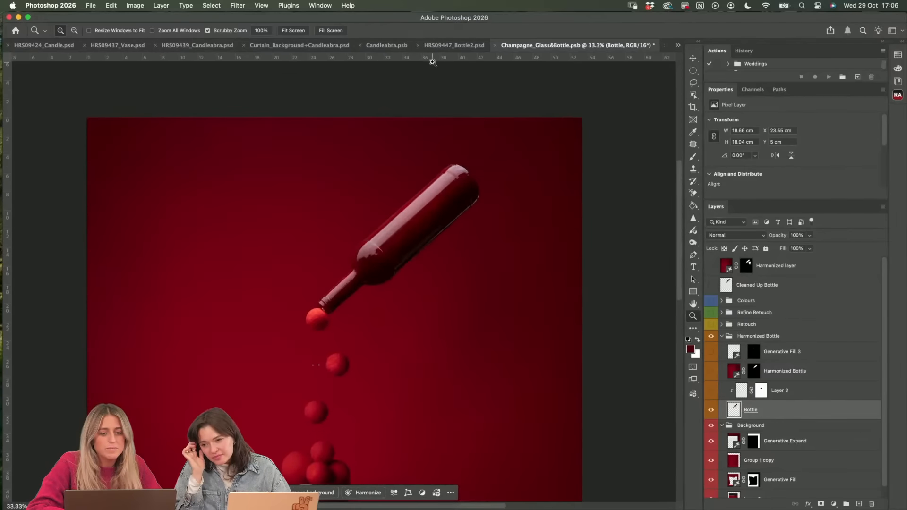
# - Bring up HRS09447_Bottle2.psd and examine the hand-held bottle in the original brick-wall photo
pyautogui.click(453, 45)
pyautogui.moveTo(375, 154); pyautogui.dragTo(387, 149)
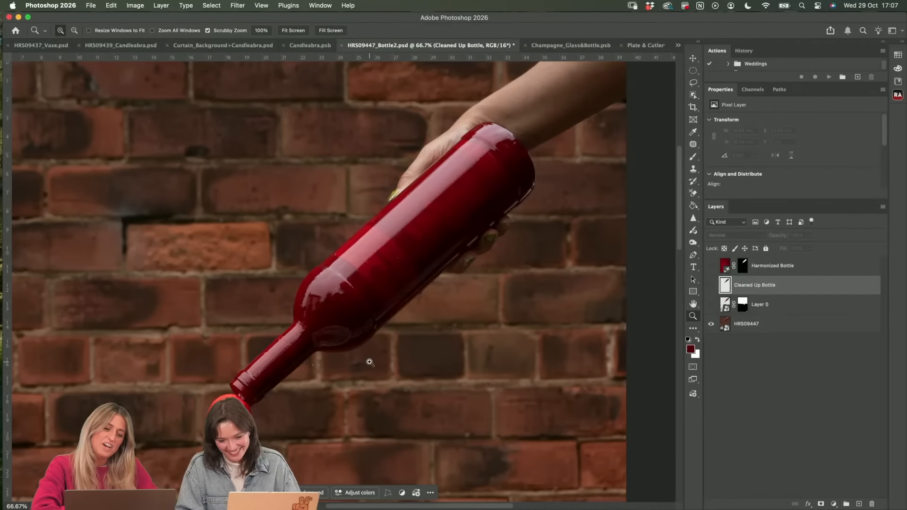
pyautogui.scroll(-5, 370, 362)
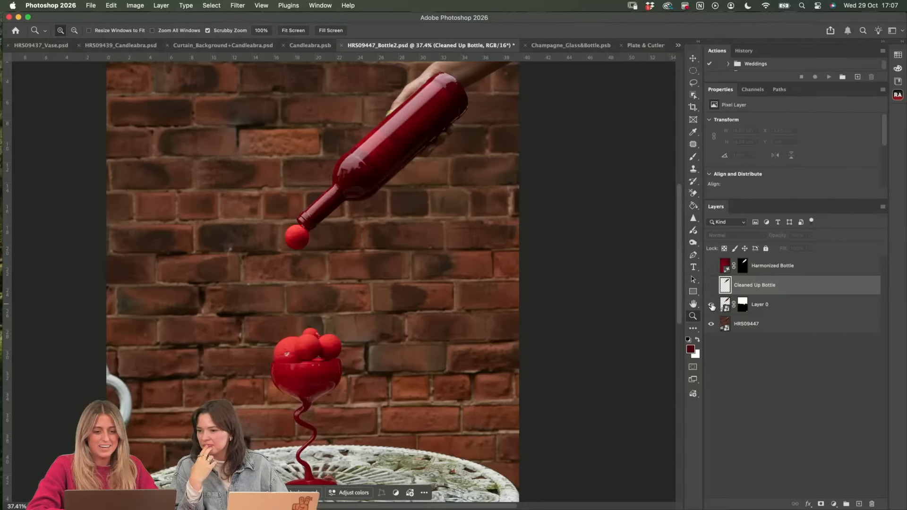
# - Isolate the cut-out bottle and hand on Layer 0 and compare it up close with the Cleaned Up Bottle layer
pyautogui.keyDown('alt'); pyautogui.click(711, 306); pyautogui.keyUp('alt')
pyautogui.scroll(3, 488, 236)
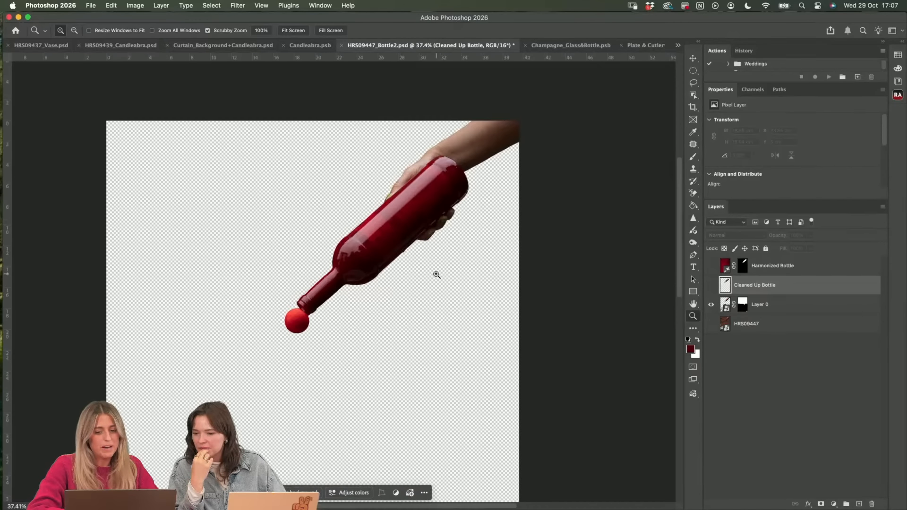
pyautogui.click(712, 304)
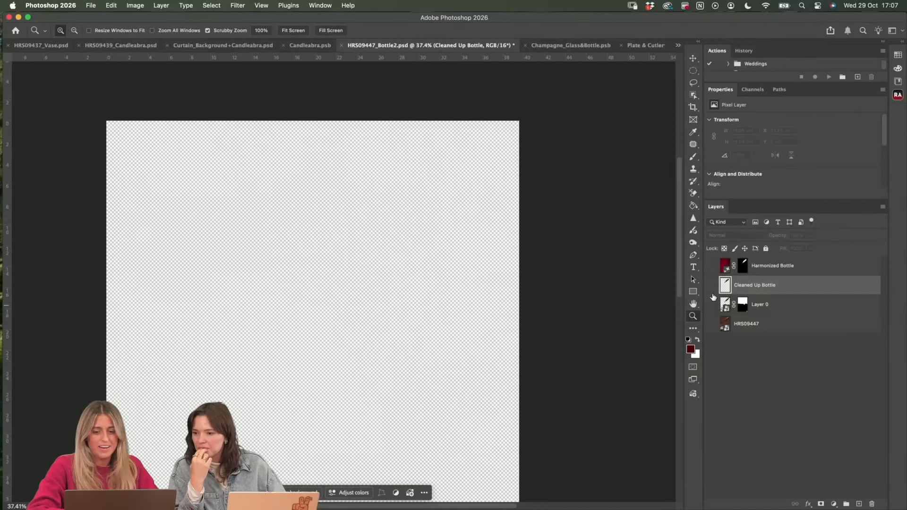
pyautogui.click(711, 286)
pyautogui.click(421, 238)
pyautogui.click(423, 240)
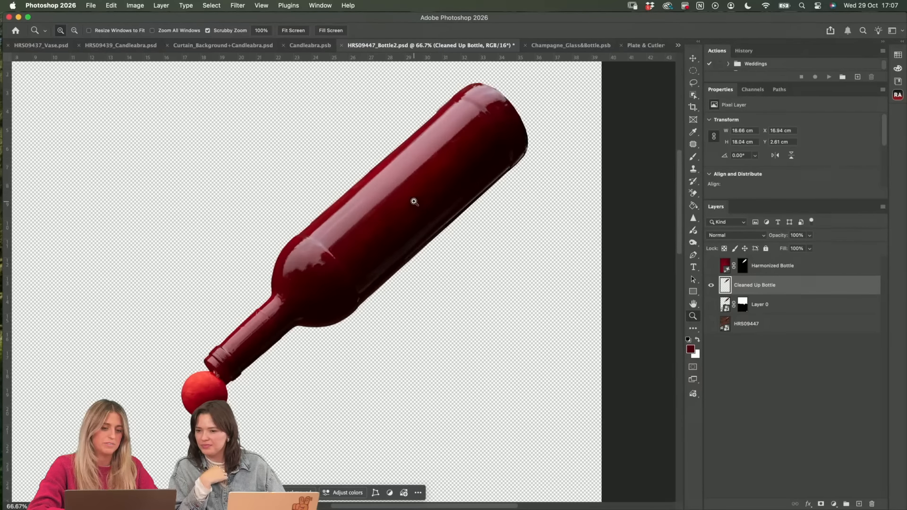
pyautogui.click(711, 304)
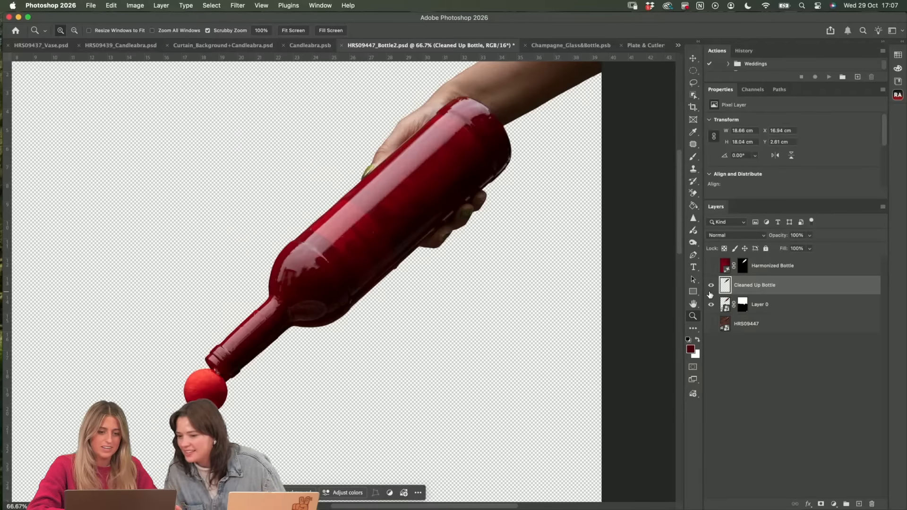
# - Compare the Cleaned Up Bottle layer with the original cut-out on Layer 0, leaving only Layer 0 shown
pyautogui.click(710, 292)
pyautogui.click(710, 292)
pyautogui.click(710, 291)
pyautogui.click(709, 291)
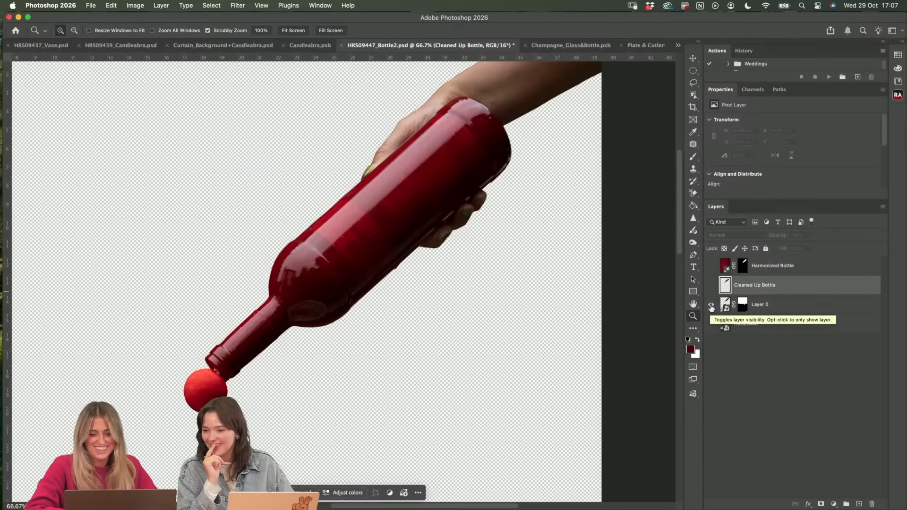
pyautogui.click(711, 306)
pyautogui.click(711, 289)
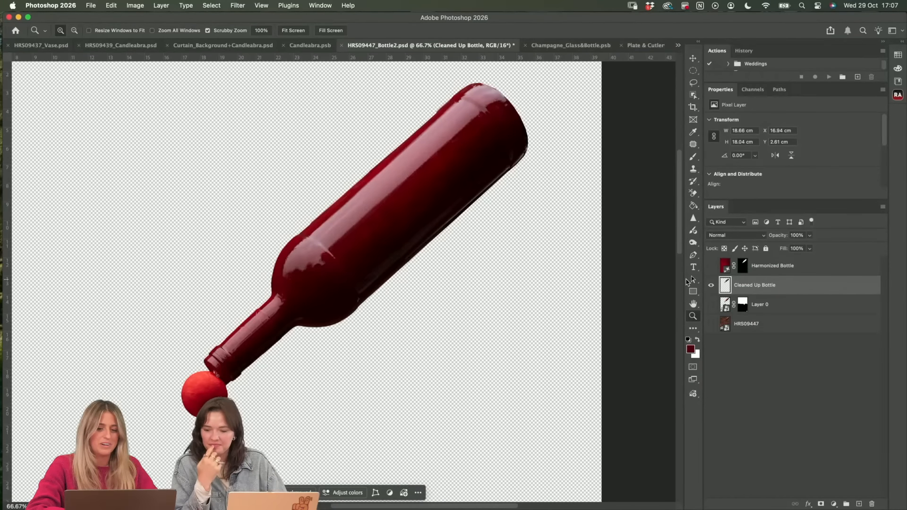
pyautogui.click(712, 287)
pyautogui.click(711, 304)
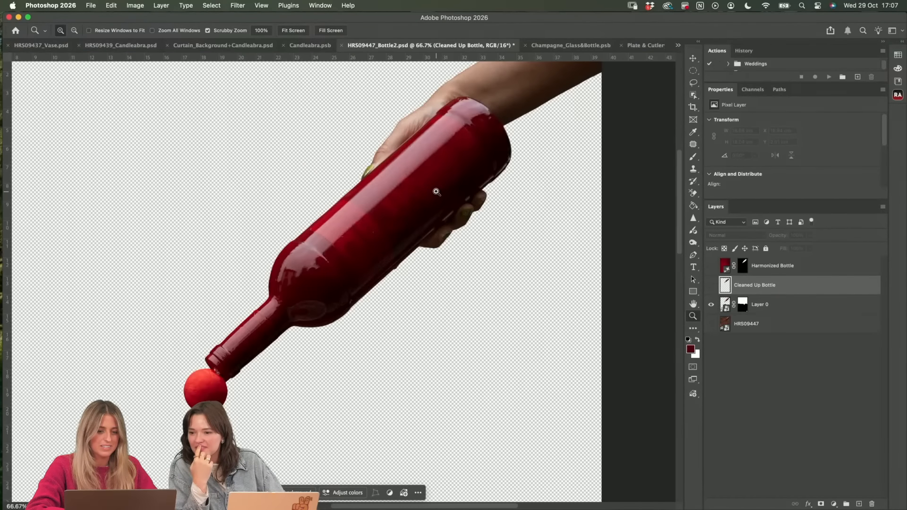
# - Examine the hand-held bottle on Layer 0 up close, and isolate the Cleaned Up Bottle layer to view it whole
pyautogui.click(399, 196)
pyautogui.click(399, 195)
pyautogui.scroll(-6, 409, 219)
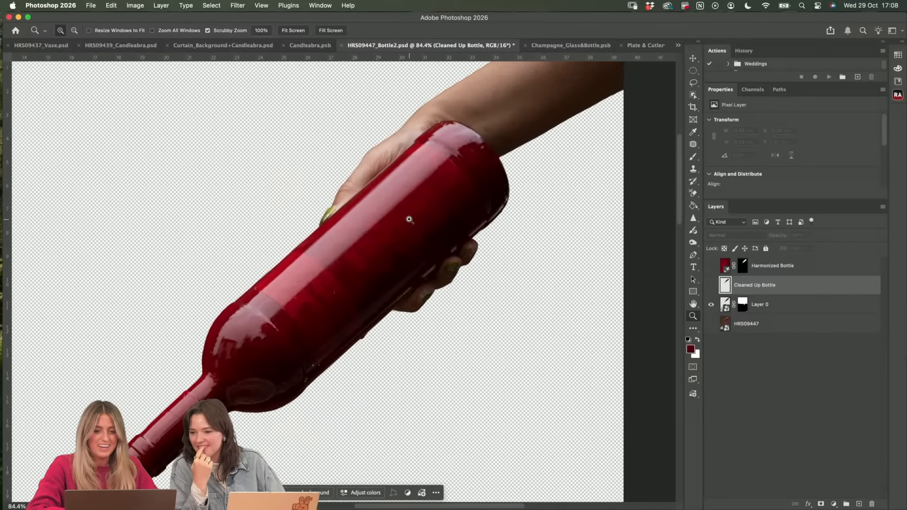
pyautogui.scroll(-5, 537, 309)
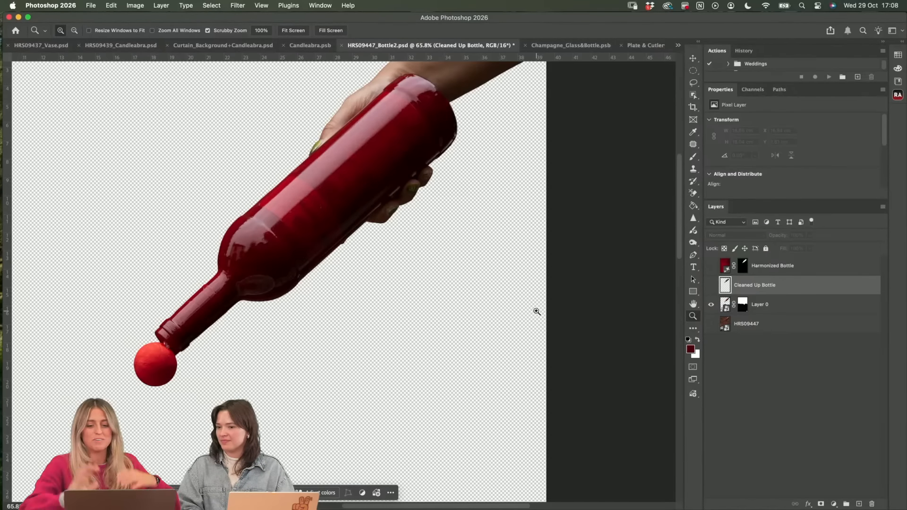
pyautogui.scroll(1, 463, 296)
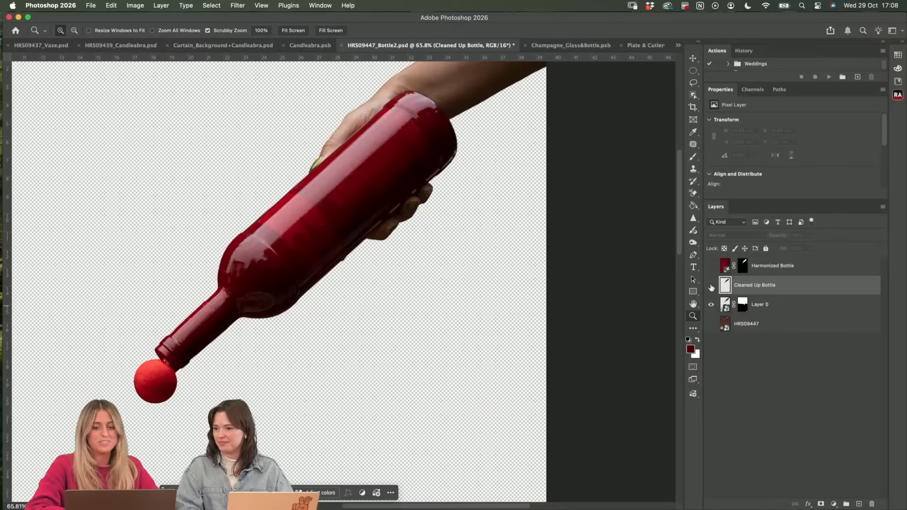
pyautogui.keyDown('alt'); pyautogui.click(711, 287); pyautogui.keyUp('alt')
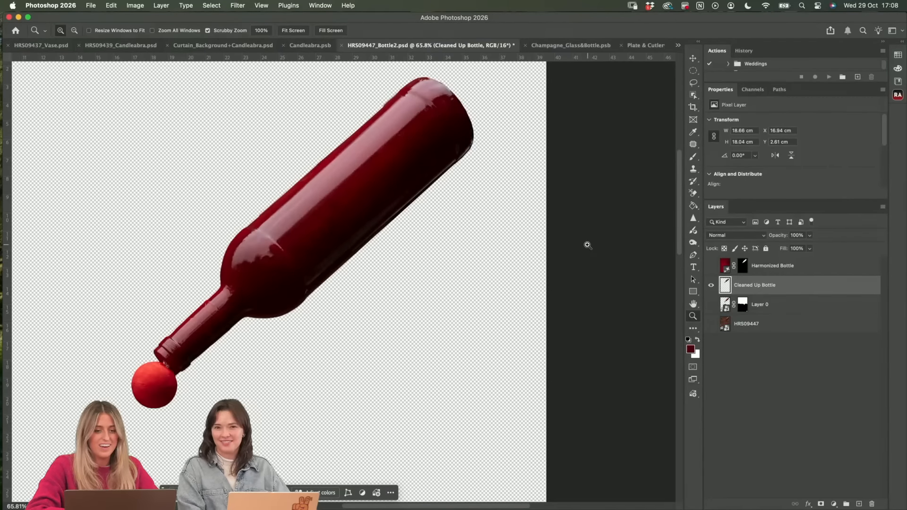
pyautogui.press('super+minus')
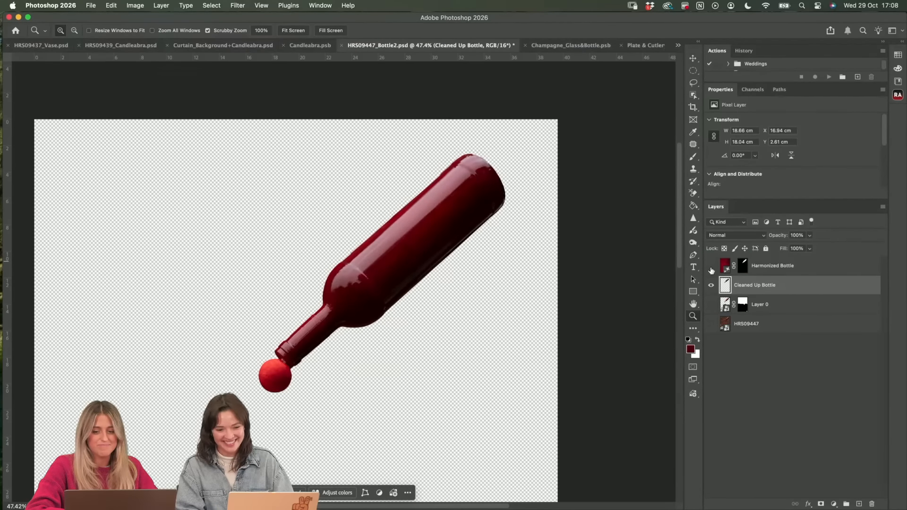
pyautogui.click(710, 266)
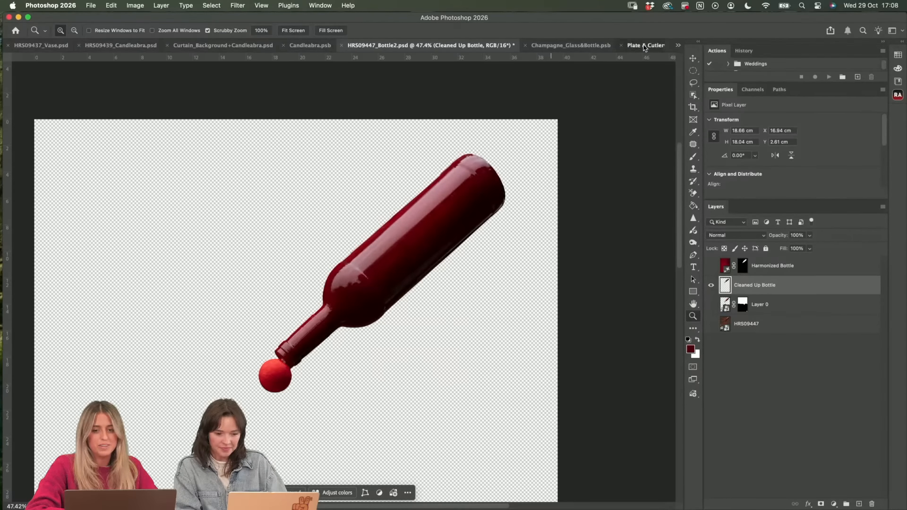
# - Bring up Champagne_Glass&Bottle.psb and check the Layer 3 and Bottle layers with and without visibility
pyautogui.click(645, 45)
pyautogui.click(452, 50)
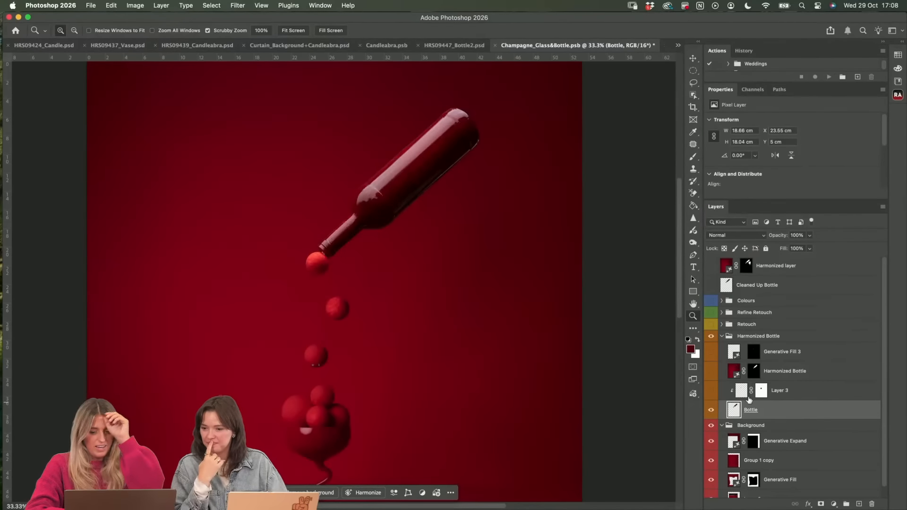
pyautogui.click(709, 393)
pyautogui.click(709, 394)
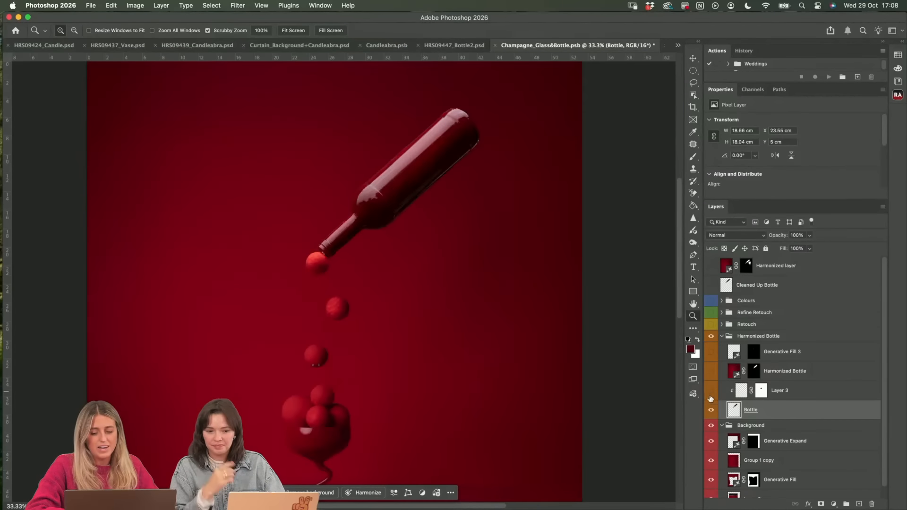
pyautogui.click(711, 412)
pyautogui.click(711, 410)
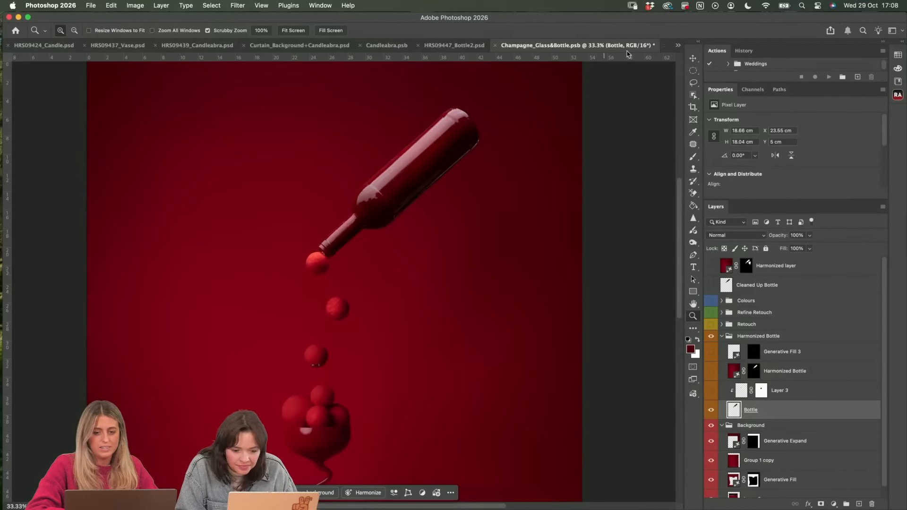
# - Try repositioning the Bottle layer over the red background, and undo the moves
pyautogui.press('v')
pyautogui.moveTo(435, 153); pyautogui.dragTo(458, 115)
pyautogui.scroll(-3, 425, 188)
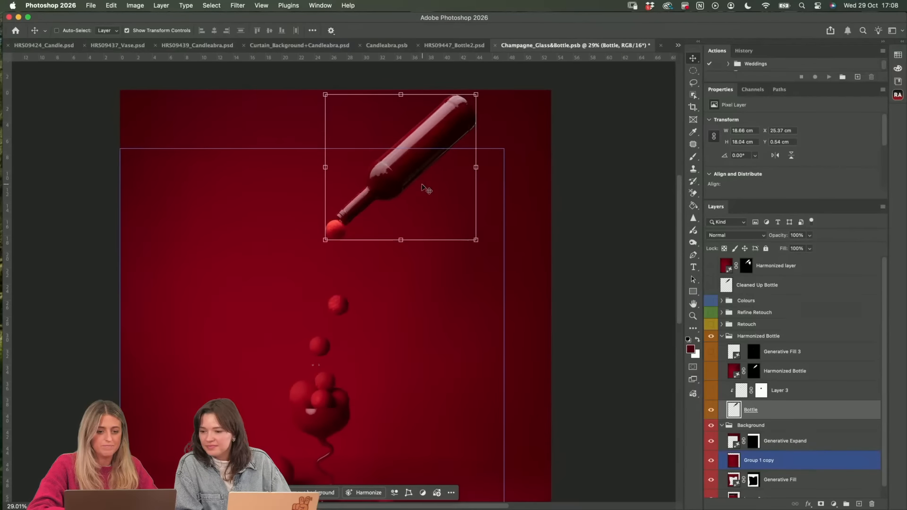
pyautogui.moveTo(430, 148)
pyautogui.mouseDown()
pyautogui.moveTo(298, 216)
pyautogui.moveTo(413, 116)
pyautogui.moveTo(482, 154)
pyautogui.moveTo(445, 154)
pyautogui.mouseUp()
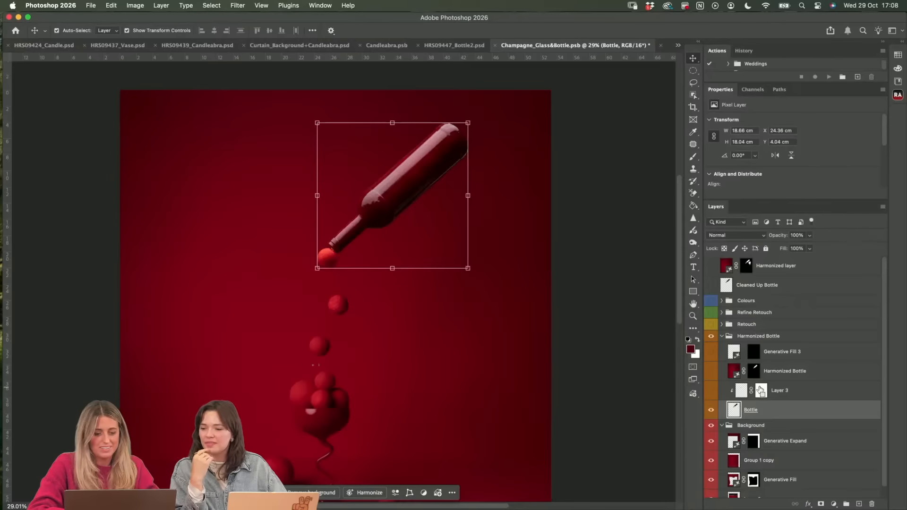
pyautogui.press('super+z')
# - Harmonize the Bottle layer with the red background, leaving Layer 3 hidden
pyautogui.click(710, 392)
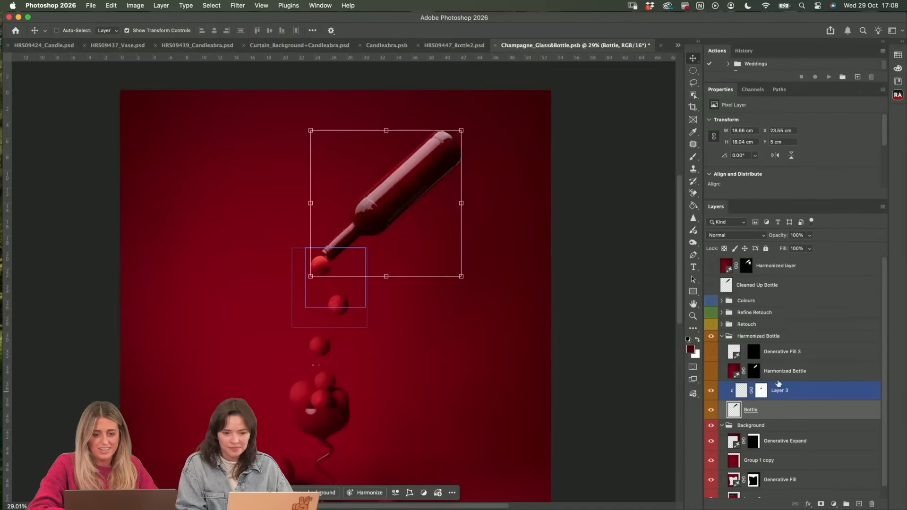
pyautogui.click(820, 387)
pyautogui.click(787, 407)
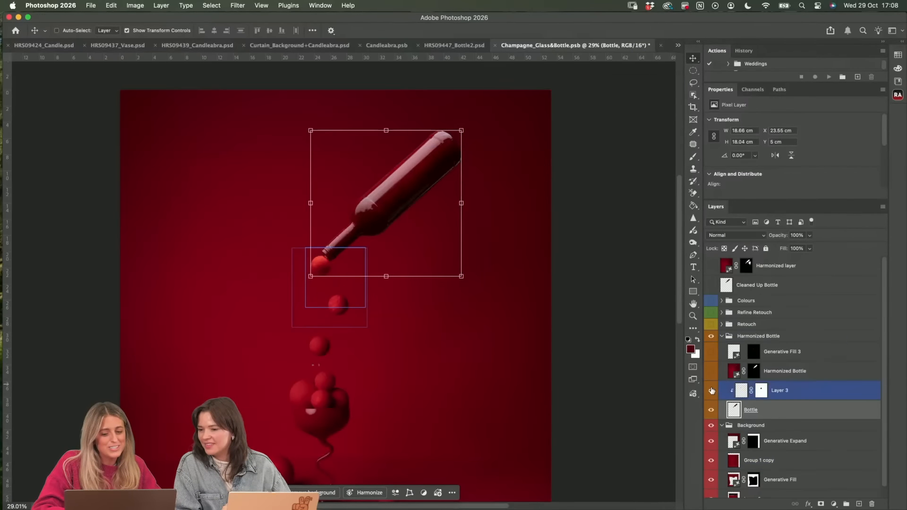
pyautogui.click(366, 490)
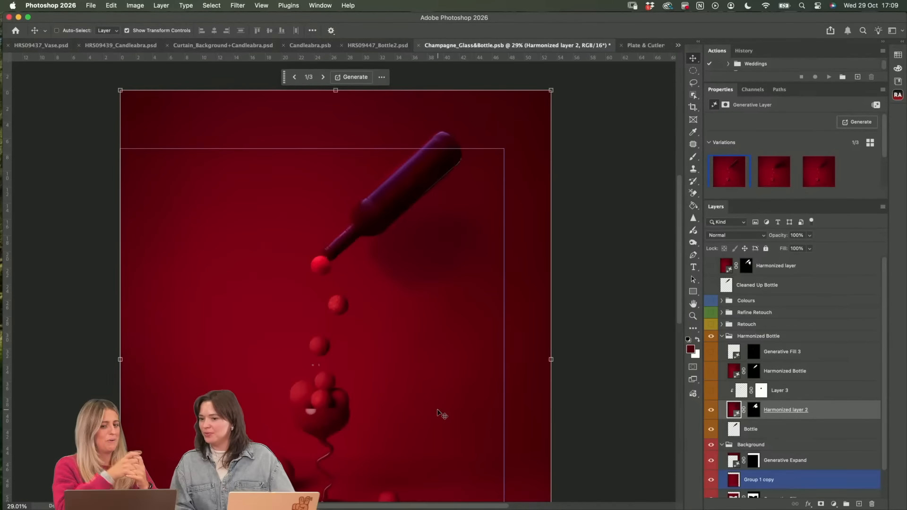
# - Compare the three harmonized variations of the bottle in the full image, returning to the first one
pyautogui.moveTo(770, 173)
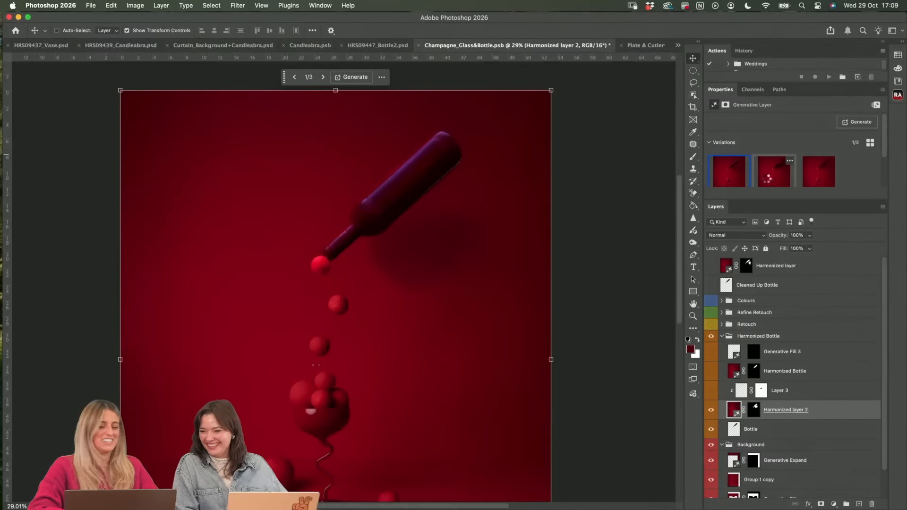
pyautogui.click(767, 181)
pyautogui.click(826, 176)
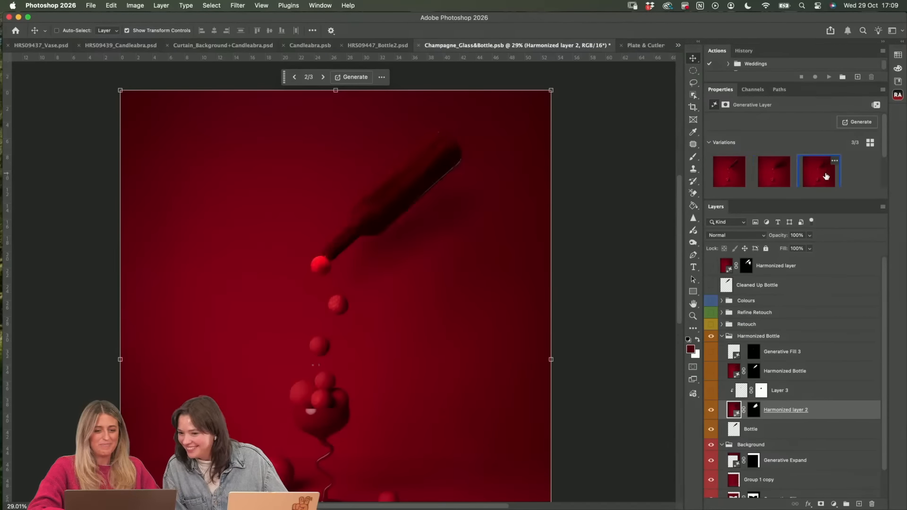
pyautogui.press('super+0')
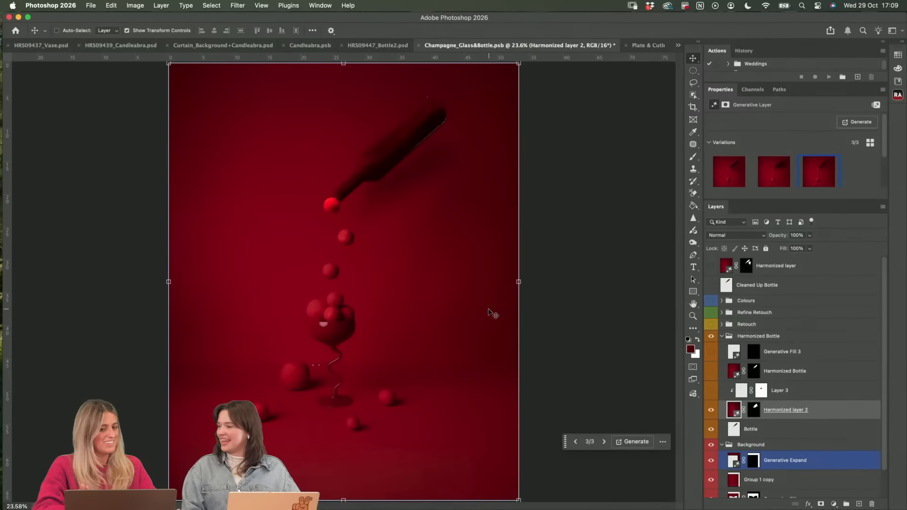
pyautogui.click(728, 179)
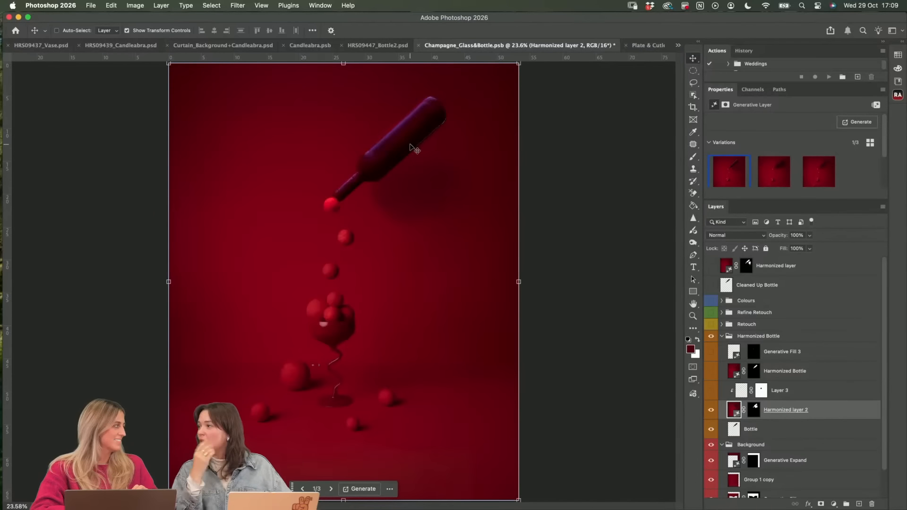
# - Show Harmonized Bottle instead of Harmonized layer 2, and reveal all six of its generated variations
pyautogui.click(711, 409)
pyautogui.click(710, 370)
pyautogui.click(779, 372)
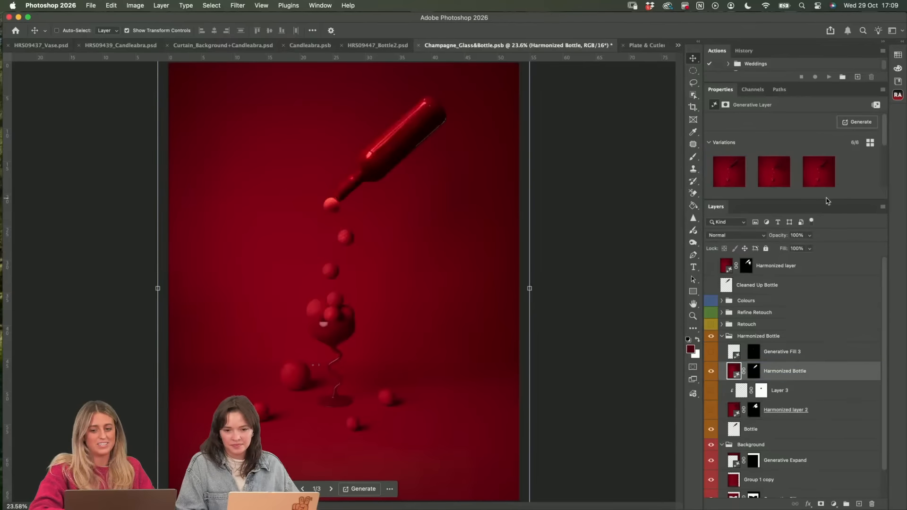
pyautogui.moveTo(824, 200); pyautogui.dragTo(825, 271)
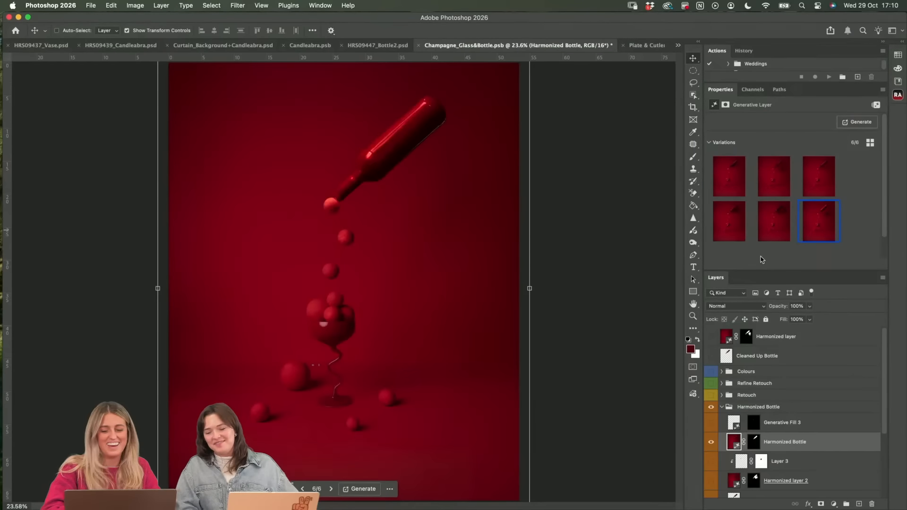
# - Show Harmonized layer 2 instead of Harmonized Bottle, and paint black on its mask with a 1100 px brush to hide the bottle's shadow
pyautogui.click(711, 442)
pyautogui.click(712, 481)
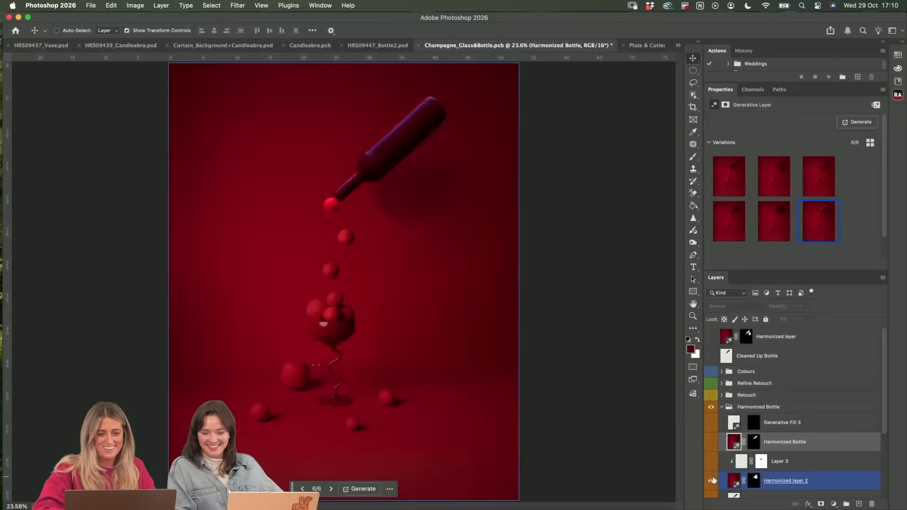
pyautogui.click(754, 444)
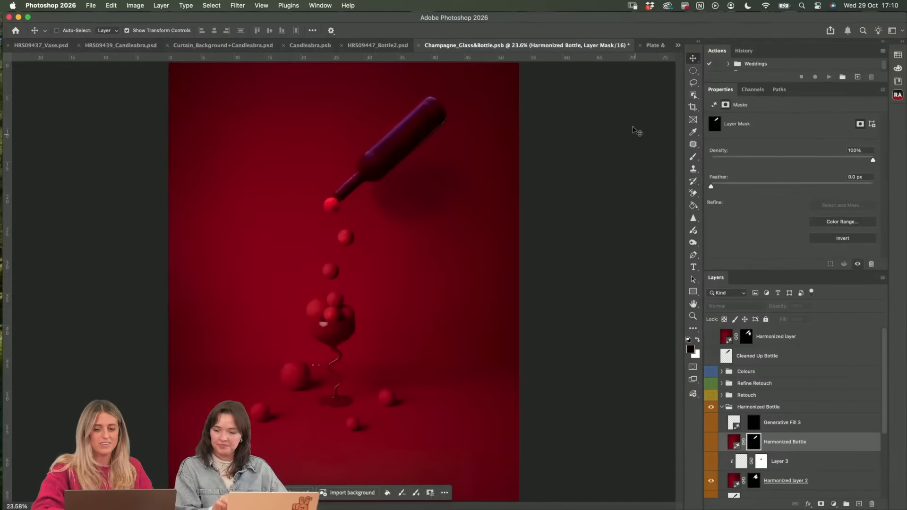
pyautogui.click(690, 159)
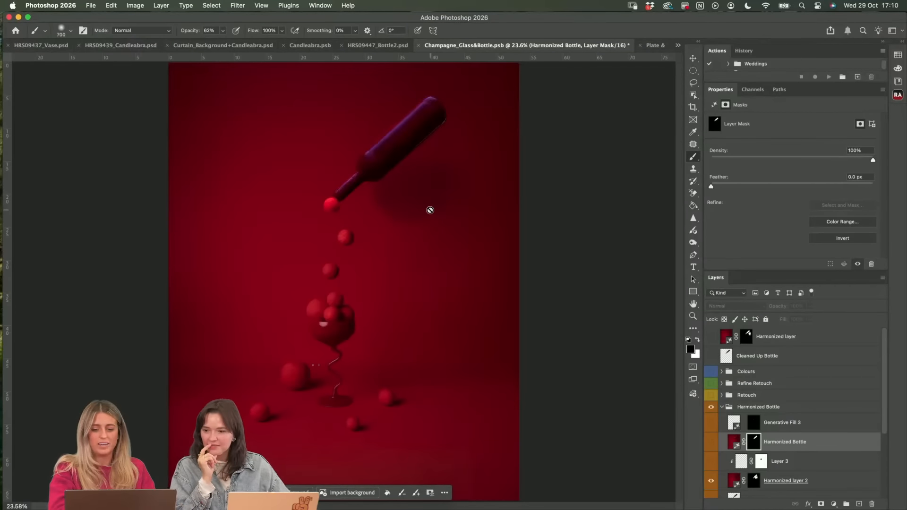
pyautogui.click(754, 481)
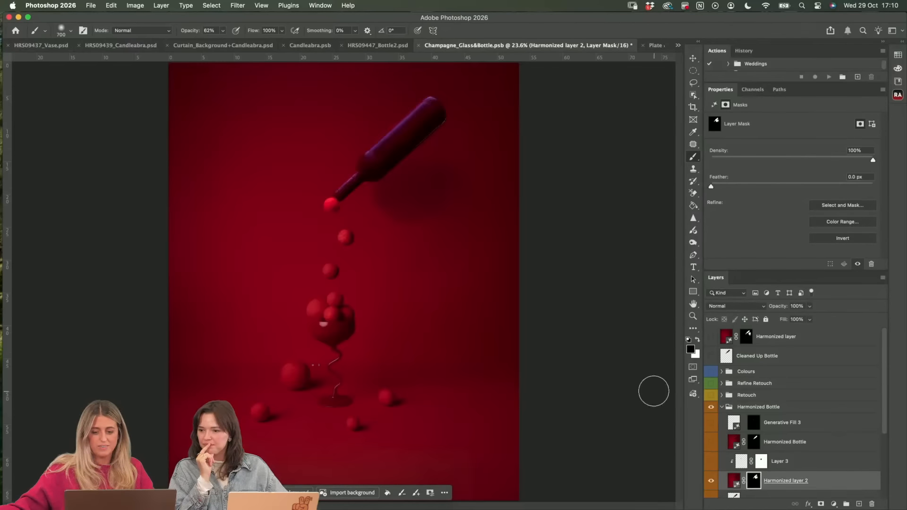
pyautogui.press(']')
pyautogui.press(']')
pyautogui.press(']')
pyautogui.press(']')
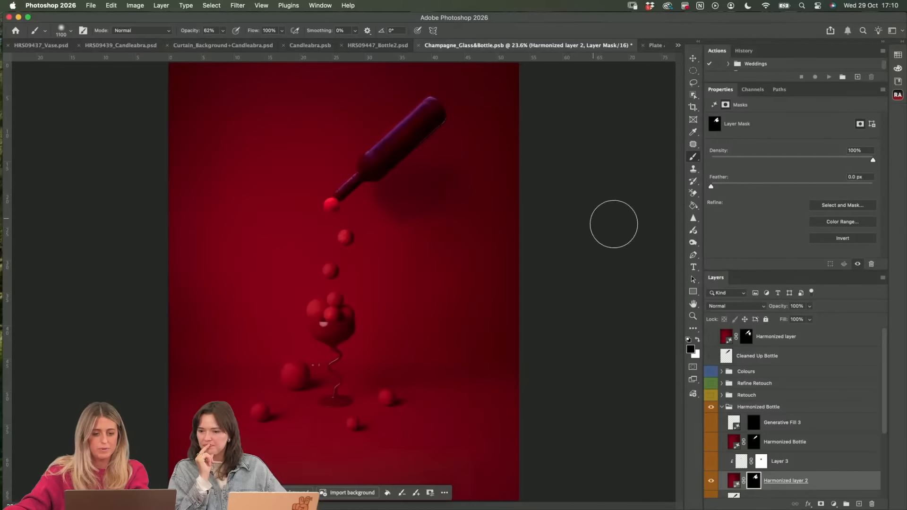
pyautogui.scroll(2, 413, 171)
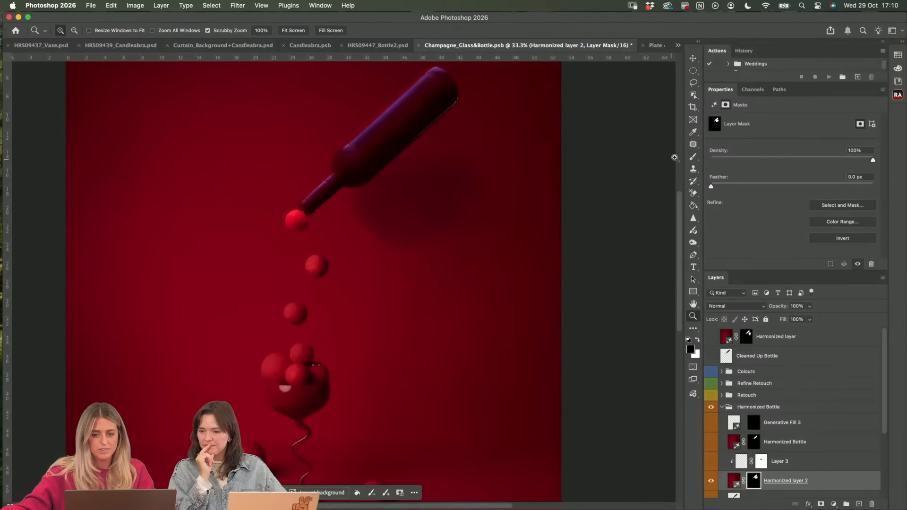
pyautogui.moveTo(421, 245)
pyautogui.mouseDown()
pyautogui.moveTo(382, 233)
pyautogui.moveTo(407, 233)
pyautogui.mouseUp()
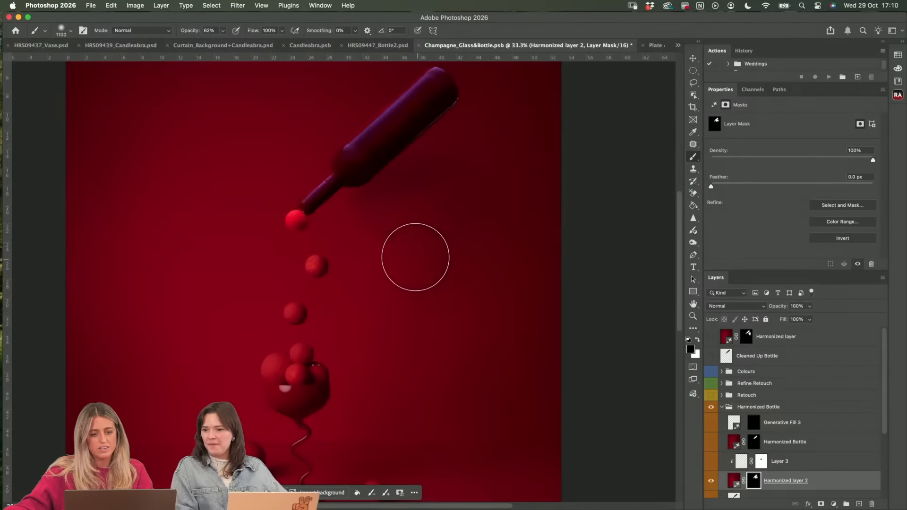
# - Mask out the remaining shadow beneath the bottle on Harmonized layer 2, using 600 px and 1200 px brush sizes
pyautogui.press('[')
pyautogui.press('[')
pyautogui.press('[')
pyautogui.press('[')
pyautogui.press('[')
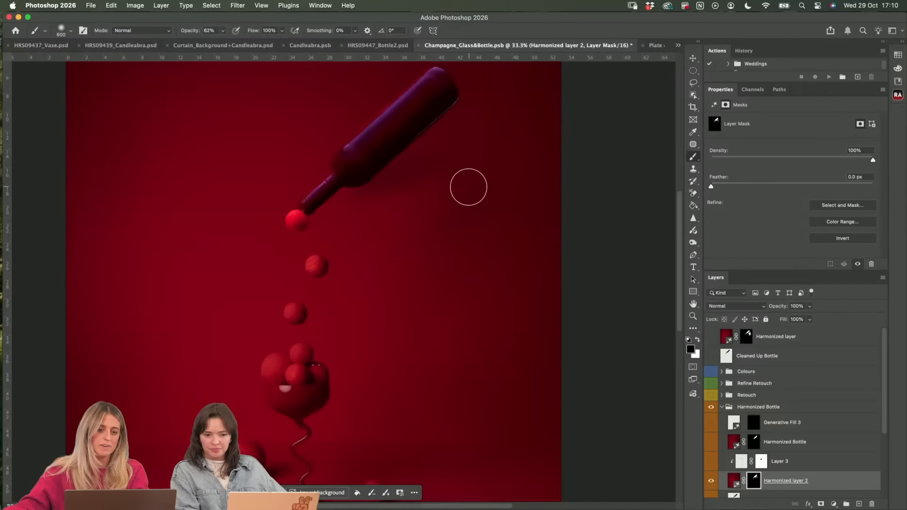
pyautogui.press(']')
pyautogui.press(']')
pyautogui.press(']')
pyautogui.press(']')
pyautogui.press(']')
pyautogui.press(']')
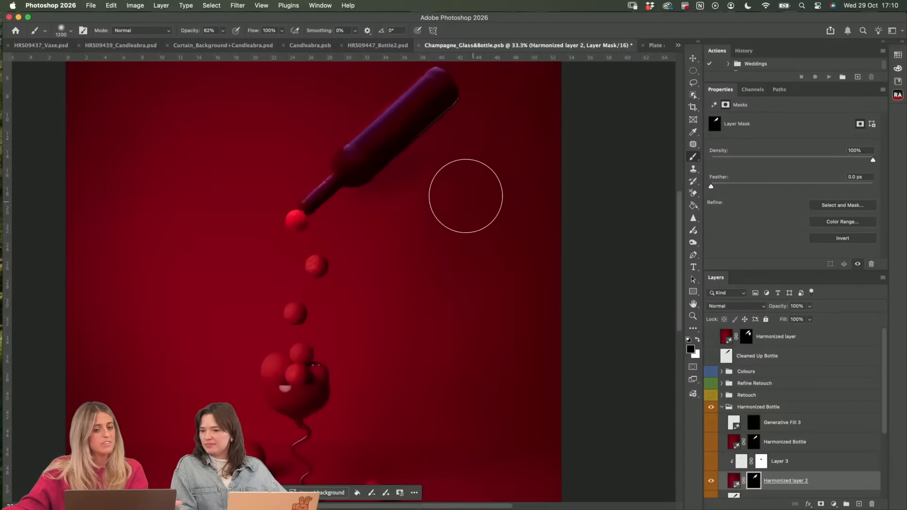
pyautogui.click(693, 316)
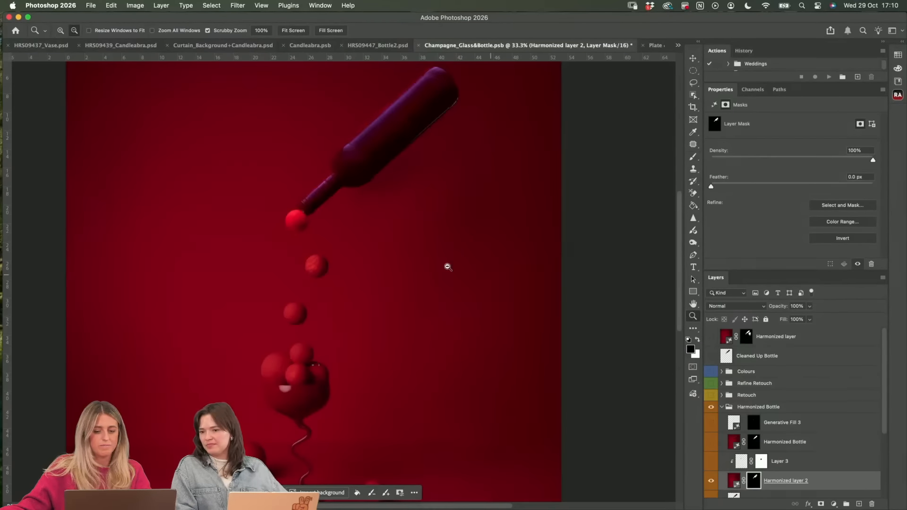
pyautogui.keyDown('alt'); pyautogui.click(387, 234); pyautogui.keyUp('alt')
pyautogui.keyDown('alt'); pyautogui.click(386, 233); pyautogui.keyUp('alt')
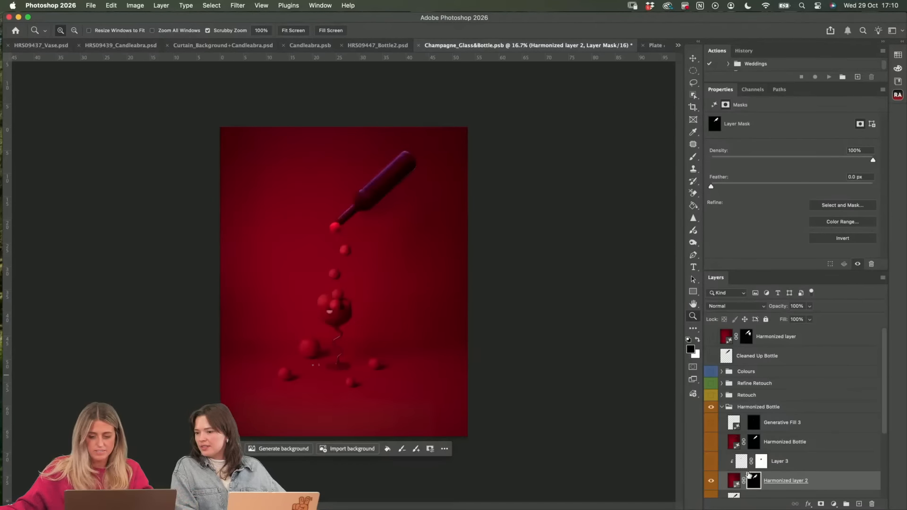
# - Hide Harmonized layer 2, and show and select the Harmonized Bottle layer
pyautogui.click(713, 481)
pyautogui.click(710, 443)
pyautogui.click(784, 442)
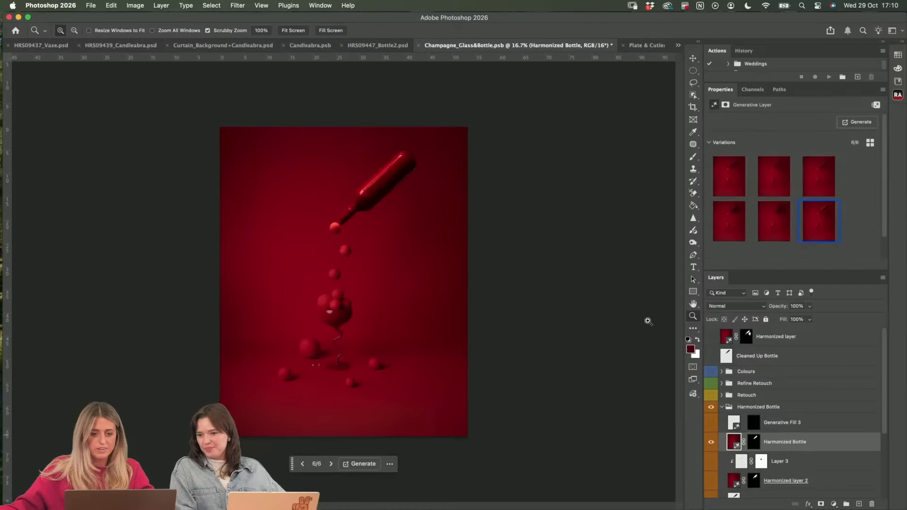
# - Compare the first and second generated variations of the Harmonized Bottle layer, checking the bottle up close and in the full composite
pyautogui.click(385, 186)
pyautogui.click(385, 185)
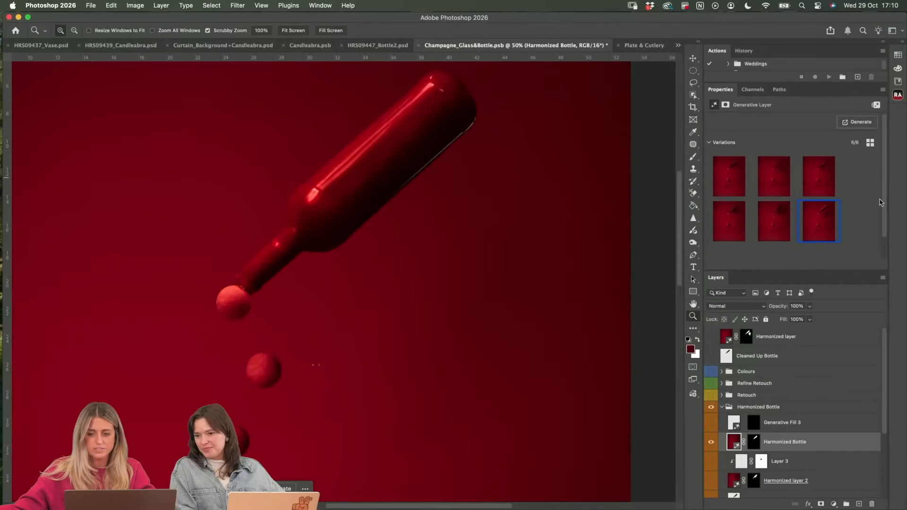
pyautogui.moveTo(884, 202); pyautogui.dragTo(886, 223)
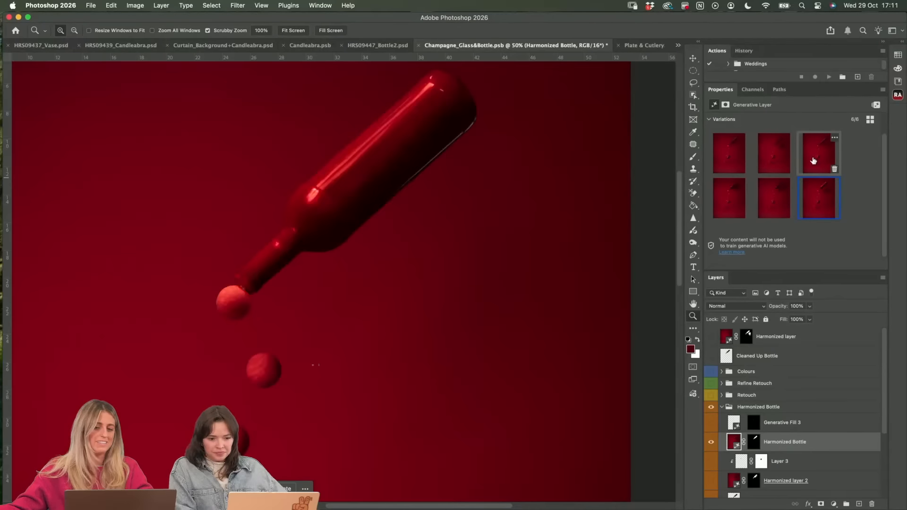
pyautogui.click(730, 159)
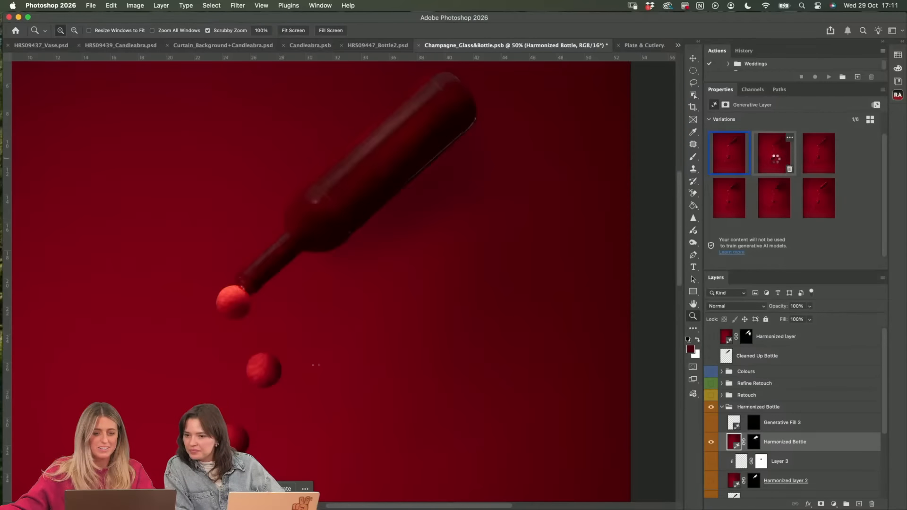
pyautogui.click(776, 160)
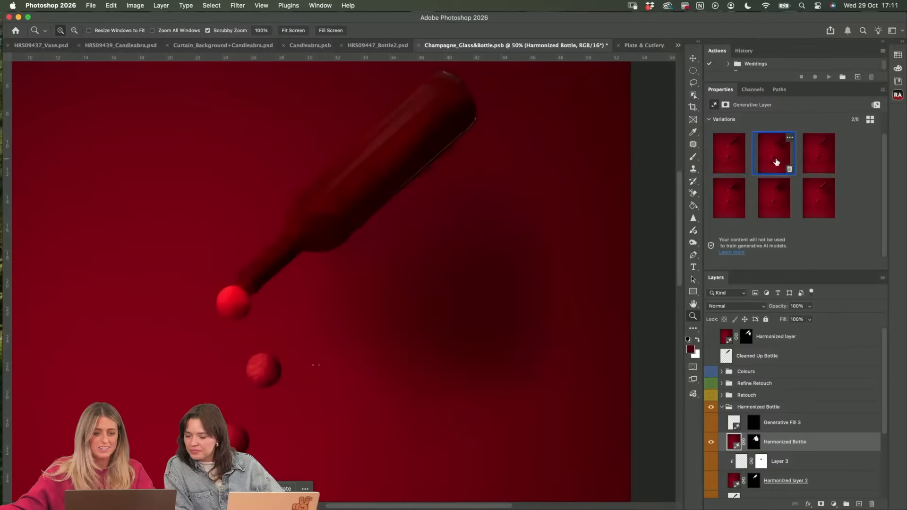
pyautogui.keyDown('alt'); pyautogui.click(492, 227); pyautogui.keyUp('alt')
pyautogui.keyDown('alt'); pyautogui.click(500, 230); pyautogui.keyUp('alt')
pyautogui.keyDown('alt'); pyautogui.click(501, 231); pyautogui.keyUp('alt')
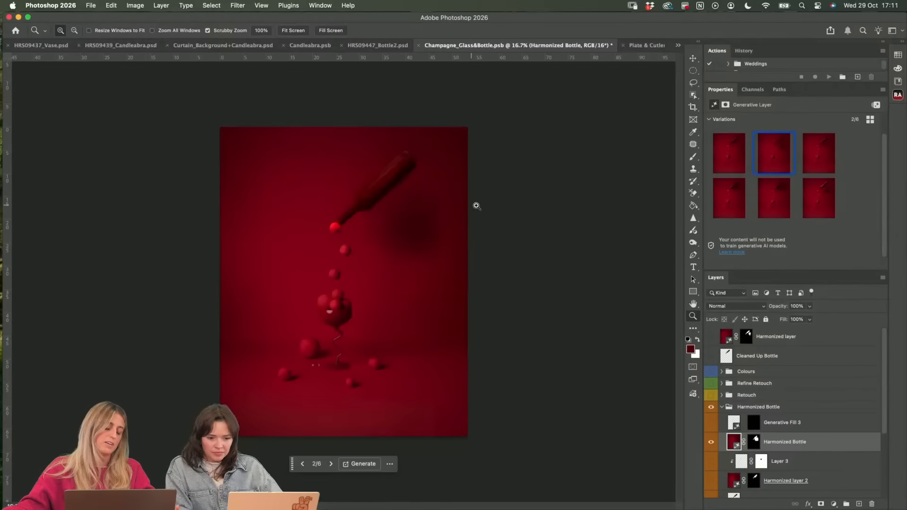
# - Compare the first variation of the Harmonized Bottle layer with the sixth, leaving the sixth variation selected
pyautogui.click(727, 158)
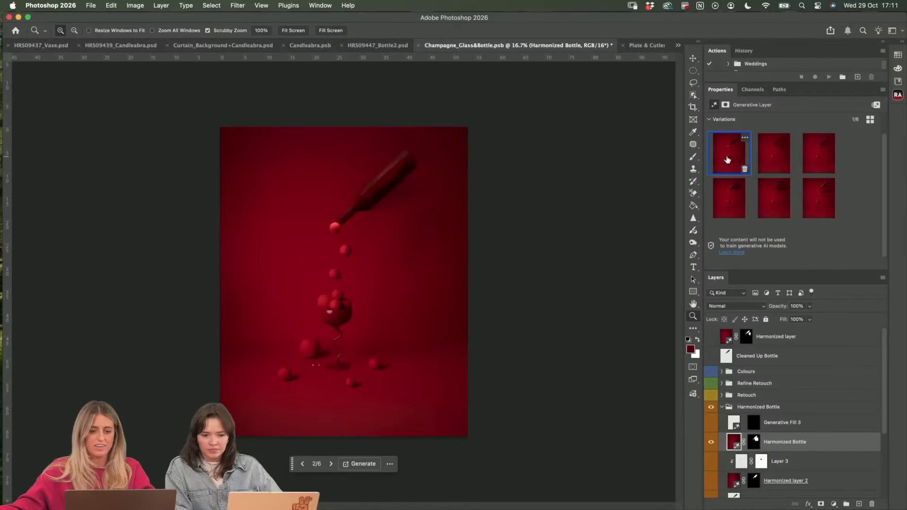
pyautogui.click(378, 185)
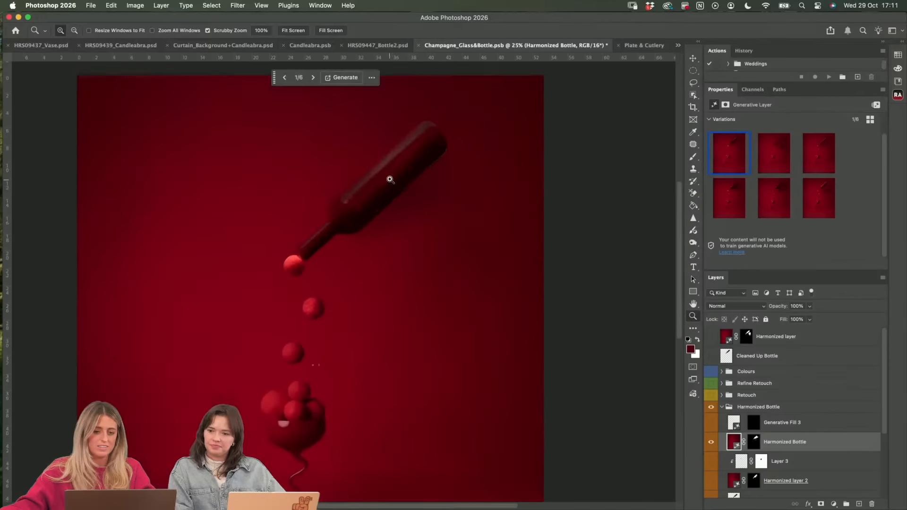
pyautogui.click(809, 202)
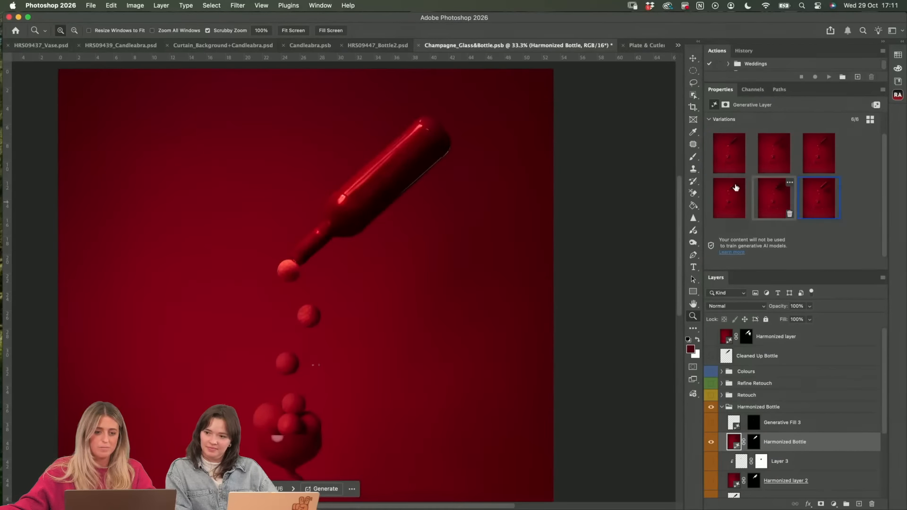
pyautogui.rightClick(380, 219)
pyautogui.click(402, 208)
pyautogui.keyDown('alt'); pyautogui.click(401, 209); pyautogui.keyUp('alt')
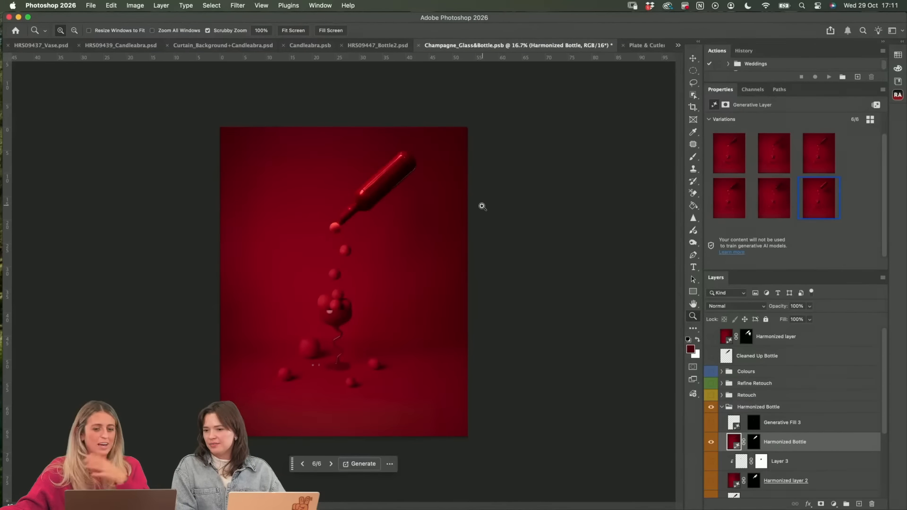
# - Toggle the Harmonized Bottle layer's visibility to compare the bottle with and without harmonization, leaving the layer shown
pyautogui.click(711, 442)
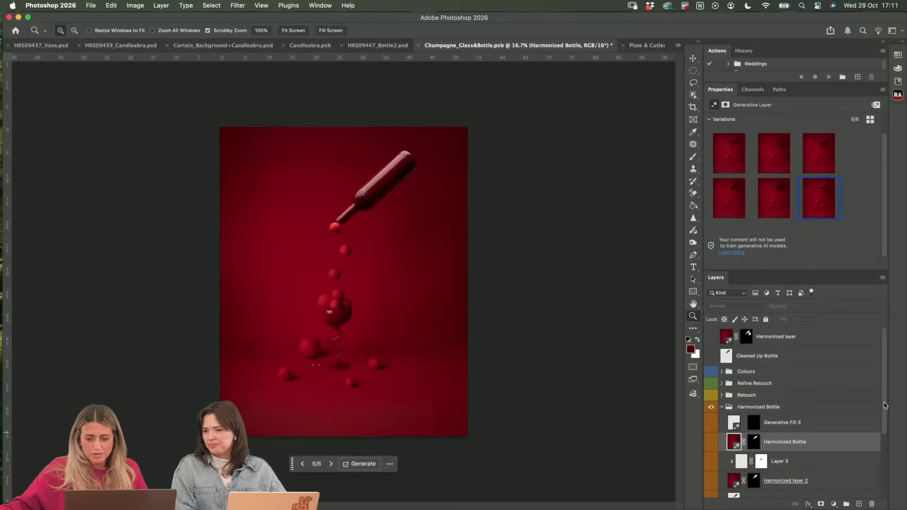
pyautogui.moveTo(885, 406); pyautogui.dragTo(885, 413)
pyautogui.click(711, 425)
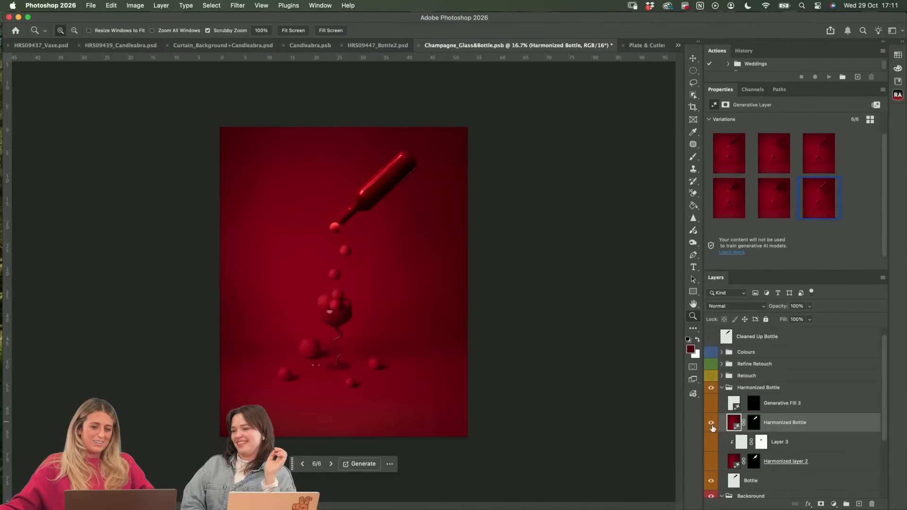
pyautogui.click(711, 426)
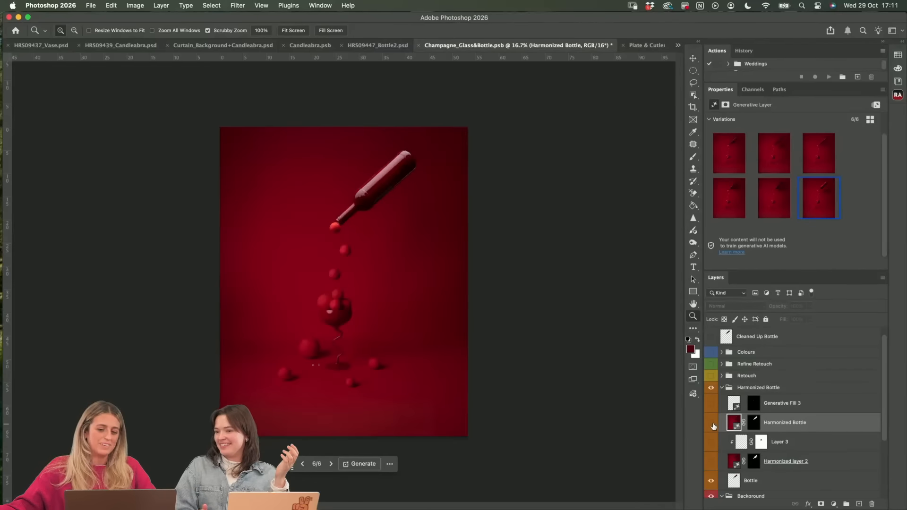
pyautogui.click(712, 424)
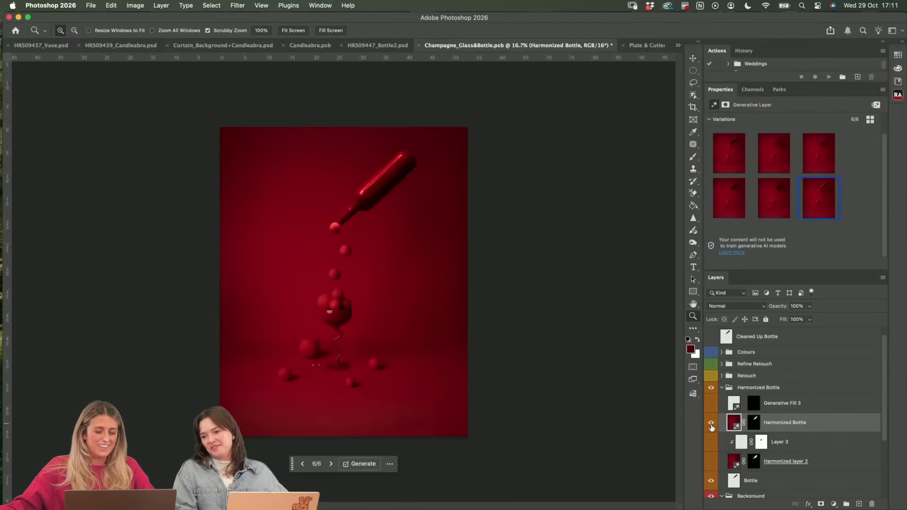
pyautogui.click(711, 423)
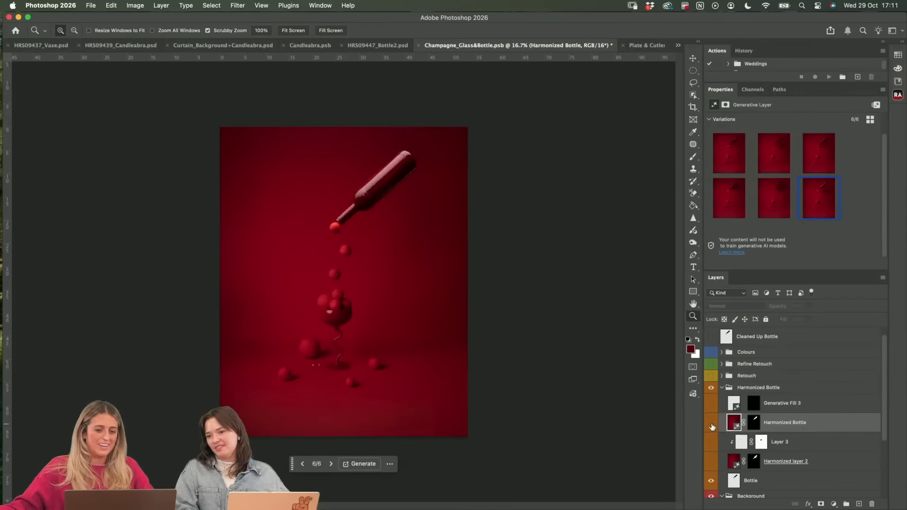
pyautogui.click(712, 425)
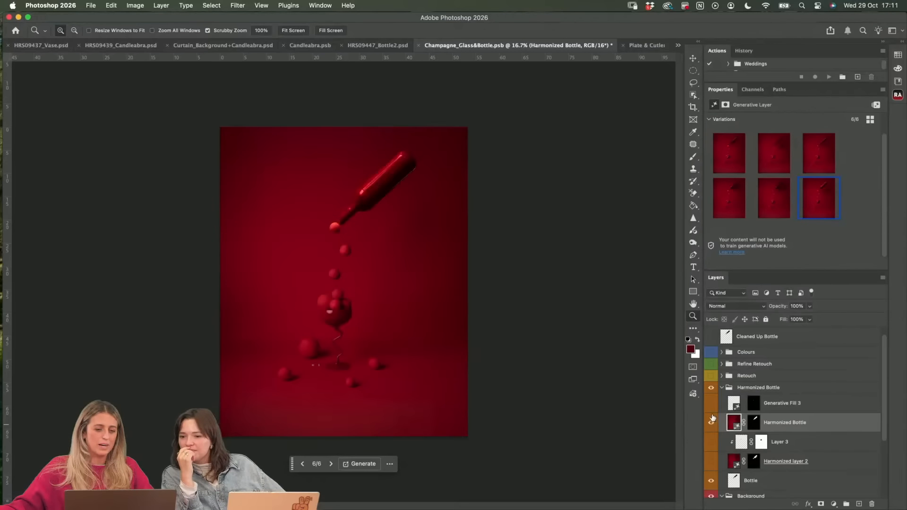
# - Compare the bottle's mouth and the ball beneath it at 200% zoom with the Harmonized Bottle layer hidden and shown
pyautogui.moveTo(331, 228); pyautogui.dragTo(340, 239)
pyautogui.click(340, 239)
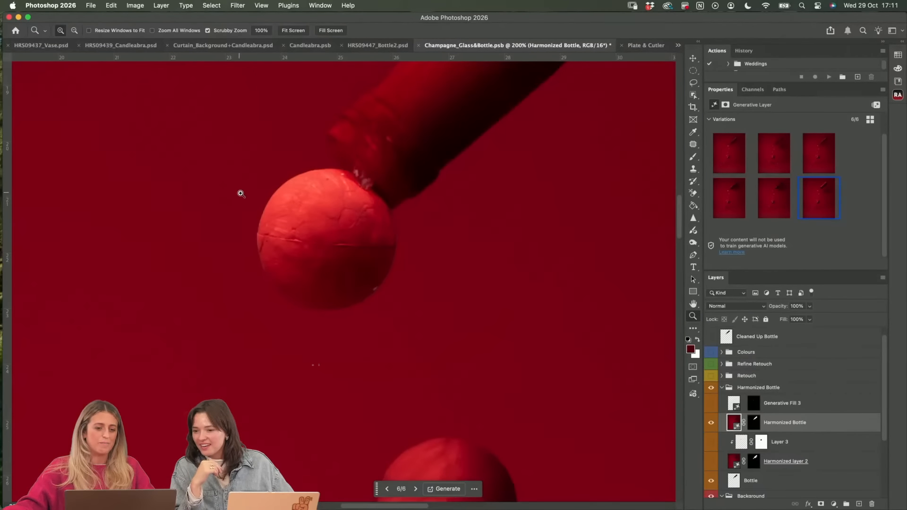
pyautogui.click(714, 424)
pyautogui.click(712, 423)
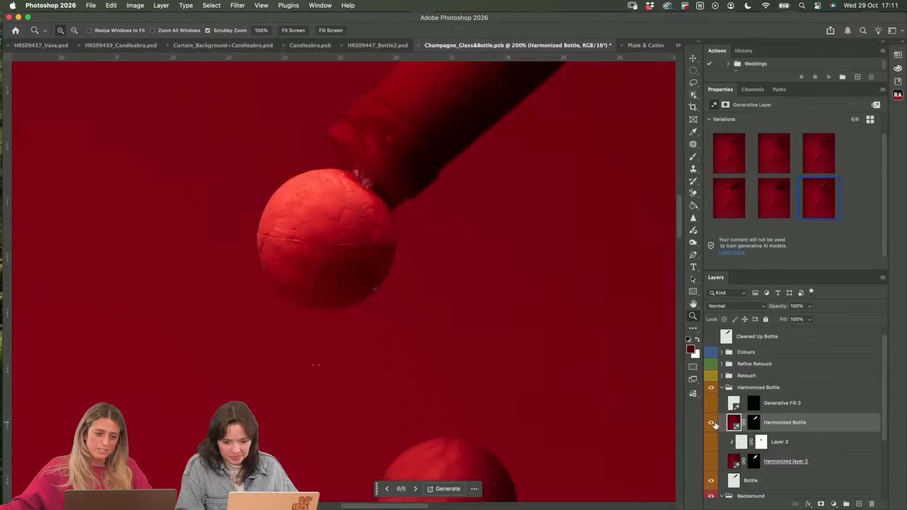
pyautogui.click(711, 423)
pyautogui.click(712, 423)
pyautogui.click(713, 424)
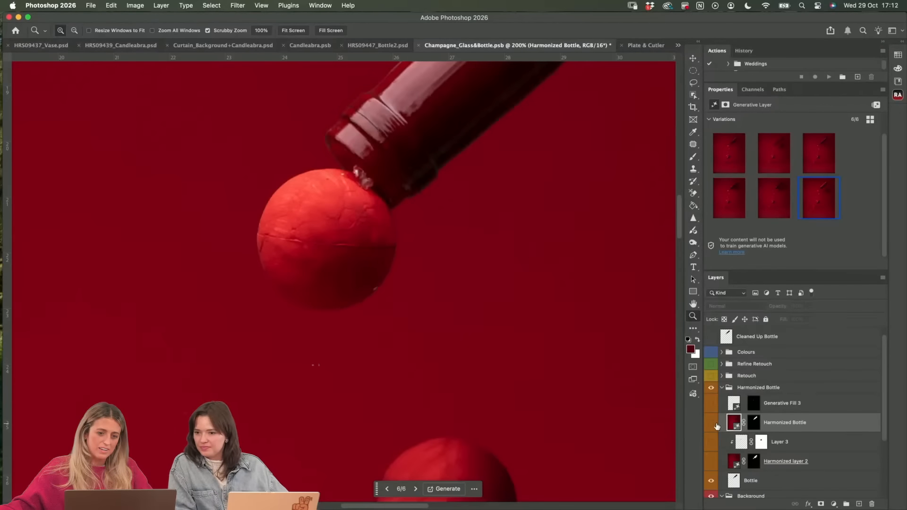
pyautogui.click(714, 424)
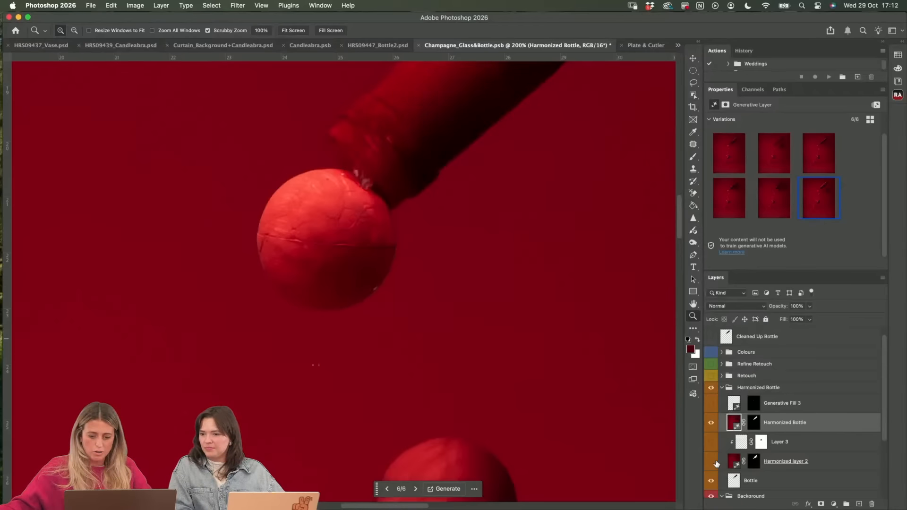
# - Show Harmonized layer 2, Layer 3, Generative Fill 3 and the Retouch group
pyautogui.moveTo(711, 462); pyautogui.dragTo(716, 376)
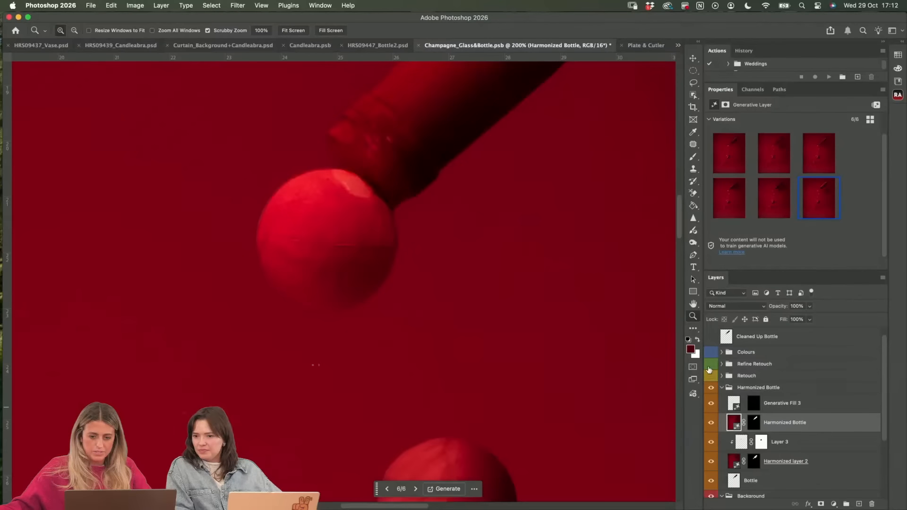
pyautogui.click(711, 376)
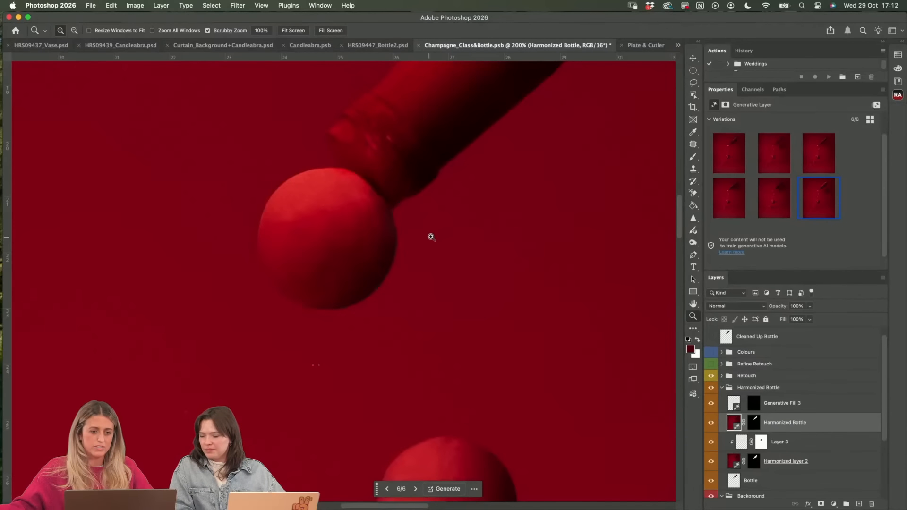
pyautogui.scroll(2, 438, 253)
pyautogui.hscroll(1, 437, 253)
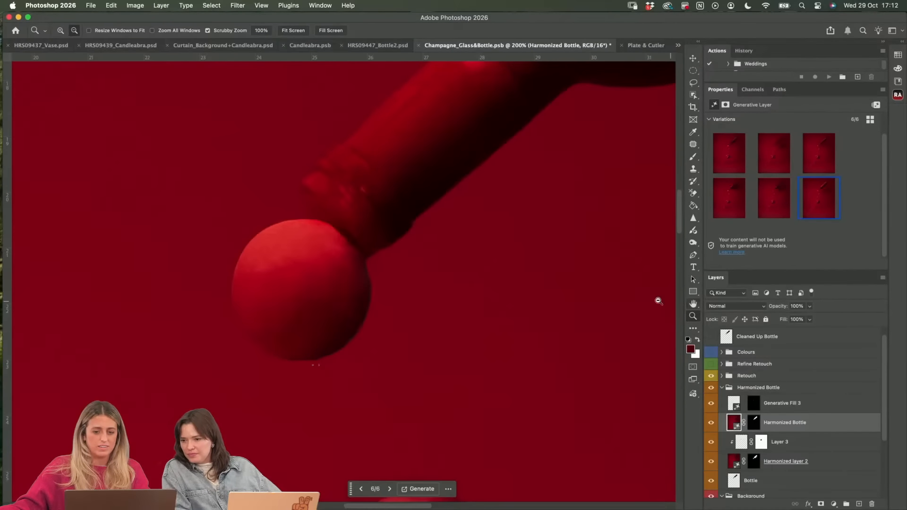
# - Examine the retouched bottle and the ball at its mouth at different zoom levels
pyautogui.keyDown('alt'); pyautogui.click(586, 287); pyautogui.keyUp('alt')
pyautogui.keyDown('alt'); pyautogui.click(586, 287); pyautogui.keyUp('alt')
pyautogui.moveTo(517, 266); pyautogui.dragTo(370, 330)
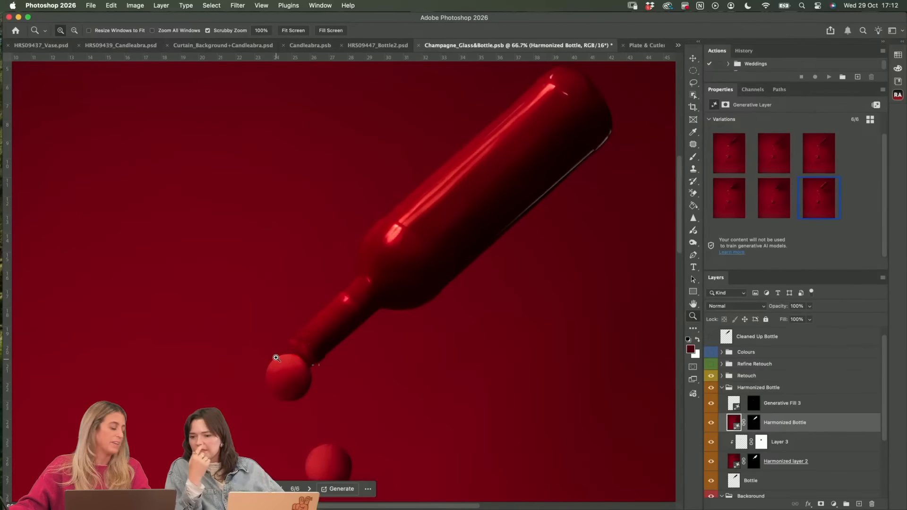
pyautogui.doubleClick(303, 375)
pyautogui.keyDown('alt'); pyautogui.click(304, 360); pyautogui.keyUp('alt')
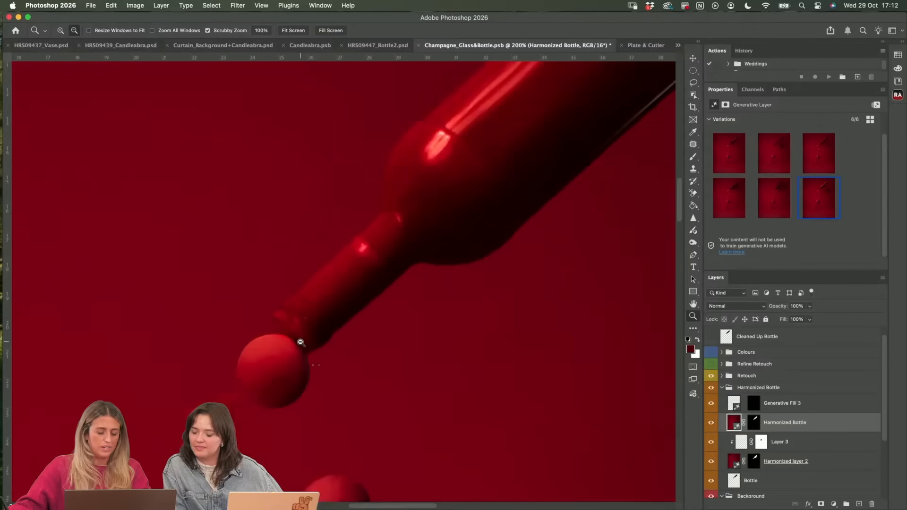
pyautogui.keyDown('alt'); pyautogui.click(298, 358); pyautogui.keyUp('alt')
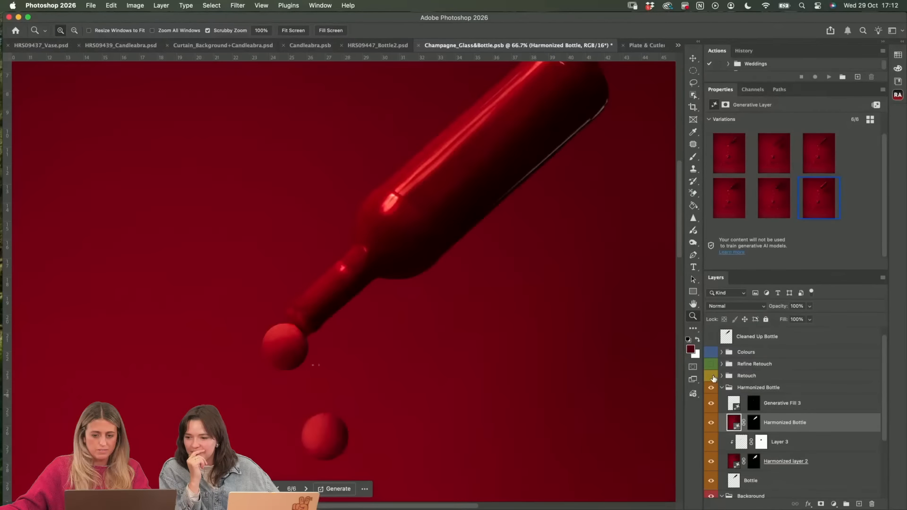
# - Toggle the Retouch group's visibility to compare the bottle and balls before and after retouching, leaving the group shown
pyautogui.click(711, 376)
pyautogui.click(710, 375)
pyautogui.click(710, 376)
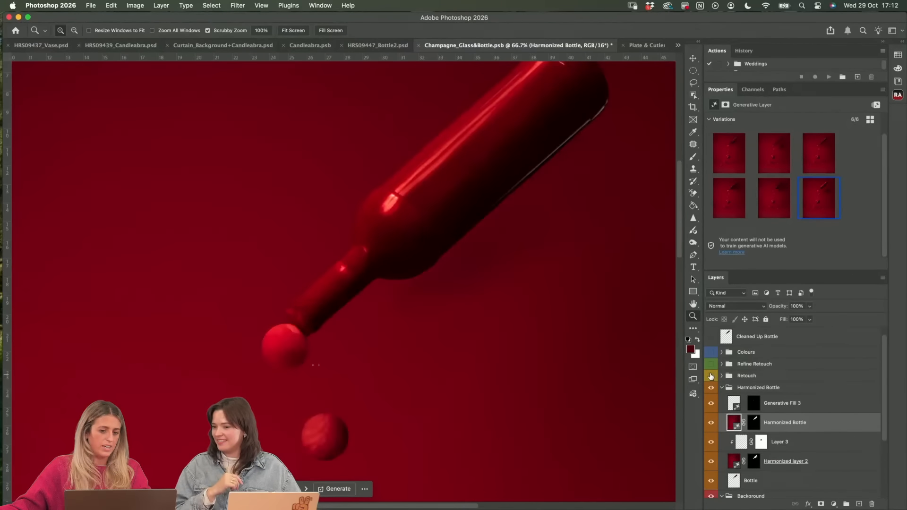
pyautogui.click(710, 376)
pyautogui.click(711, 376)
pyautogui.click(712, 376)
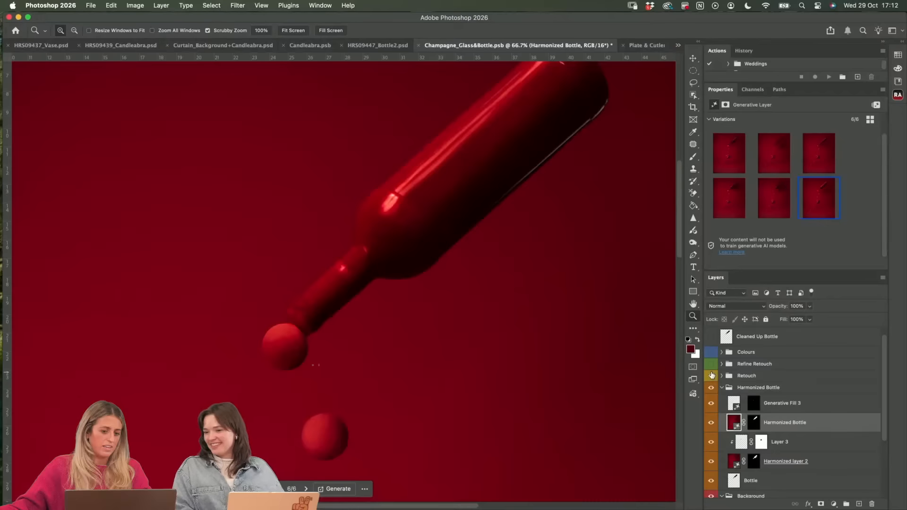
# - Collapse the Harmonized Bottle group and show the Refine Retouch group, viewing the full composite
pyautogui.click(721, 387)
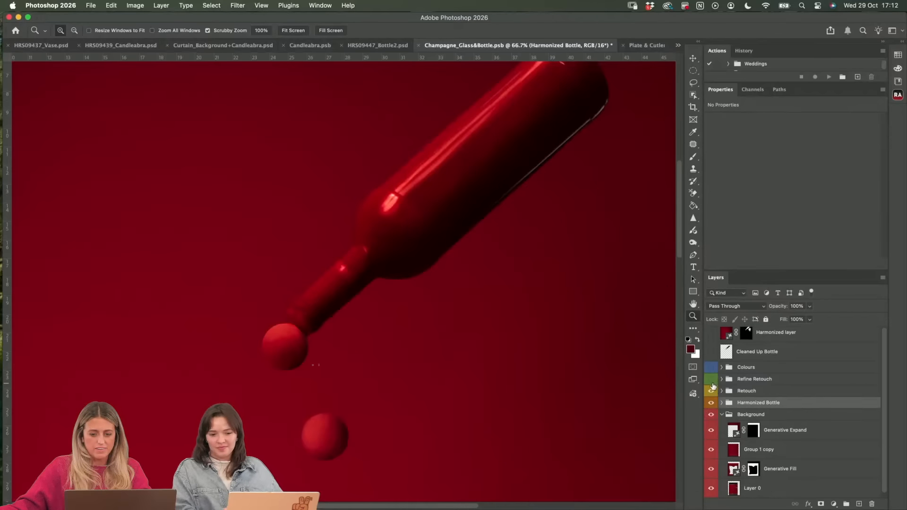
pyautogui.click(711, 379)
pyautogui.keyDown('alt'); pyautogui.click(449, 311); pyautogui.keyUp('alt')
pyautogui.keyDown('alt'); pyautogui.click(449, 311); pyautogui.keyUp('alt')
pyautogui.keyDown('alt'); pyautogui.click(449, 311); pyautogui.keyUp('alt')
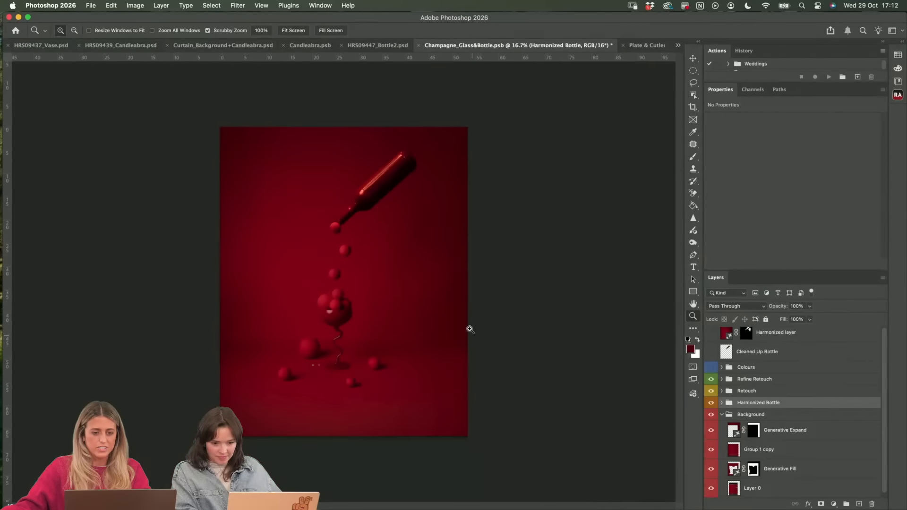
# - Show the Colours group over the composite and collapse the Background group
pyautogui.click(377, 276)
pyautogui.click(711, 367)
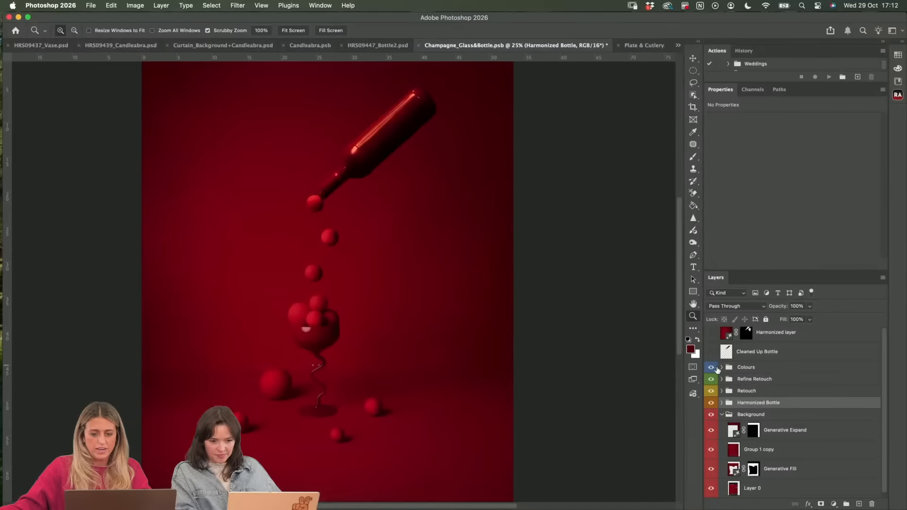
pyautogui.keyDown('alt'); pyautogui.click(352, 291); pyautogui.keyUp('alt')
pyautogui.click(298, 243)
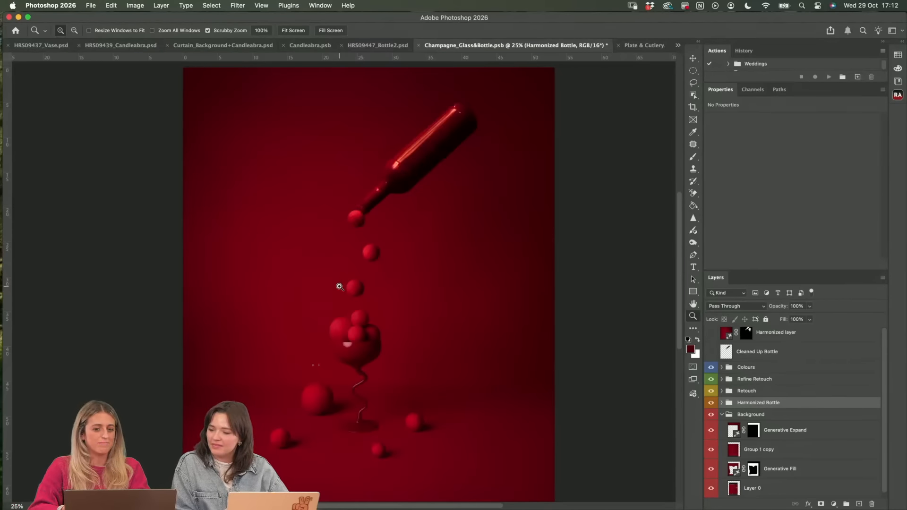
pyautogui.click(723, 419)
pyautogui.click(723, 415)
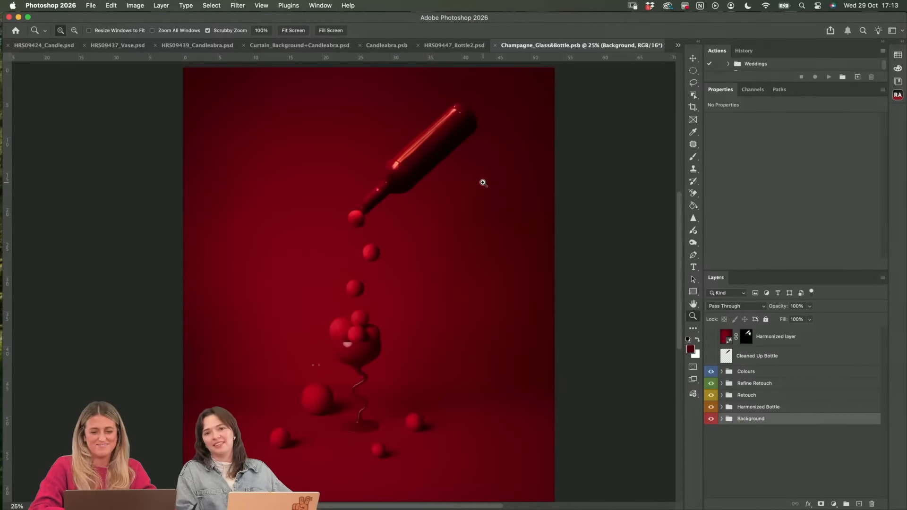
# - Bring up the Candleabra.psb document, and switch to The Red Project Firefly board in Chrome
pyautogui.scroll(-1, 482, 182)
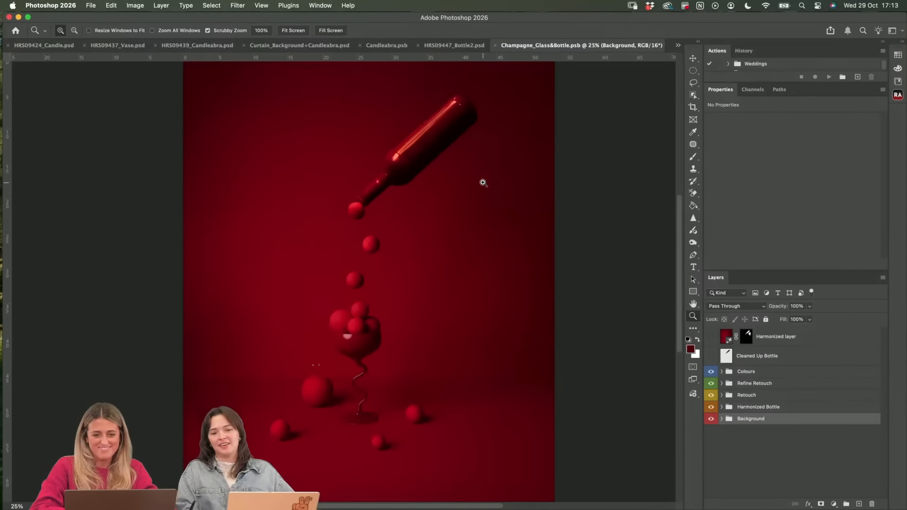
pyautogui.click(470, 45)
pyautogui.click(310, 45)
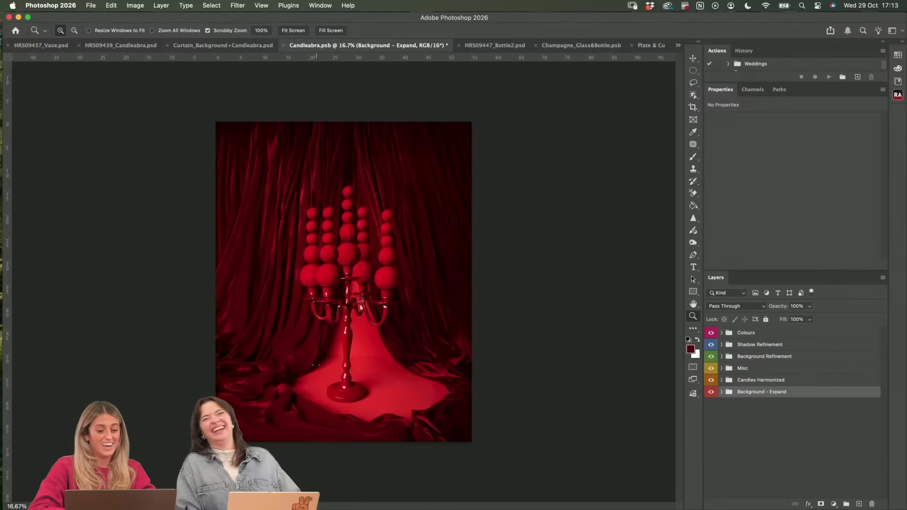
pyautogui.click(250, 489)
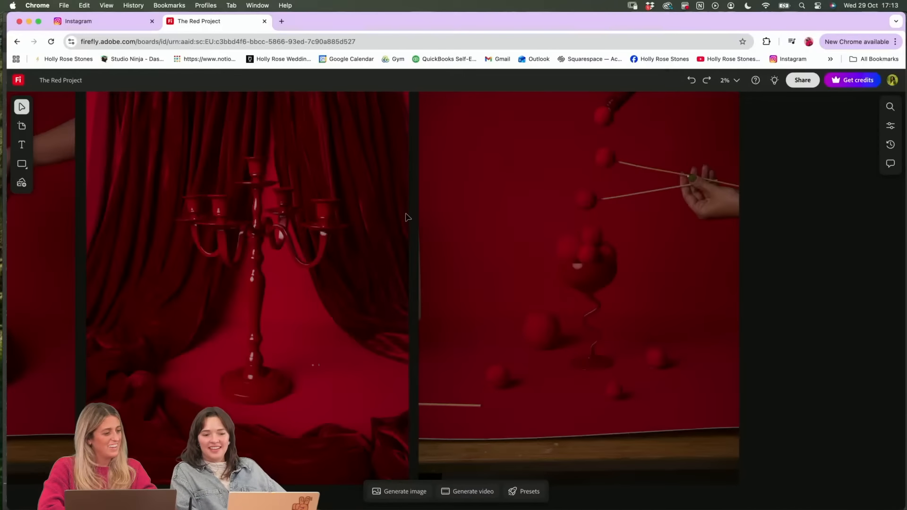
# - Examine the board from the raw red set photos up to the row of five single-colour portraits above the sketches
pyautogui.scroll(-5, 405, 217)
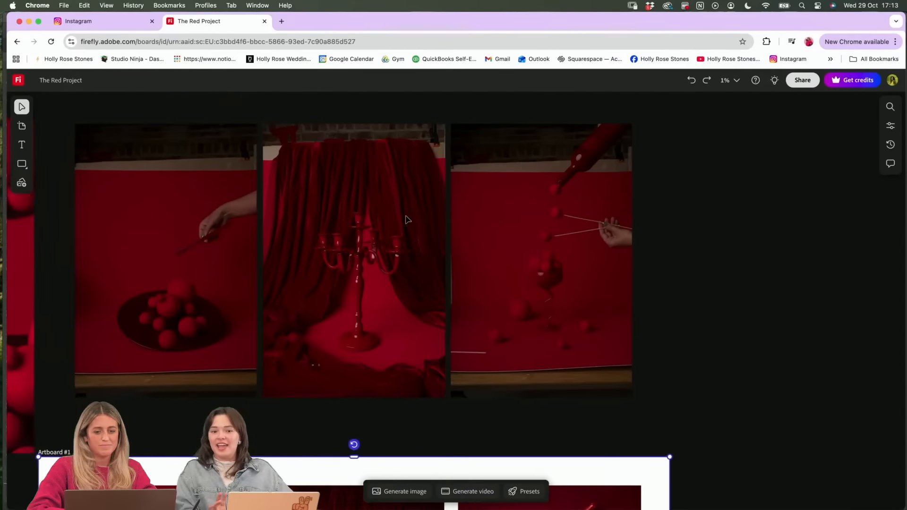
pyautogui.scroll(10, 405, 219)
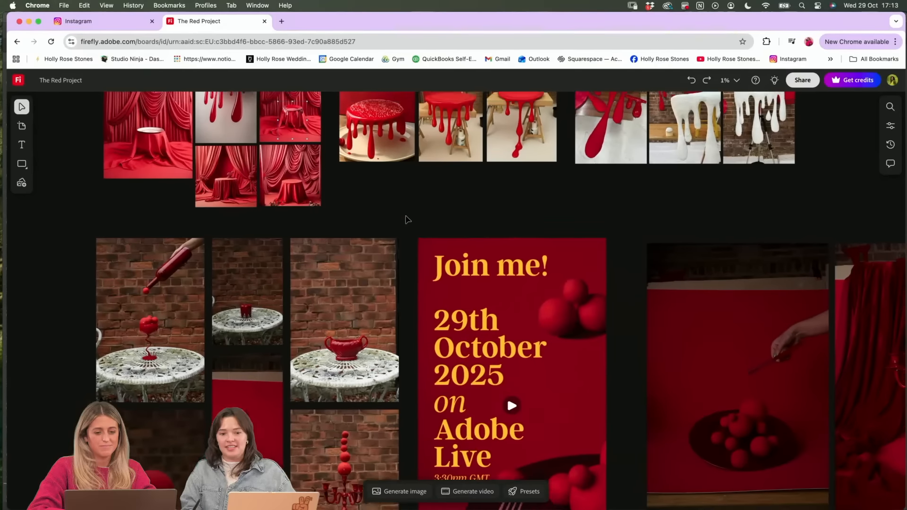
pyautogui.scroll(10, 407, 219)
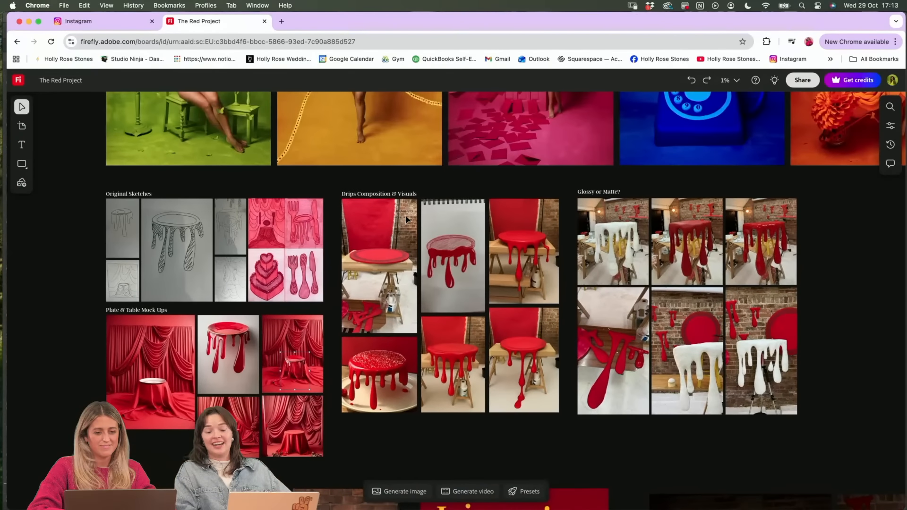
pyautogui.scroll(6, 406, 220)
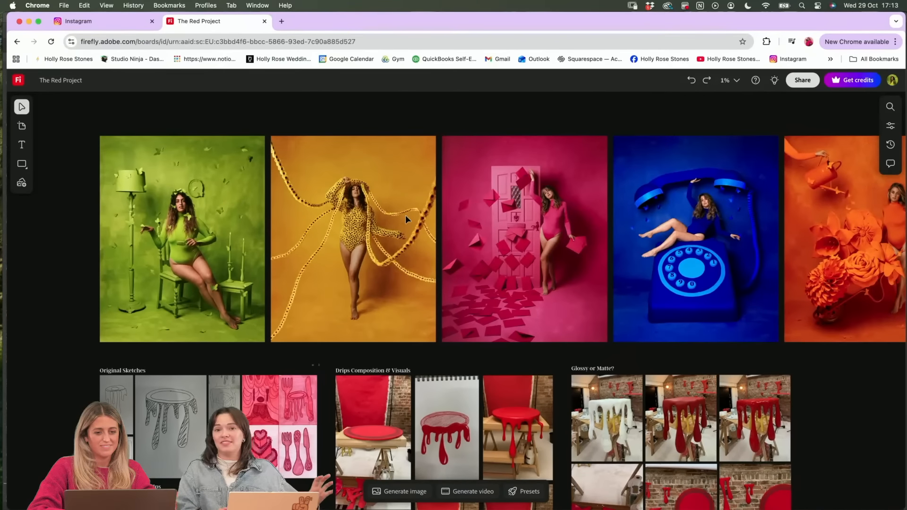
pyautogui.hscroll(3, 405, 219)
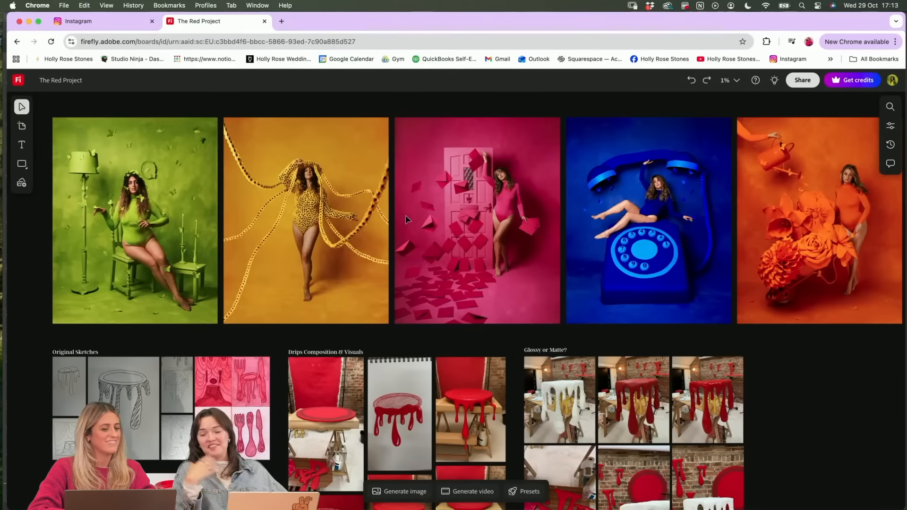
pyautogui.scroll(-3, 406, 219)
pyautogui.scroll(1, 406, 219)
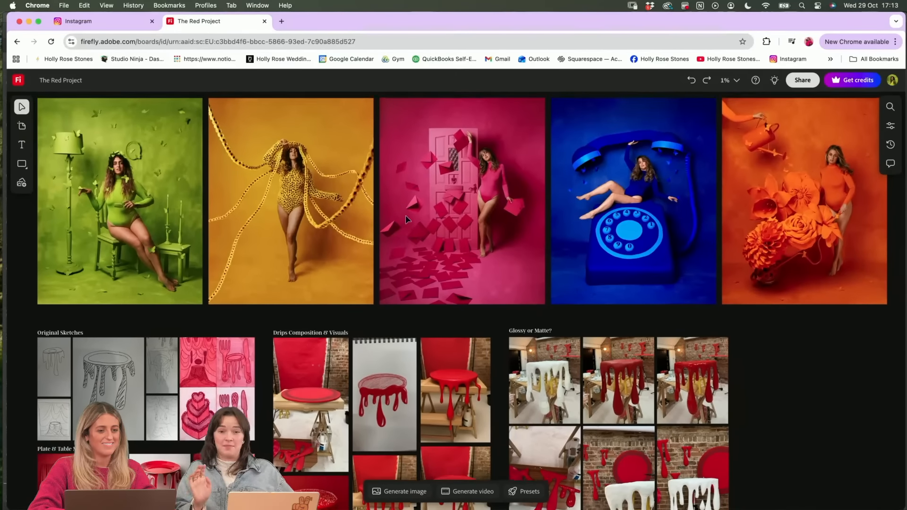
pyautogui.scroll(-1, 405, 219)
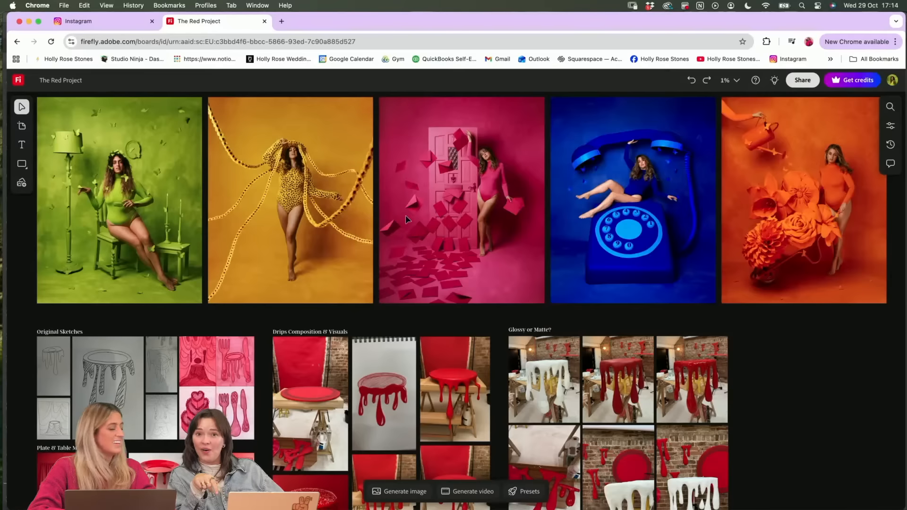
pyautogui.hscroll(5, 405, 215)
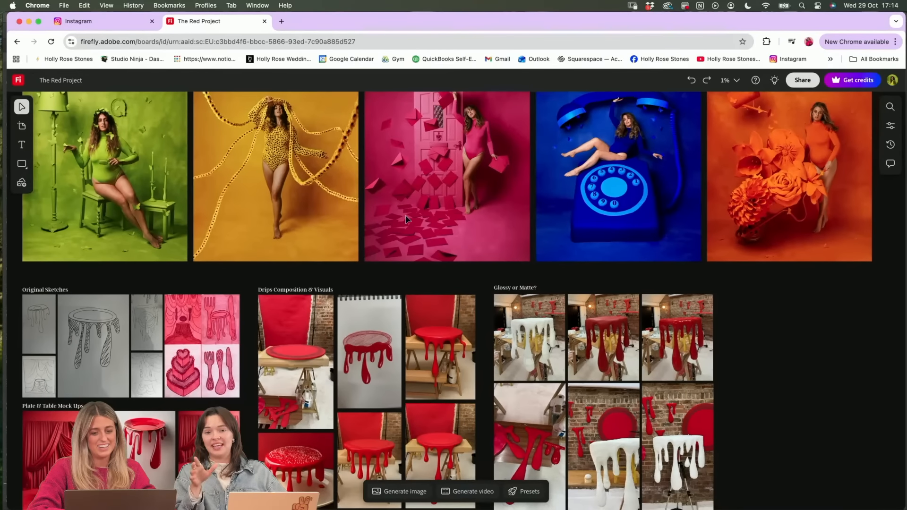
pyautogui.hscroll(-5, 405, 219)
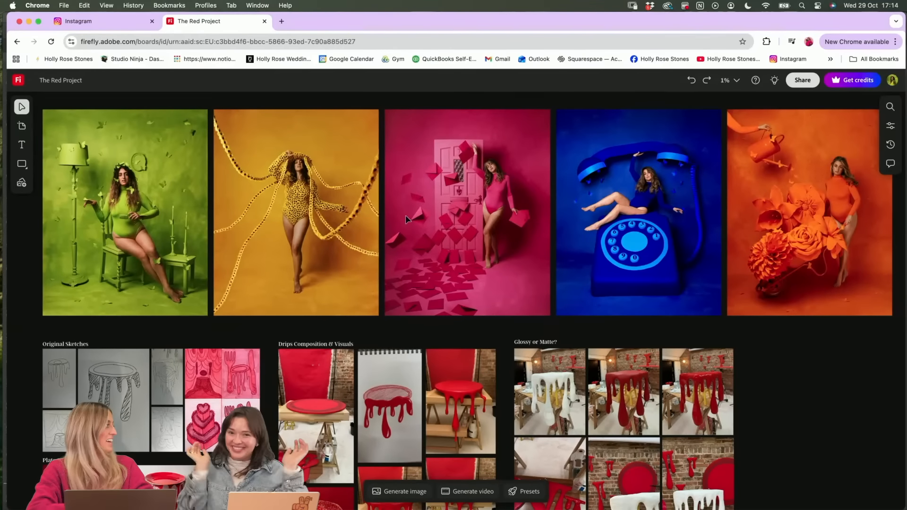
# - View the three finished red composites on Artboard #1 together with the unedited photos above them
pyautogui.scroll(-10, 404, 220)
pyautogui.hscroll(2, 476, 350)
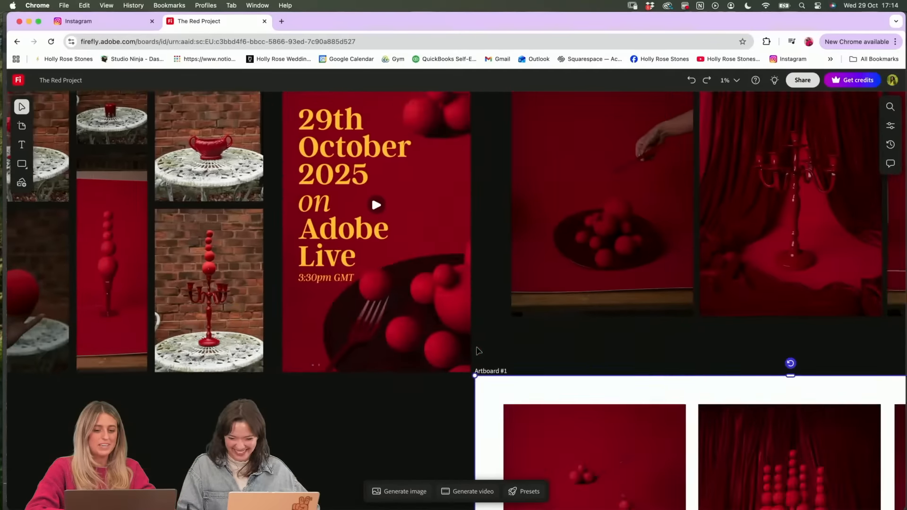
pyautogui.scroll(-10, 477, 350)
pyautogui.hscroll(12, 477, 350)
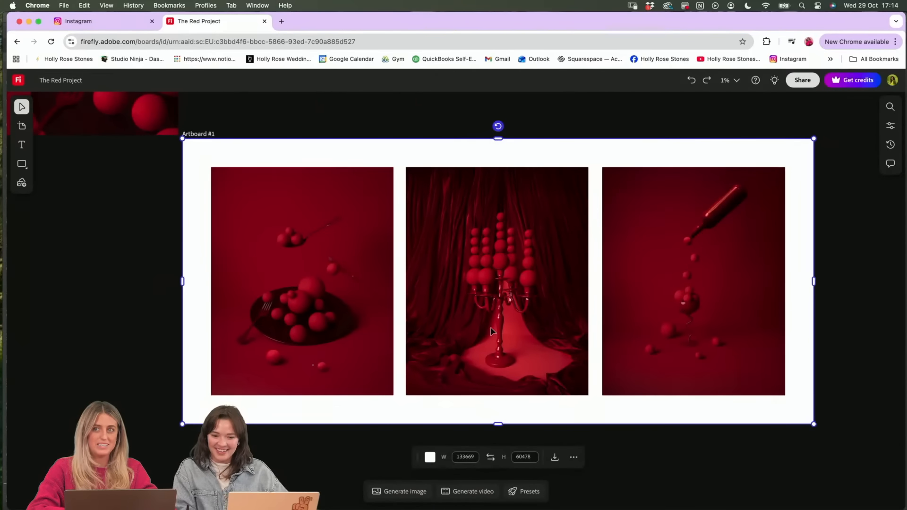
pyautogui.scroll(5, 490, 327)
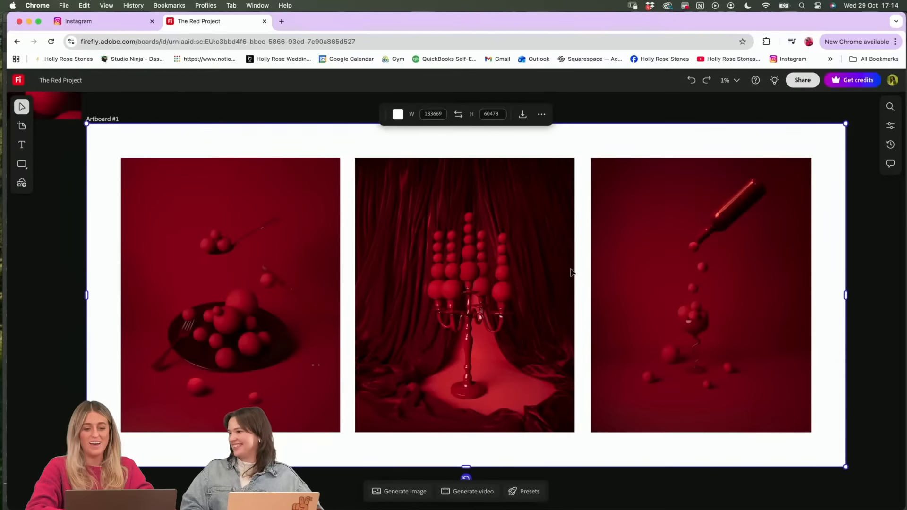
pyautogui.scroll(5, 571, 269)
# - Switch to Photoshop and bring up the Plate & Cutlery.psb document
pyautogui.moveTo(376, 509)
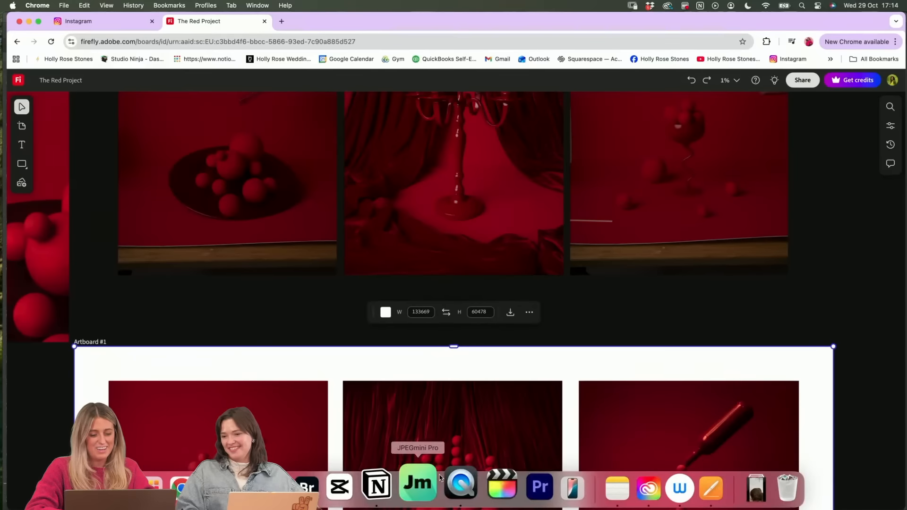
pyautogui.click(276, 484)
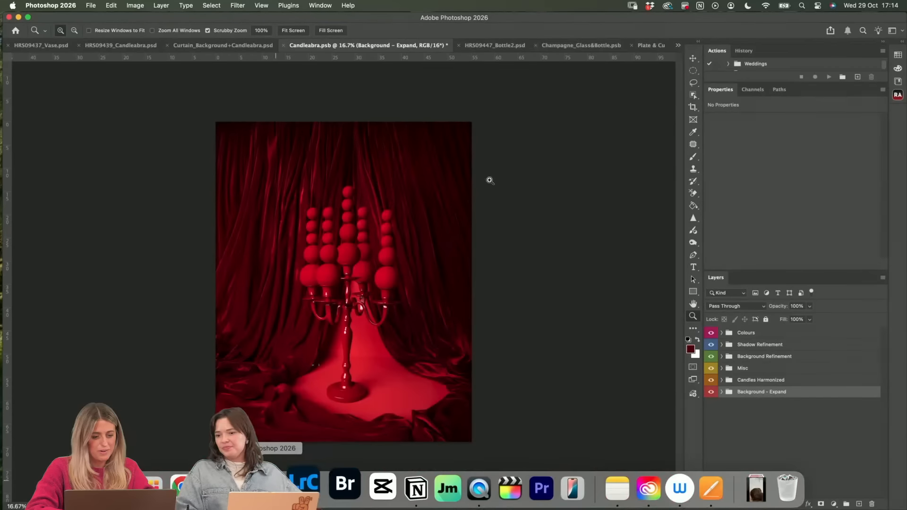
pyautogui.click(489, 48)
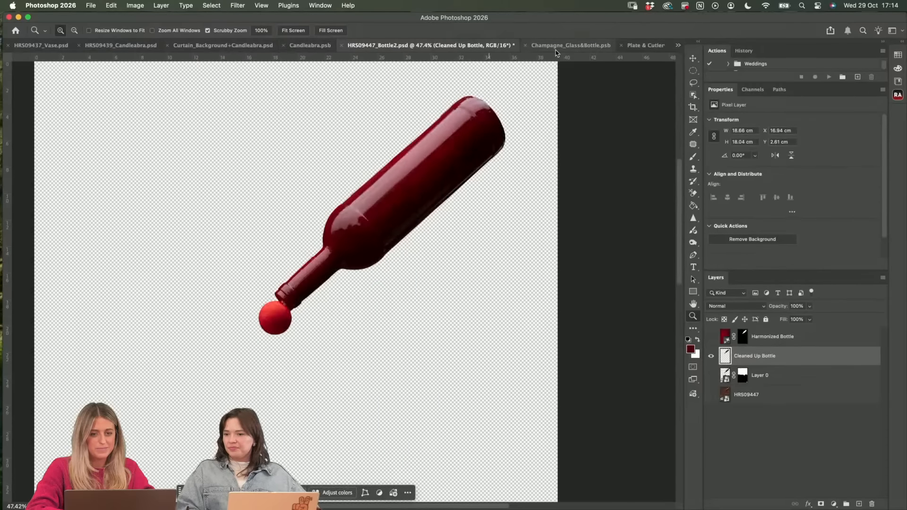
pyautogui.click(566, 45)
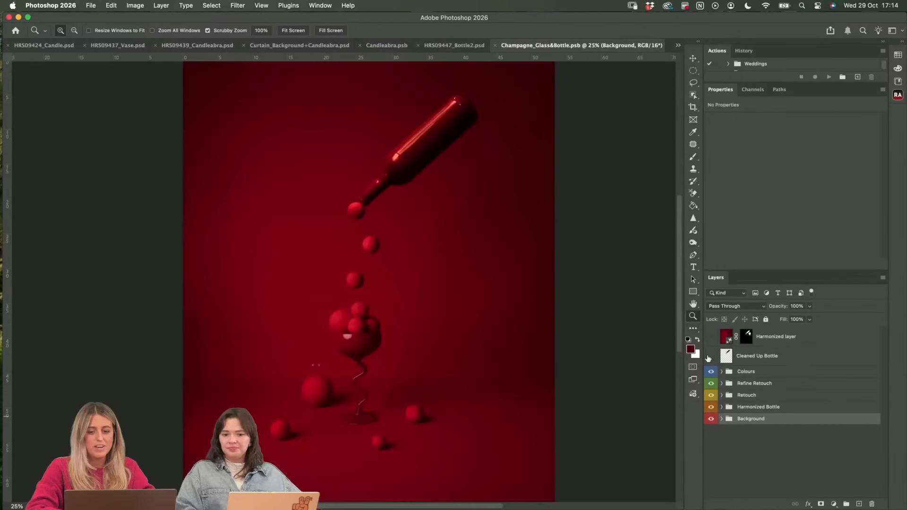
pyautogui.click(678, 46)
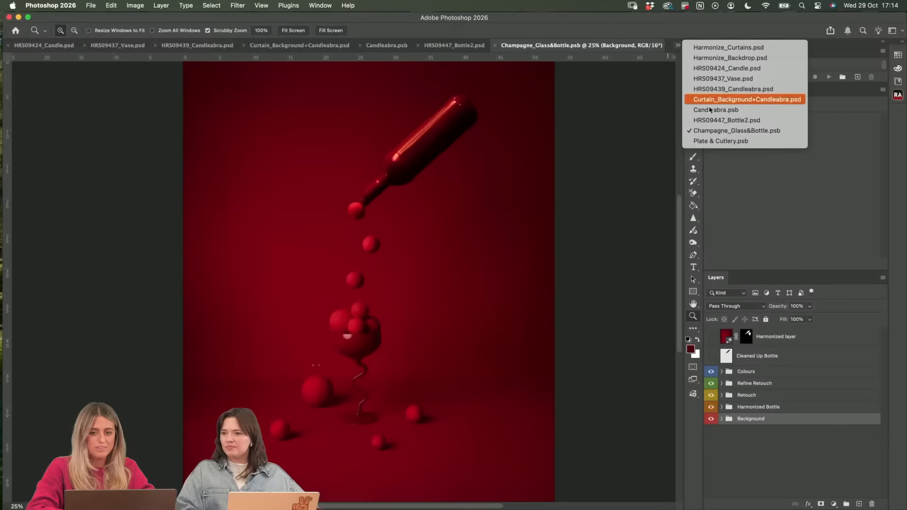
pyautogui.click(718, 141)
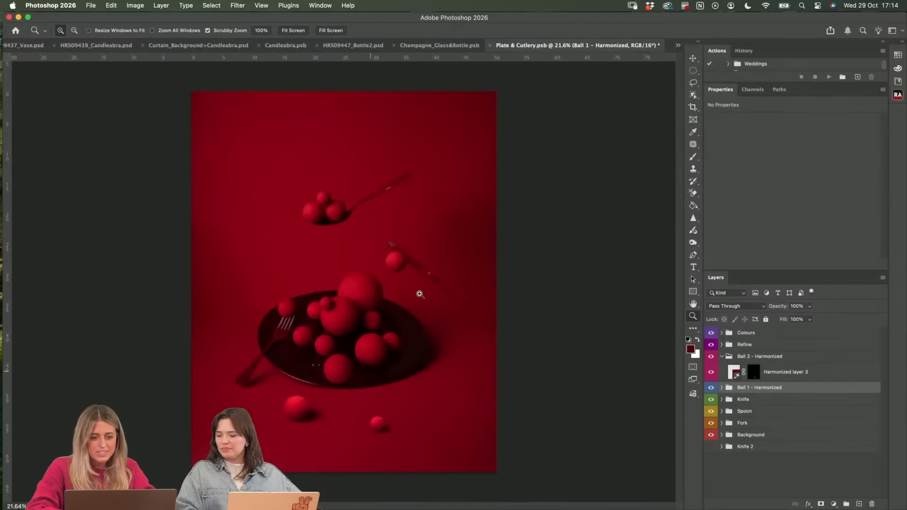
# - Inspect the floating knife and ball up close, and return to a view of the whole plate composite
pyautogui.click(422, 267)
pyautogui.click(443, 299)
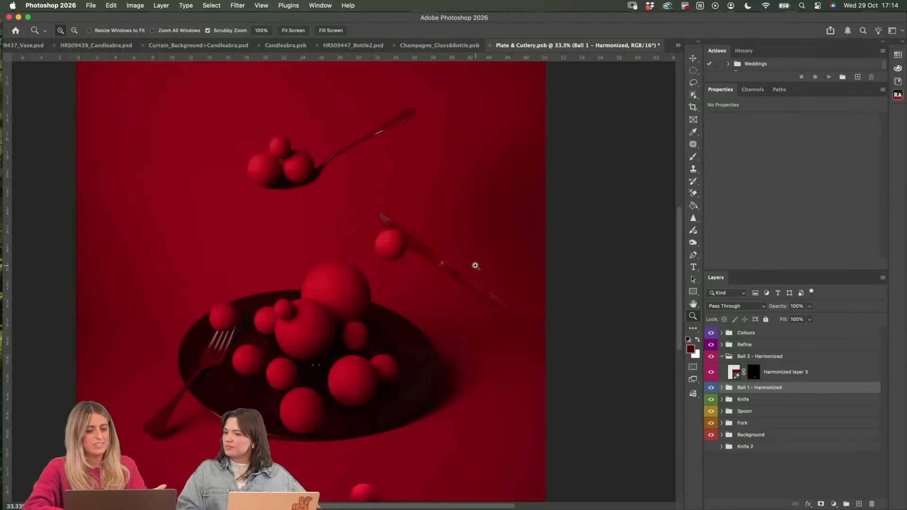
pyautogui.click(464, 257)
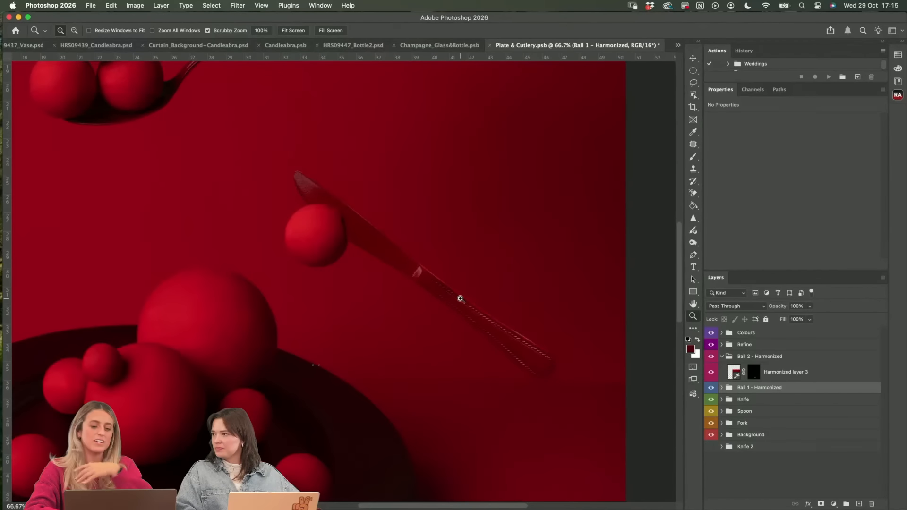
pyautogui.scroll(-5, 460, 299)
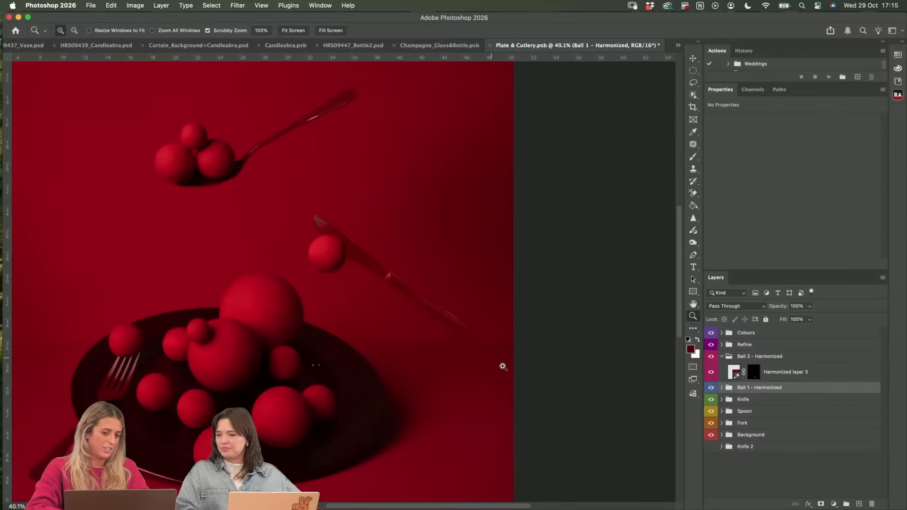
pyautogui.scroll(-2, 333, 316)
pyautogui.scroll(-2, 333, 316)
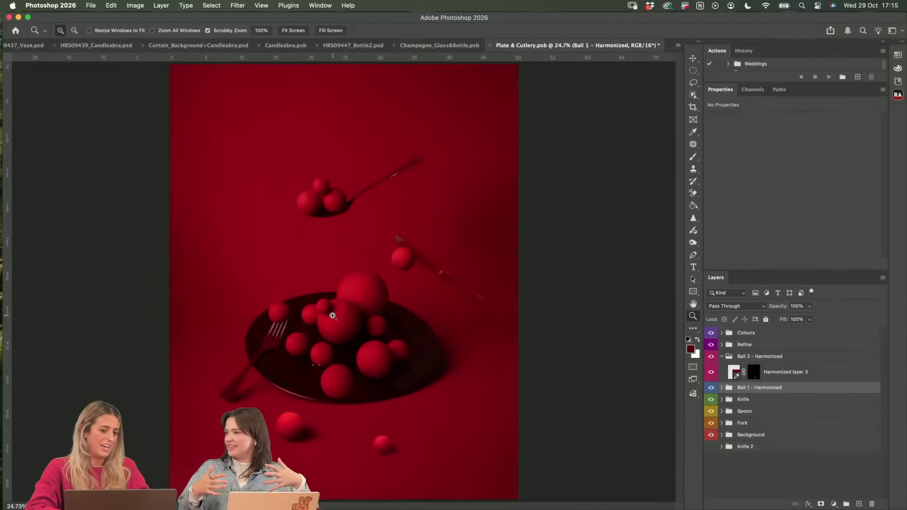
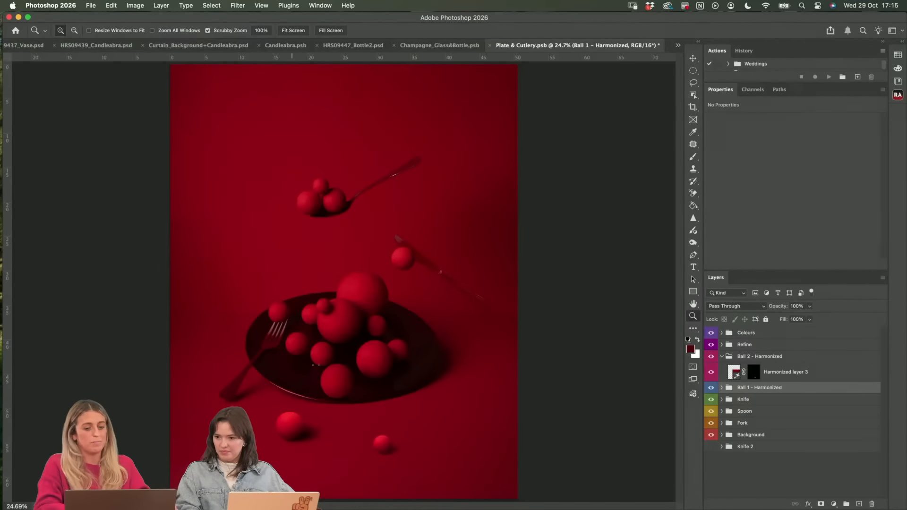
# - Switch to The Red Project Firefly board in Chrome and deselect Artboard #1
pyautogui.click(193, 481)
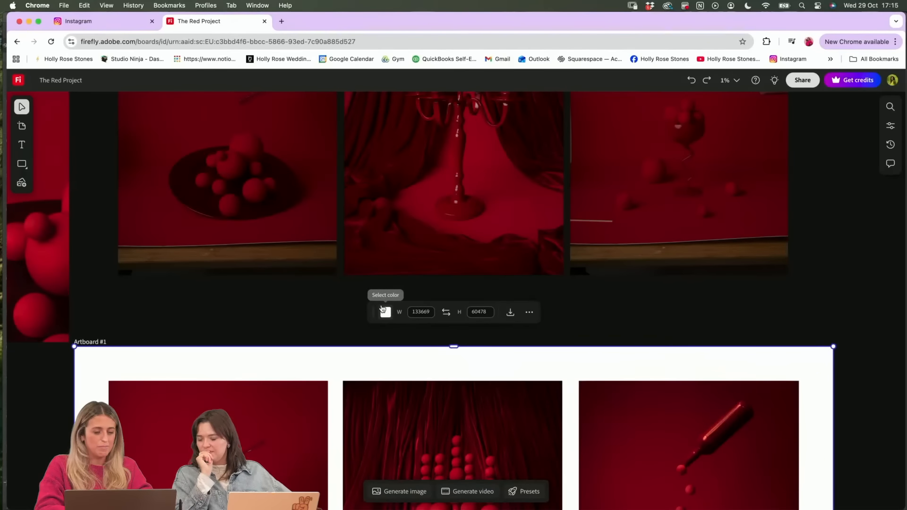
pyautogui.click(335, 302)
pyautogui.hscroll(-15, 205, 175)
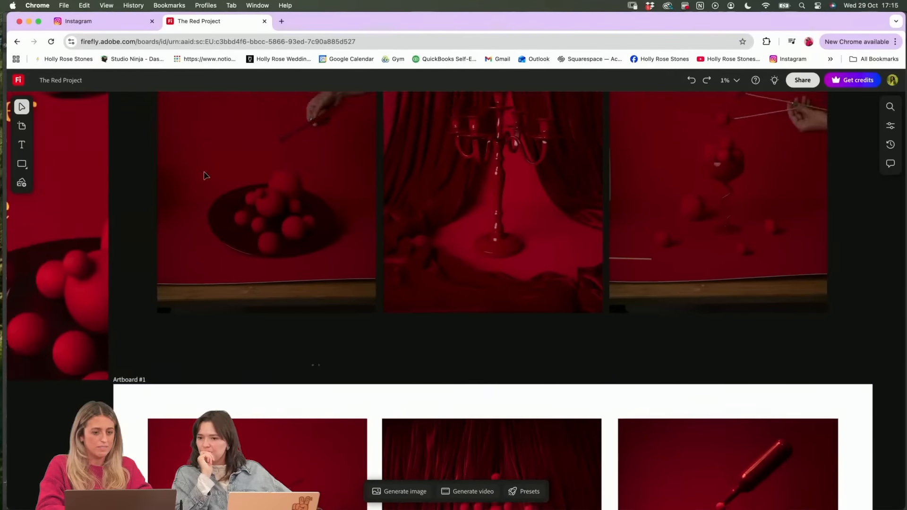
# - Examine the Drips Composition & Visuals and Glossy or Matte? image groups on the board
pyautogui.hscroll(-10, 204, 176)
pyautogui.scroll(8, 204, 176)
pyautogui.hscroll(6, 204, 176)
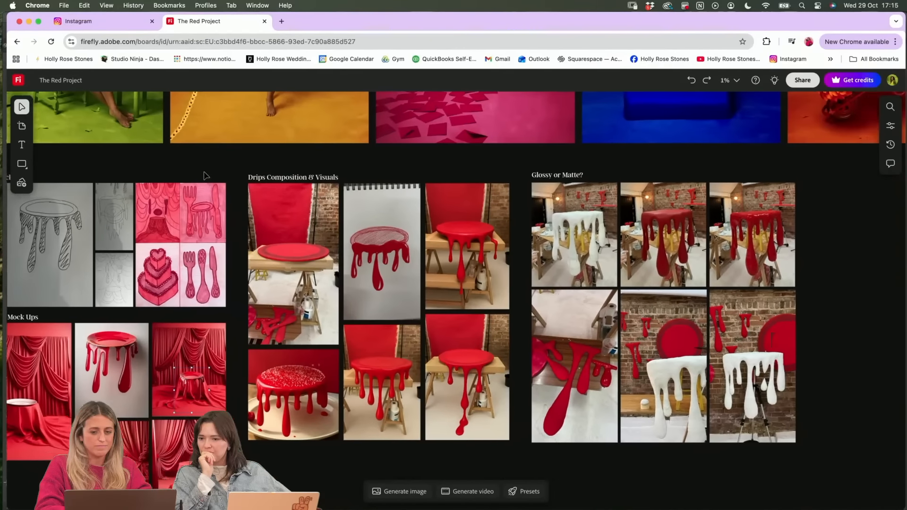
pyautogui.scroll(-2, 204, 176)
pyautogui.hscroll(-14, 204, 176)
pyautogui.hscroll(6, 204, 175)
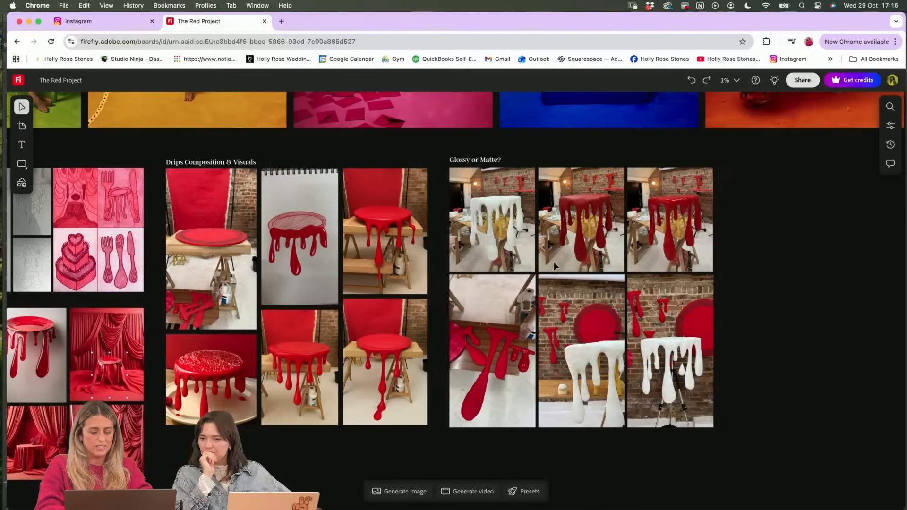
pyautogui.scroll(3, 619, 258)
pyautogui.scroll(-5, 618, 257)
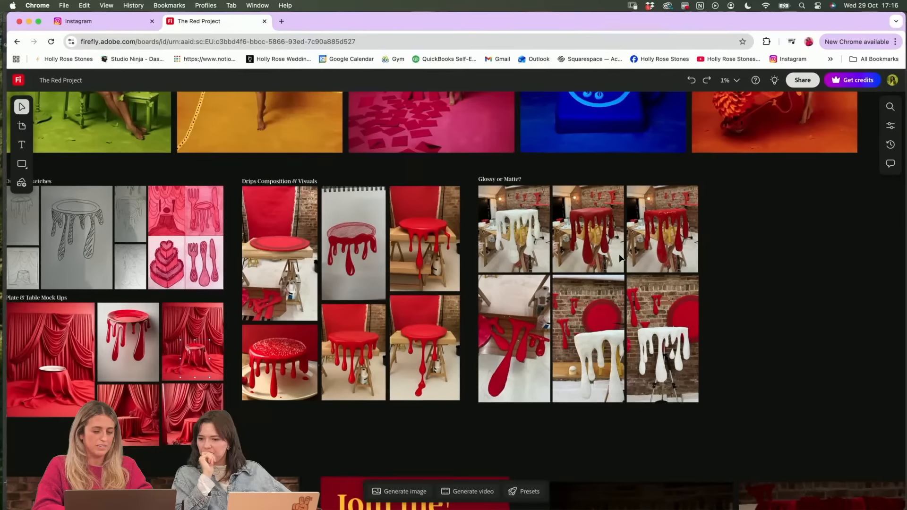
pyautogui.scroll(-3, 620, 257)
pyautogui.scroll(-2, 620, 257)
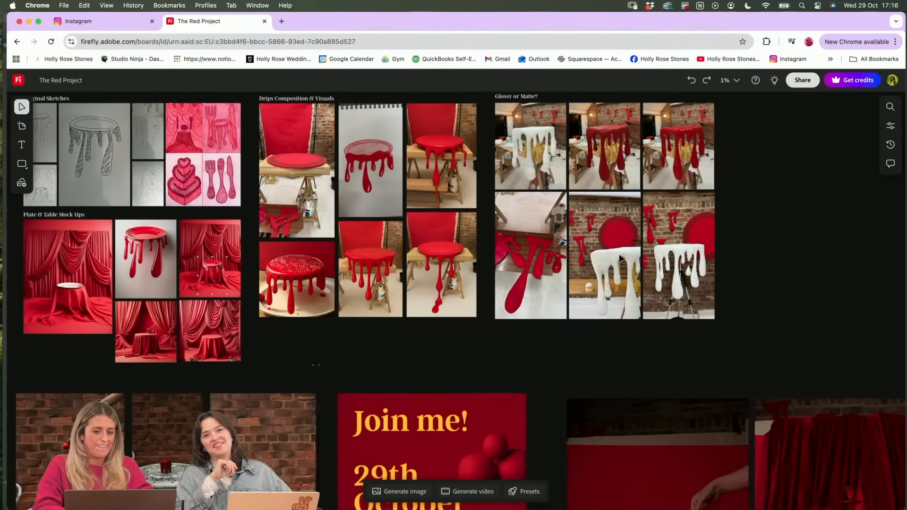
# - Compare the three raw set photos with the finished triptych on Artboard #1
pyautogui.scroll(-8, 557, 336)
pyautogui.hscroll(10, 559, 336)
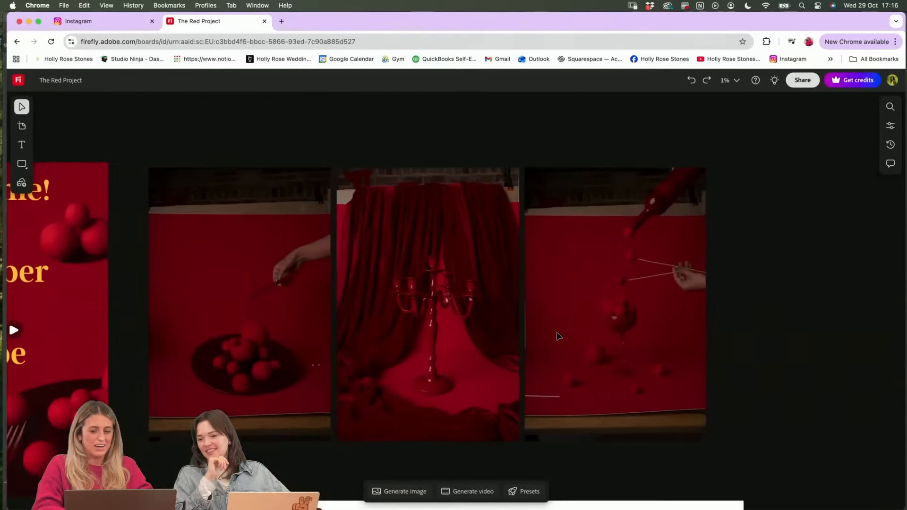
pyautogui.scroll(-8, 559, 337)
pyautogui.hscroll(-1, 559, 336)
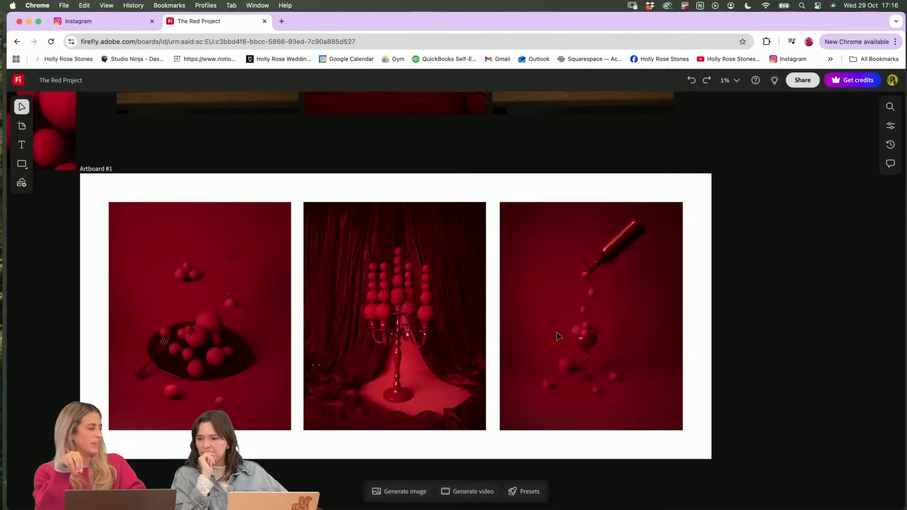
# - Review the five coloured portraits again, and return past the drip studies to the Join me! poster and set photos
pyautogui.scroll(15, 557, 336)
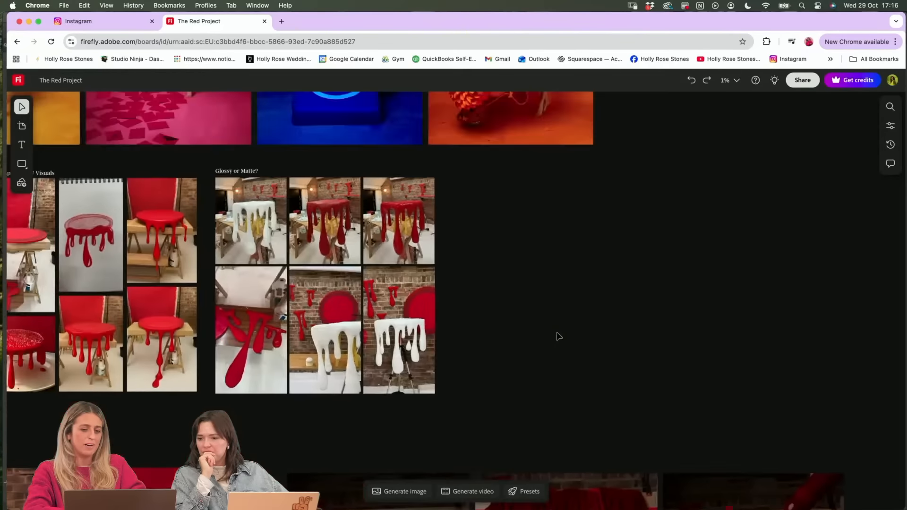
pyautogui.scroll(-5, 559, 336)
pyautogui.hscroll(-6, 559, 336)
pyautogui.scroll(2, 559, 336)
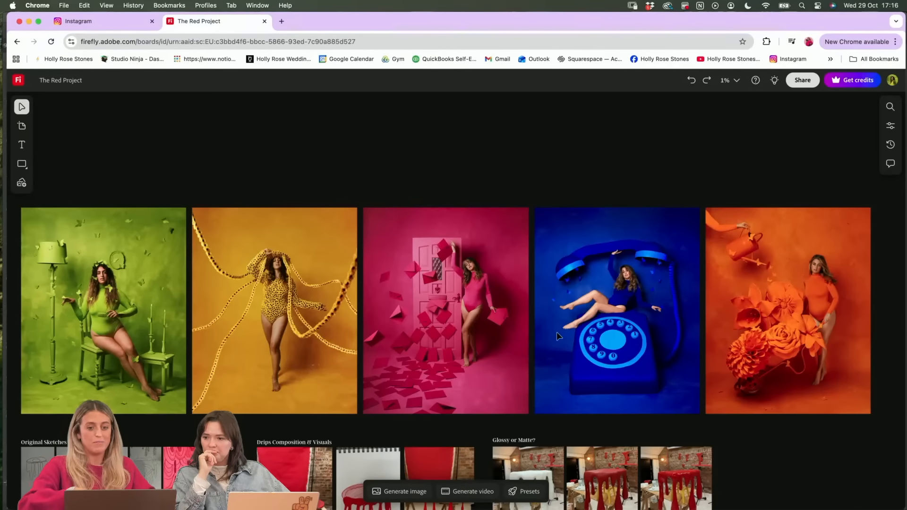
pyautogui.scroll(-4, 557, 335)
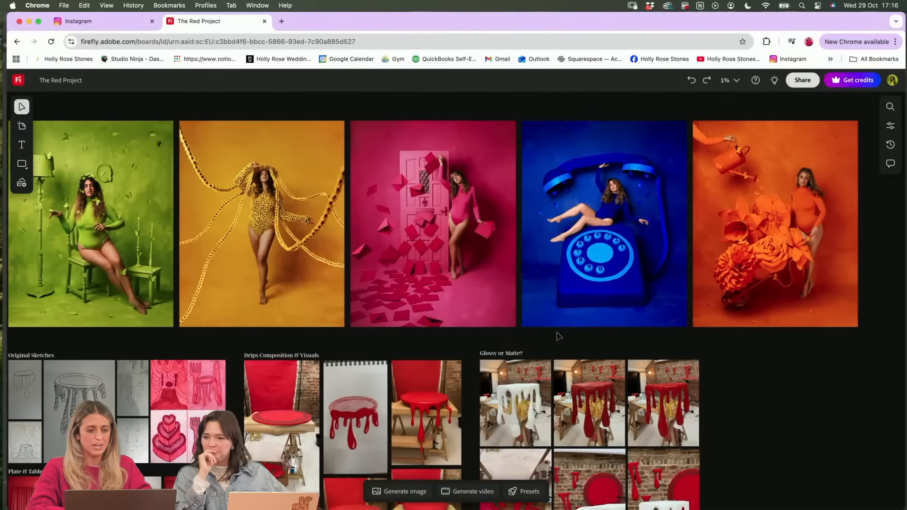
pyautogui.scroll(-15, 557, 336)
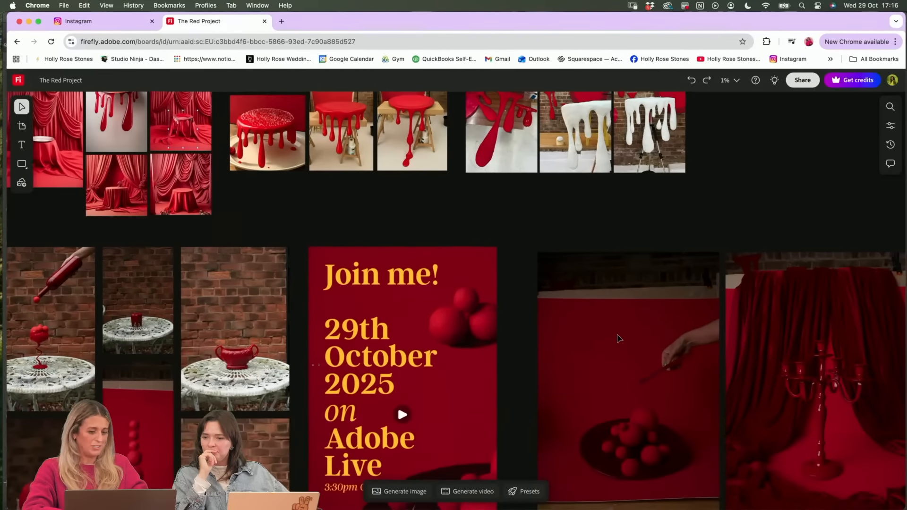
# - Examine the finished triptych on Artboard #1, looking closely at the fork and red balls on the plate
pyautogui.scroll(-14, 617, 338)
pyautogui.hscroll(13, 617, 338)
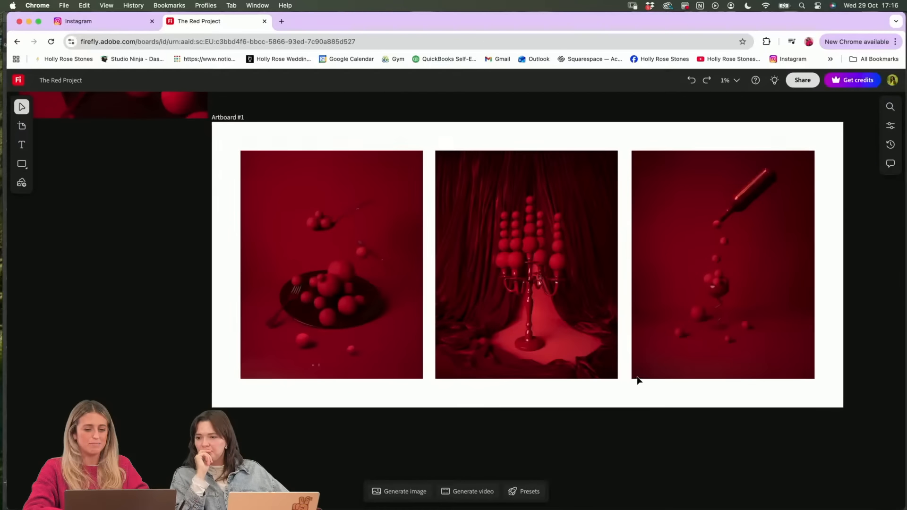
pyautogui.keyDown('ctrl'); pyautogui.scroll(5, 640, 376); pyautogui.keyUp('ctrl')
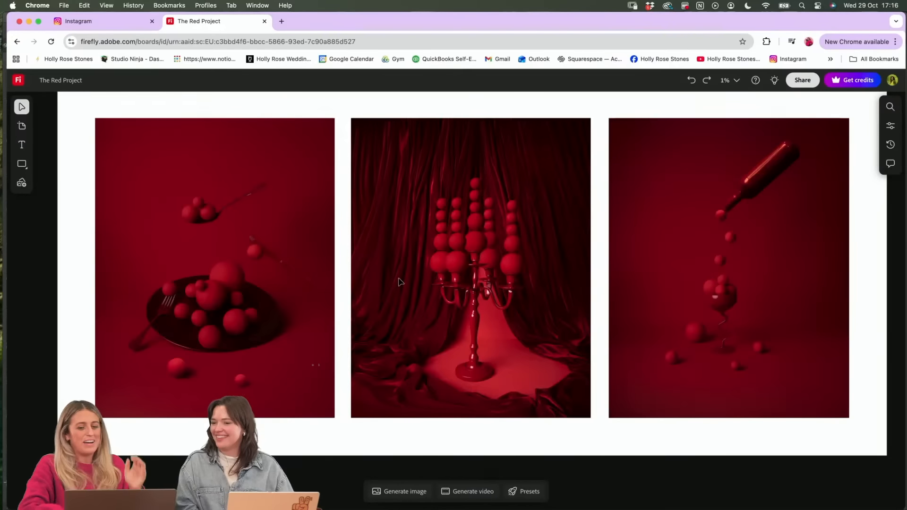
pyautogui.scroll(3, 120, 323)
pyautogui.scroll(3, 121, 323)
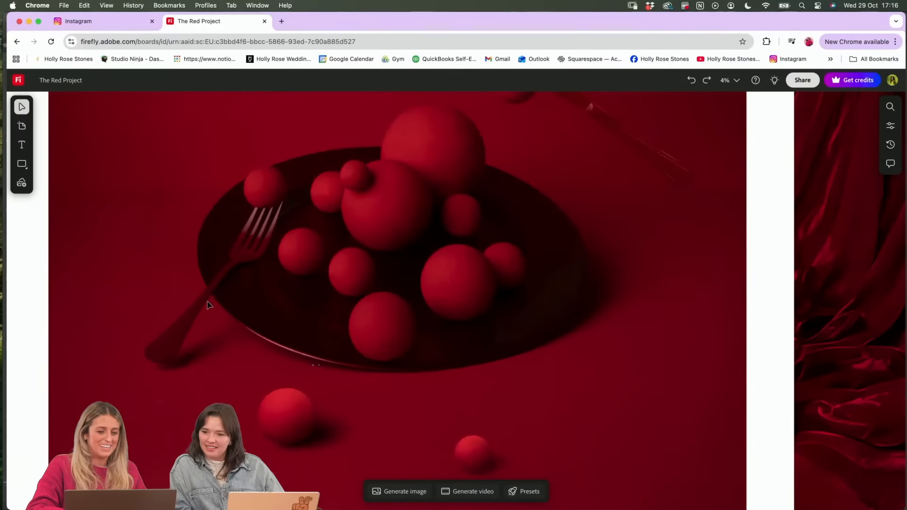
pyautogui.scroll(3, 250, 274)
pyautogui.scroll(1, 253, 277)
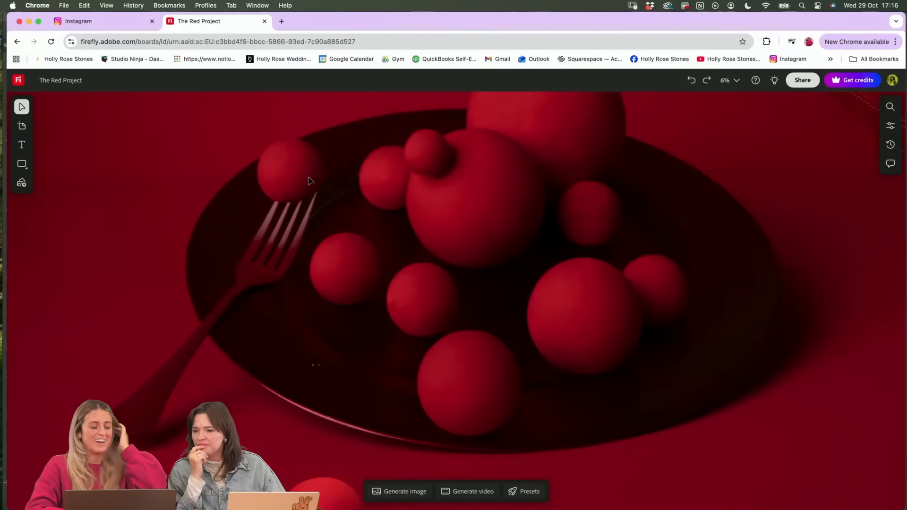
pyautogui.scroll(-10, 309, 181)
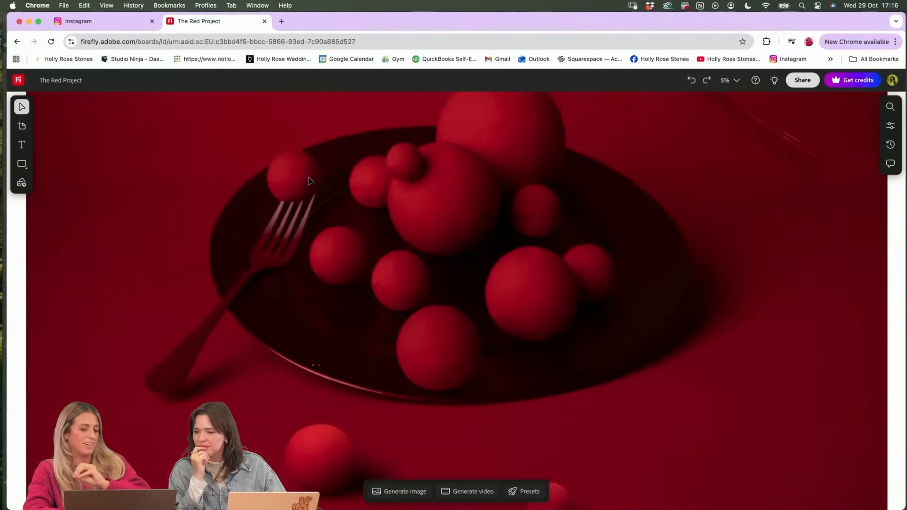
pyautogui.scroll(4, 310, 180)
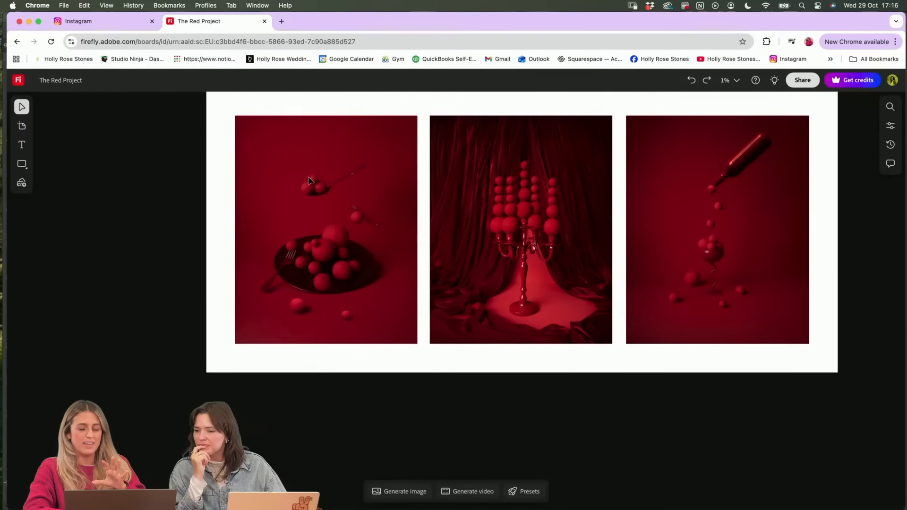
pyautogui.scroll(2, 309, 180)
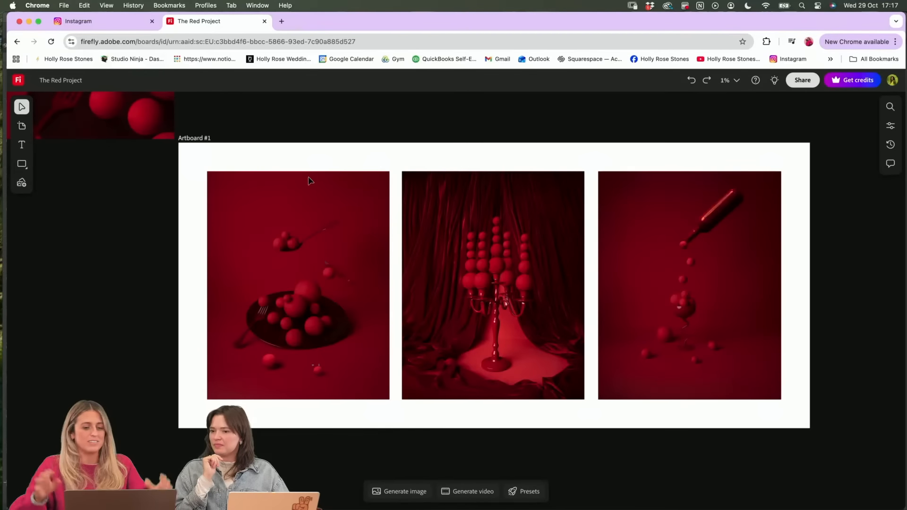
pyautogui.scroll(2, 309, 180)
pyautogui.hscroll(2, 309, 180)
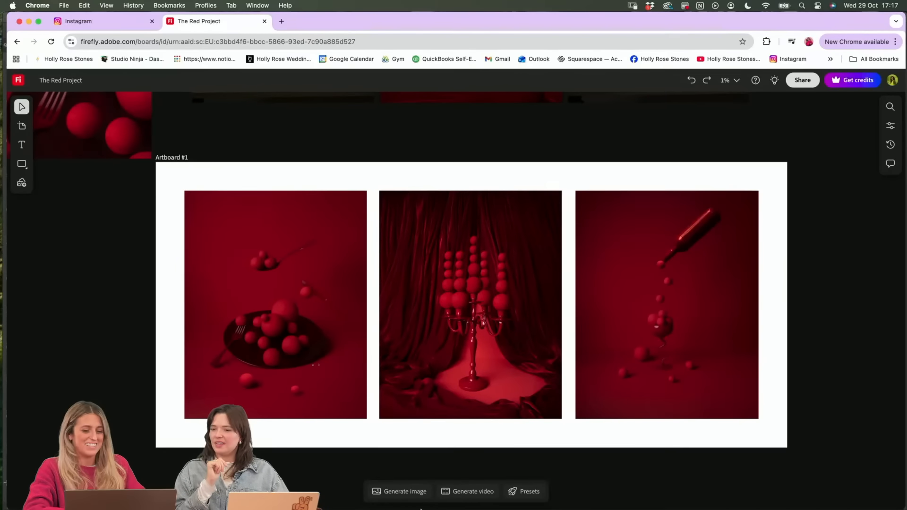
pyautogui.moveTo(420, 509)
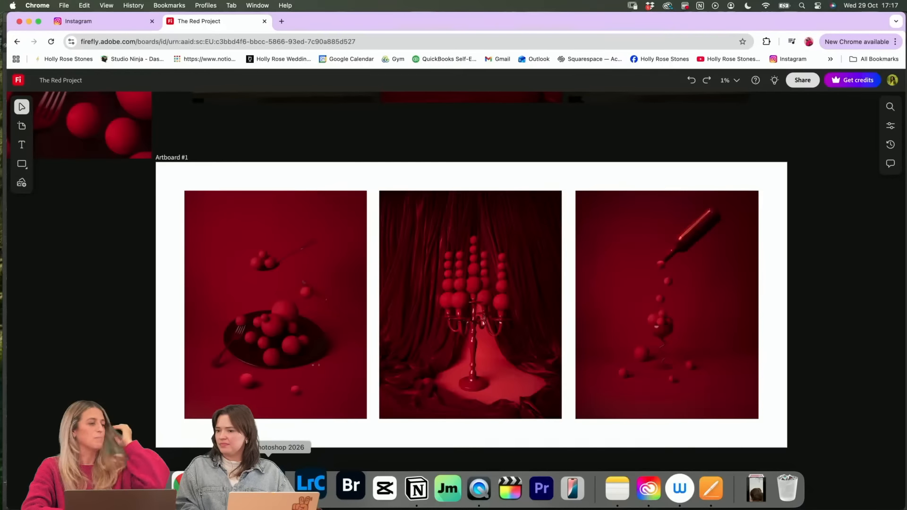
# - Go back past the set photos to the orange portrait and examine its paper flowers and watering can
pyautogui.scroll(6, 373, 283)
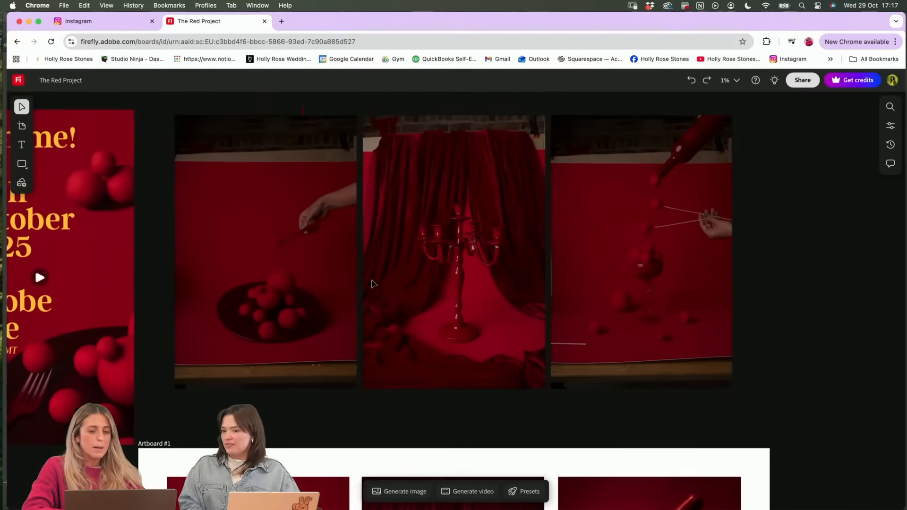
pyautogui.scroll(10, 373, 283)
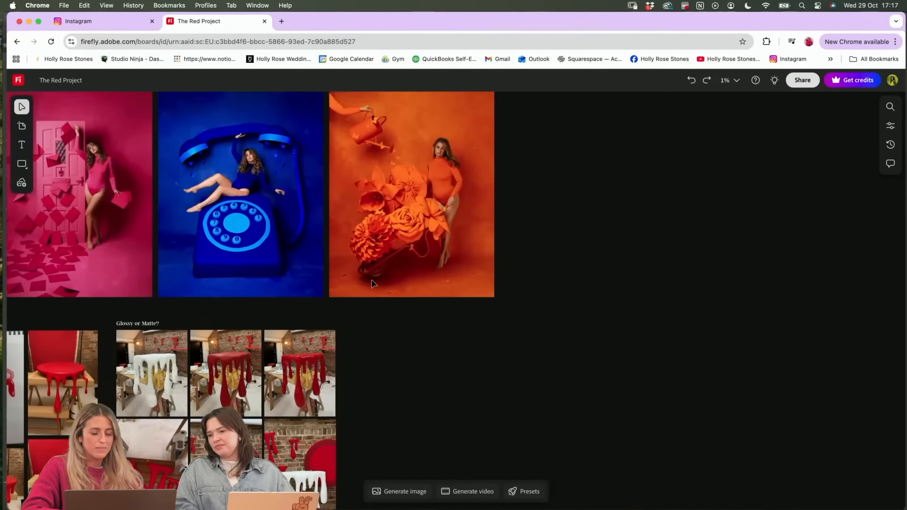
pyautogui.scroll(3, 401, 245)
pyautogui.scroll(5, 401, 245)
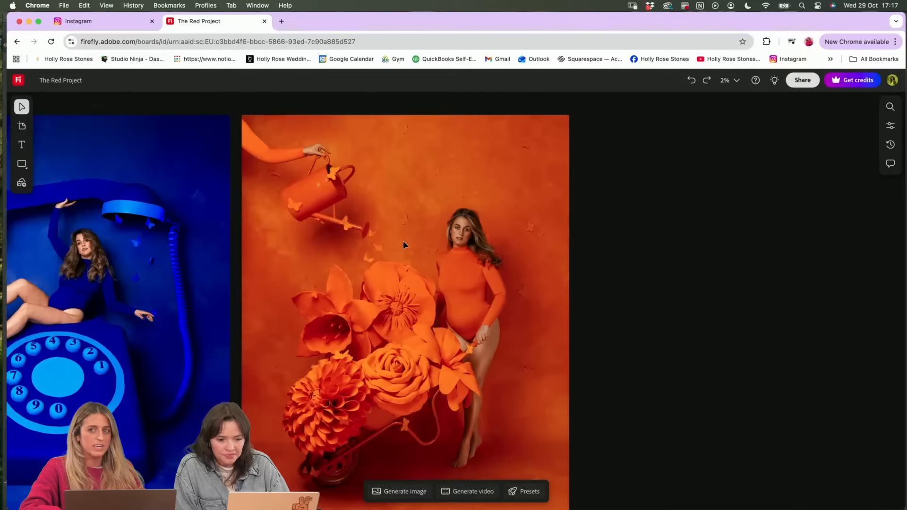
pyautogui.scroll(2, 401, 240)
pyautogui.scroll(-2, 373, 306)
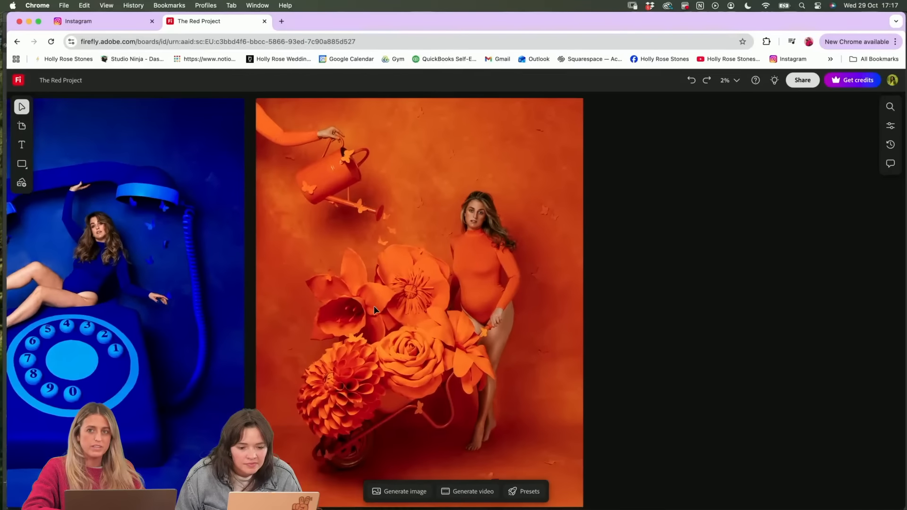
pyautogui.scroll(1, 377, 300)
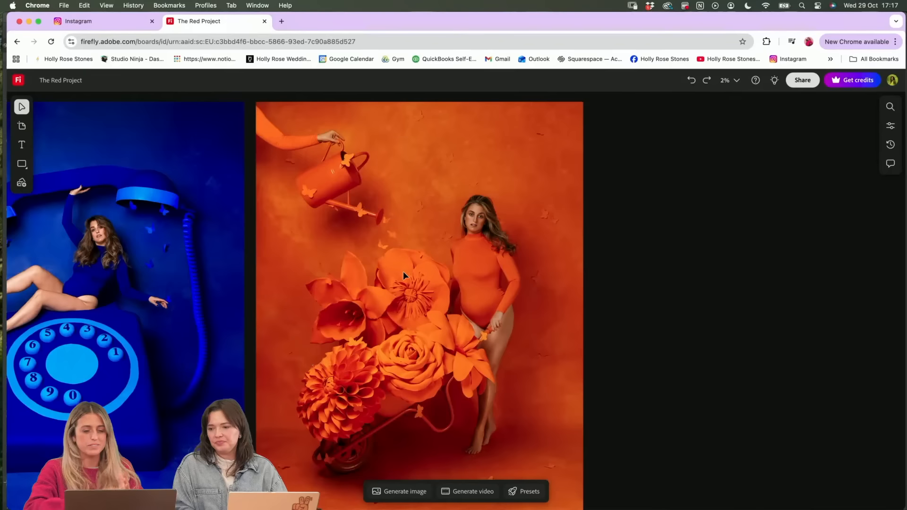
pyautogui.scroll(2, 396, 230)
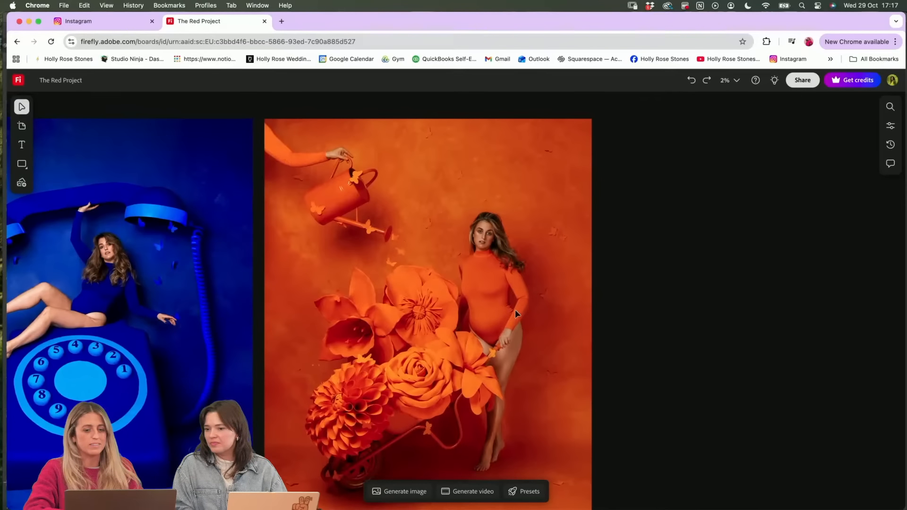
pyautogui.scroll(5, 329, 166)
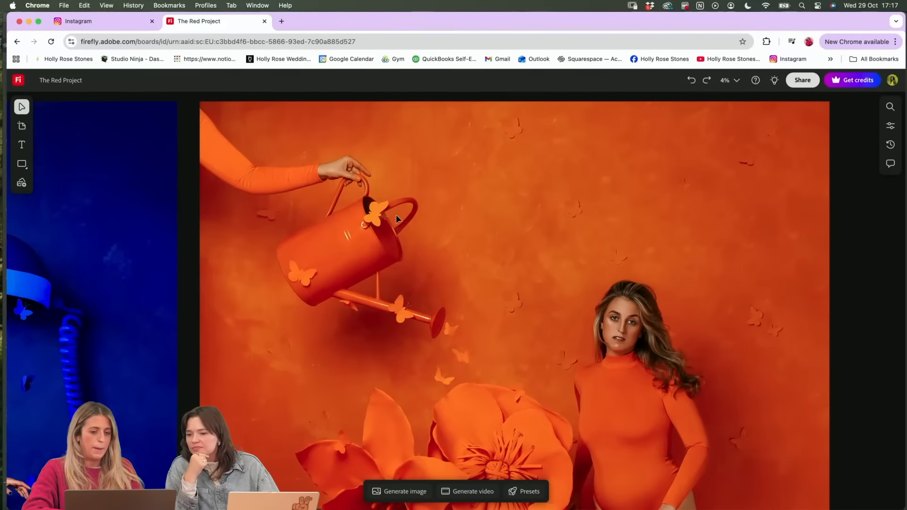
pyautogui.scroll(-5, 396, 214)
pyautogui.scroll(-3, 396, 214)
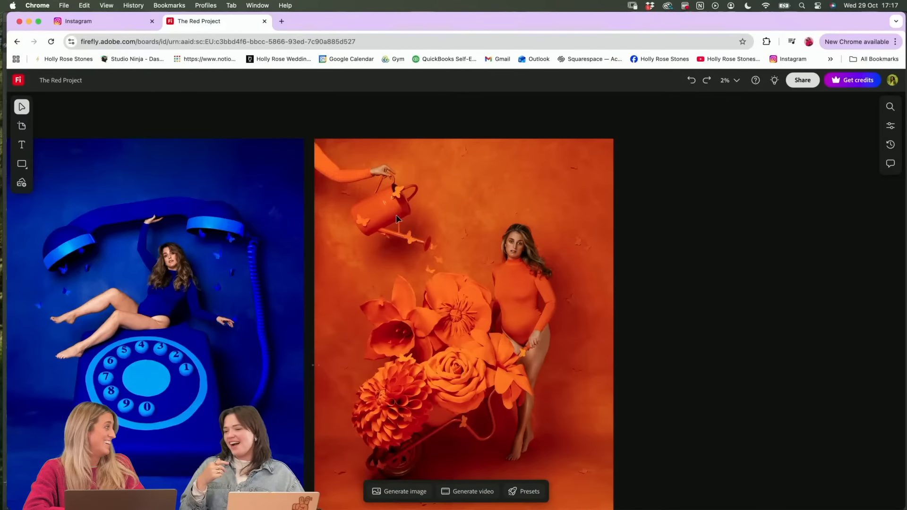
# - Review all five coloured portraits together with the sketch, drip composition and Glossy or Matte? groups beneath them
pyautogui.scroll(-5, 396, 215)
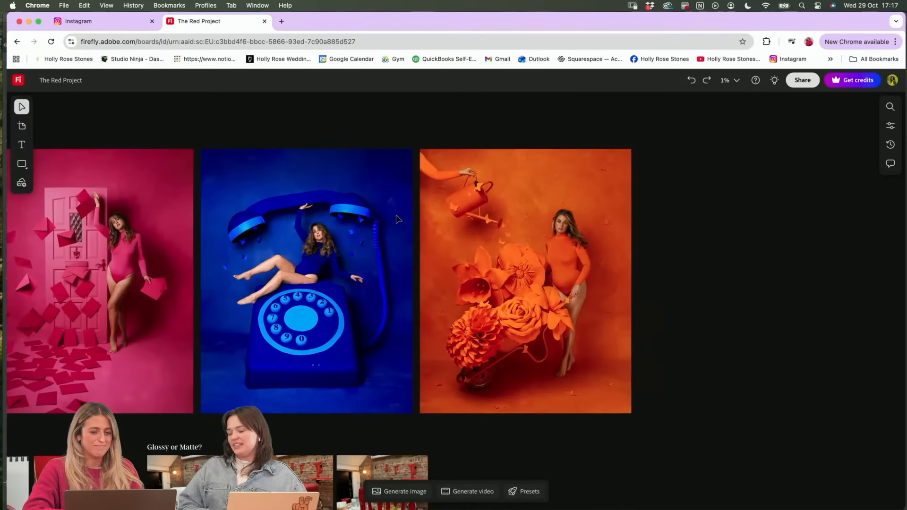
pyautogui.scroll(-5, 396, 218)
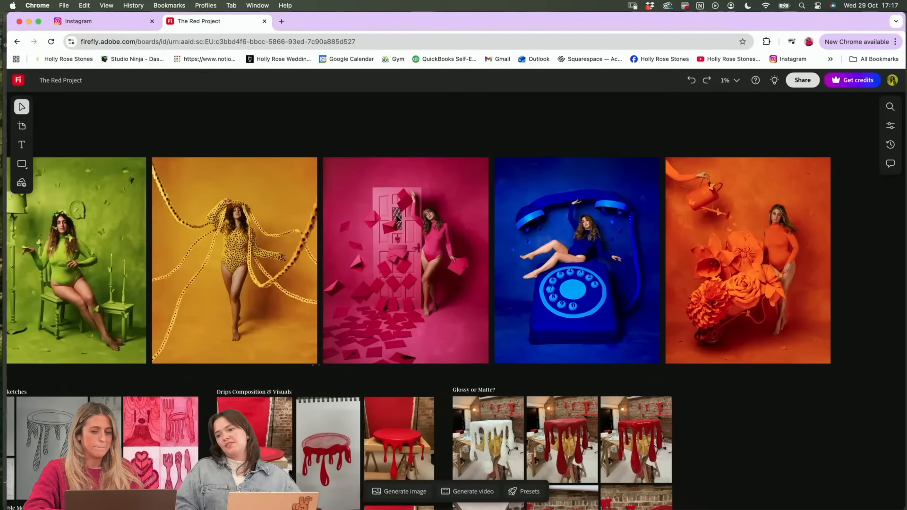
pyautogui.hscroll(-3, 396, 215)
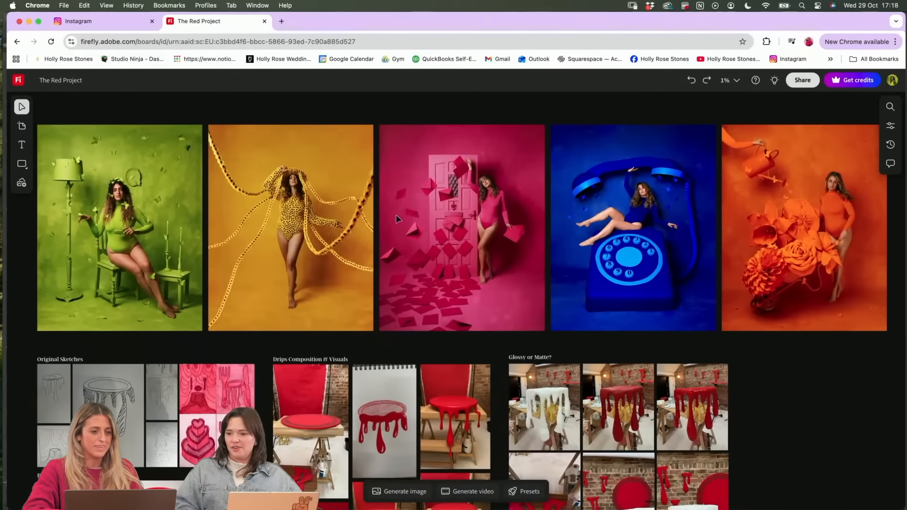
pyautogui.scroll(-2, 396, 218)
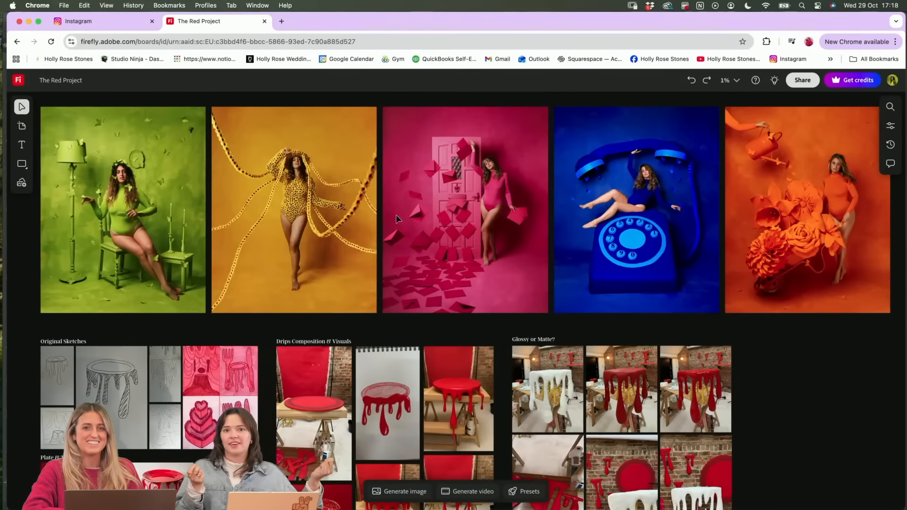
pyautogui.scroll(-5, 396, 214)
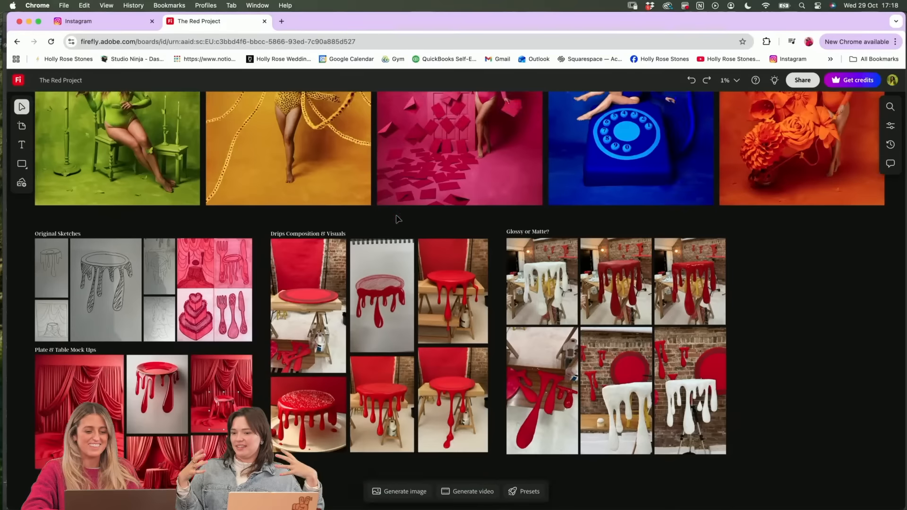
pyautogui.scroll(5, 410, 255)
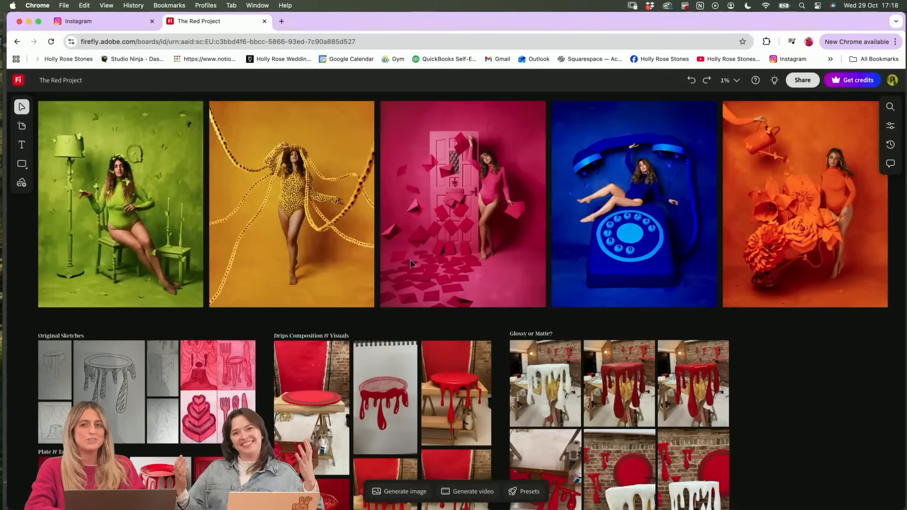
pyautogui.scroll(-1, 410, 259)
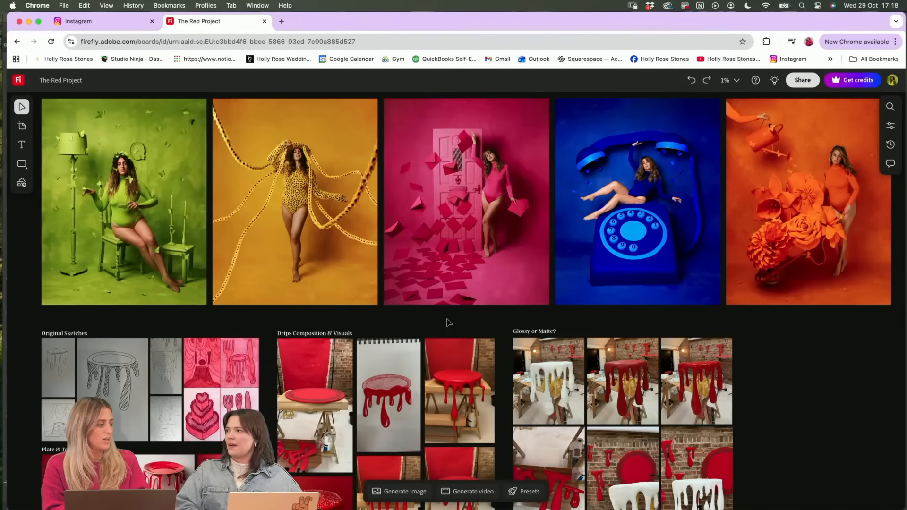
pyautogui.scroll(-1, 449, 323)
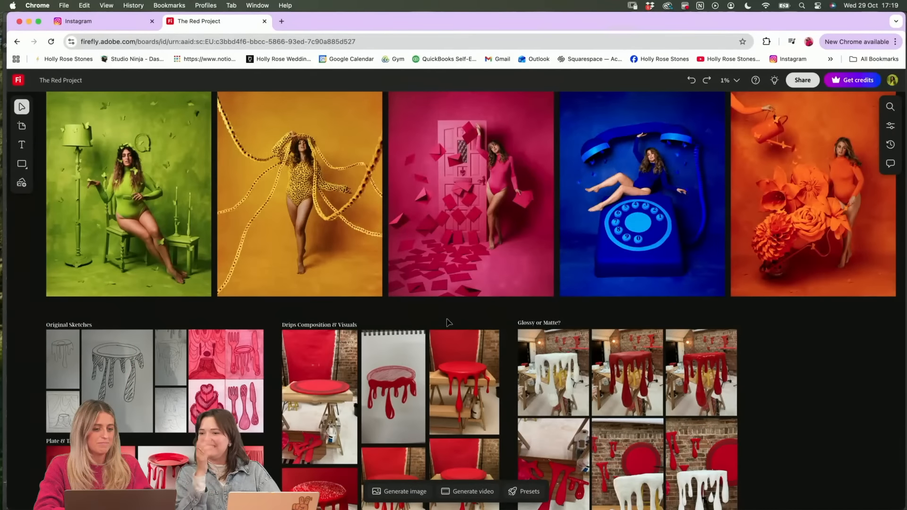
# - Examine the green butterfly portrait and the yellow leopard-print portrait in close view
pyautogui.scroll(5, 219, 180)
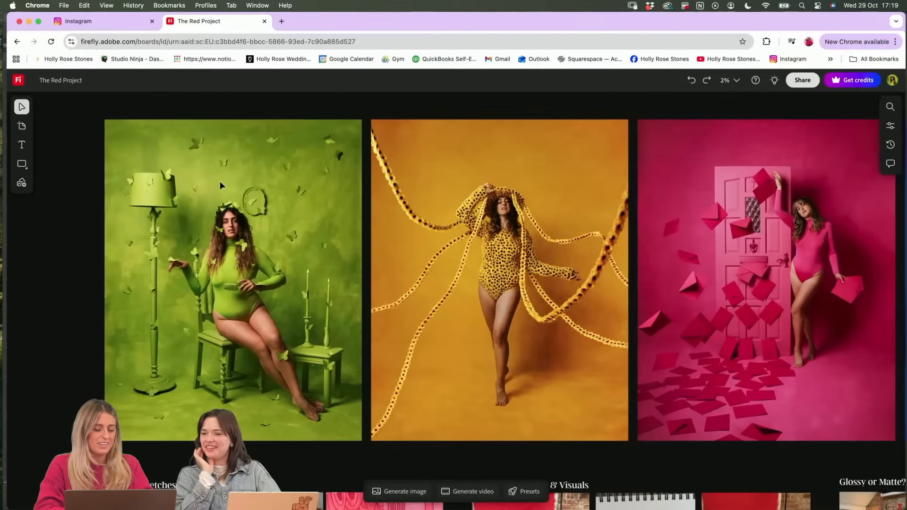
pyautogui.scroll(5, 220, 180)
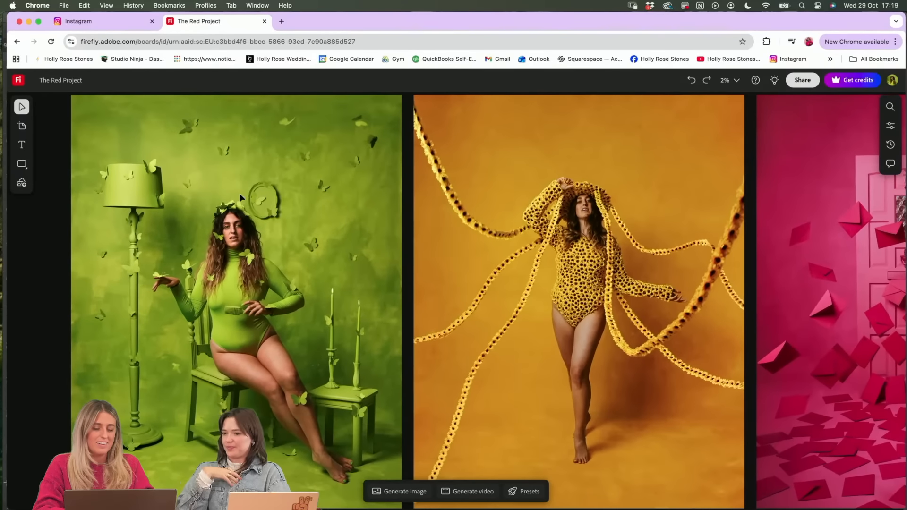
pyautogui.hscroll(2, 240, 197)
pyautogui.hscroll(2, 263, 201)
pyautogui.scroll(-1, 263, 201)
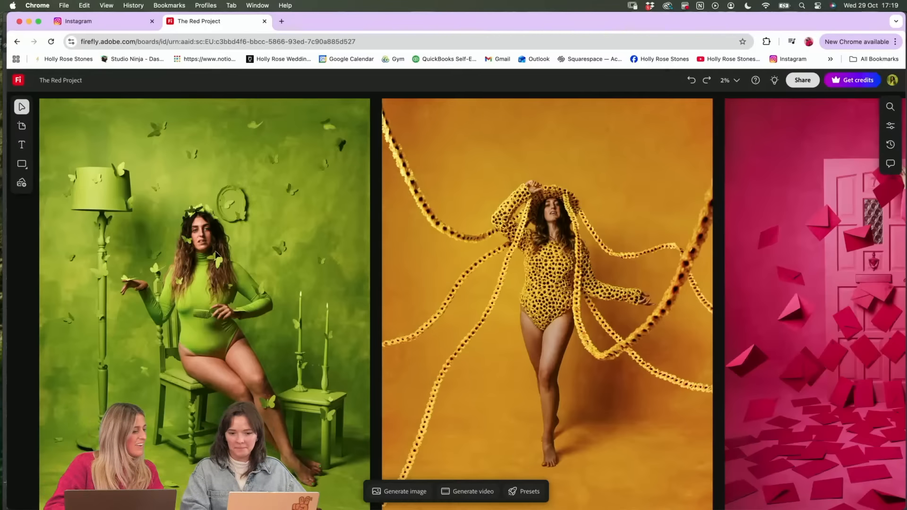
# - Switch to Plate & Cutlery.psb in Photoshop and add a new layer above the Colours group
pyautogui.moveTo(268, 507)
pyautogui.click(268, 486)
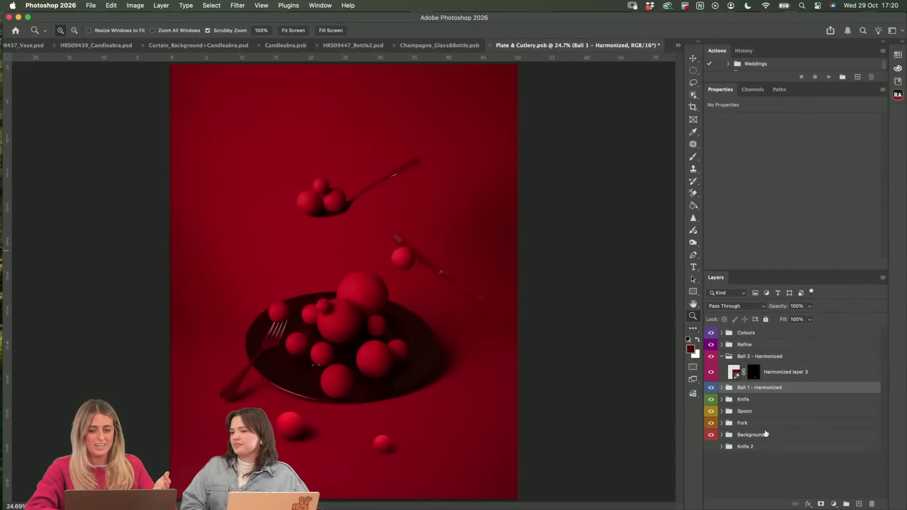
pyautogui.click(765, 435)
pyautogui.click(777, 333)
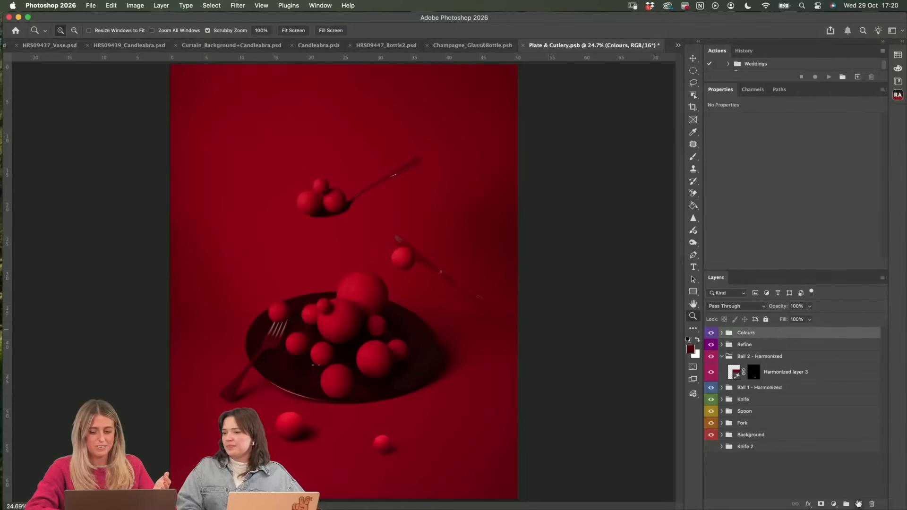
pyautogui.click(858, 503)
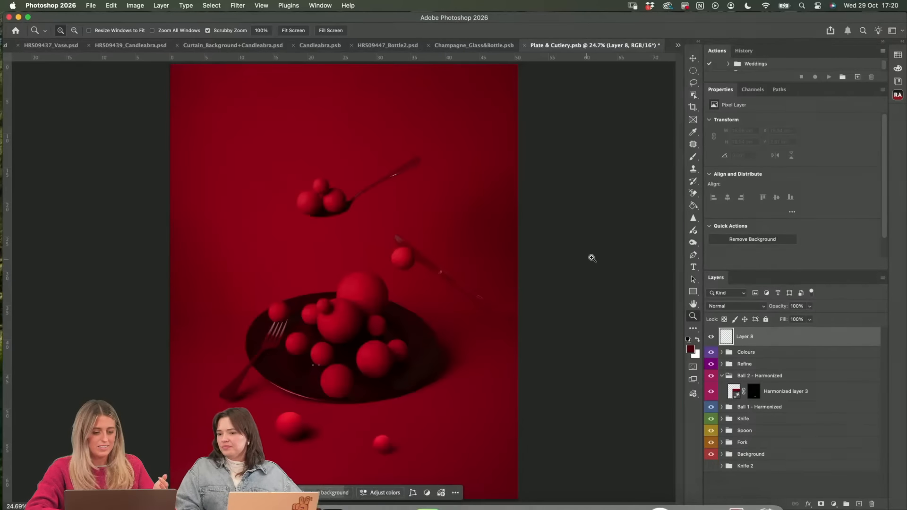
# - Outline an area at the plate's upper edge, view the Generative Fill model choices, and clear the selection
pyautogui.press('j')
pyautogui.moveTo(291, 262)
pyautogui.mouseDown()
pyautogui.moveTo(283, 289)
pyautogui.moveTo(291, 259)
pyautogui.mouseUp()
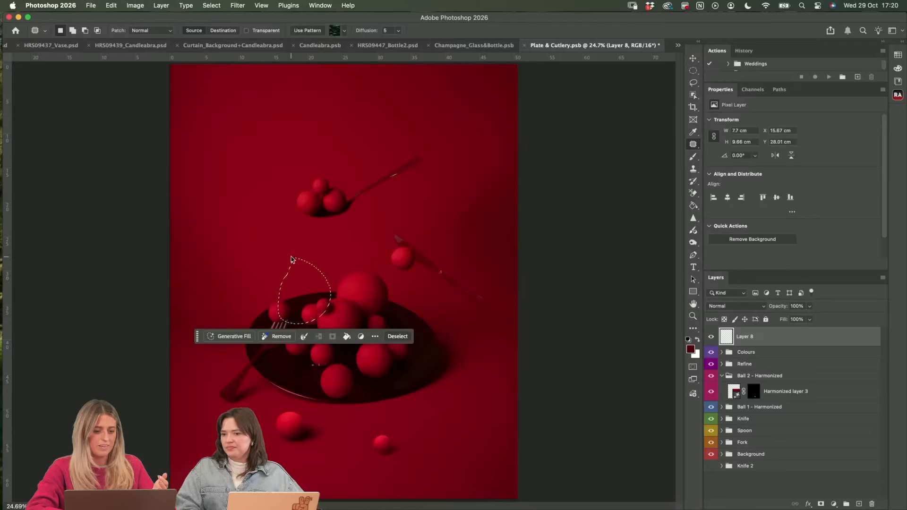
pyautogui.click(229, 336)
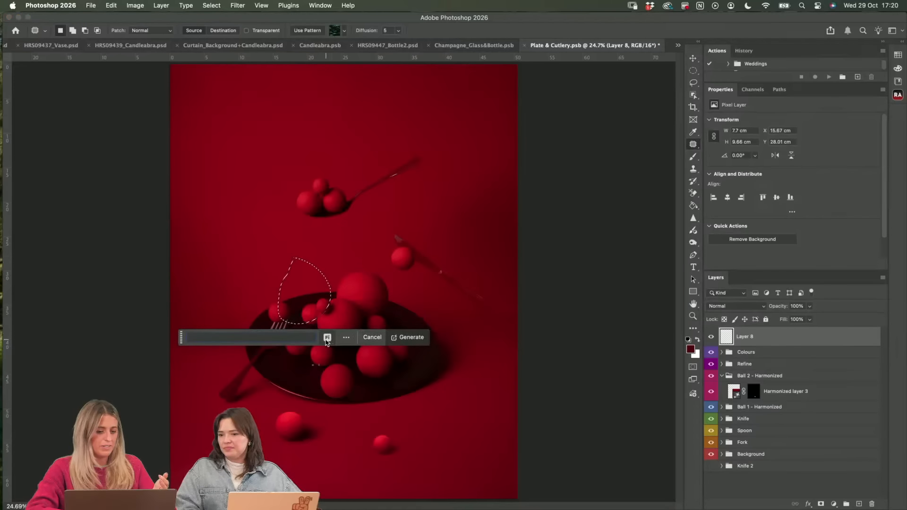
pyautogui.click(327, 337)
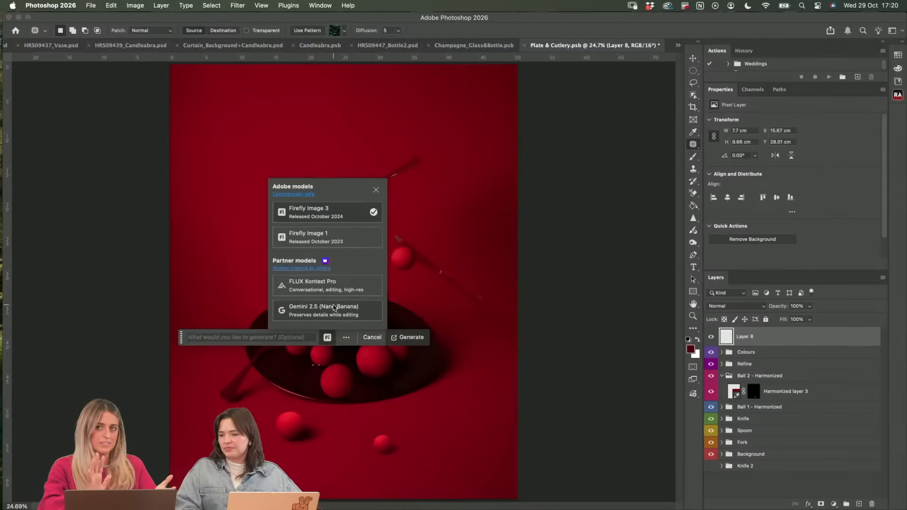
pyautogui.click(586, 241)
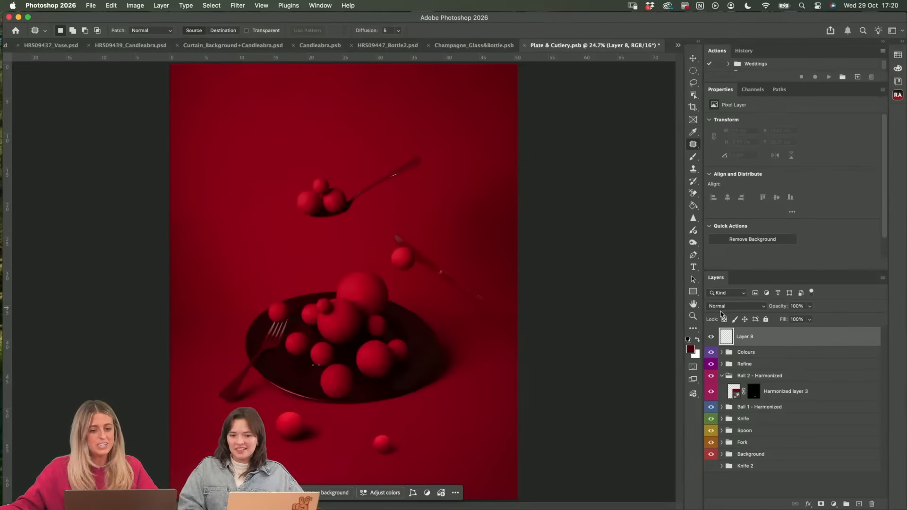
# - Add a new layer above Layer 8 and lasso a roughly round area about 10 cm wide in the empty background above the spoon's balls
pyautogui.click(692, 317)
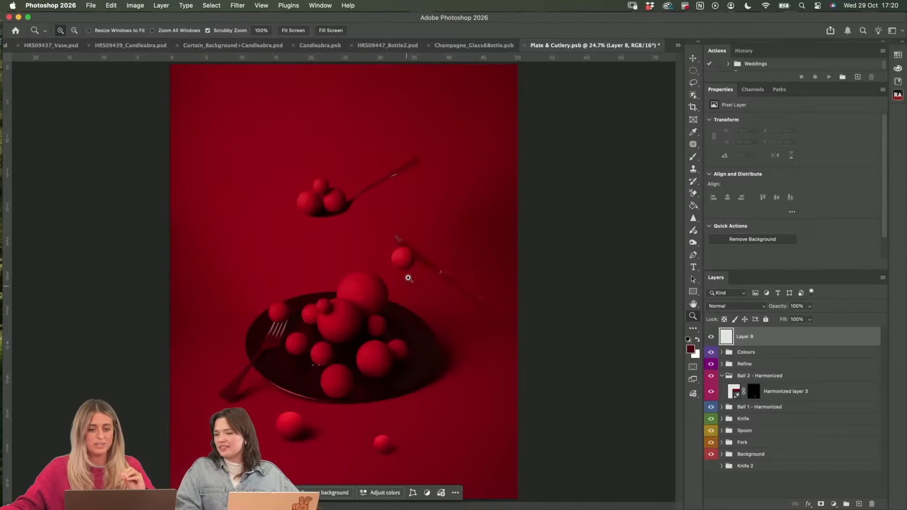
pyautogui.click(858, 503)
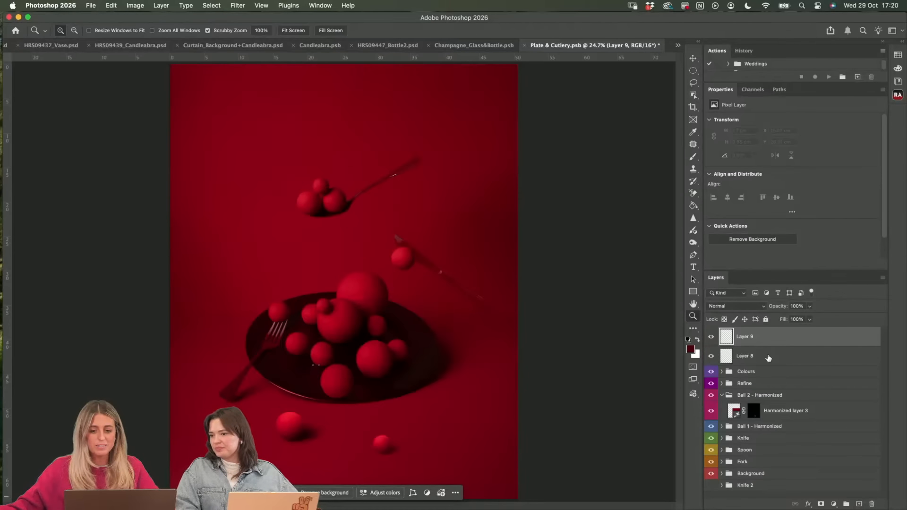
pyautogui.click(692, 83)
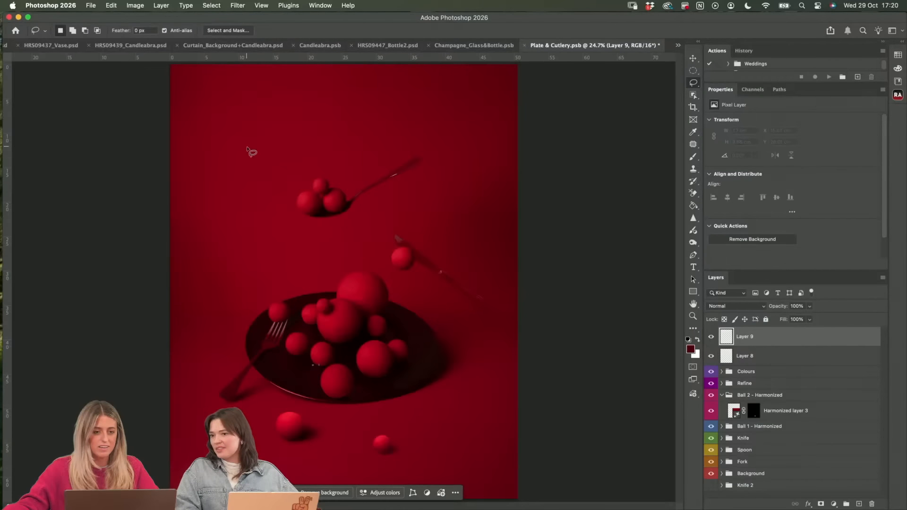
pyautogui.moveTo(252, 131)
pyautogui.mouseDown()
pyautogui.moveTo(262, 182)
pyautogui.moveTo(269, 123)
pyautogui.moveTo(227, 144)
pyautogui.mouseUp()
# - Generate a Generative Fill in the selected area with the prompt "red butterly"
pyautogui.click(192, 199)
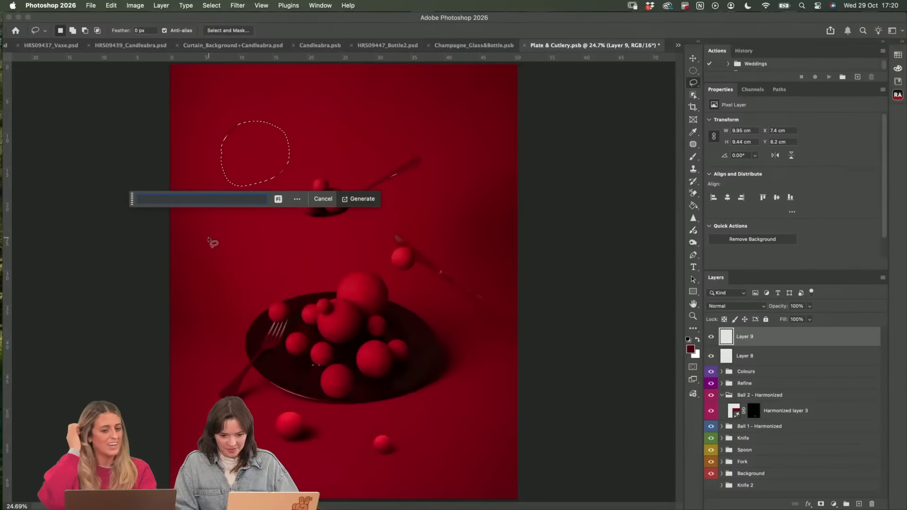
pyautogui.write('r')
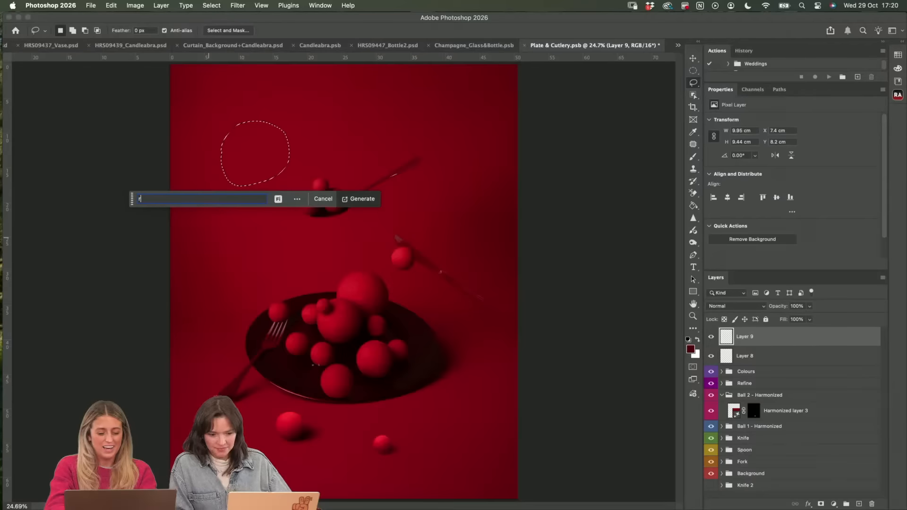
pyautogui.write('ed')
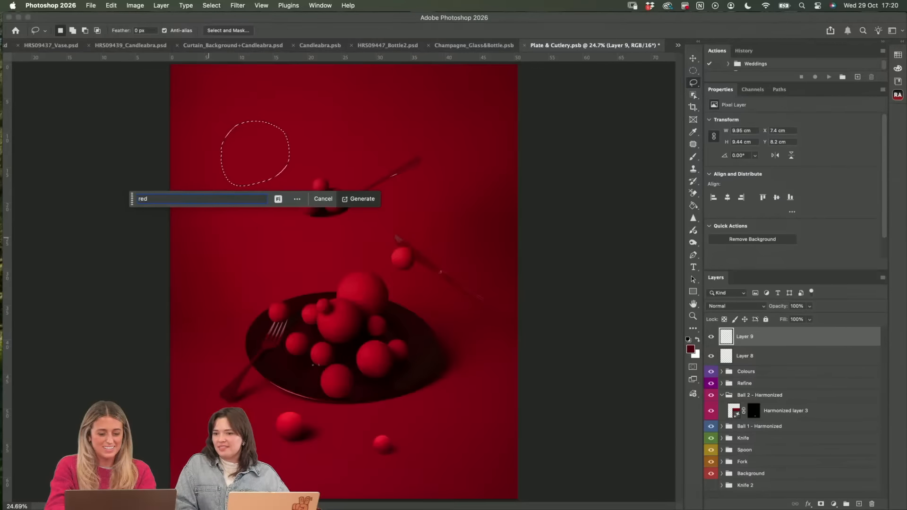
pyautogui.write(' butt')
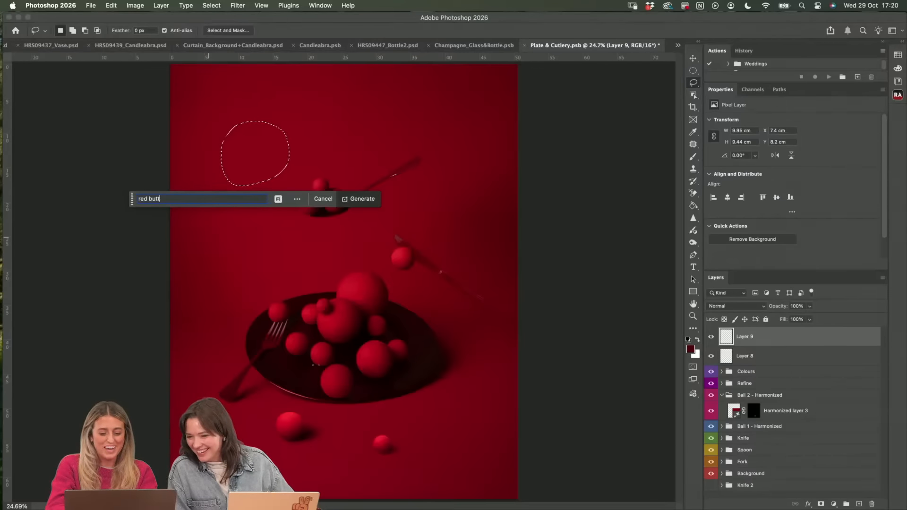
pyautogui.write('erly')
pyautogui.press('Return')
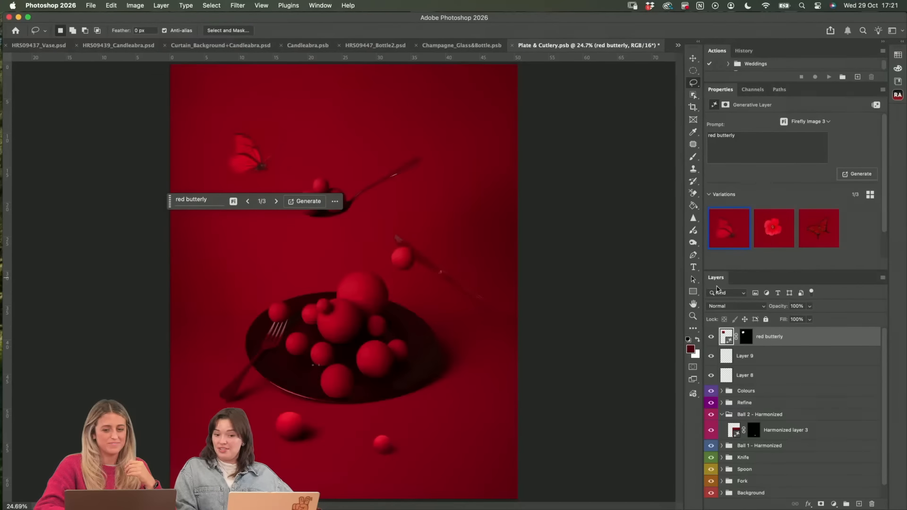
# - Examine the generated butterfly's wings and body in close view
pyautogui.click(693, 316)
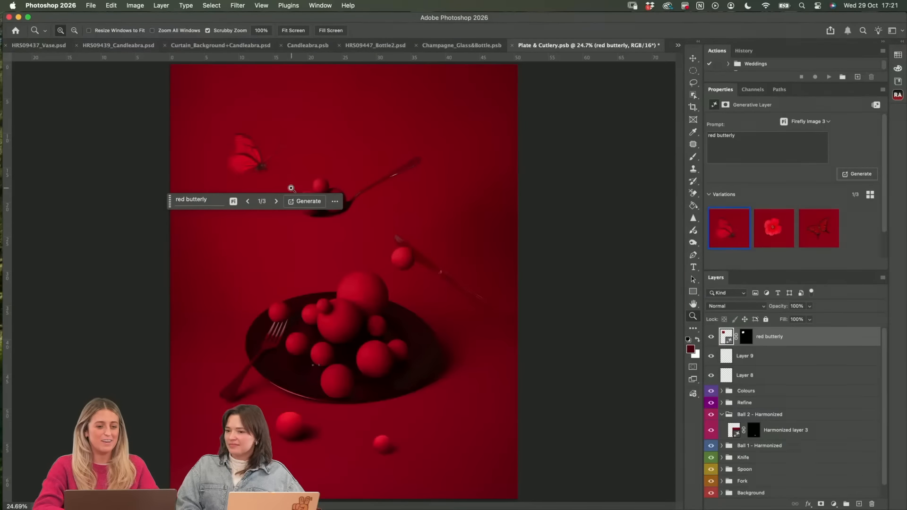
pyautogui.click(252, 151)
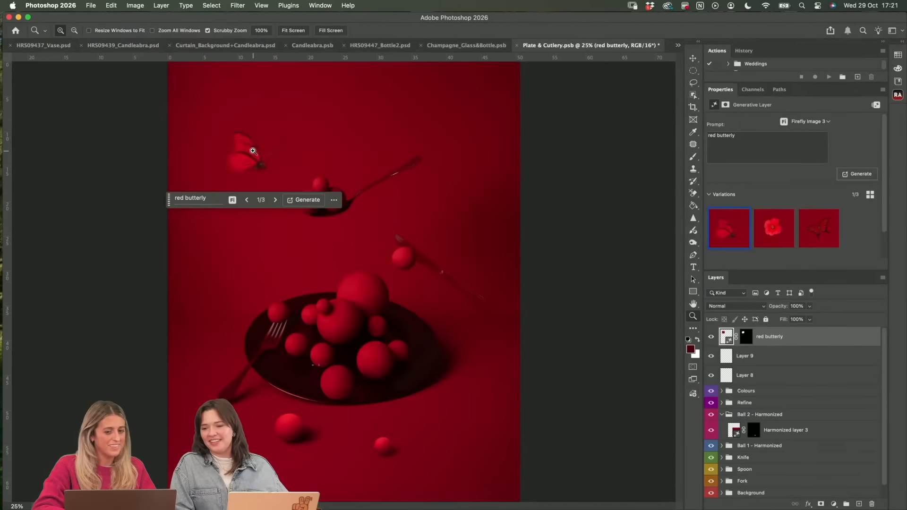
pyautogui.click(212, 199)
pyautogui.click(304, 148)
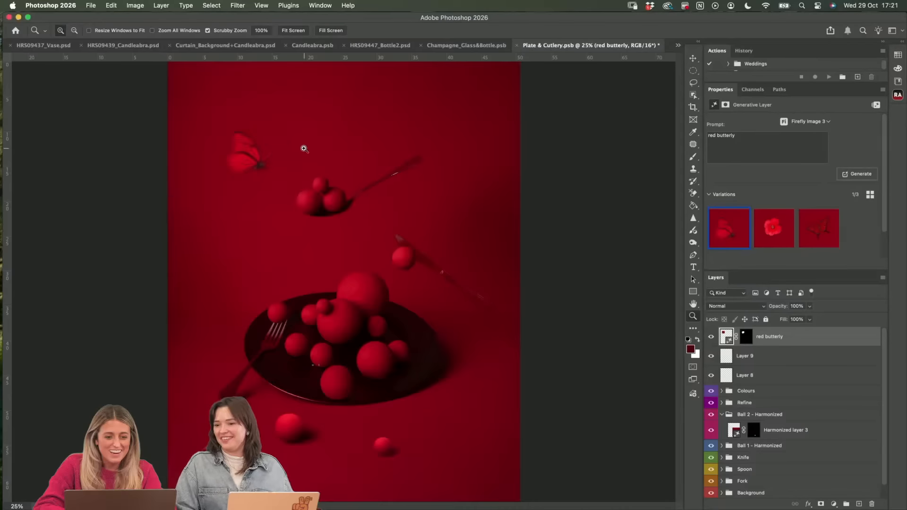
pyautogui.click(234, 144)
pyautogui.click(234, 145)
pyautogui.scroll(3, 234, 148)
pyautogui.click(277, 182)
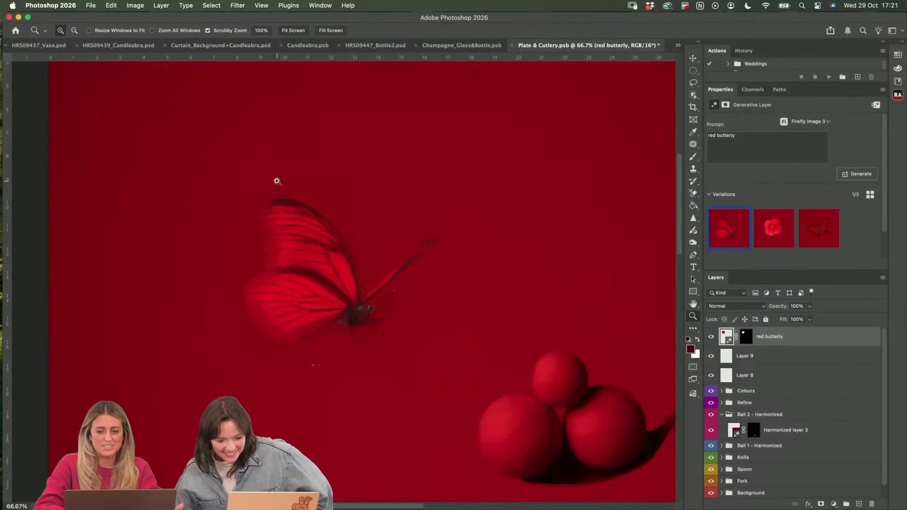
pyautogui.scroll(-2, 395, 289)
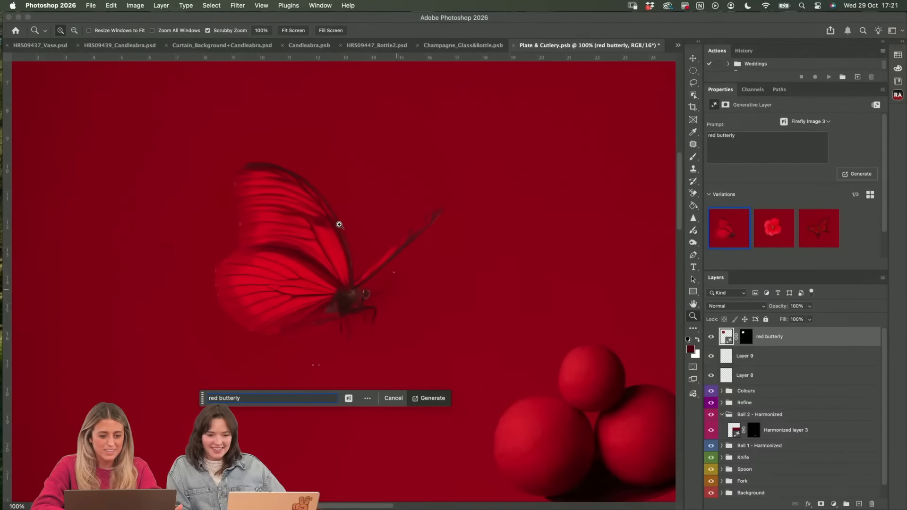
# - Enhance the detail of the first butterfly variation, inspect its head and wings close up, and undo the enhancement
pyautogui.moveTo(714, 216)
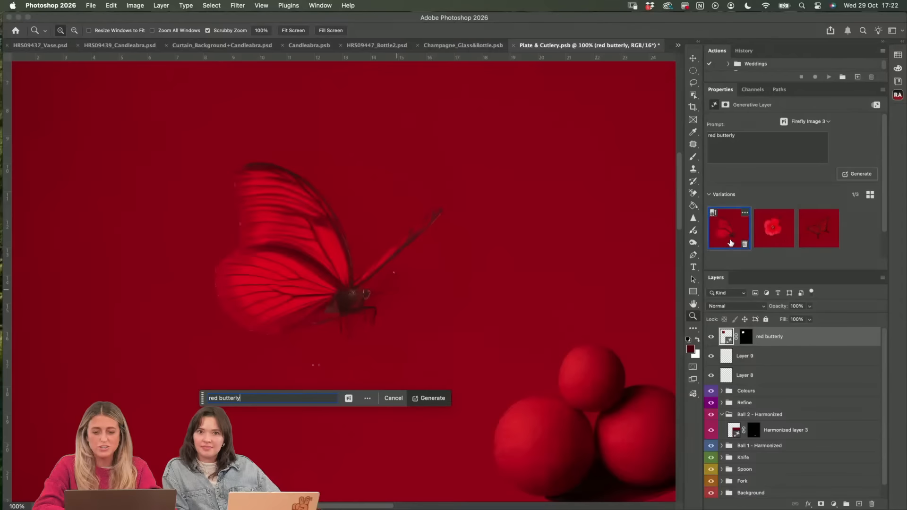
pyautogui.click(714, 214)
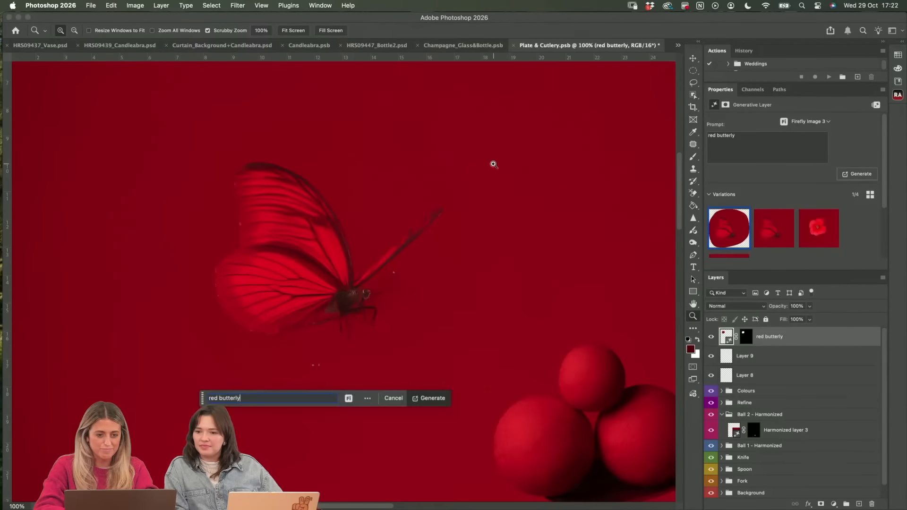
pyautogui.click(333, 285)
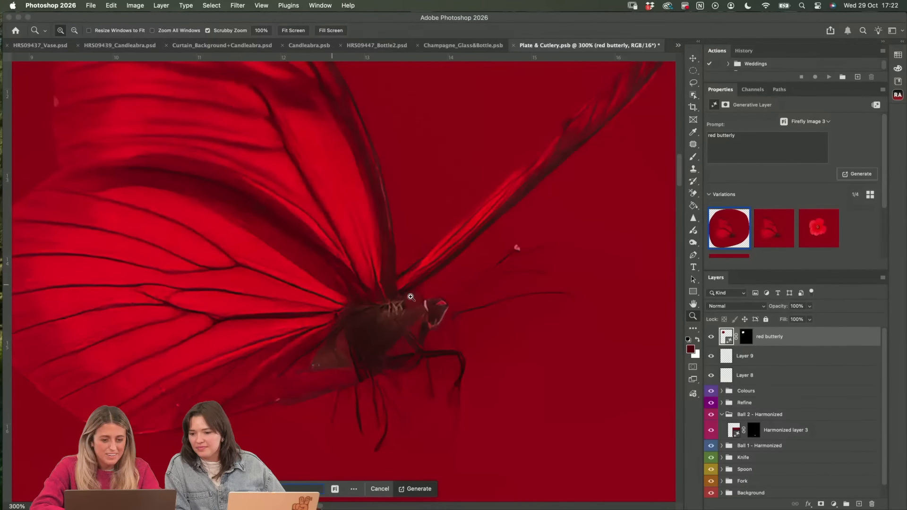
pyautogui.press('super+z')
pyautogui.press('super+minus')
pyautogui.press('super+minus')
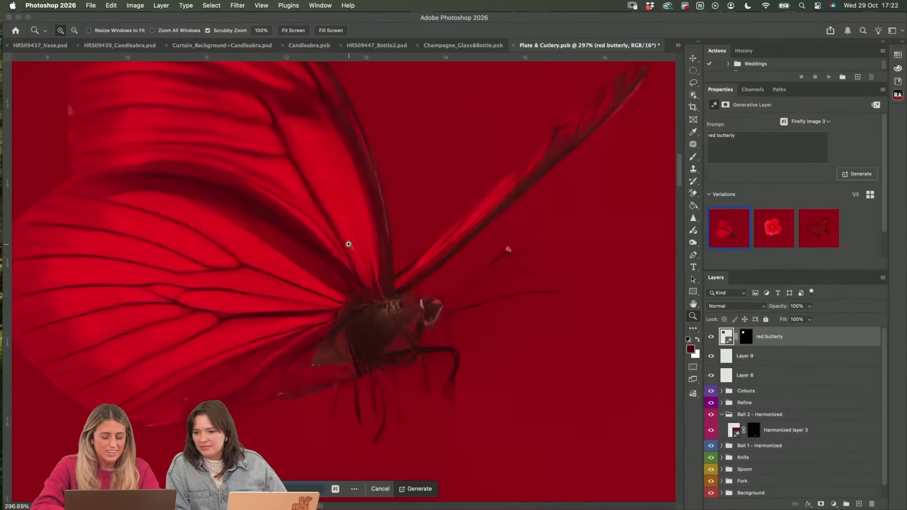
# - Compare the butterfly with the spoon and the wider plate composite, and hide the red butterly layer
pyautogui.moveTo(734, 226)
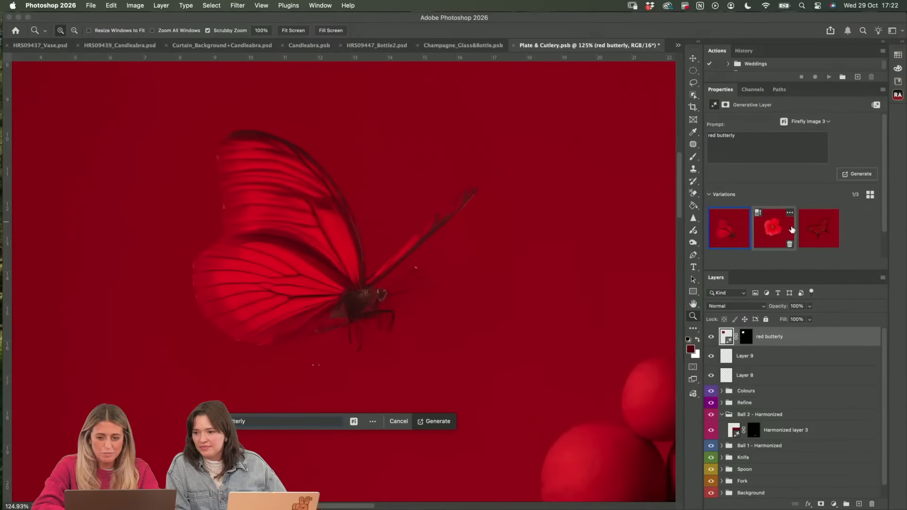
pyautogui.scroll(-3, 362, 296)
pyautogui.hscroll(8, 362, 296)
pyautogui.hscroll(8, 362, 296)
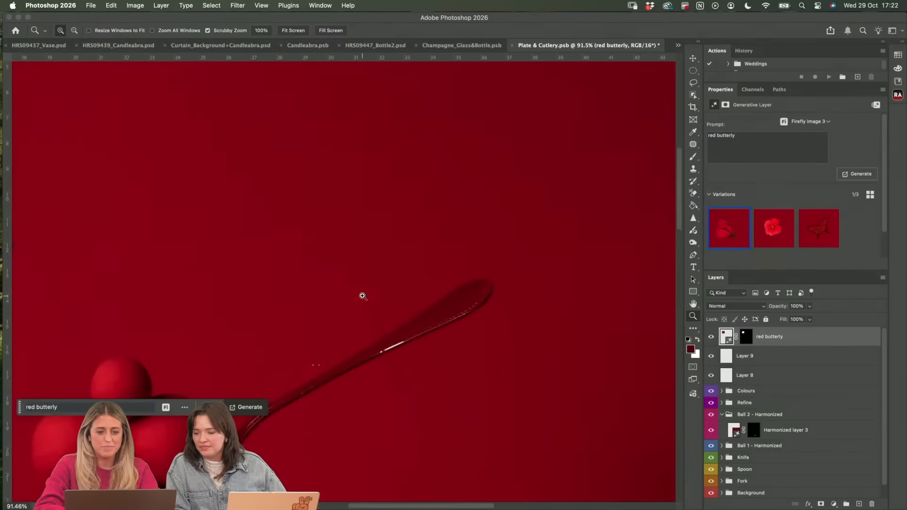
pyautogui.scroll(-3, 486, 245)
pyautogui.press('super+minus')
pyautogui.press('super+minus')
pyautogui.press('super+minus')
pyautogui.press('super+0')
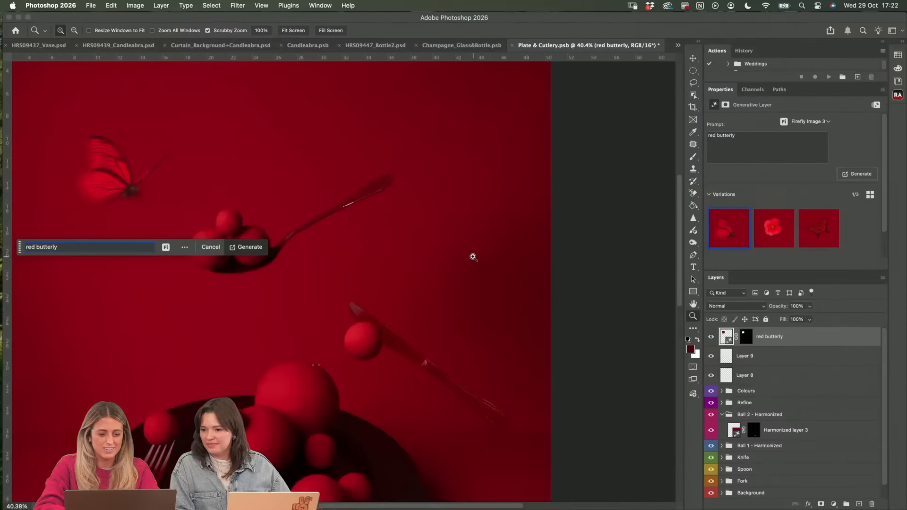
pyautogui.click(711, 337)
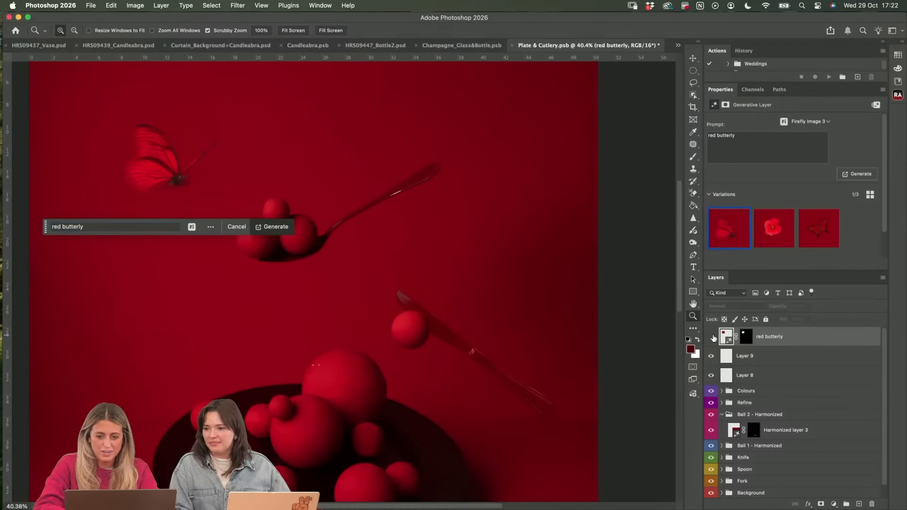
# - Try to generate a "floating red strawberry" in an elliptical selection beside the spoon, cancel the generation, and clear the selection
pyautogui.click(693, 71)
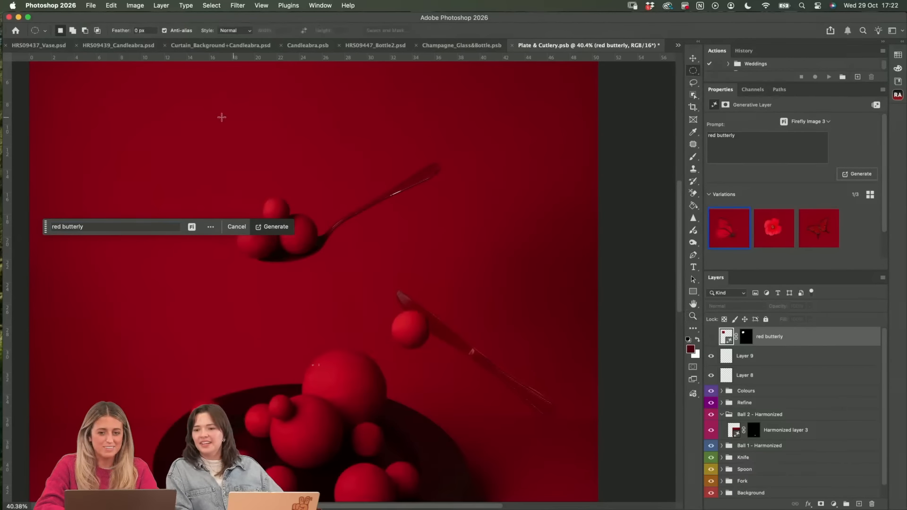
pyautogui.moveTo(113, 144); pyautogui.dragTo(227, 266)
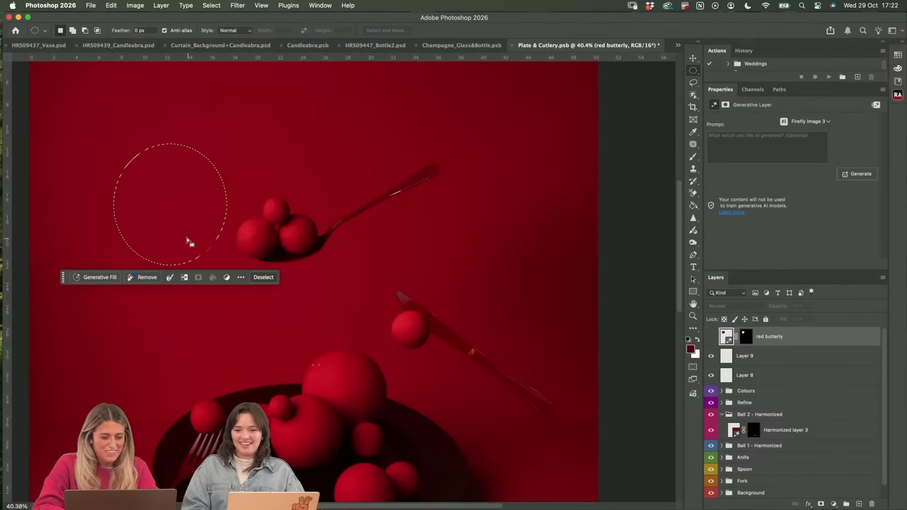
pyautogui.click(96, 277)
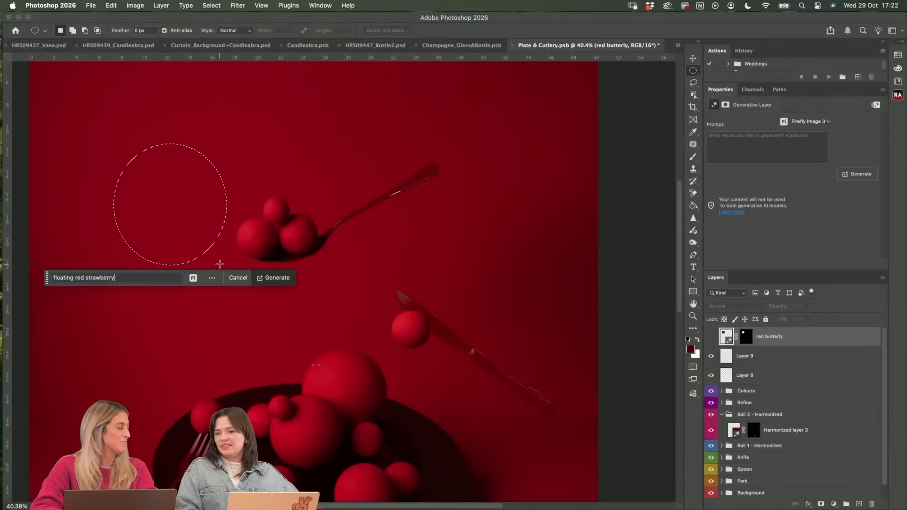
pyautogui.click(270, 278)
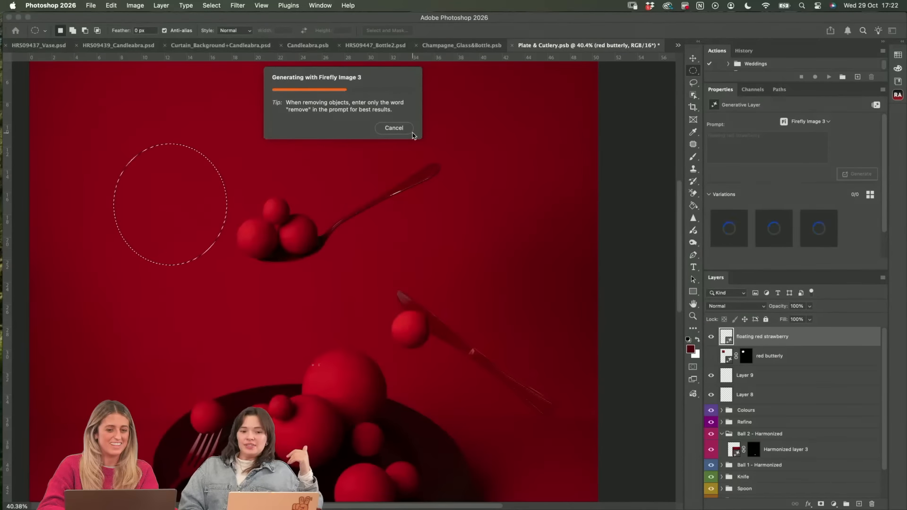
pyautogui.click(393, 128)
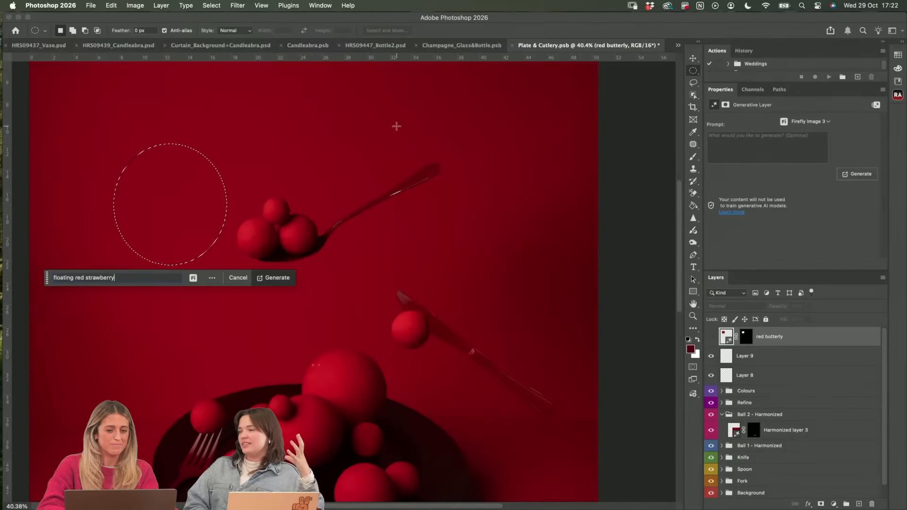
pyautogui.click(407, 200)
pyautogui.scroll(-2, 760, 445)
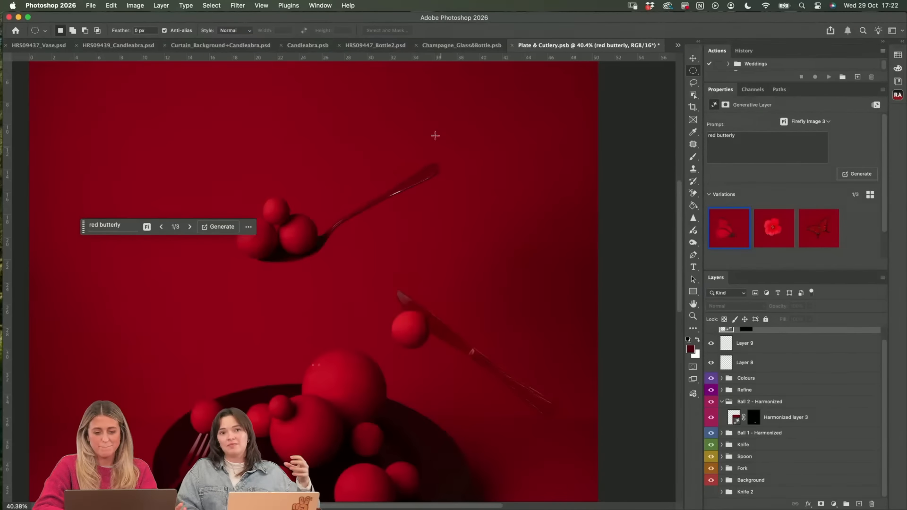
# - View the Champagne_Glass&Bottle.psb composite, return to Plate & Cutlery.psb, and look through the Image commands such as Generative Upscale
pyautogui.click(462, 46)
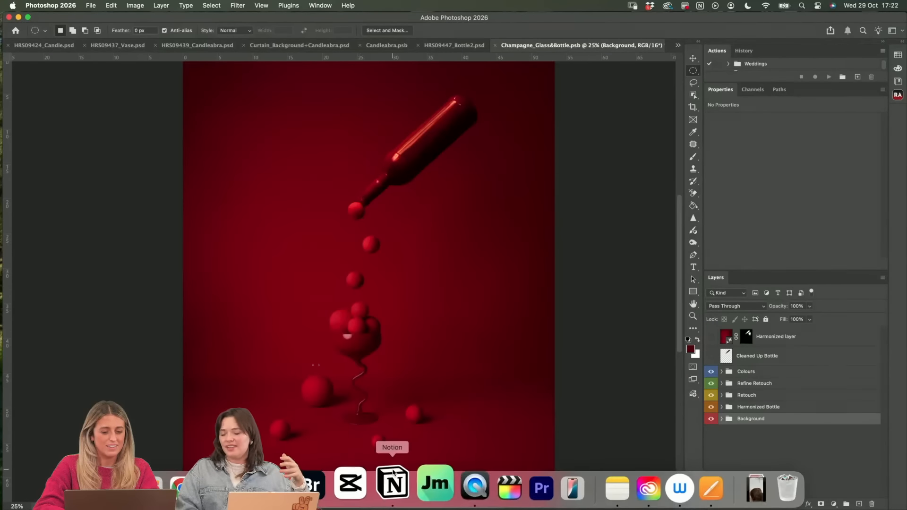
pyautogui.click(677, 46)
pyautogui.click(717, 140)
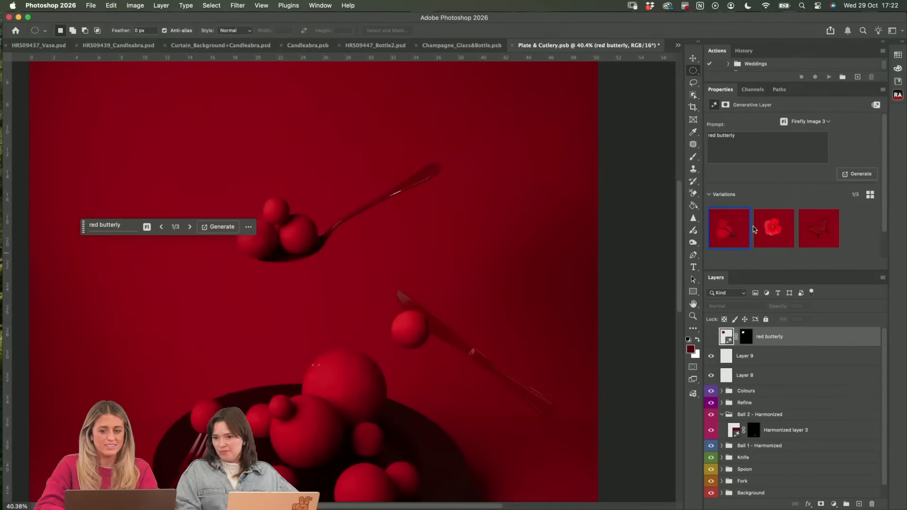
pyautogui.press('super+minus')
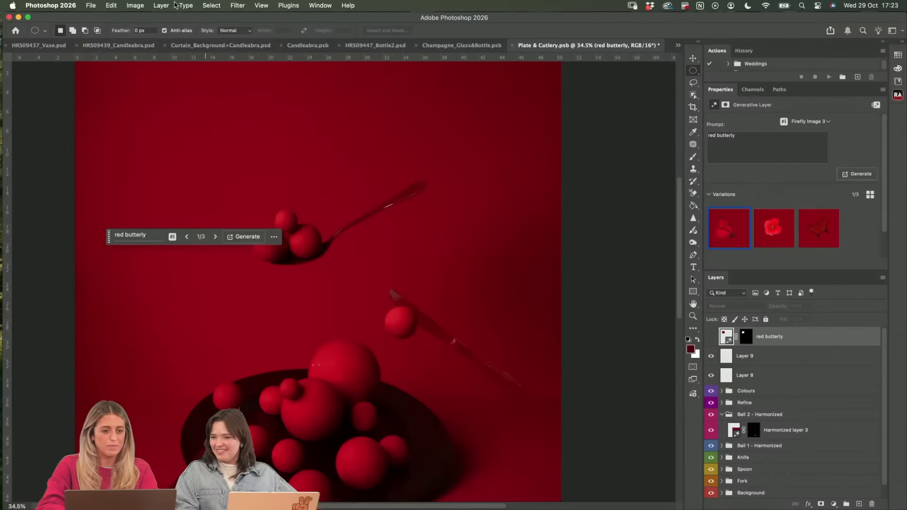
pyautogui.click(135, 6)
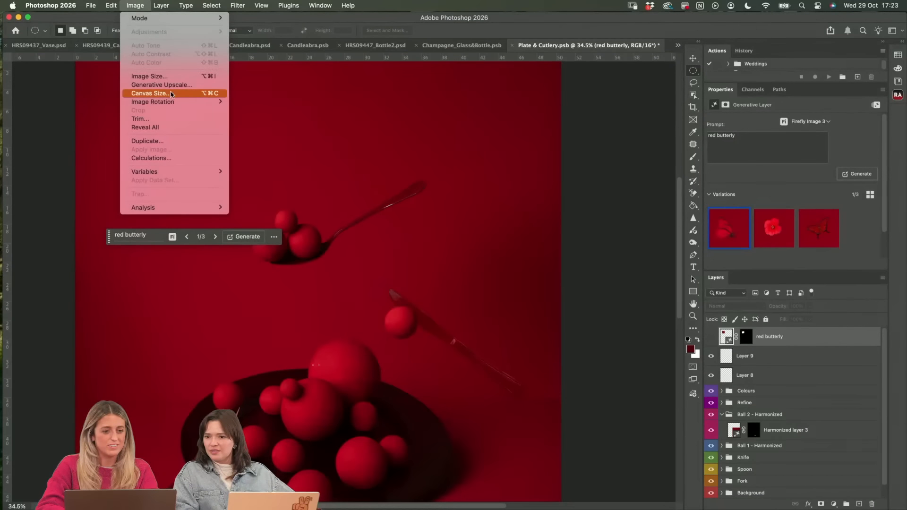
pyautogui.click(369, 130)
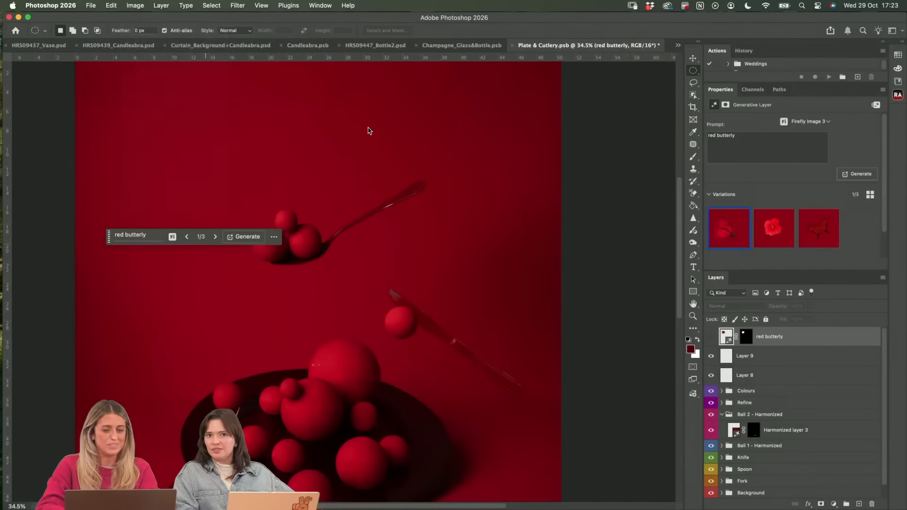
# - Switch to Harmonize_Curtains.psd and examine the red curtain scene with the tooth-shaped stool
pyautogui.click(678, 46)
pyautogui.click(695, 48)
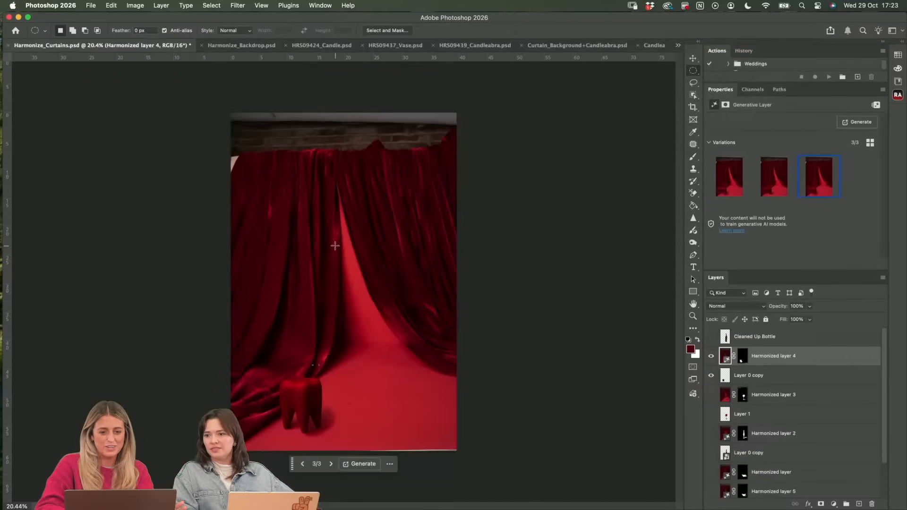
pyautogui.scroll(5, 295, 357)
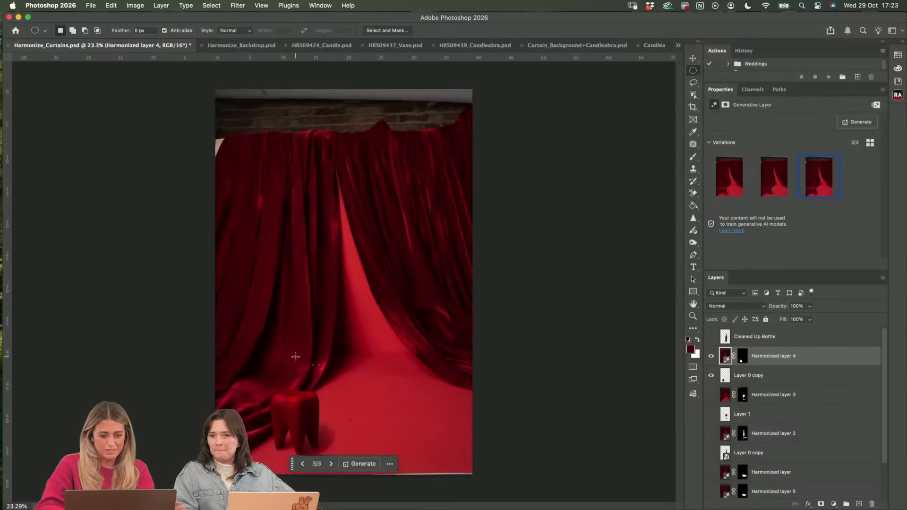
pyautogui.scroll(-1, 295, 357)
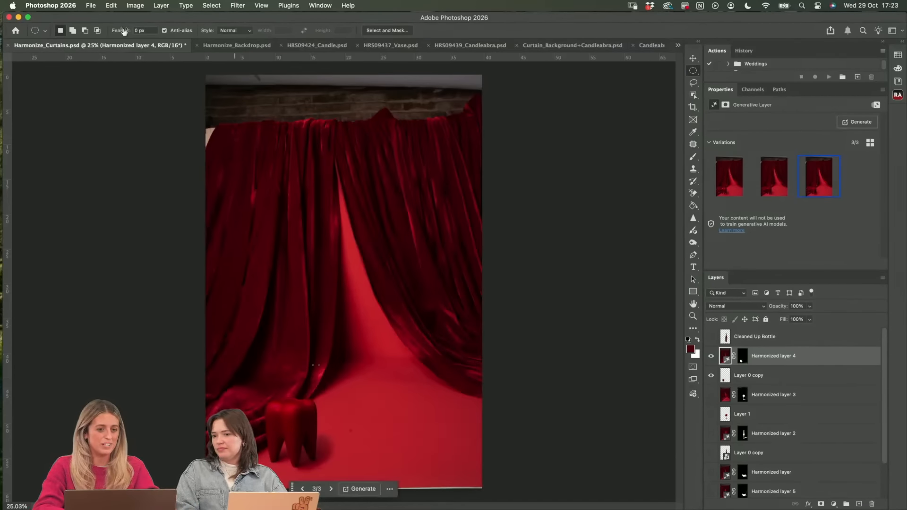
# - Open Generative Upscale for the curtain image and review the available Firefly and Topaz partner models
pyautogui.click(137, 7)
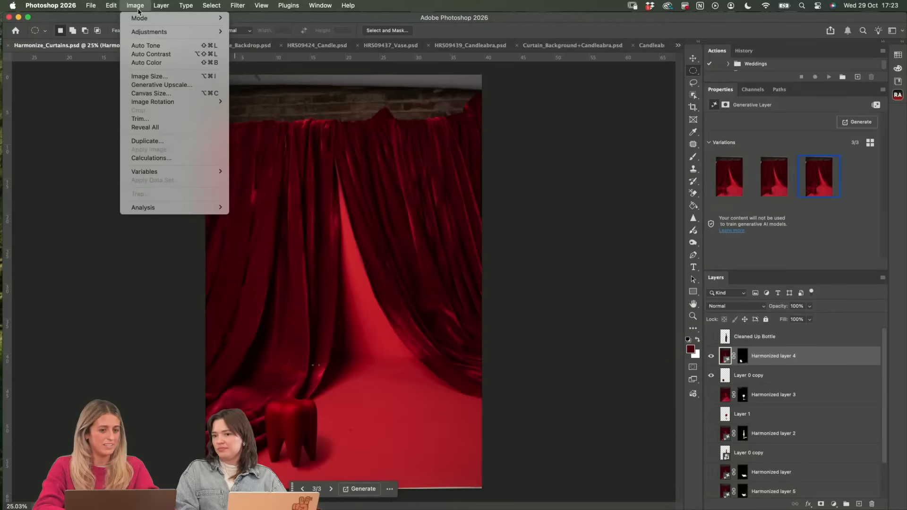
pyautogui.click(149, 85)
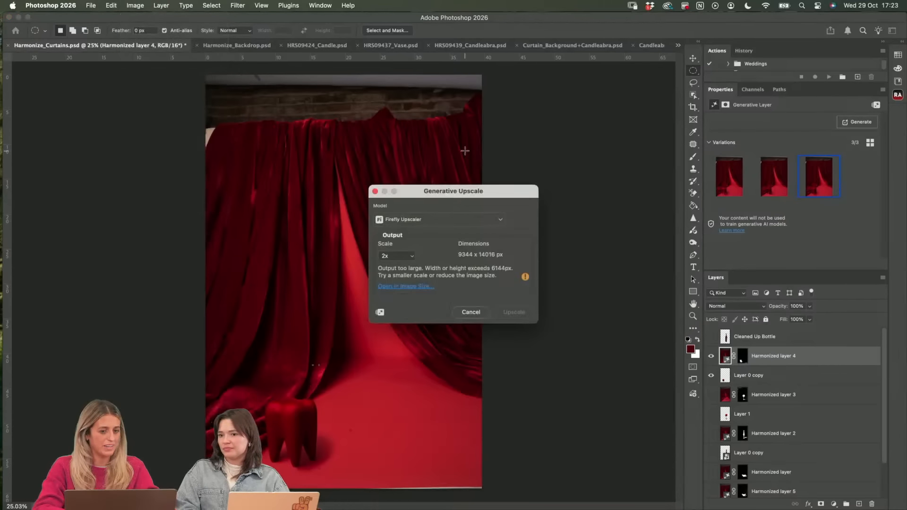
pyautogui.click(426, 222)
pyautogui.click(444, 210)
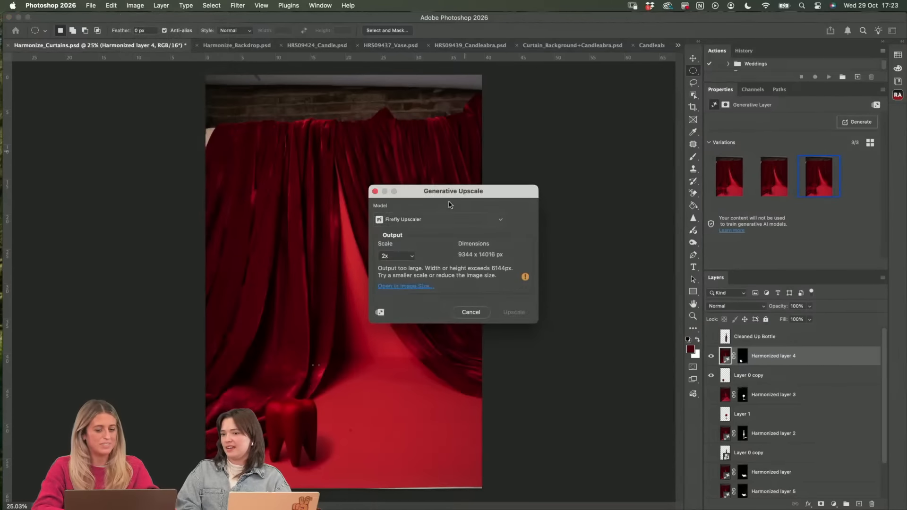
pyautogui.click(414, 225)
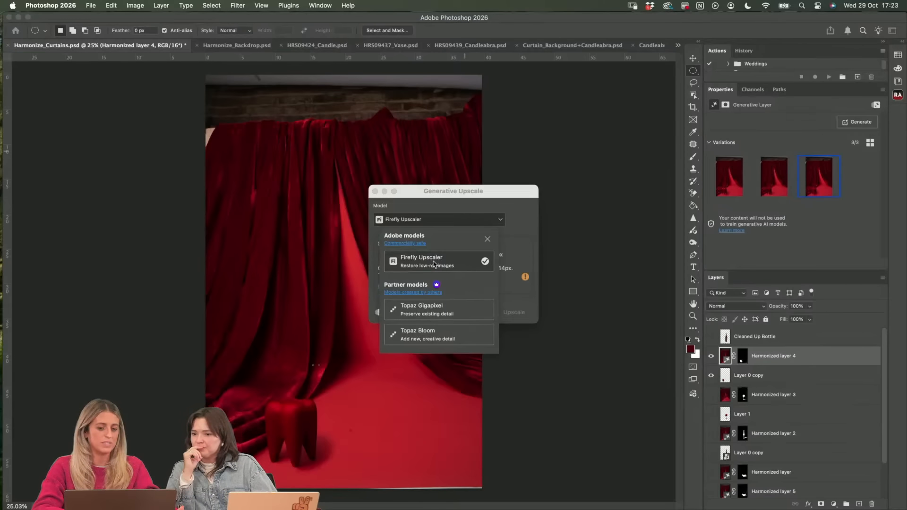
pyautogui.click(447, 205)
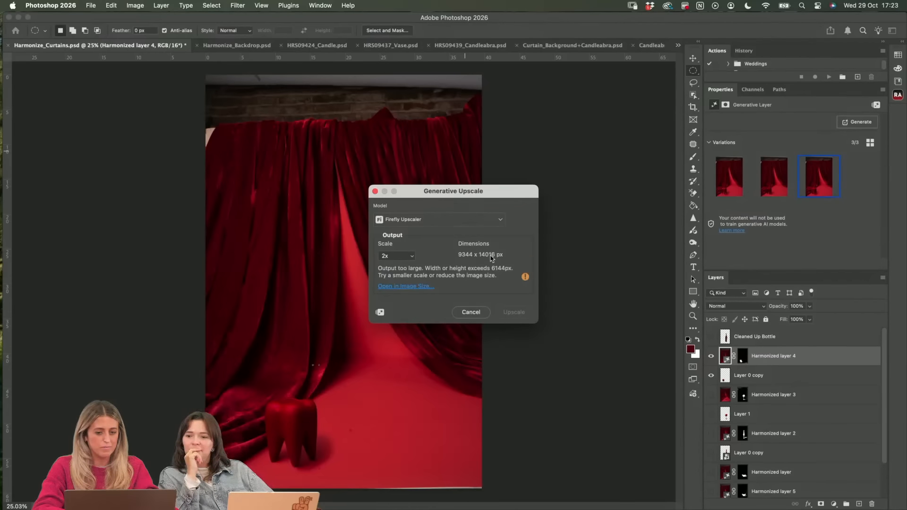
# - Try the 4x output scale with Firefly Upscaler, and cancel the upscale
pyautogui.click(411, 257)
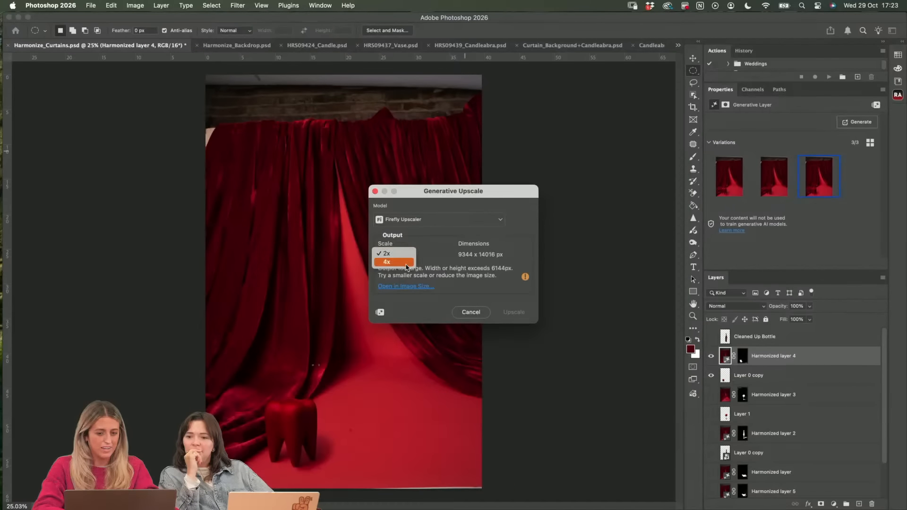
pyautogui.click(406, 265)
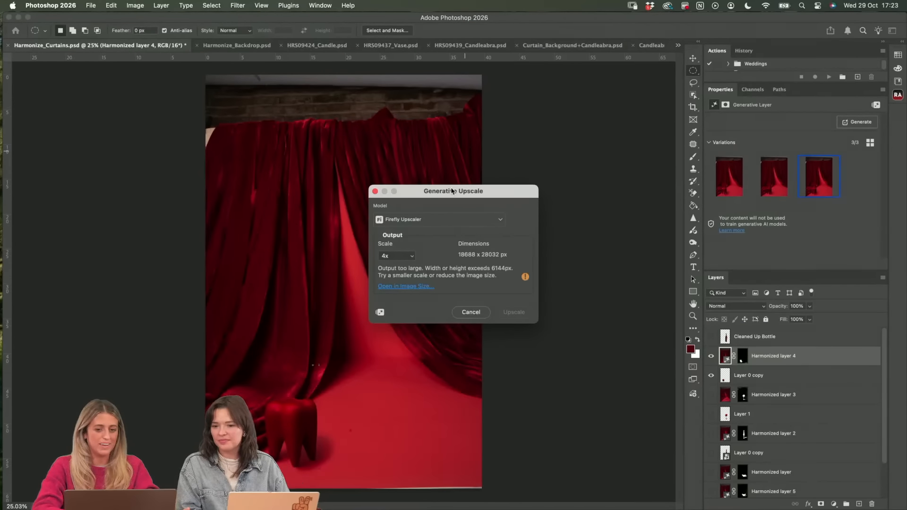
pyautogui.click(470, 312)
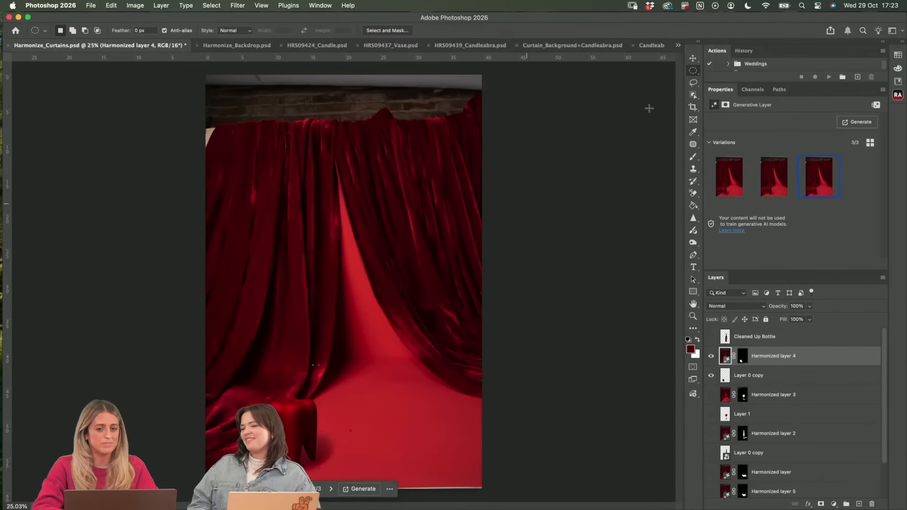
# - Switch to The Red Project board in Chrome and view the three red composites on Artboard #1
pyautogui.moveTo(333, 488)
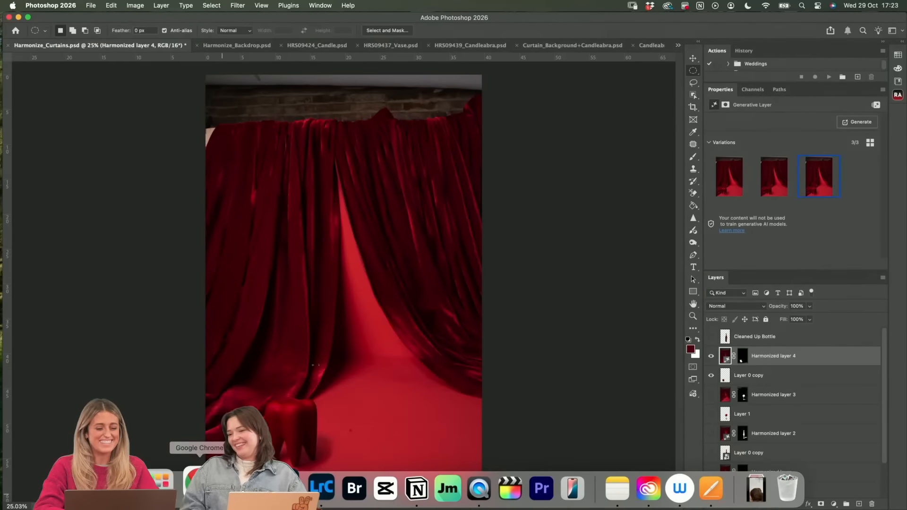
pyautogui.click(197, 487)
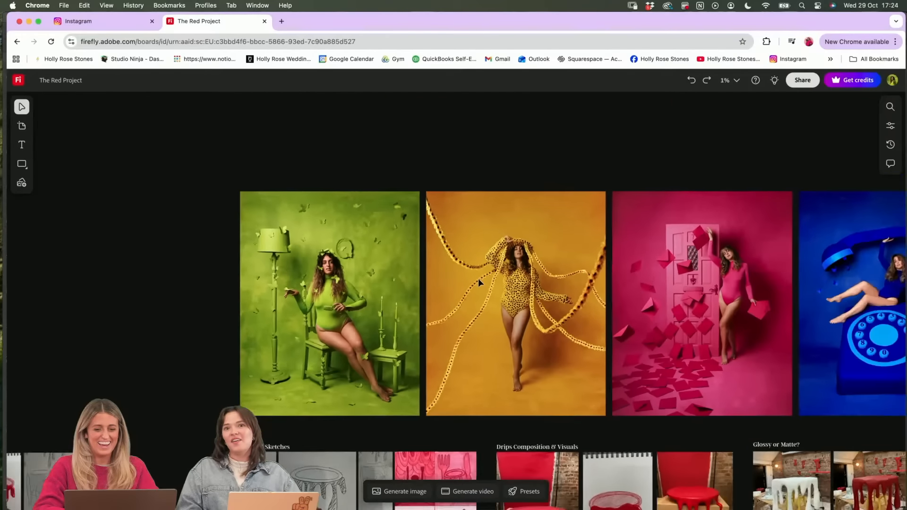
pyautogui.scroll(-20, 480, 282)
pyautogui.hscroll(8, 480, 283)
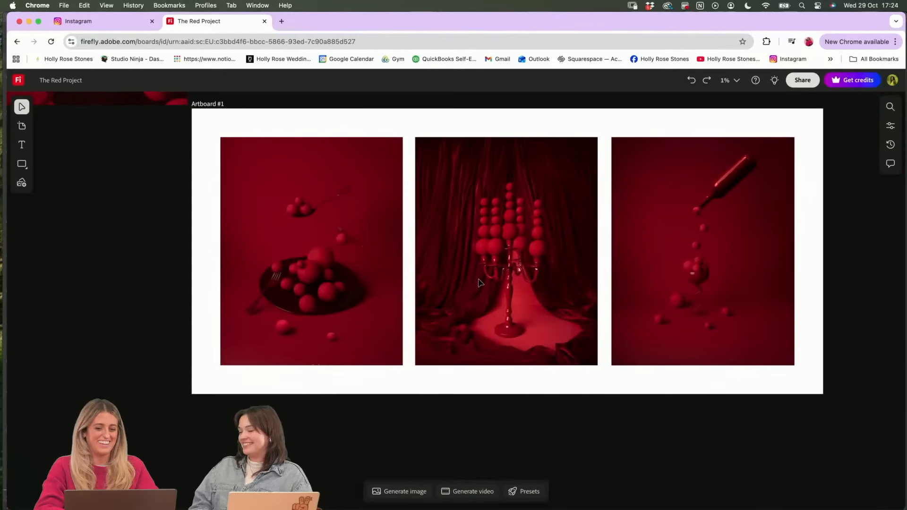